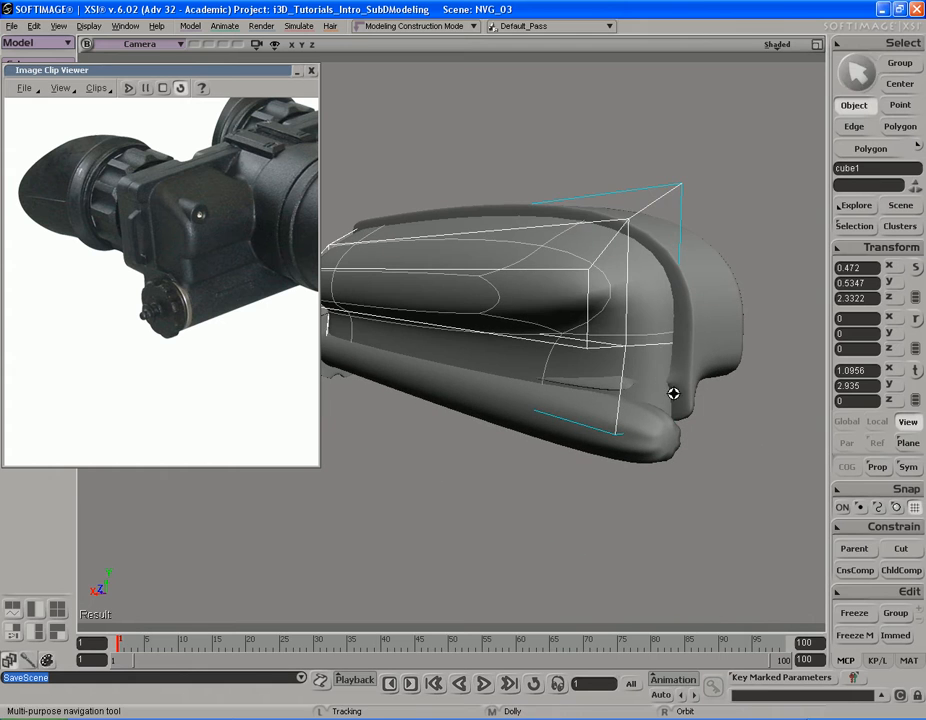
key("s")
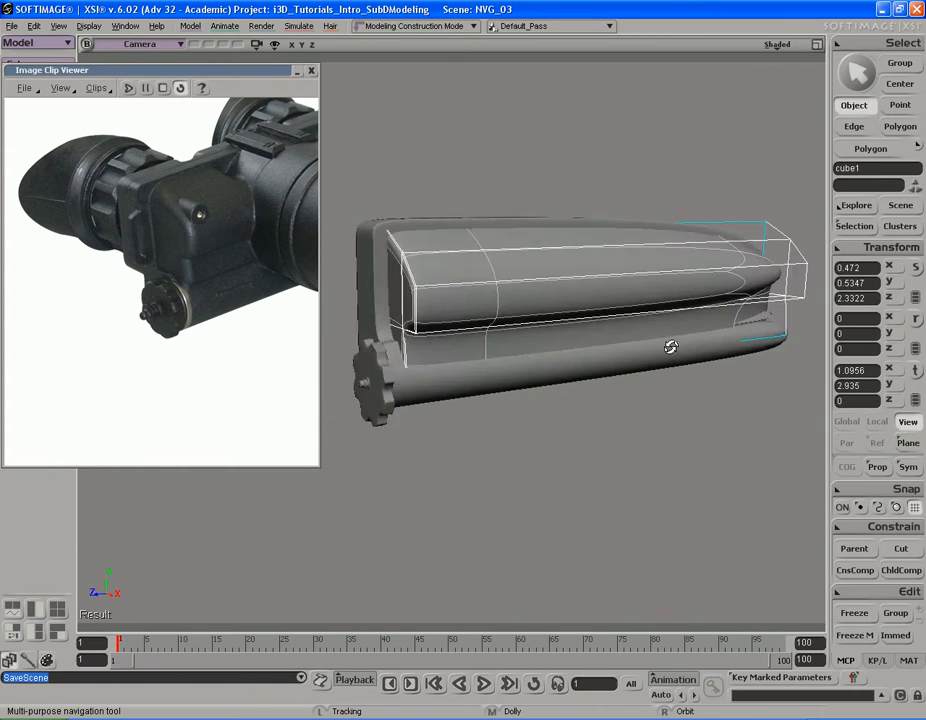
Step: Examine the curved housing block and the tube with its knob from several angles
left_click_drag(648, 256, 649, 314)
mouse_move(649, 314)
right_mouse_down()
mouse_move(643, 343)
mouse_move(645, 331)
right_mouse_up()
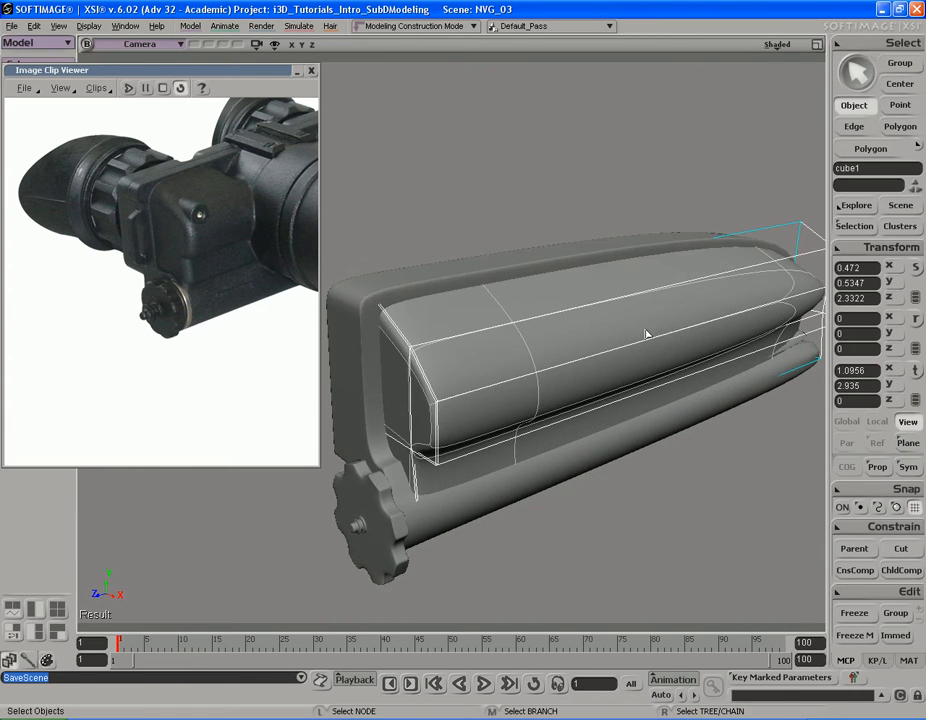
left_click(598, 350)
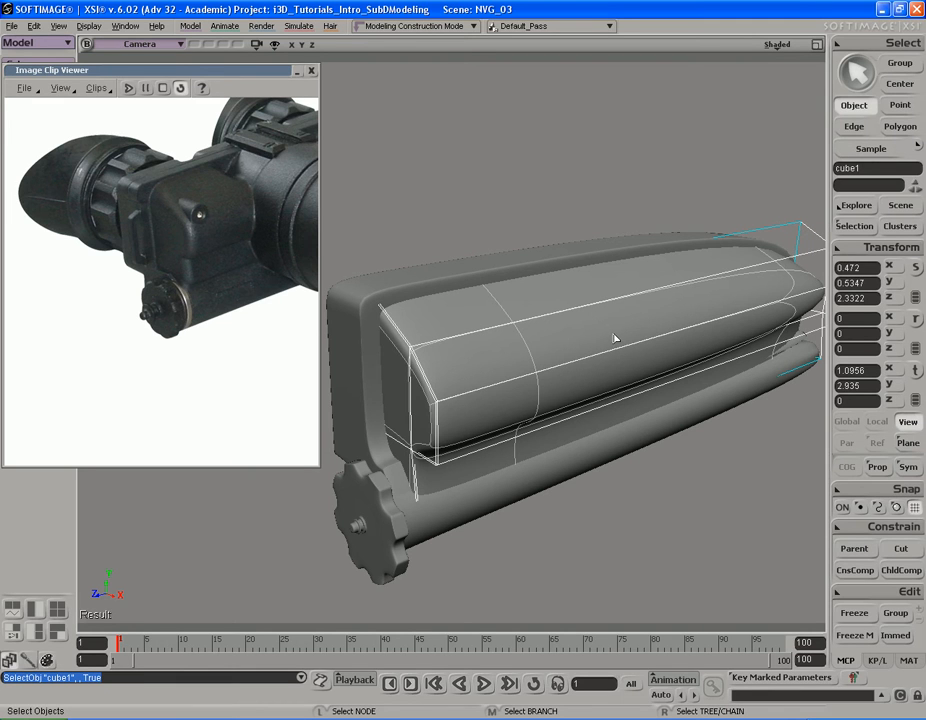
key("s")
left_click_drag(540, 352, 583, 322)
right_click_drag(583, 322, 593, 327)
middle_click_drag(561, 329, 634, 305)
left_click_drag(605, 325, 611, 319)
right_click_drag(611, 319, 589, 320)
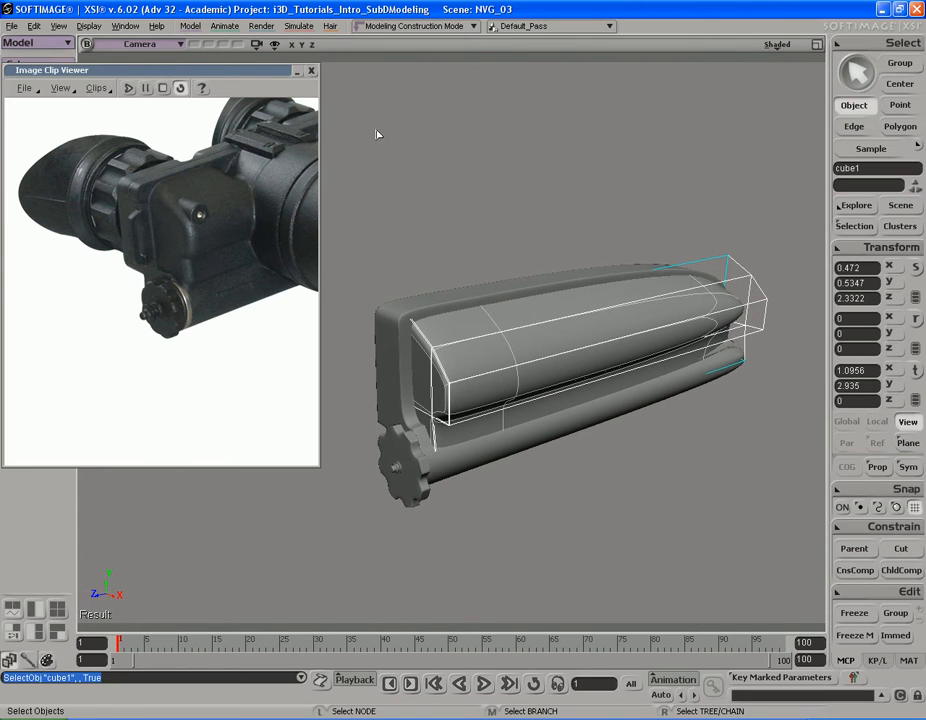
Step: Collapse the reference image viewer to its title bar and undo the last polygon slice
left_click_drag(277, 76, 299, 73)
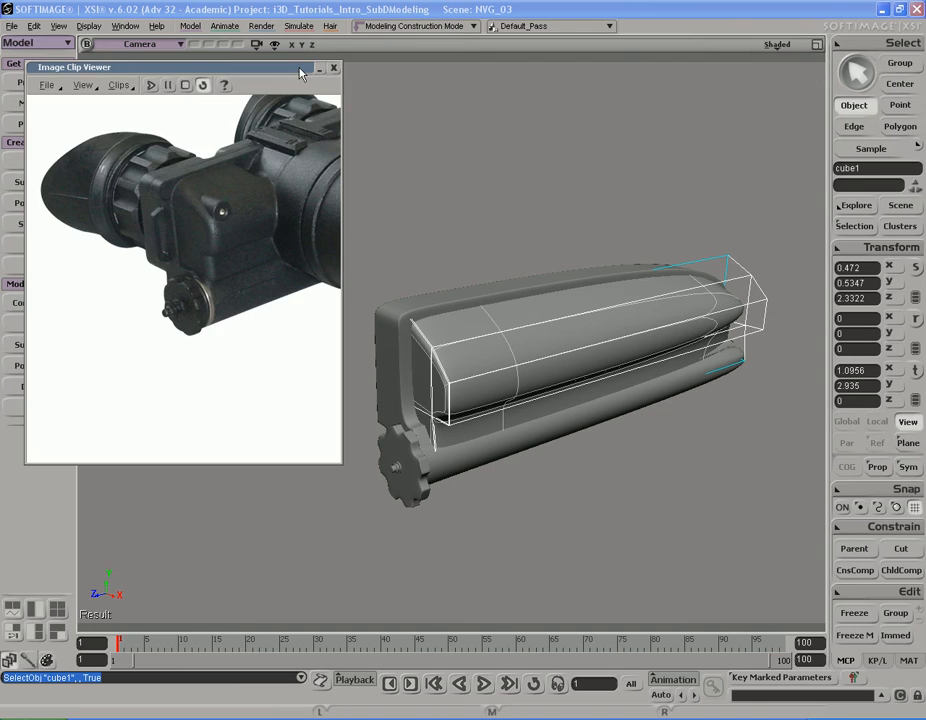
double_click(300, 73)
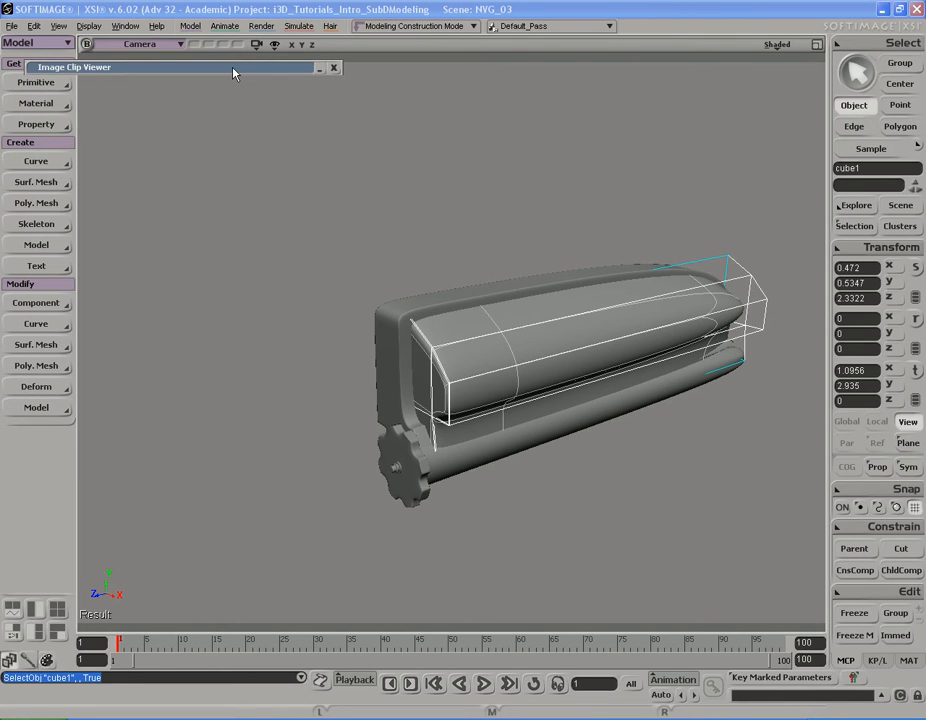
key("ctrl+z")
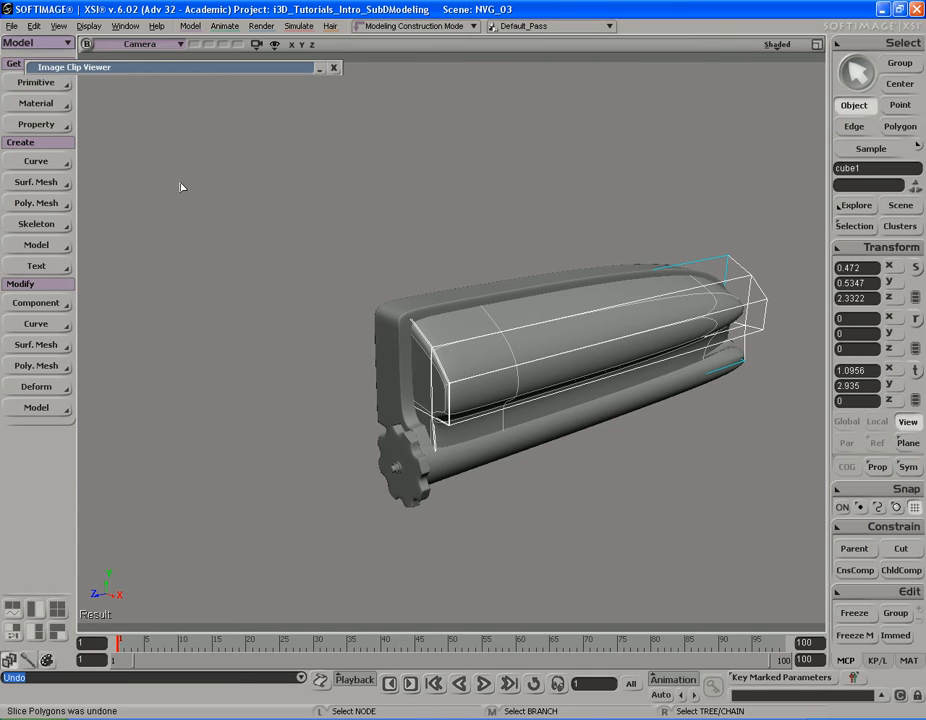
Step: Slice the polygons of cube1 with a plane normal to the Z axis, keeping the 50% offset and one slice
right_click(586, 331)
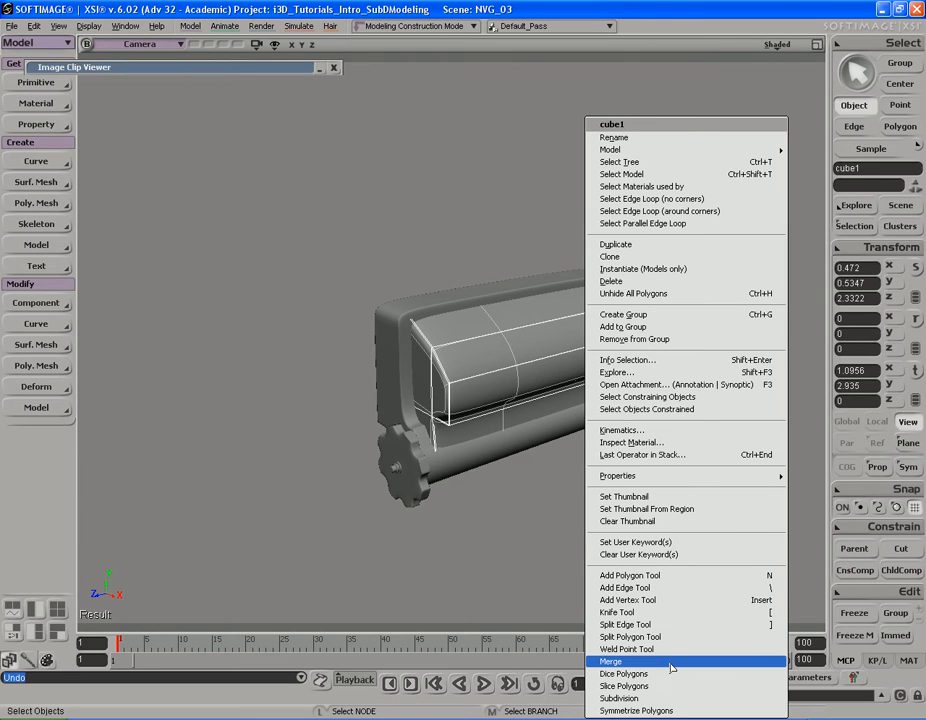
left_click(624, 686)
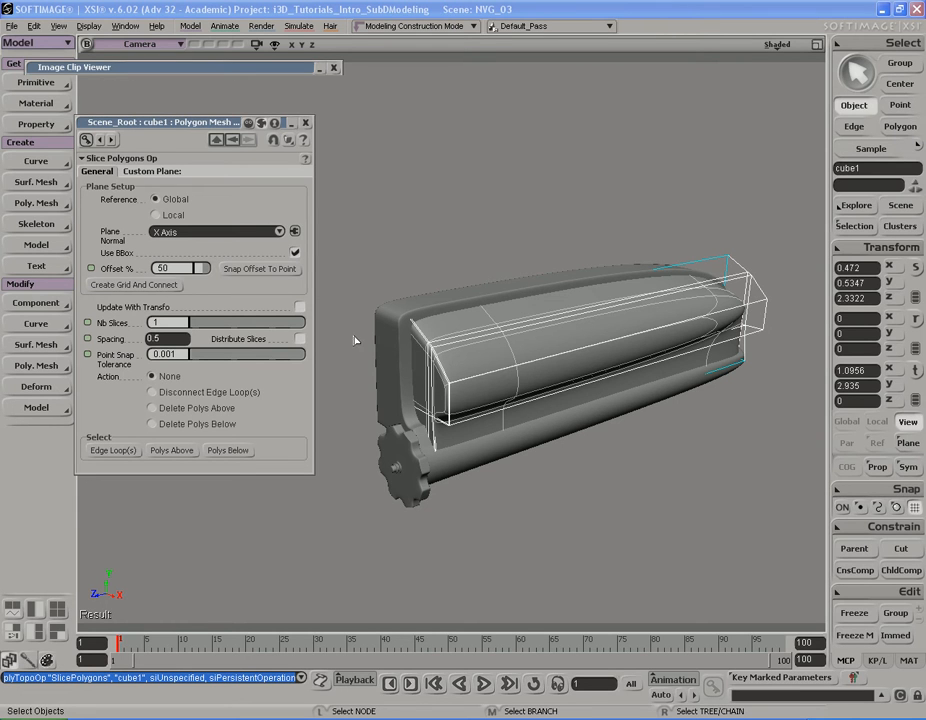
left_click(214, 236)
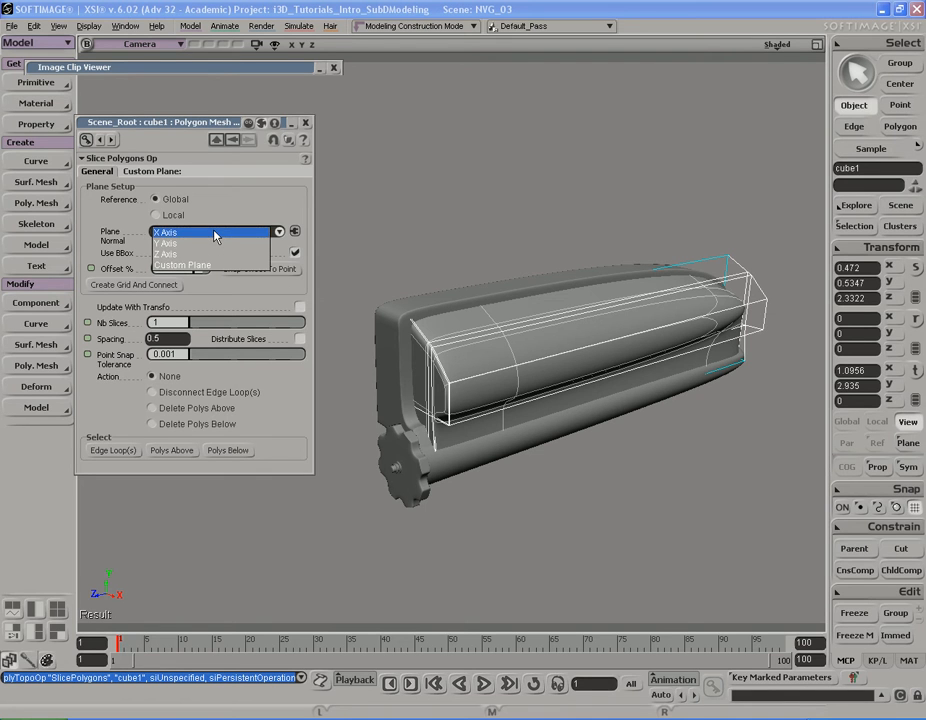
left_click(212, 254)
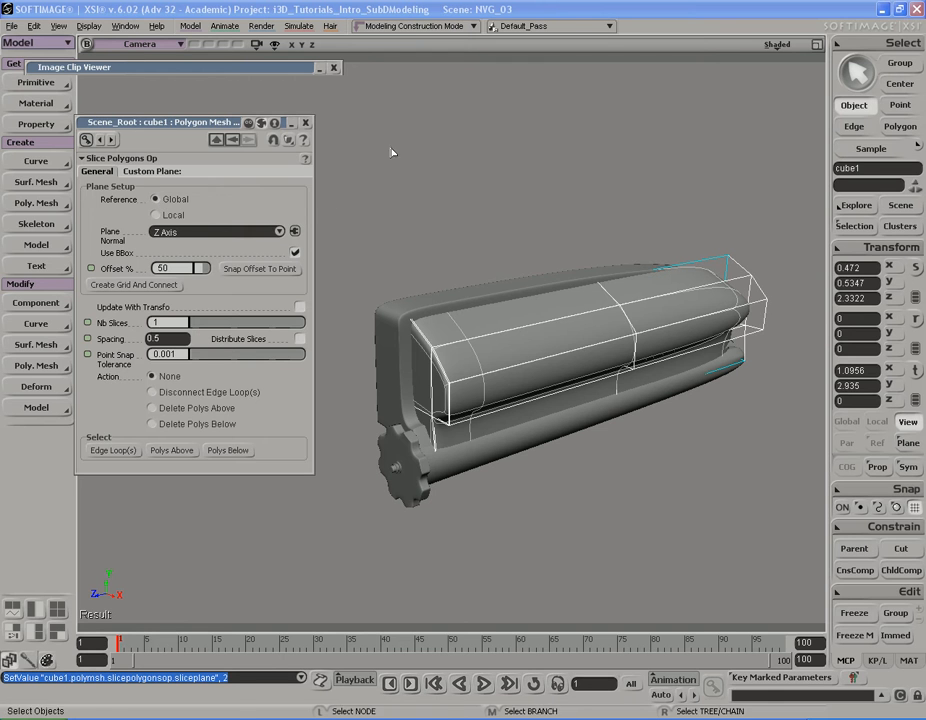
left_click(306, 124)
Step: Isolate the sliced cube1 housing block in the camera view
key("s")
right_click_drag(484, 306, 570, 313)
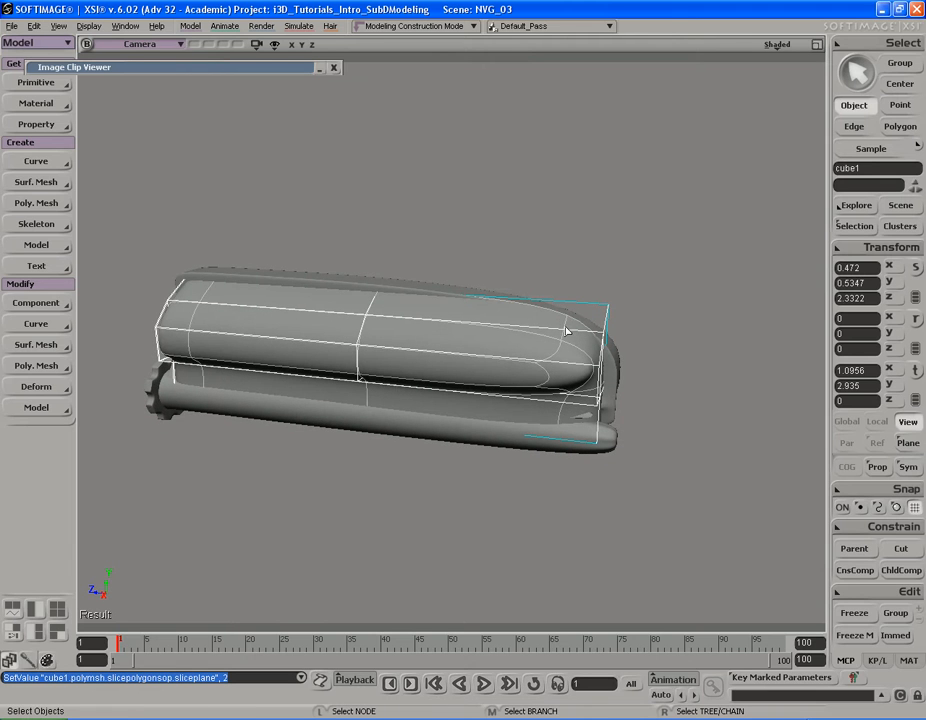
left_click(255, 46)
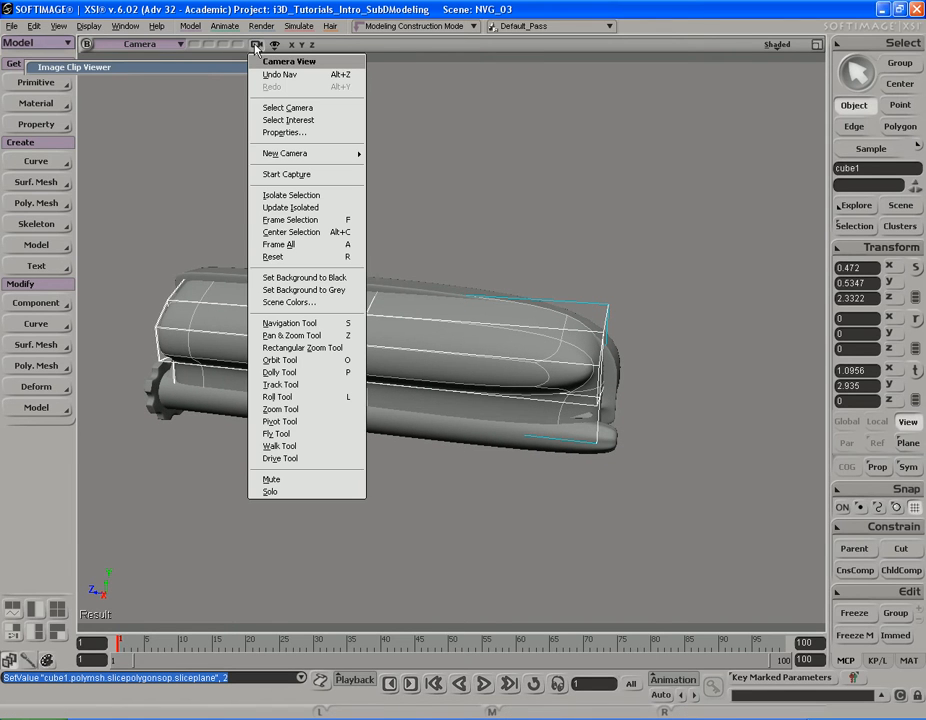
left_click(290, 195)
mouse_move(516, 340)
right_mouse_down()
mouse_move(527, 339)
mouse_move(529, 324)
mouse_move(539, 337)
mouse_move(522, 349)
mouse_move(380, 339)
mouse_move(523, 335)
mouse_move(496, 329)
mouse_move(502, 334)
right_mouse_up()
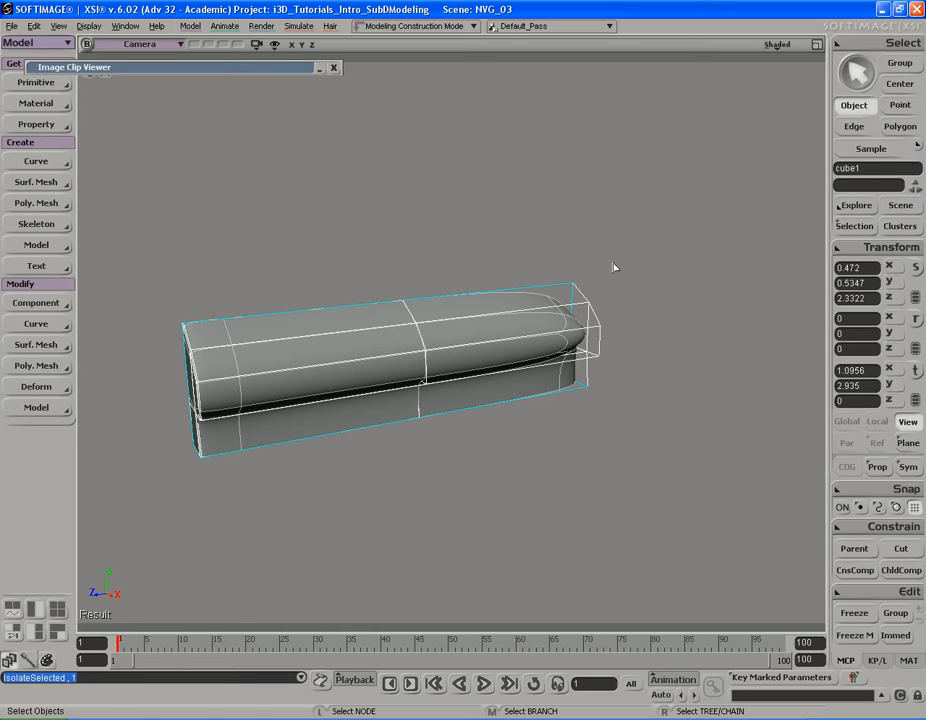
Step: Select all polygons on the half of cube1 away from the knob end and delete them
key("u")
key("s")
mouse_move(626, 375)
right_mouse_down()
mouse_move(672, 370)
mouse_move(610, 314)
mouse_move(614, 258)
mouse_move(620, 378)
mouse_move(628, 366)
mouse_move(615, 368)
right_mouse_up()
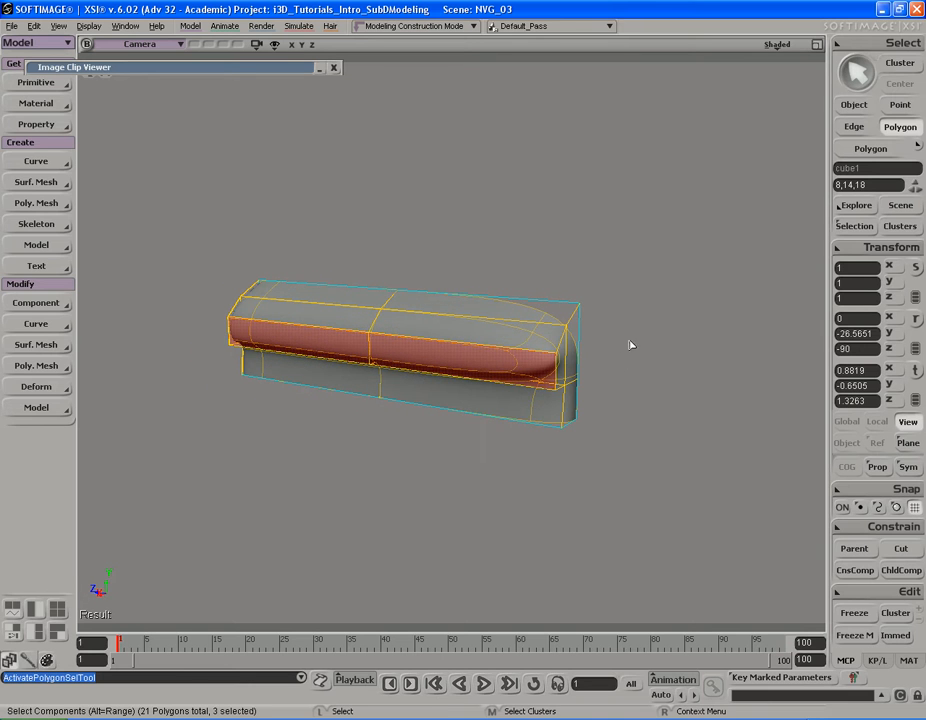
left_click_drag(675, 190, 339, 477)
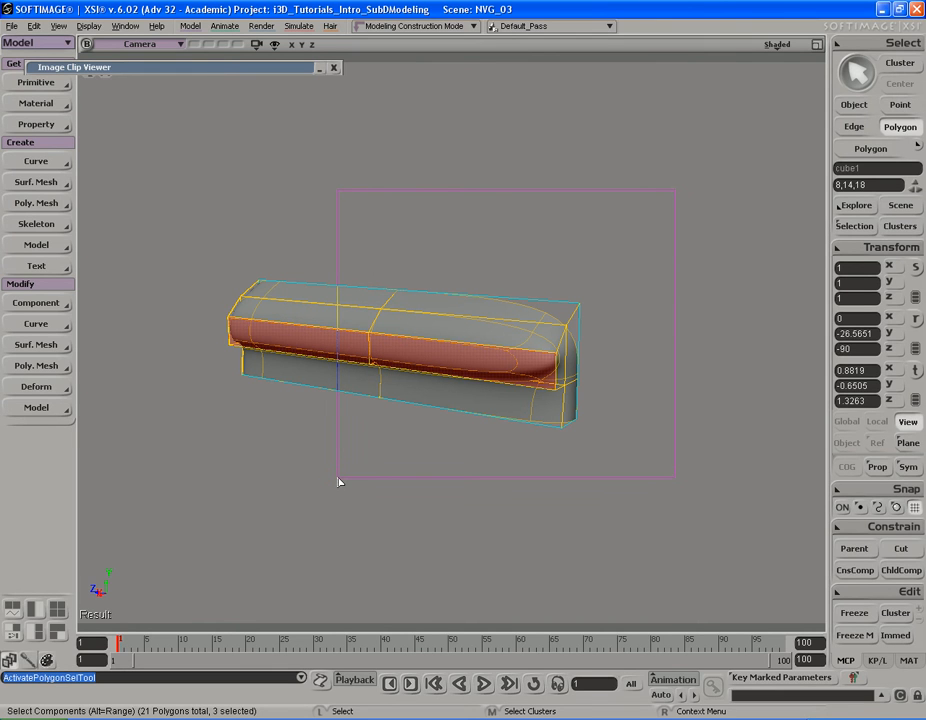
mouse_move(339, 477)
left_mouse_down()
mouse_move(337, 468)
mouse_move(326, 499)
mouse_move(330, 490)
left_mouse_up()
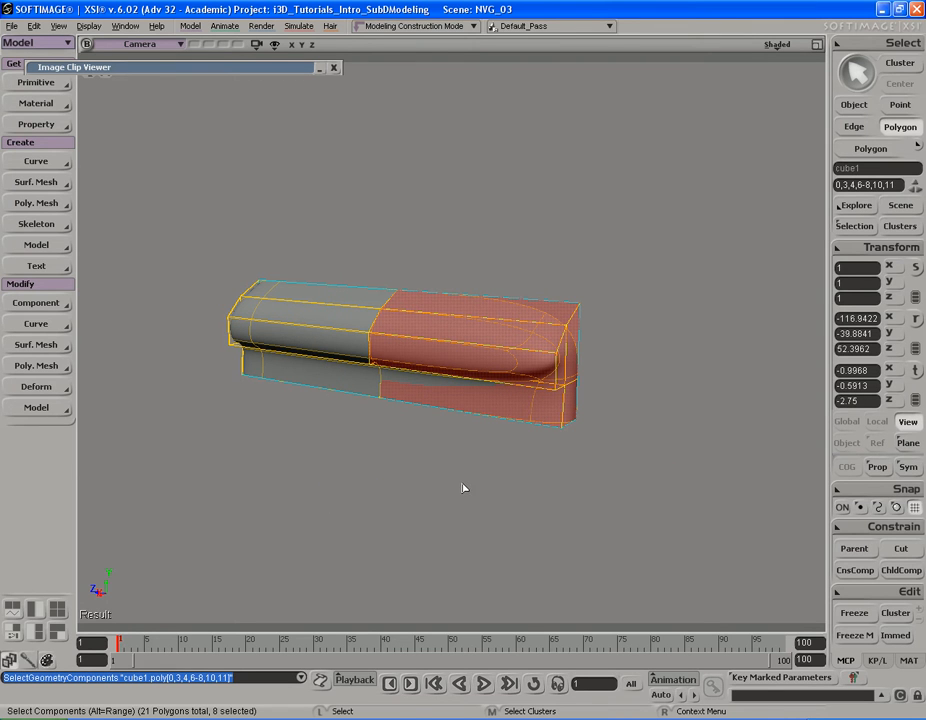
left_click_drag(678, 198, 330, 488)
key("s")
right_click_drag(410, 478, 428, 498)
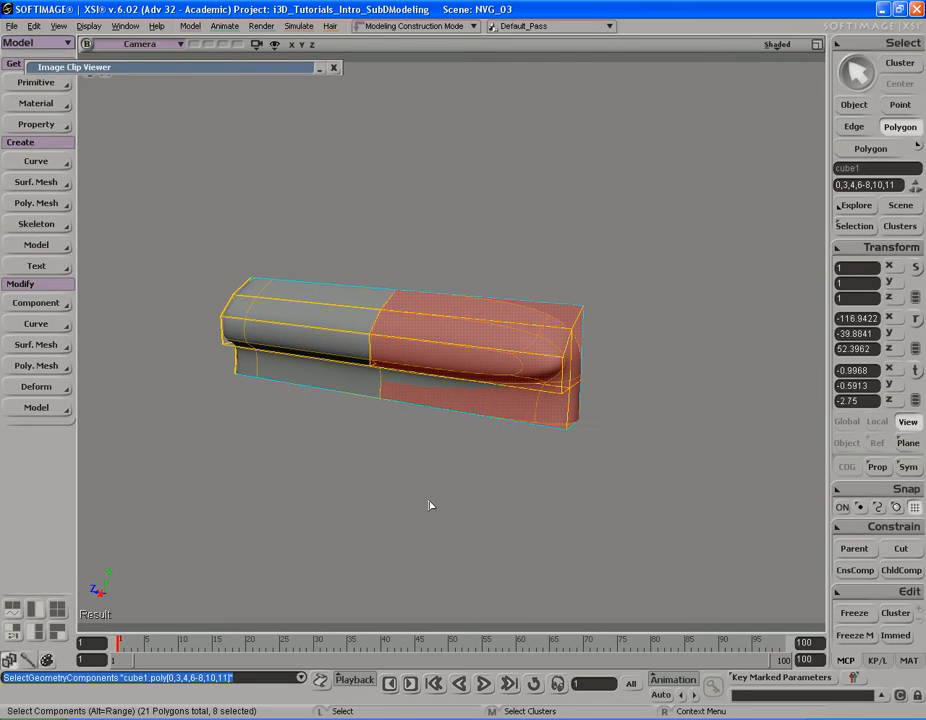
key("Delete")
Step: Symmetrize the remaining half of cube1 across the Z axis with Weld on and a weld distance of 0.1
key("s")
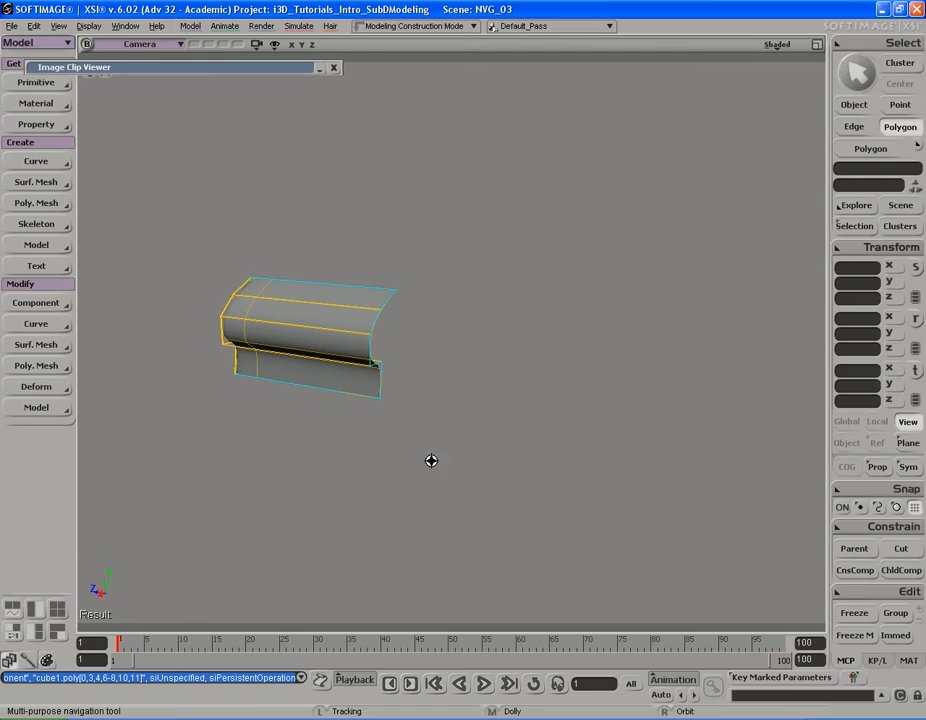
left_click_drag(436, 394, 490, 411)
middle_click_drag(519, 411, 377, 416)
left_click_drag(377, 416, 510, 399)
mouse_move(250, 398)
right_mouse_down()
mouse_move(438, 391)
mouse_move(265, 393)
right_mouse_up()
middle_click_drag(265, 393, 333, 384)
left_click_drag(333, 384, 365, 382)
right_click_drag(365, 382, 434, 378)
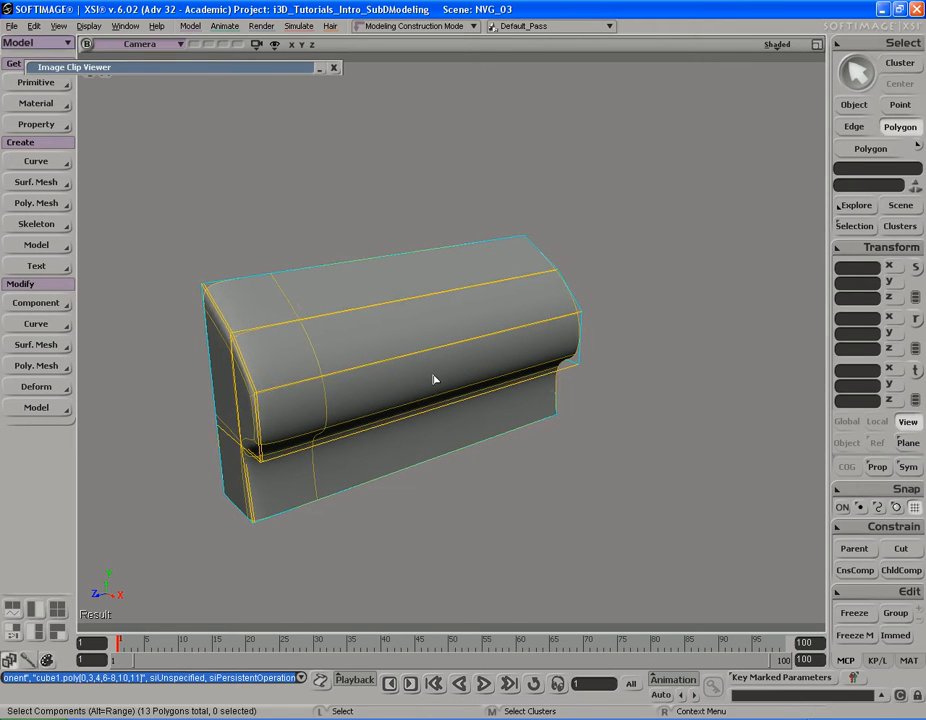
key("space")
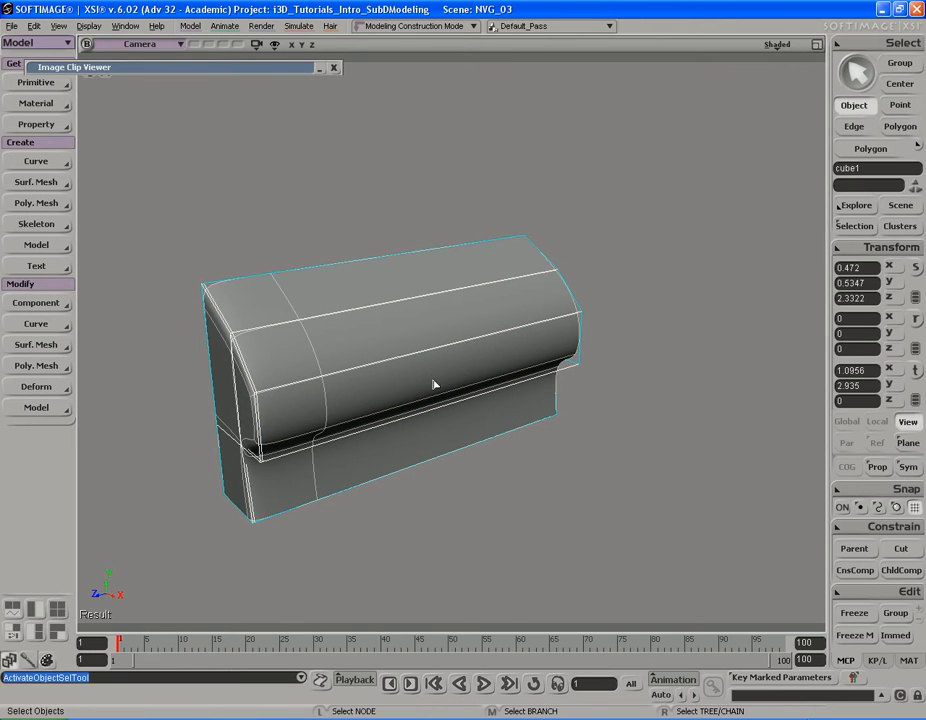
right_click(465, 312)
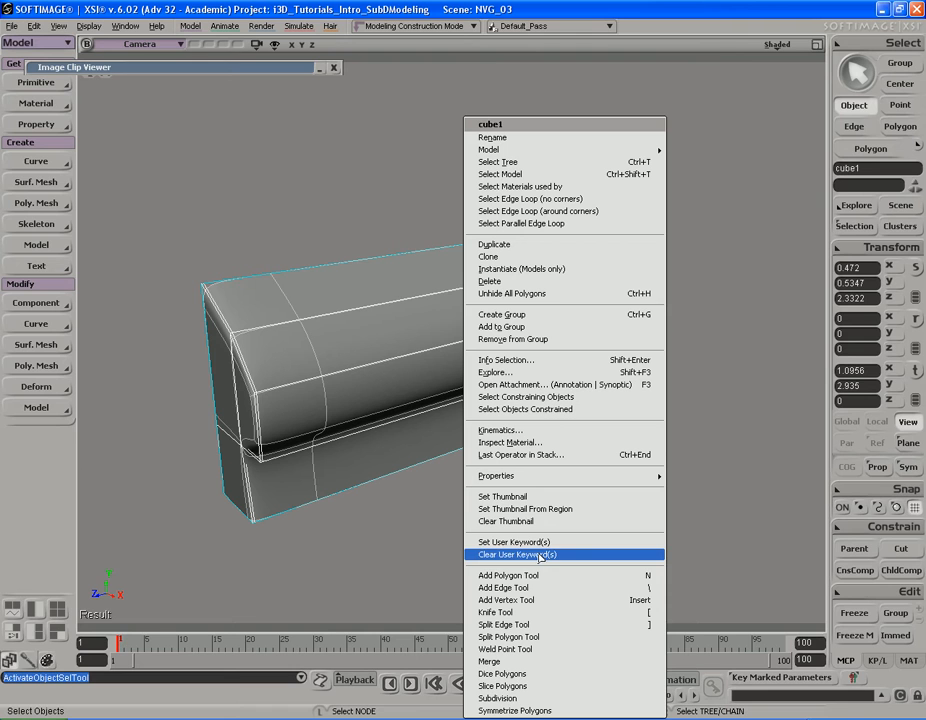
left_click(530, 711)
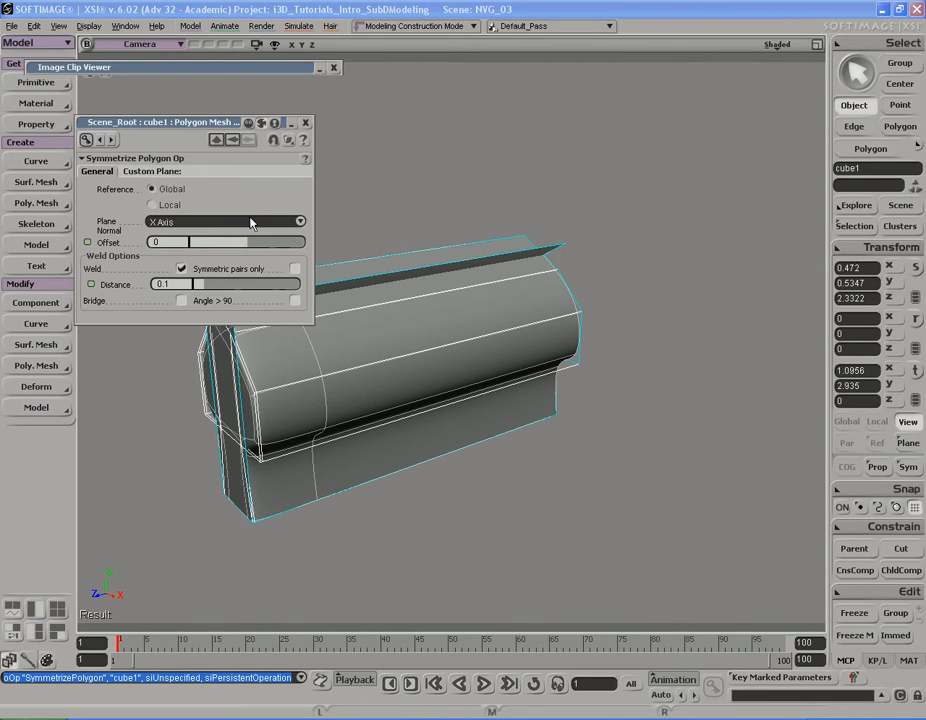
left_click(209, 222)
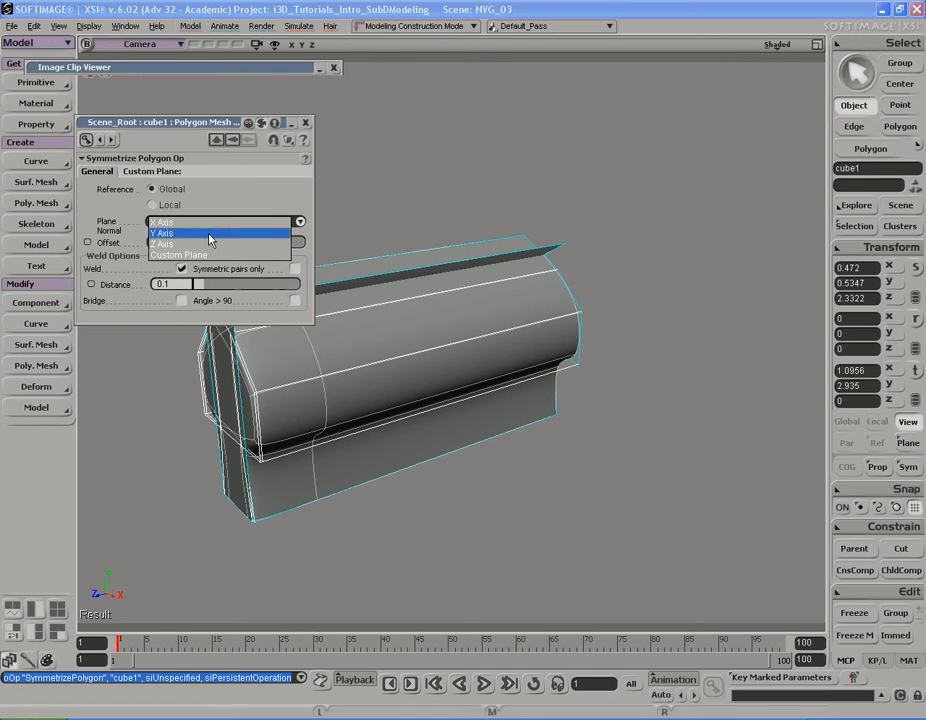
left_click(268, 243)
right_click_drag(423, 369, 620, 340)
key("space")
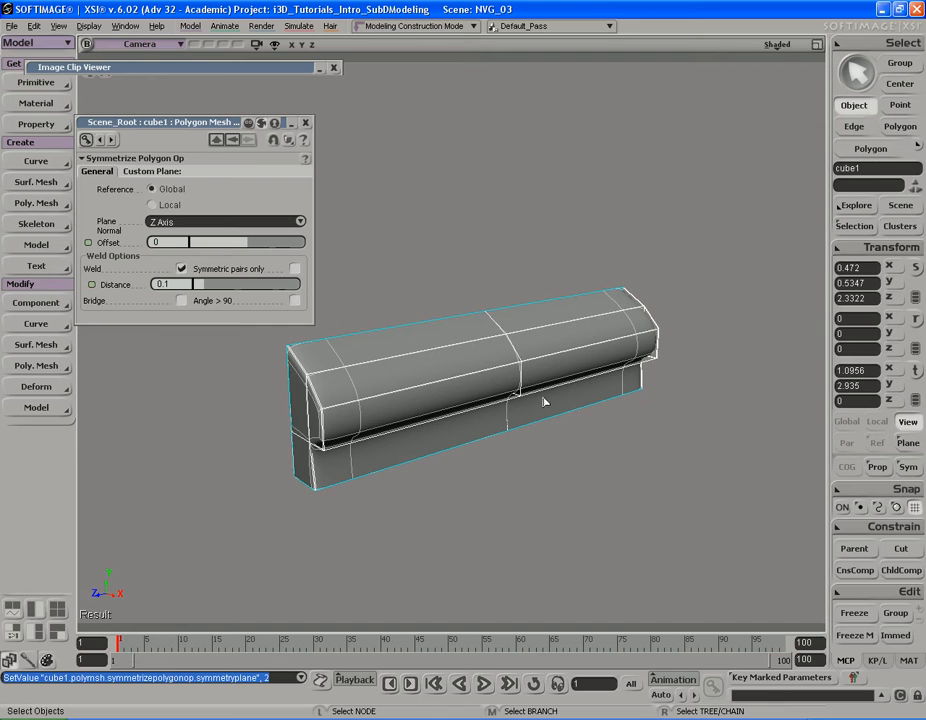
left_click(305, 122)
Step: Turn off isolation of cube1 so the complete model is displayed
key("s")
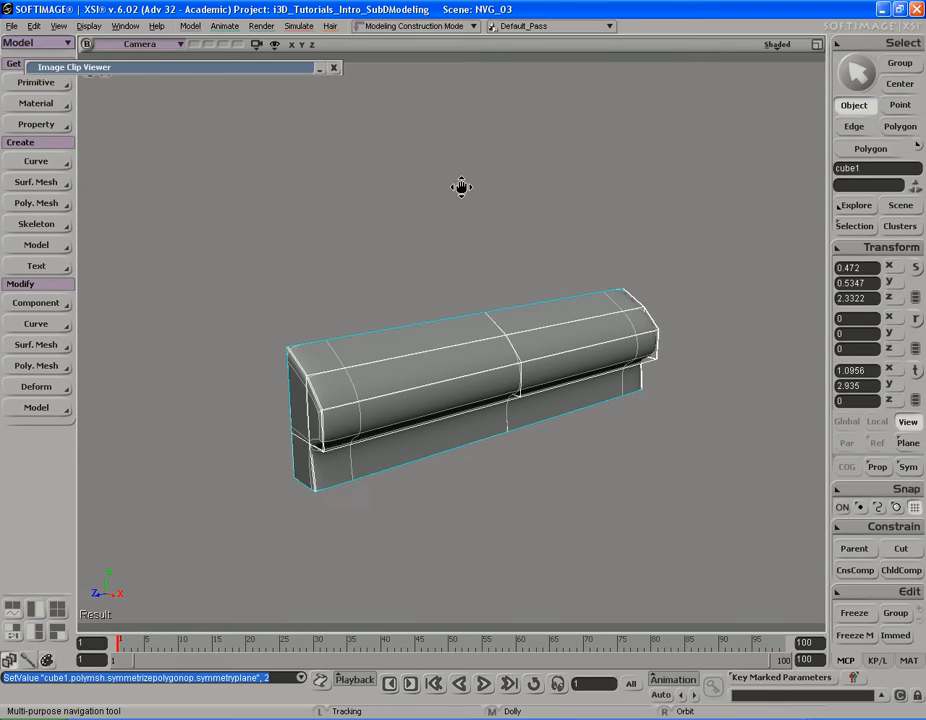
right_click_drag(463, 184, 455, 192)
key("space")
key("s")
right_click_drag(498, 279, 512, 275)
key("space")
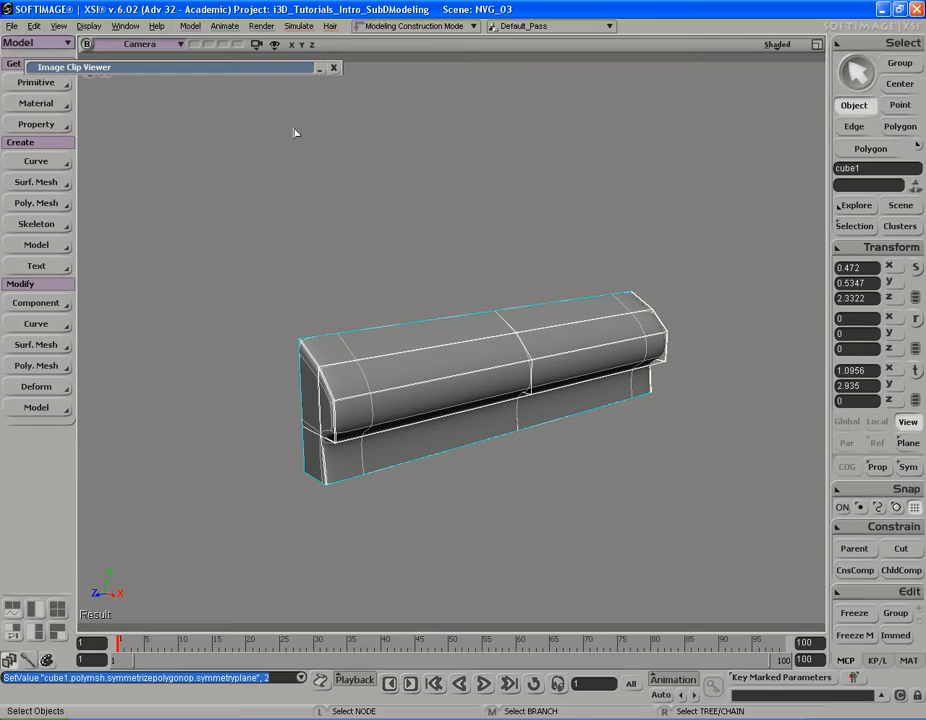
left_click(256, 45)
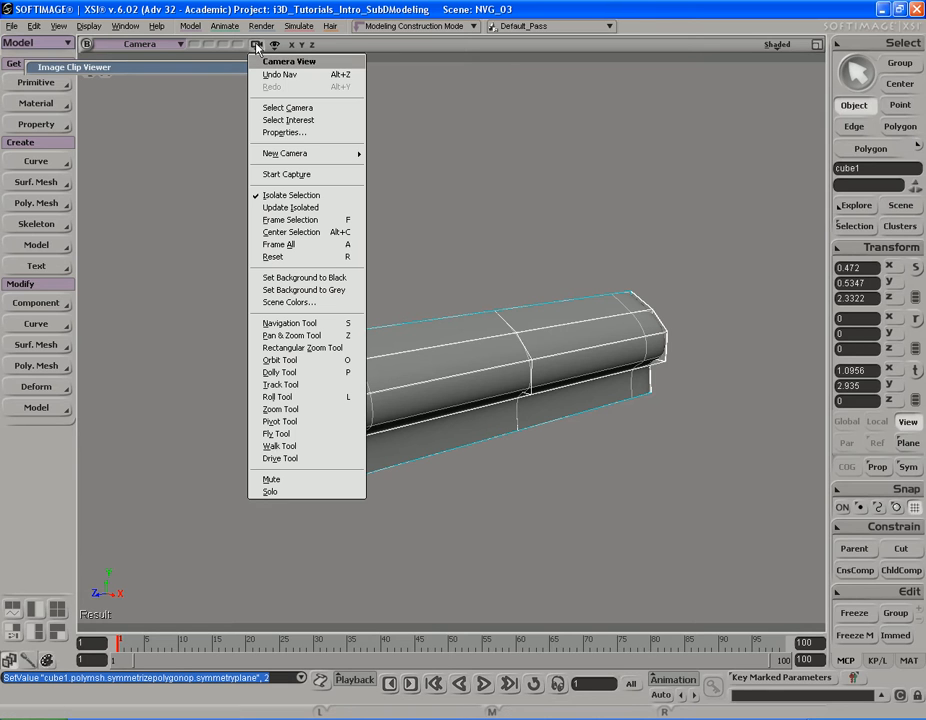
left_click(292, 196)
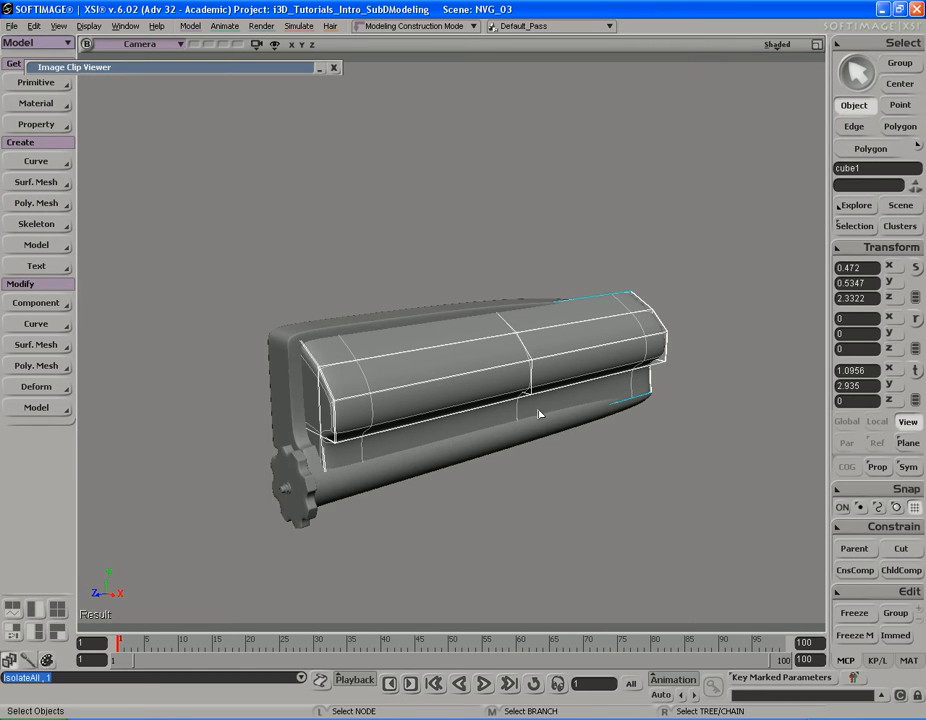
Step: Isolate the cylinder that carries the knob below the housing block
key("s")
scroll(537, 457, "up", 3)
left_click_drag(522, 472, 525, 470)
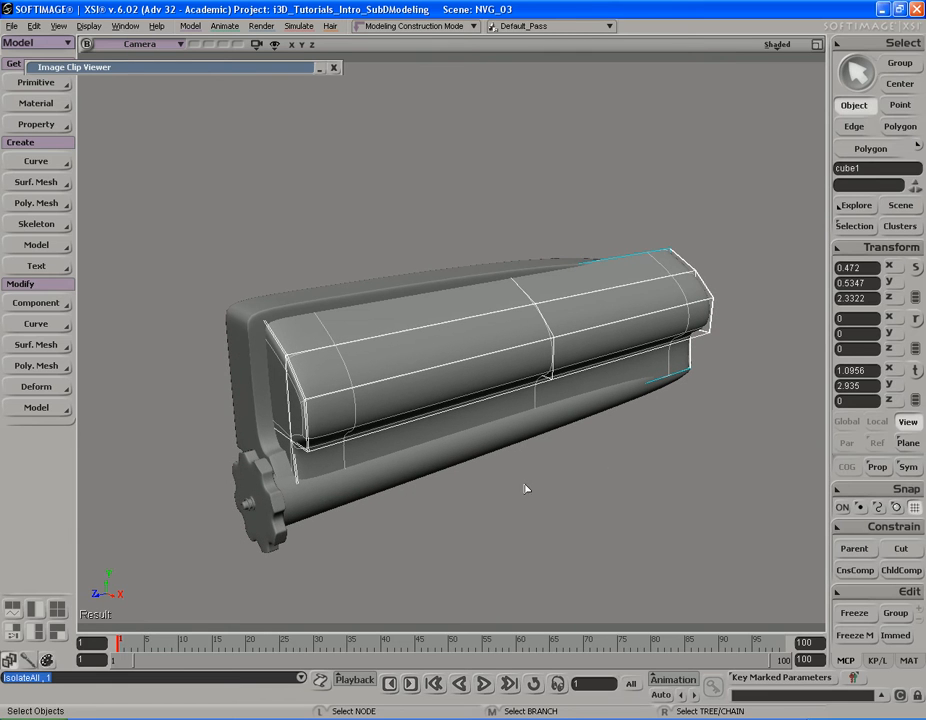
left_click(340, 490)
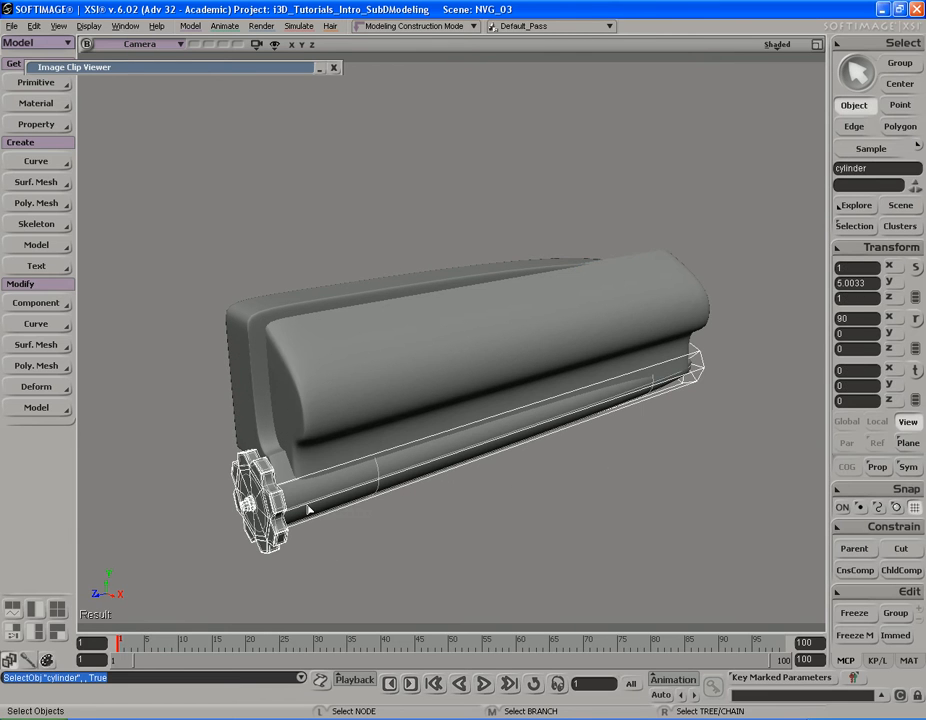
left_click(255, 45)
left_click(283, 196)
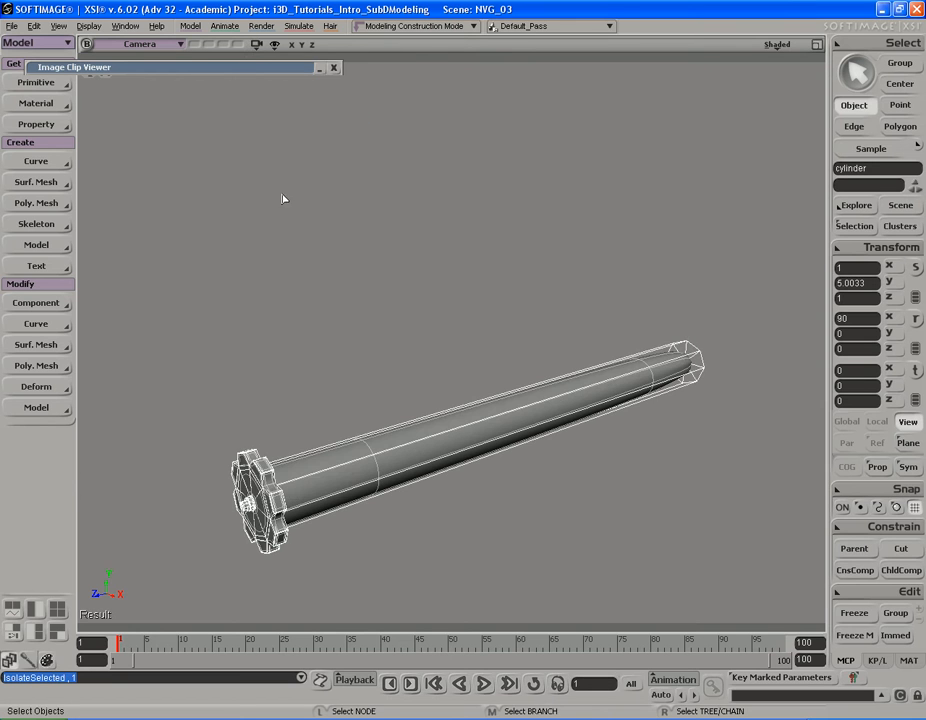
Step: Slice the isolated cylinder's polygons across its middle with the plane normal on the Z axis and a 50% offset
key("s")
right_click_drag(628, 445, 574, 445)
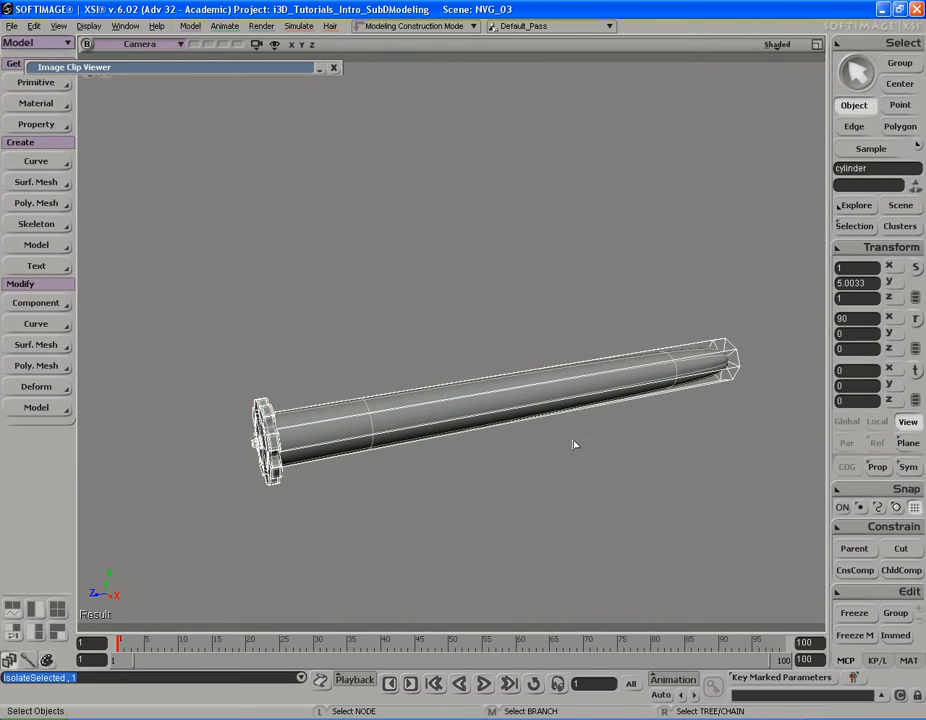
right_click(534, 387)
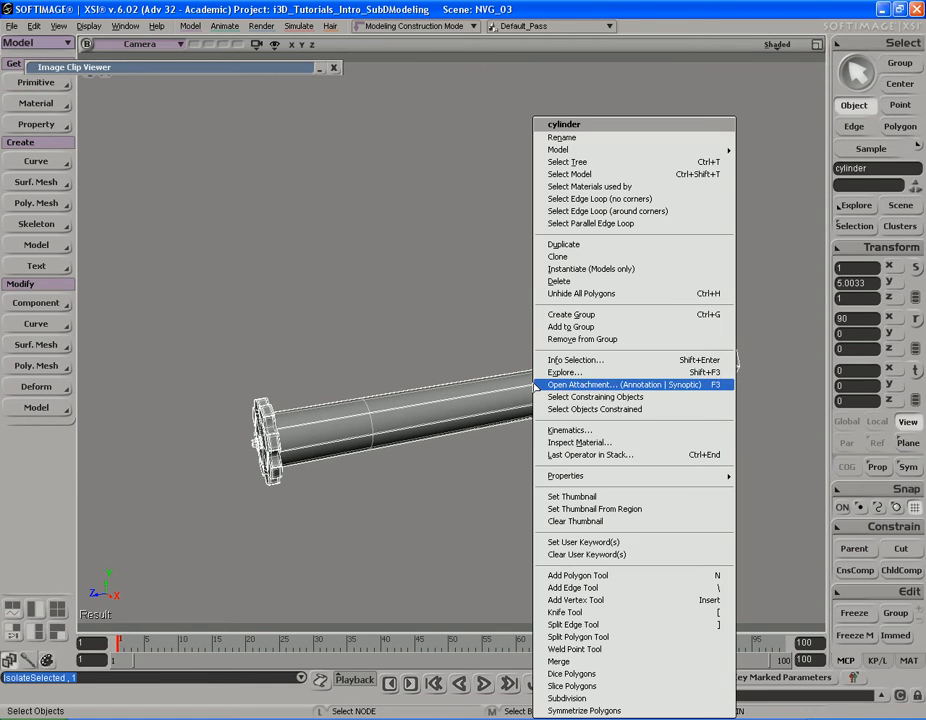
left_click(572, 686)
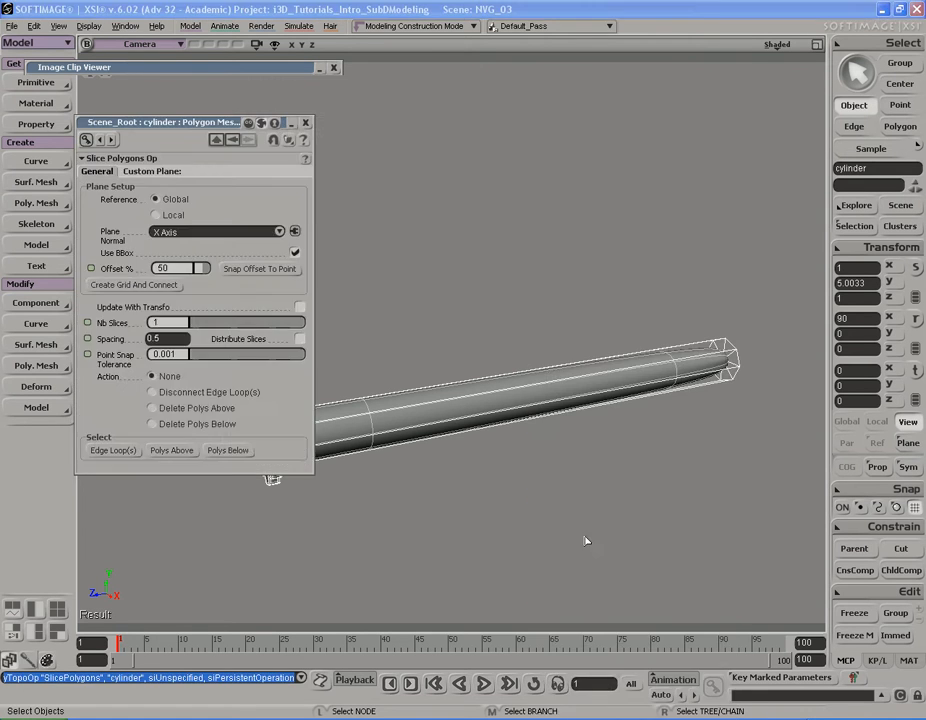
left_click(201, 234)
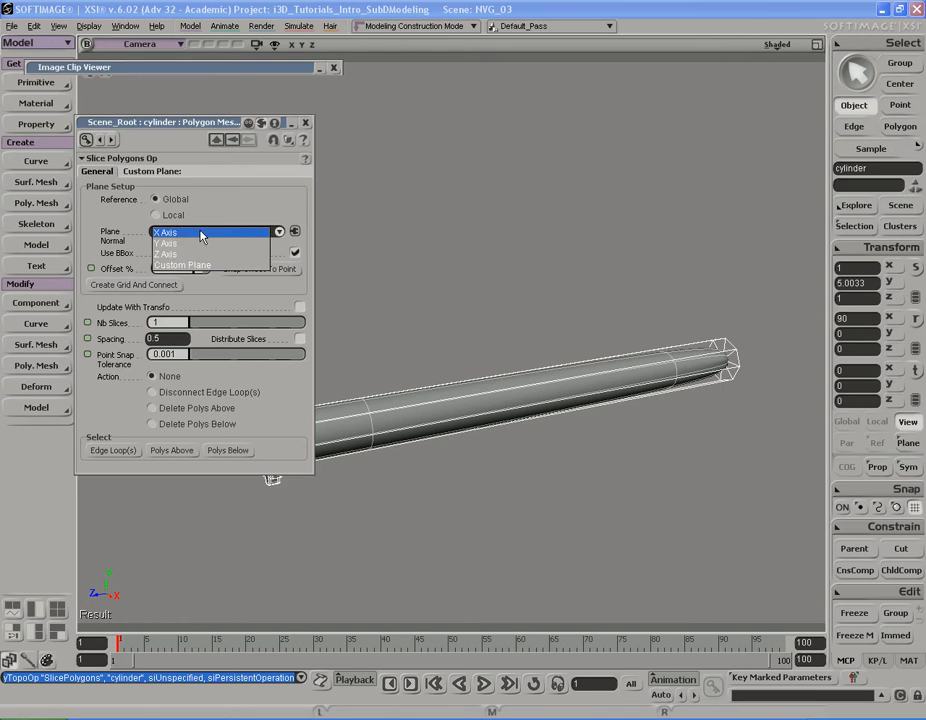
left_click(199, 255)
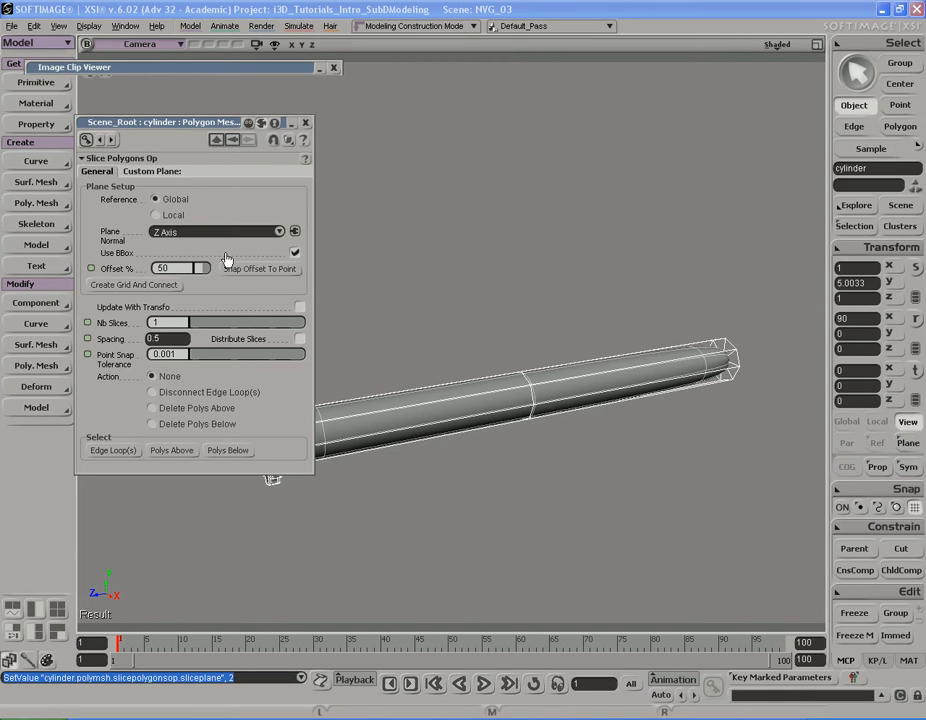
left_click(305, 122)
Step: Select all cylinder polygons on the half beyond the centre slice, opposite the knob, and delete them
key("s")
right_click_drag(310, 124, 515, 271)
key("u")
key("s")
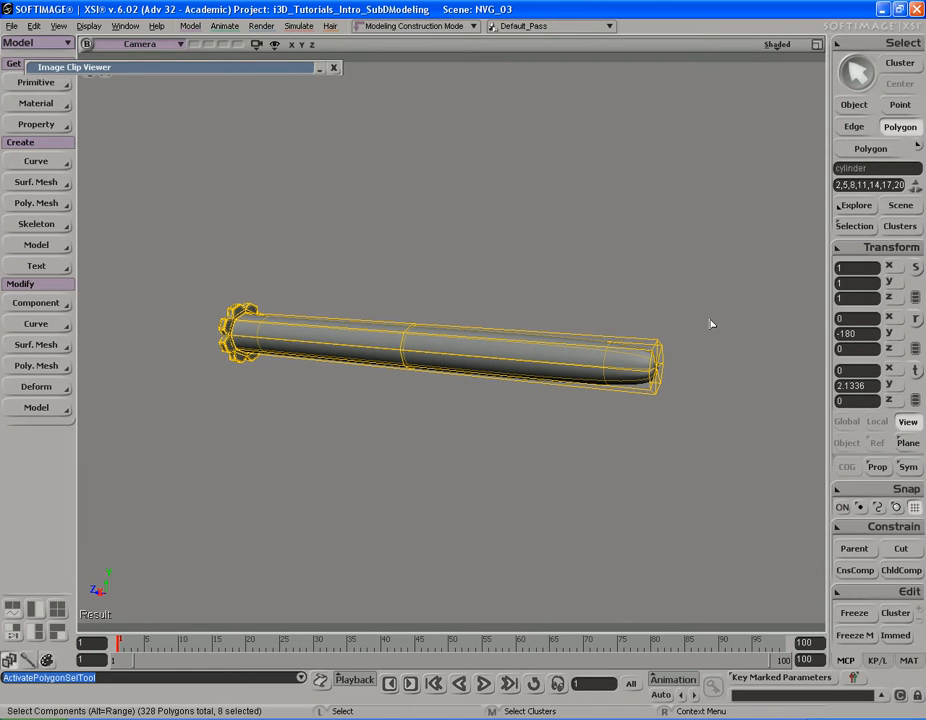
left_click_drag(738, 253, 381, 462)
key("s")
mouse_move(469, 440)
right_mouse_down()
mouse_move(378, 426)
mouse_move(393, 369)
mouse_move(358, 440)
mouse_move(374, 391)
mouse_move(341, 351)
mouse_move(443, 397)
mouse_move(484, 457)
mouse_move(434, 492)
mouse_move(395, 469)
mouse_move(494, 457)
mouse_move(490, 440)
mouse_move(482, 442)
right_mouse_up()
key("space")
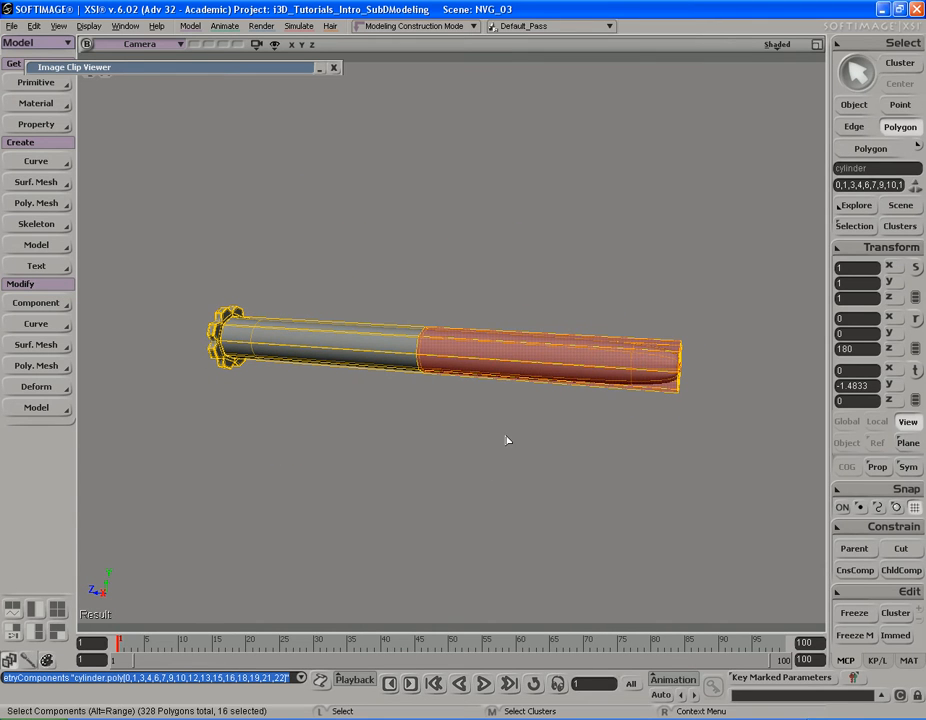
key("Delete")
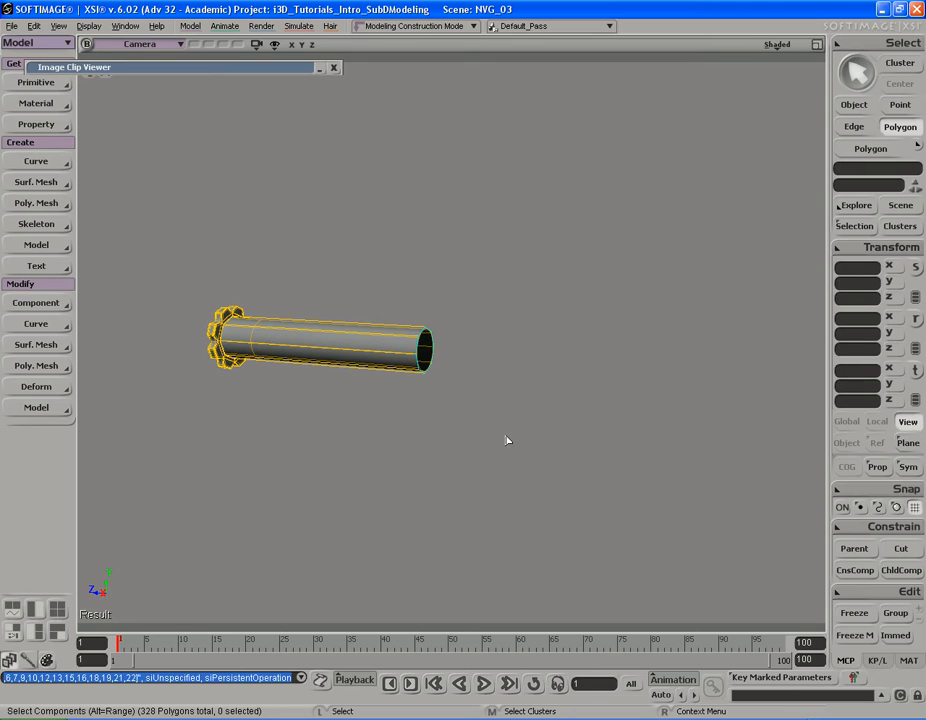
Step: Symmetrize the remaining knob half of the cylinder across the Z axis with Weld on
key("s")
right_click_drag(502, 434, 434, 428)
key("space")
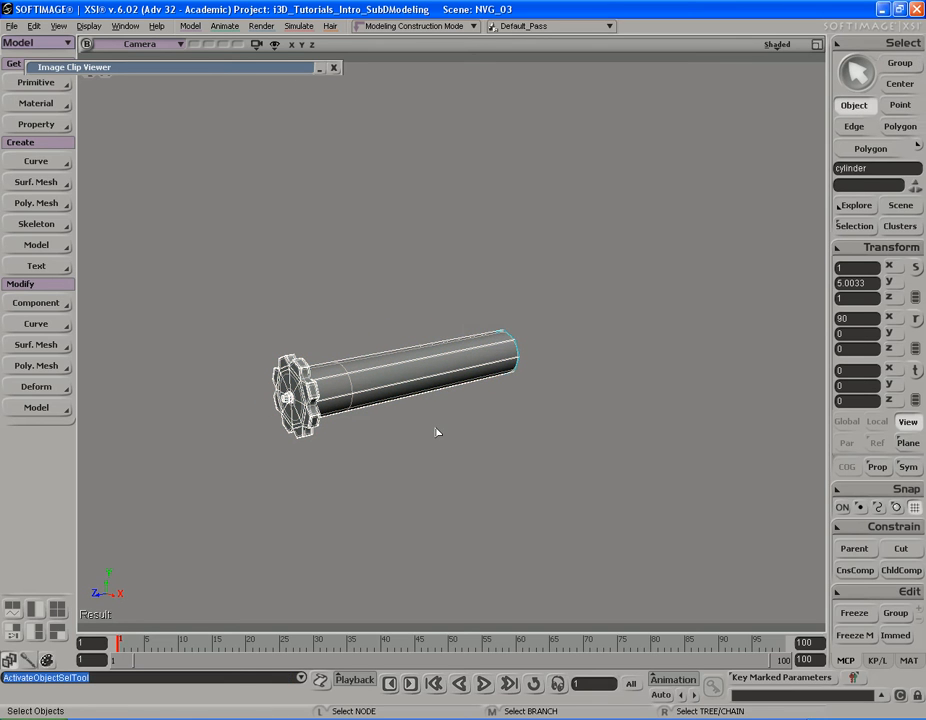
right_click(440, 366)
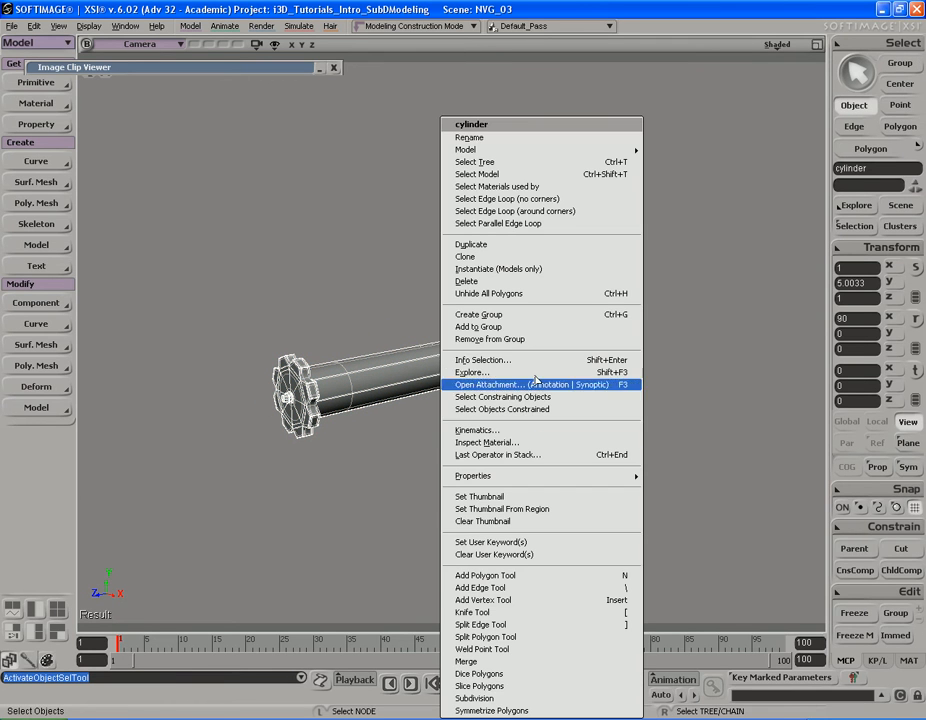
left_click(521, 711)
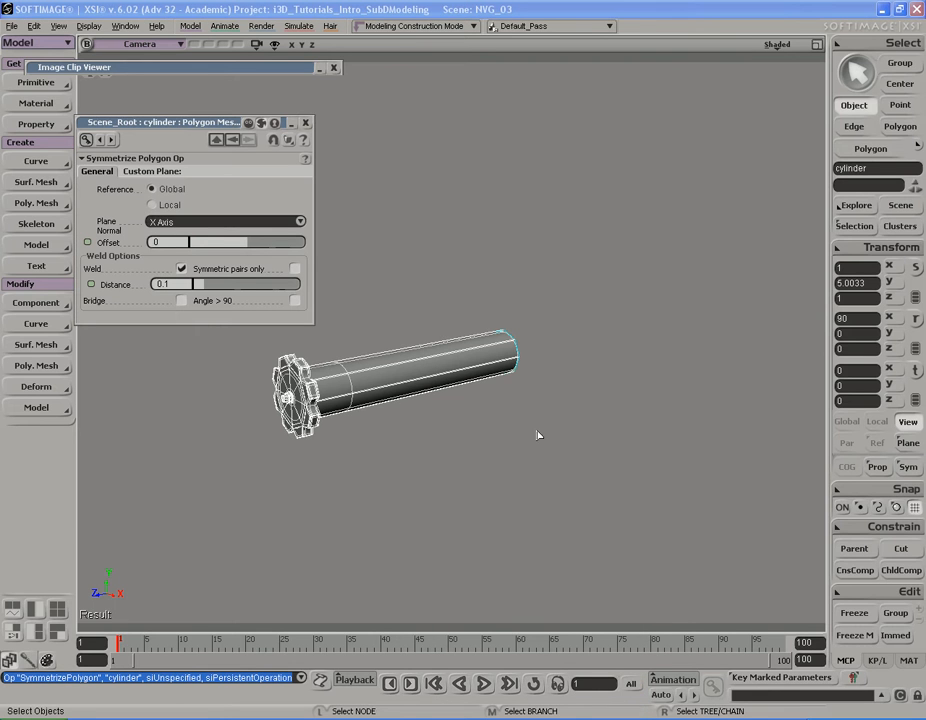
left_click(200, 222)
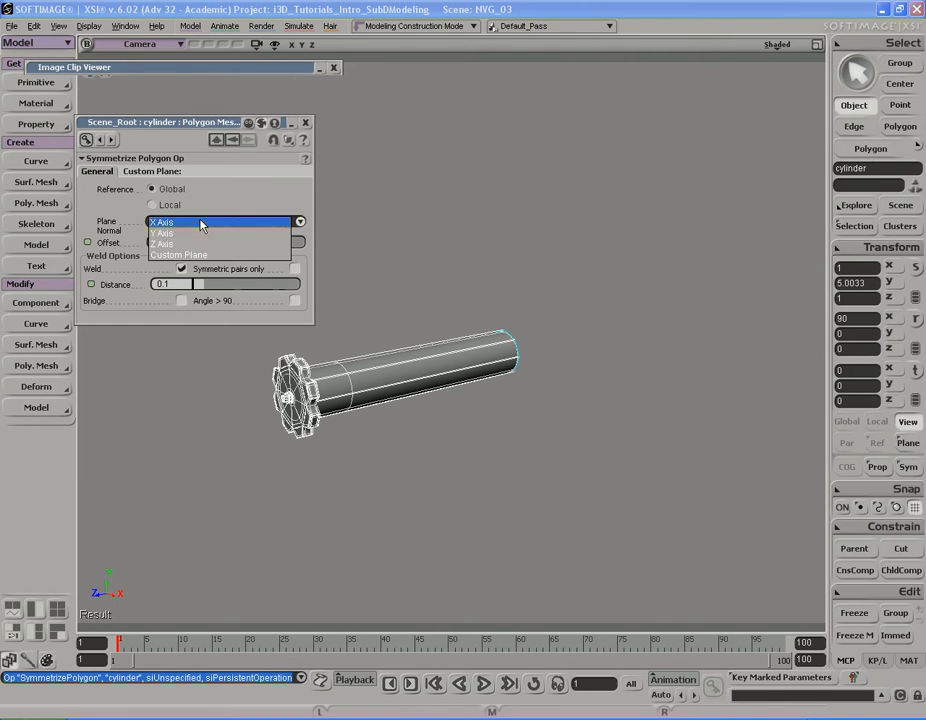
left_click(185, 181)
Step: Raise the symmetrize weld distance to 0.224 to join the two cylinder halves across the centre gap
key("s")
right_click_drag(521, 310, 521, 321)
middle_click_drag(521, 321, 380, 323)
right_click_drag(380, 323, 451, 325)
left_click_drag(451, 325, 424, 326)
right_click_drag(424, 326, 458, 341)
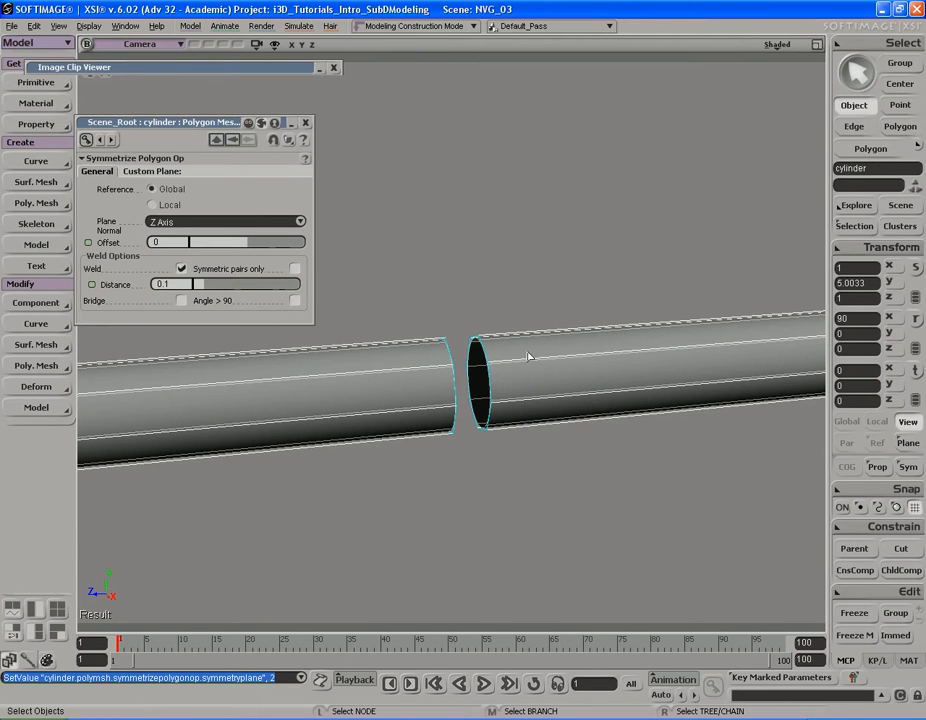
key("s")
middle_click_drag(528, 357, 523, 327)
mouse_move(523, 327)
right_mouse_down()
mouse_move(497, 325)
mouse_move(516, 325)
right_mouse_up()
middle_click_drag(592, 327, 504, 329)
right_click_drag(504, 329, 426, 387)
key("g")
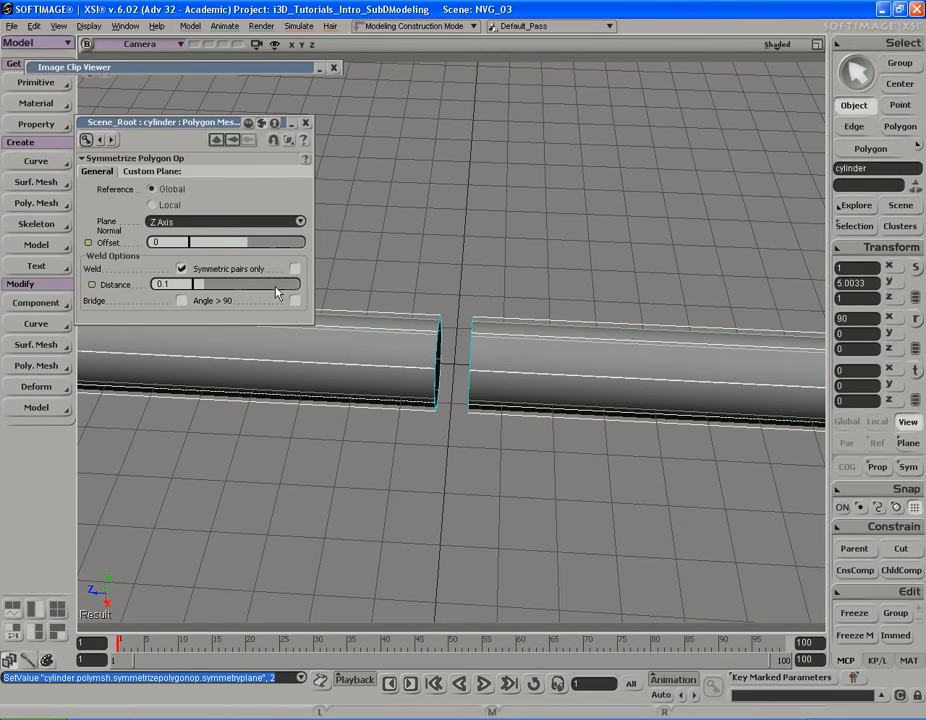
left_click_drag(205, 289, 218, 290)
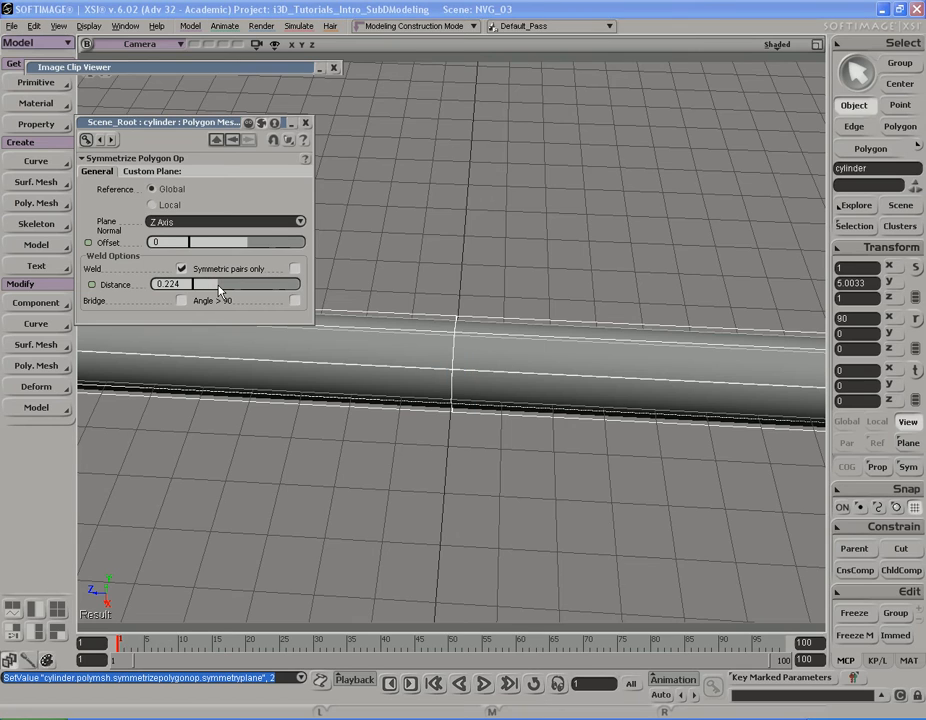
key("s")
right_click_drag(452, 325, 498, 335)
middle_click_drag(498, 335, 422, 321)
left_click_drag(422, 321, 444, 331)
right_click_drag(444, 331, 449, 314)
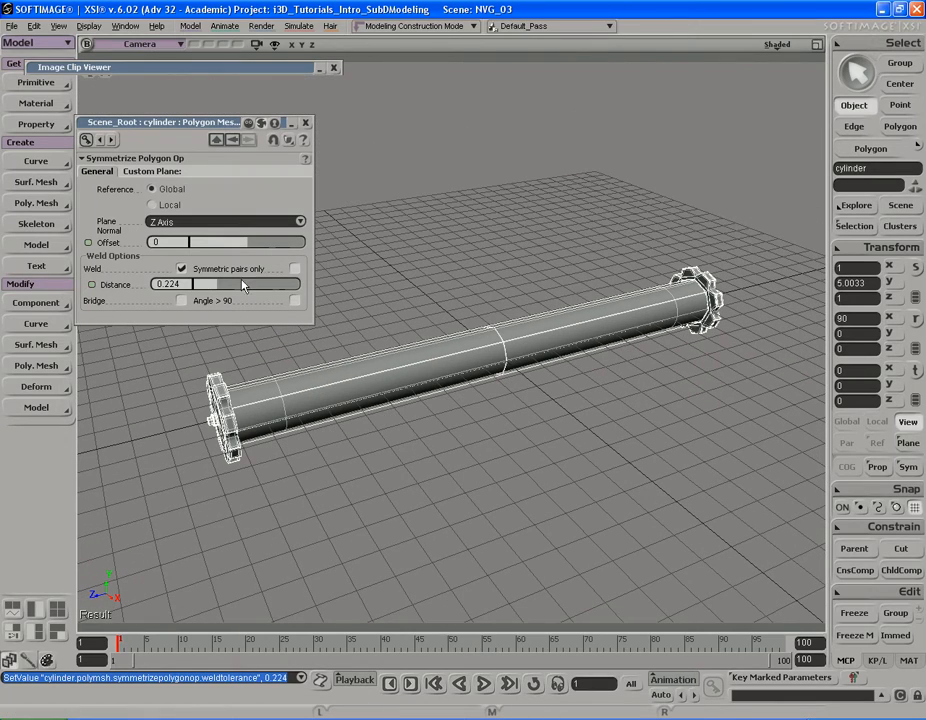
left_click(307, 123)
Step: Turn off isolation of the cylinder so the complete model is displayed
key("s")
right_click_drag(438, 324, 457, 300)
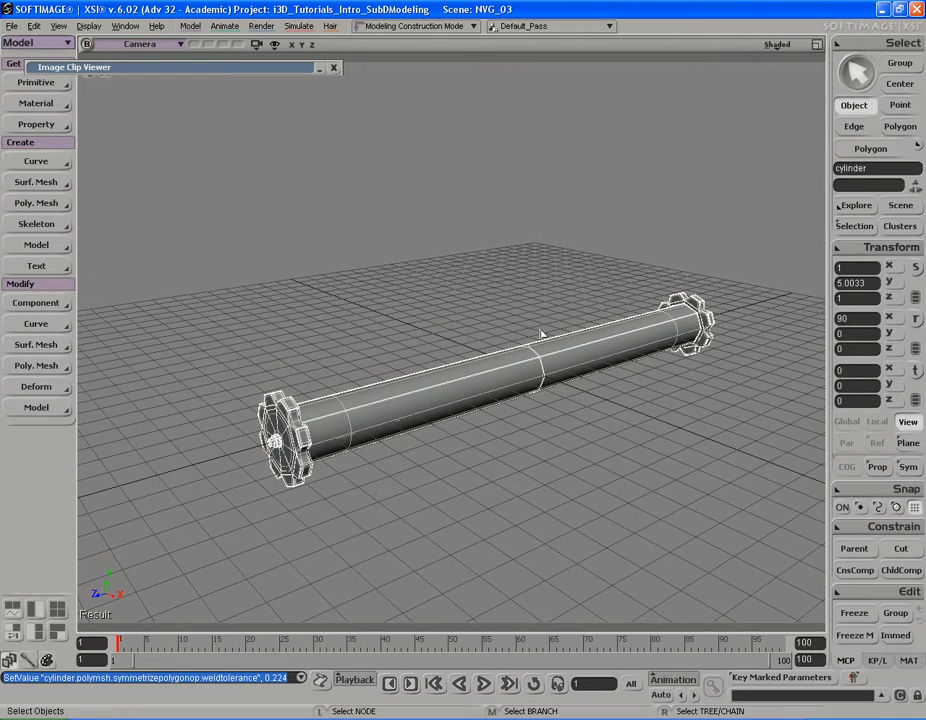
left_click(150, 44)
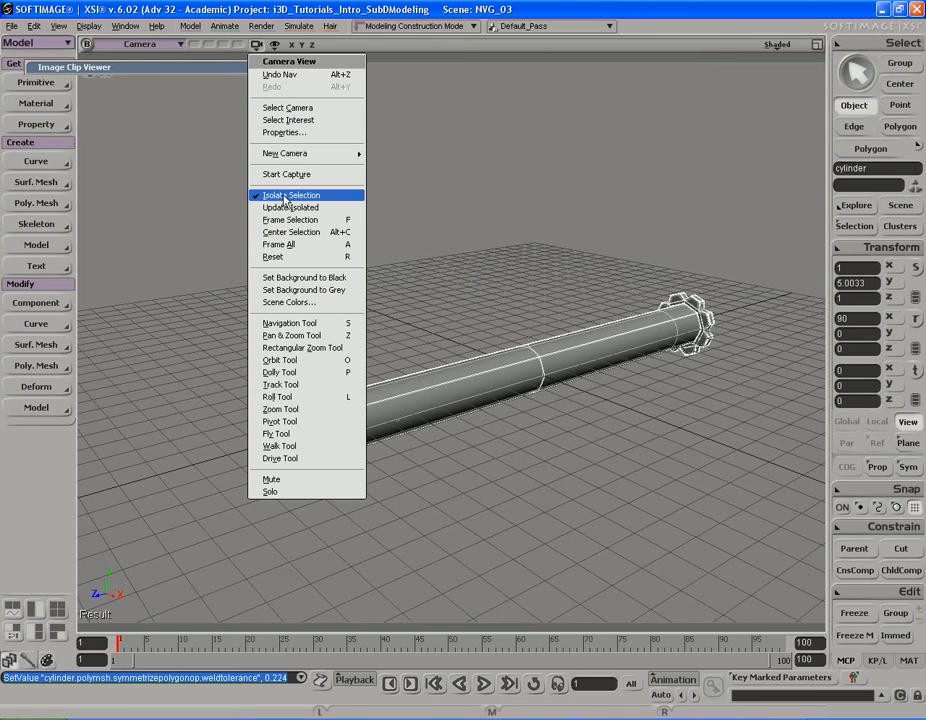
left_click(210, 142)
key("s")
left_click_drag(504, 302, 513, 298)
right_click_drag(513, 298, 513, 304)
Step: Isolate the thin plate object cube behind the main housing block
left_click(463, 258)
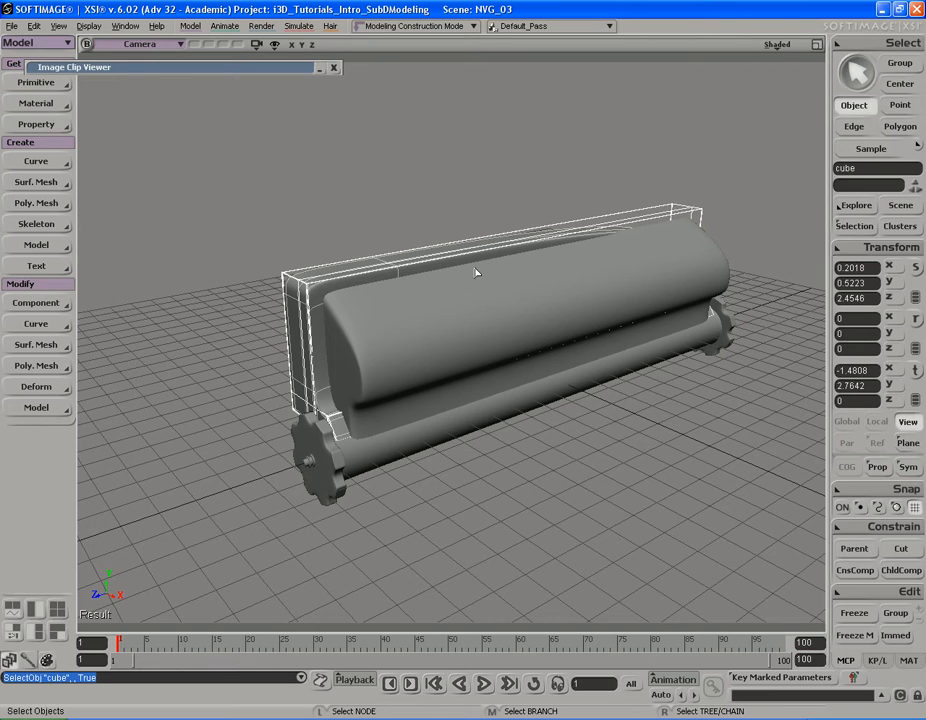
left_click(256, 45)
left_click(281, 197)
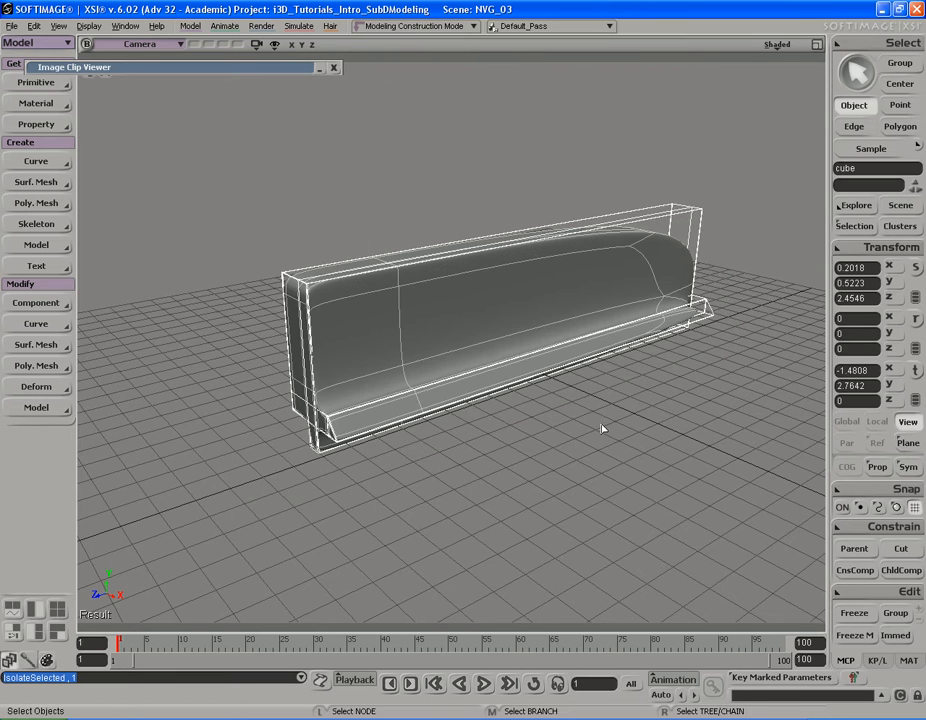
Step: Slice the plate's polygons through its centre with the plane normal on the Z axis and a 50% offset
key("s")
left_click_drag(578, 393, 583, 415)
right_click_drag(583, 415, 578, 405)
right_click(533, 366)
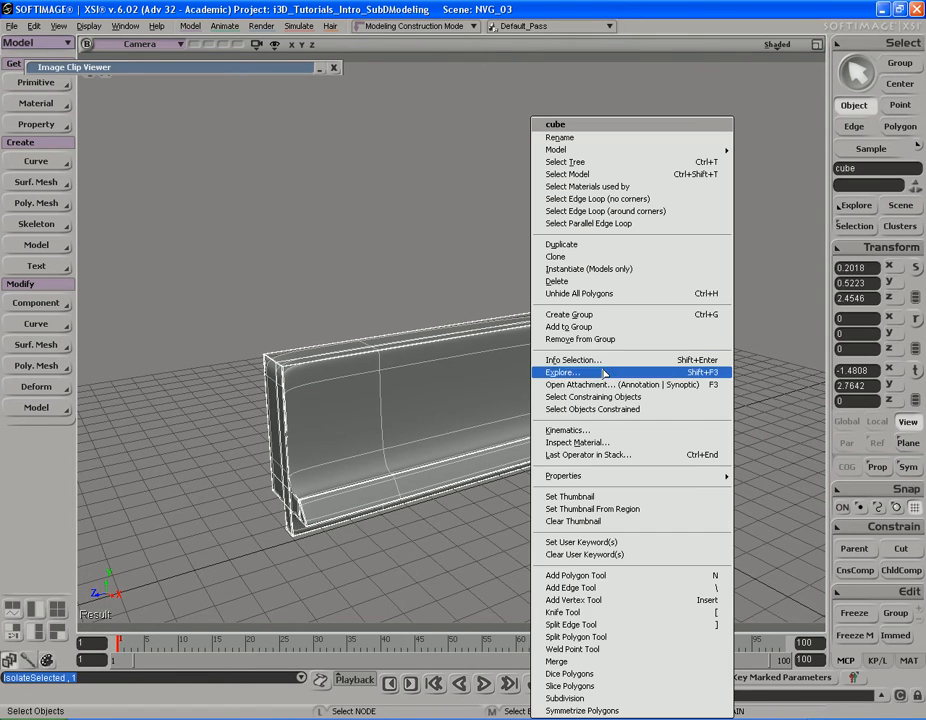
left_click(590, 686)
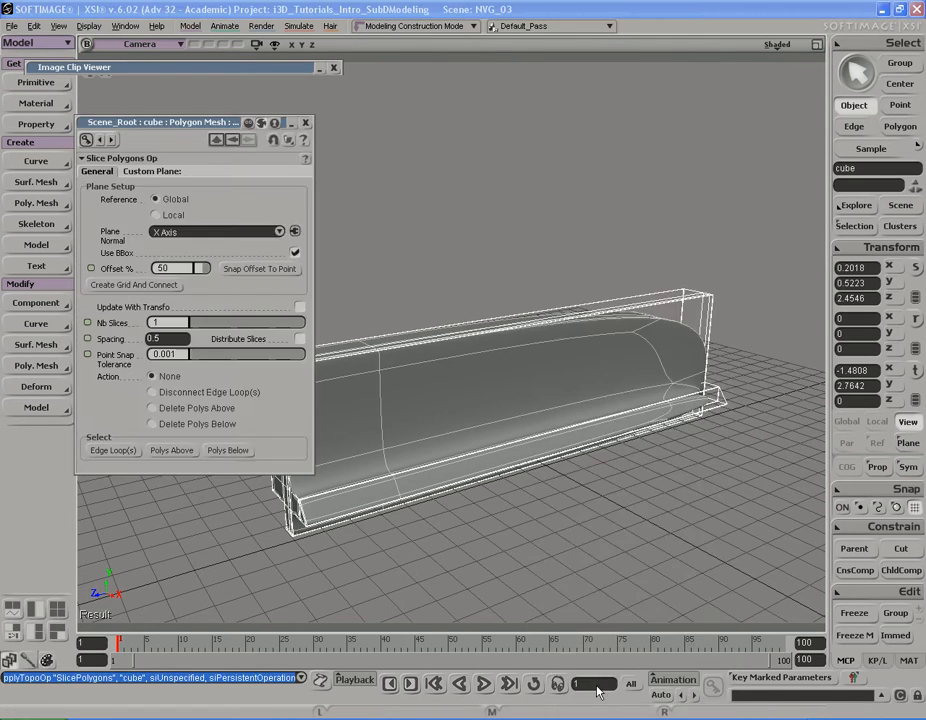
left_click(200, 236)
left_click(190, 262)
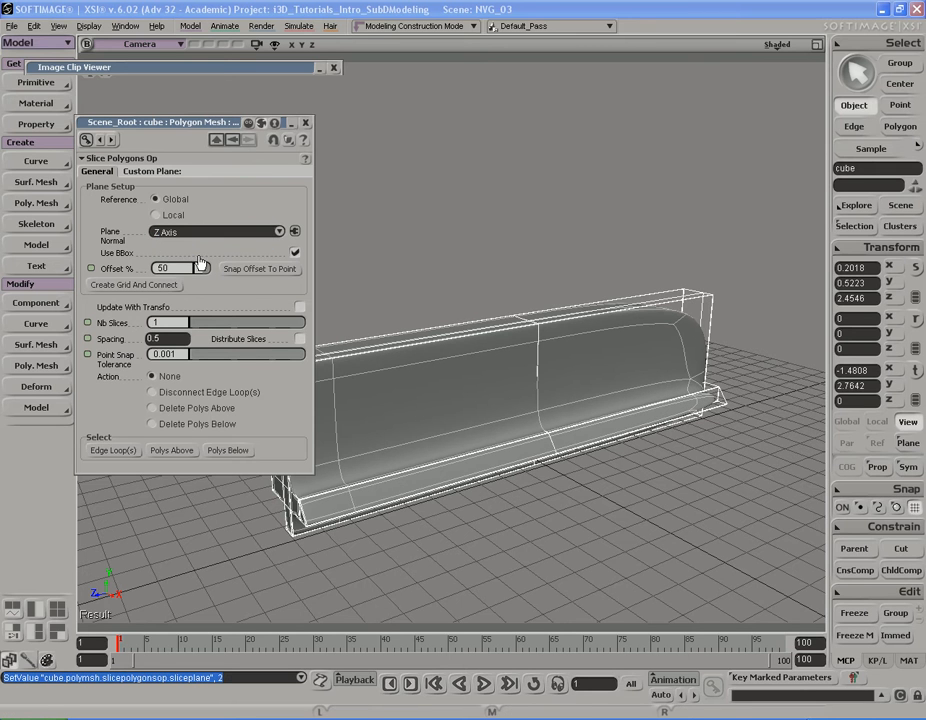
left_click(307, 123)
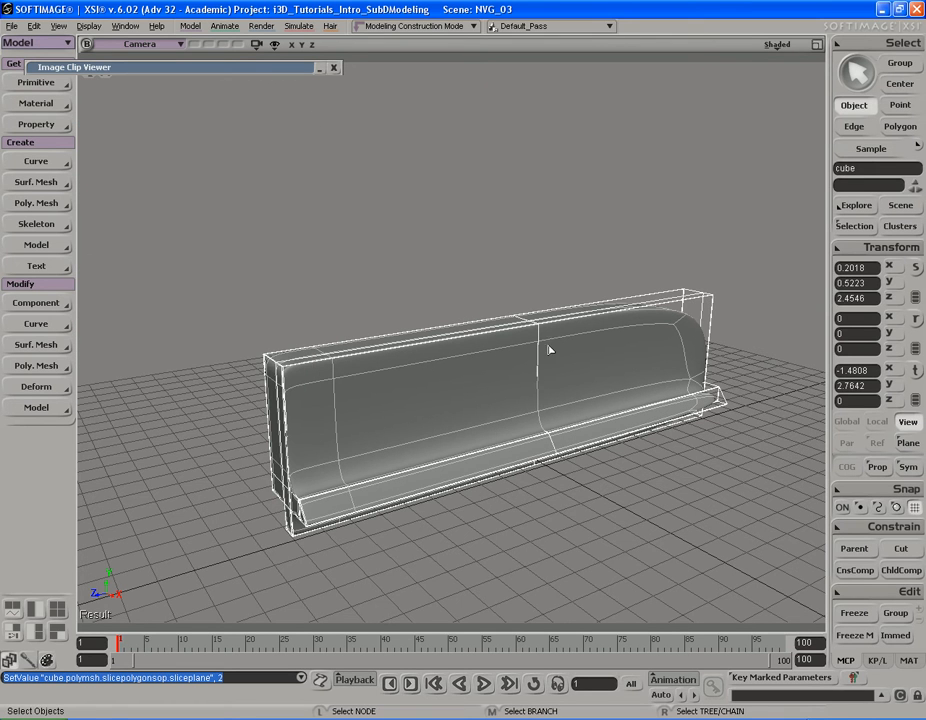
Step: Select all plate polygons on the rounded-corner half beyond the centre slice and delete them
key("s")
right_click_drag(616, 337, 564, 322)
key("y")
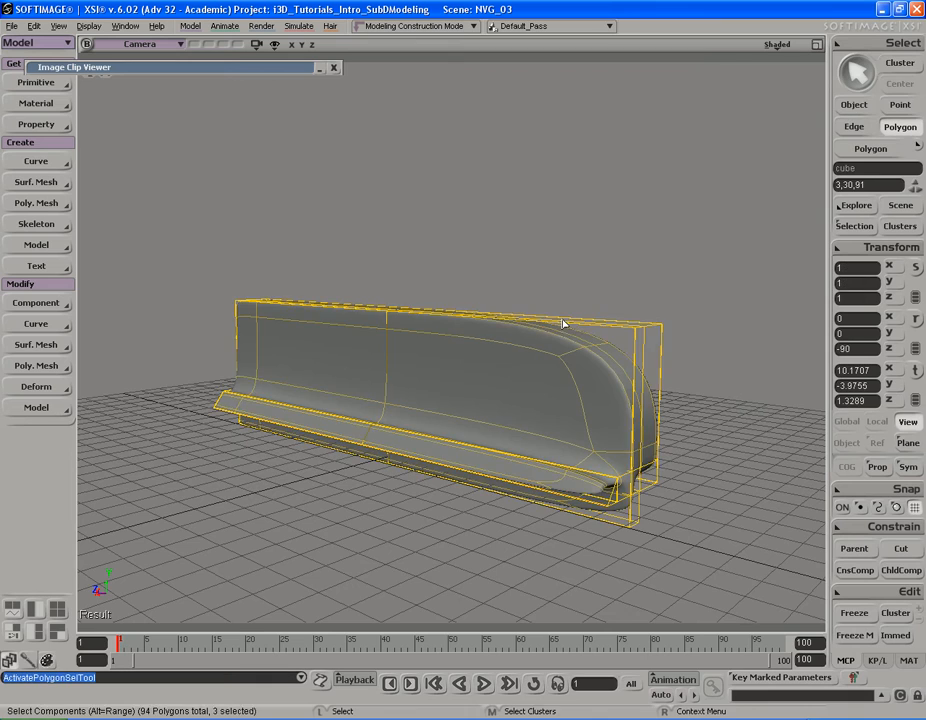
key("s")
right_click_drag(380, 337, 415, 281)
key("y")
left_click_drag(717, 495, 717, 495)
key("s")
right_click_drag(686, 488, 481, 366)
key("y")
key("s")
key("y")
key("Delete")
Step: Symmetrize the remaining half of the plate across the Z axis with Weld on and a weld distance of 0.1
key("s")
key("space")
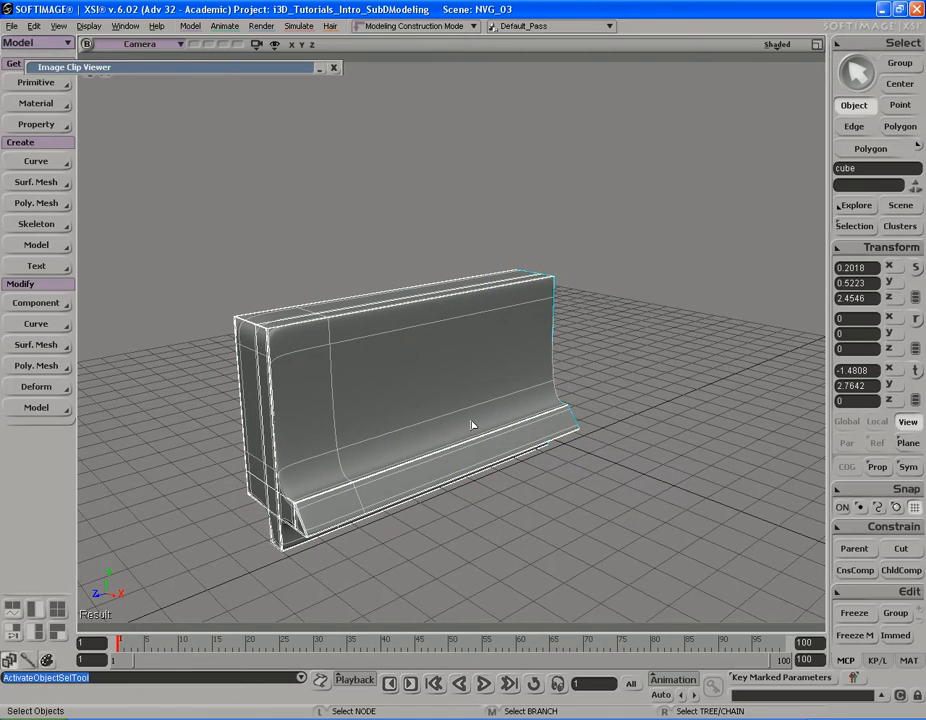
right_click(438, 348)
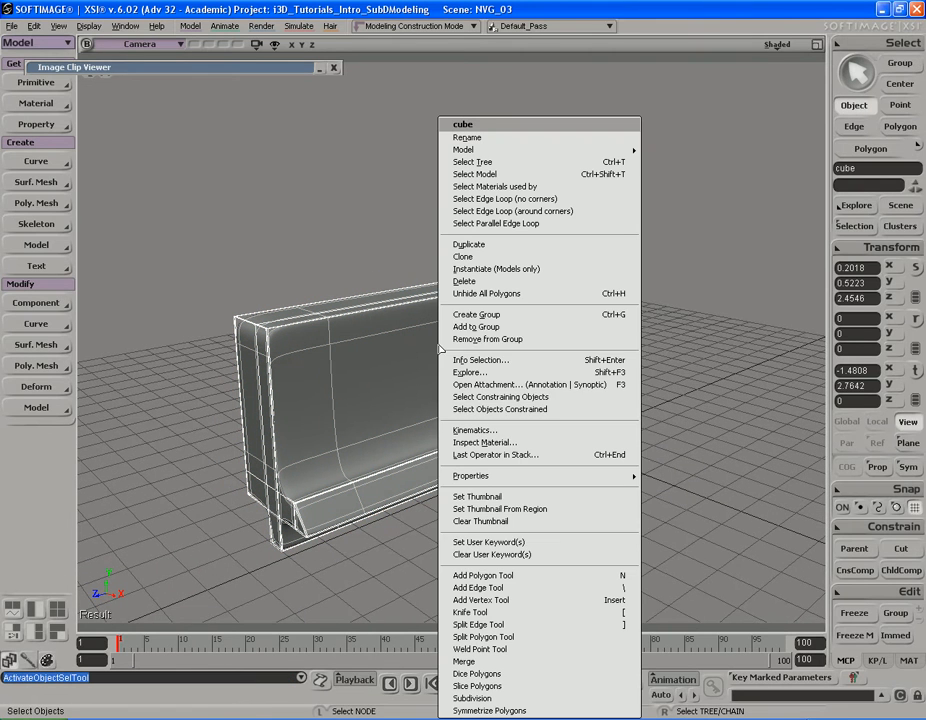
left_click(508, 711)
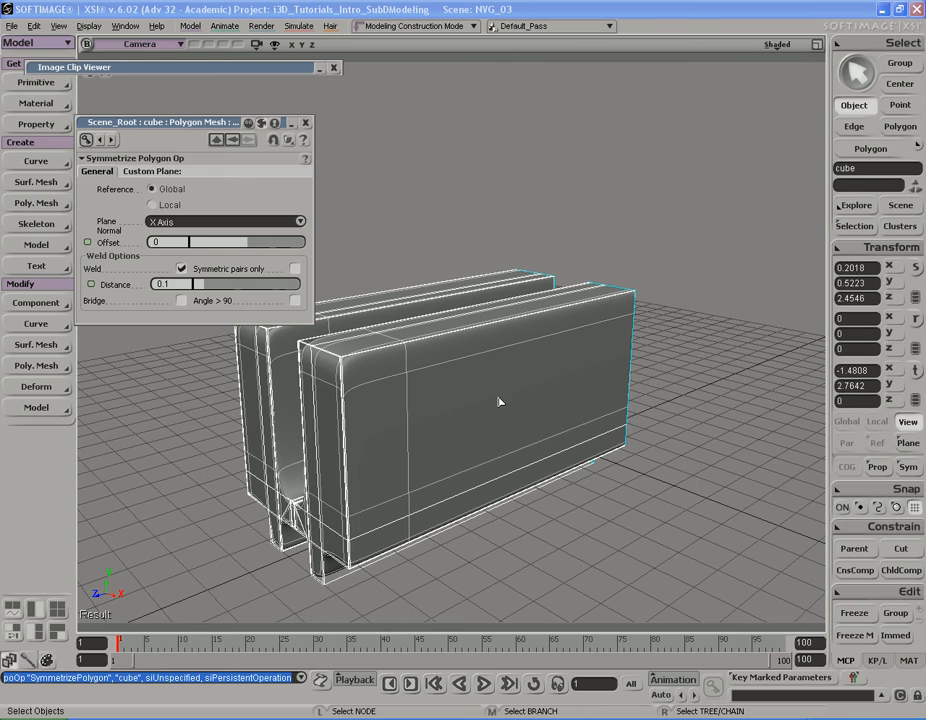
left_click(225, 221)
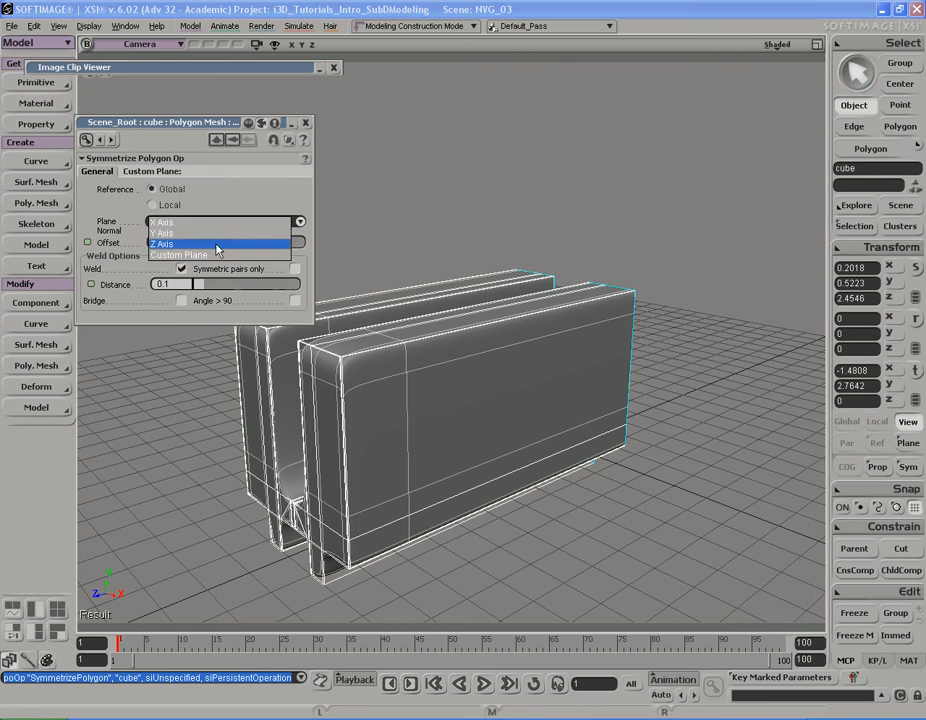
left_click(215, 242)
left_click(306, 123)
key("s")
right_click_drag(540, 298, 495, 326)
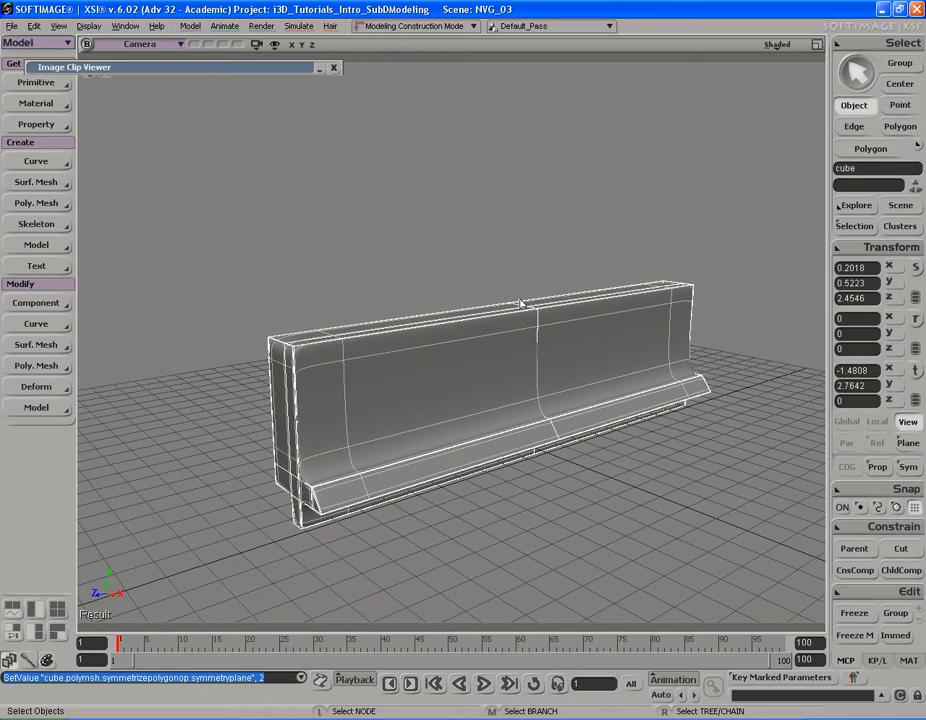
Step: Turn off isolation of the plate so all housing parts are displayed together
left_click(256, 44)
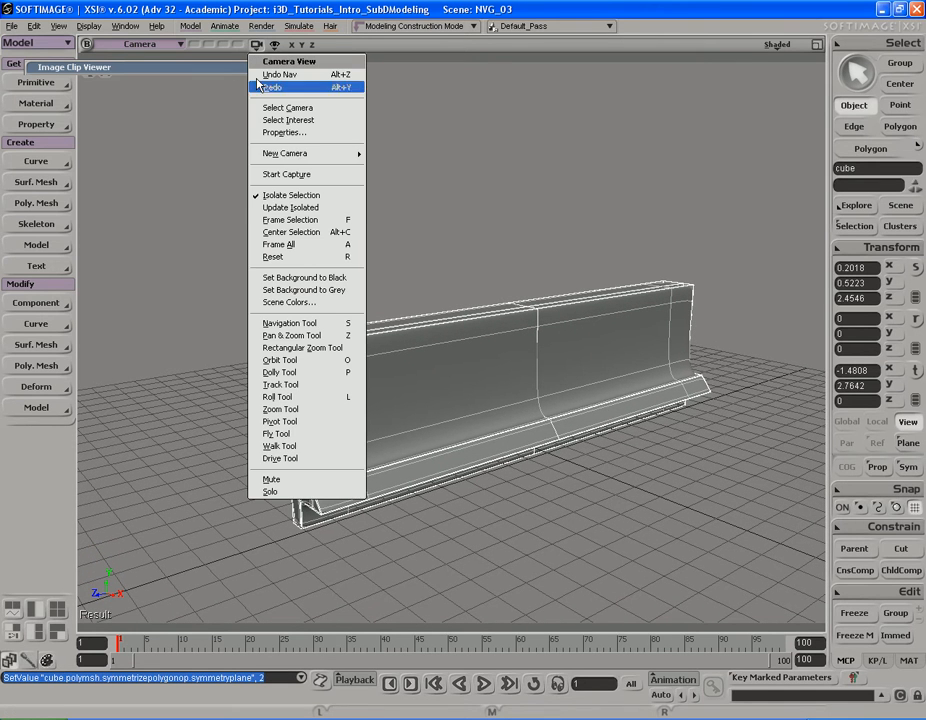
left_click(271, 200)
key("s")
mouse_move(525, 322)
right_mouse_down()
mouse_move(553, 328)
mouse_move(616, 283)
mouse_move(581, 258)
mouse_move(523, 255)
mouse_move(511, 313)
mouse_move(519, 291)
mouse_move(517, 308)
mouse_move(533, 320)
right_mouse_up()
Step: Restore the Image Clip Viewer and widen it to show the goggle reference photo out to the front lens
double_click(263, 68)
key("s")
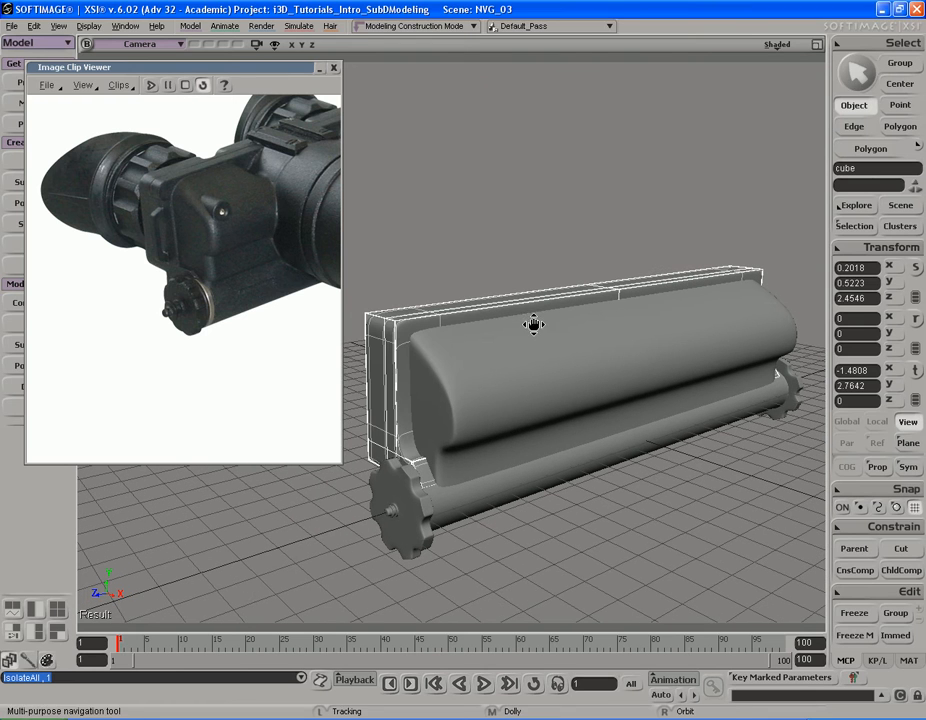
left_click_drag(342, 237, 543, 245)
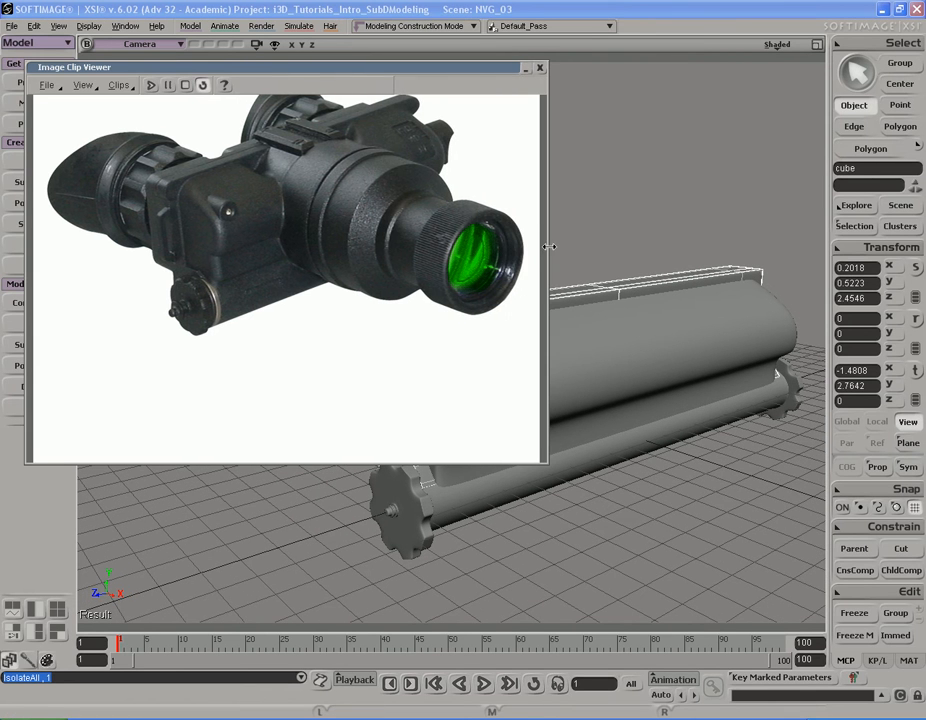
Step: Examine the symmetrical housing model alongside the reference photo of the goggles
key("s")
right_click_drag(567, 270, 642, 298)
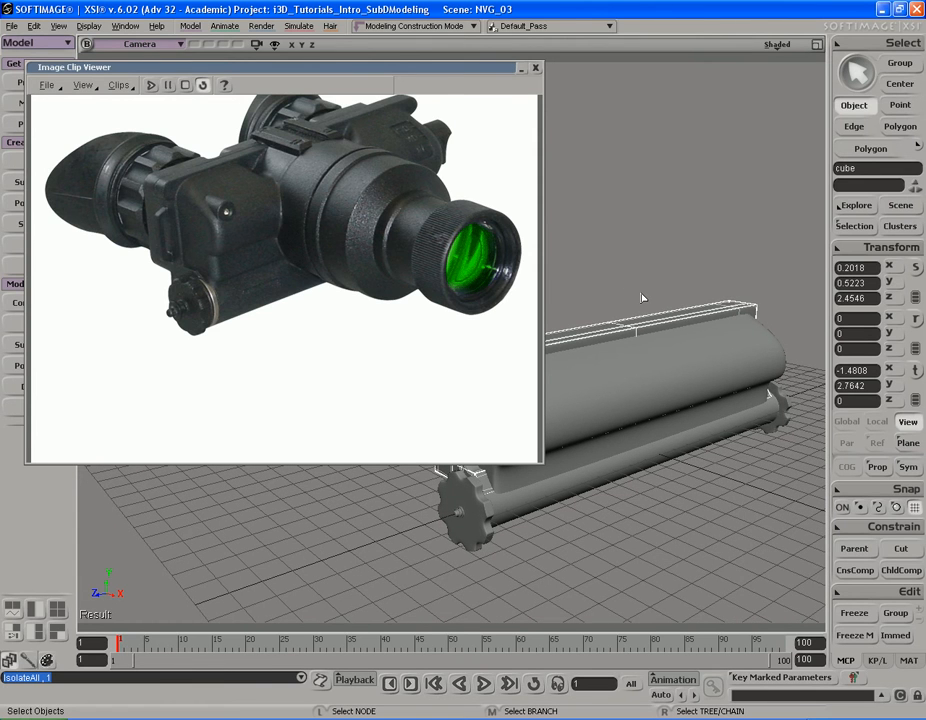
key("s")
right_click_drag(642, 297, 644, 327)
scroll(643, 327, "up", 3)
left_click_drag(643, 327, 647, 329)
right_click_drag(647, 329, 617, 310)
key("s")
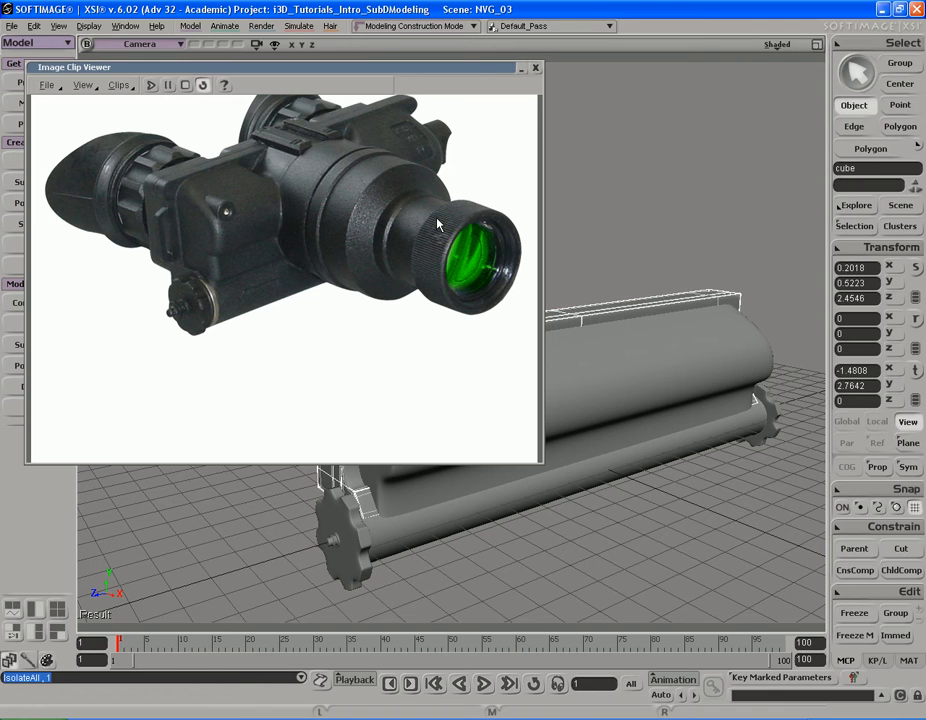
Step: Create a polygon mesh cylinder primitive, collapse the Image Clip Viewer and place the cylinder's properties clear of the model
left_click_drag(384, 68, 437, 62)
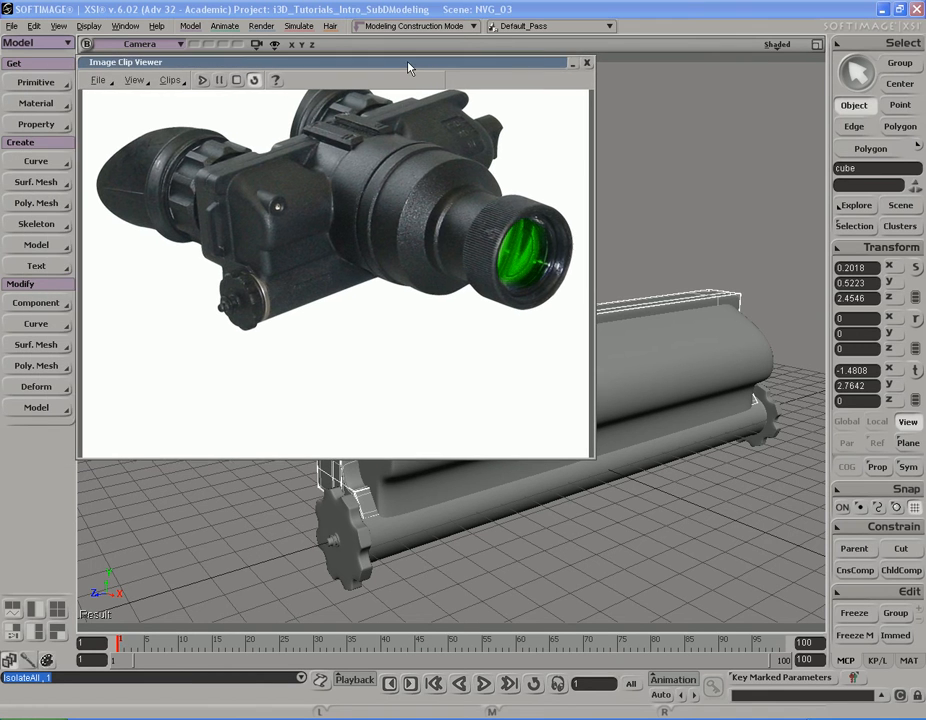
left_click(35, 82)
mouse_move(135, 112)
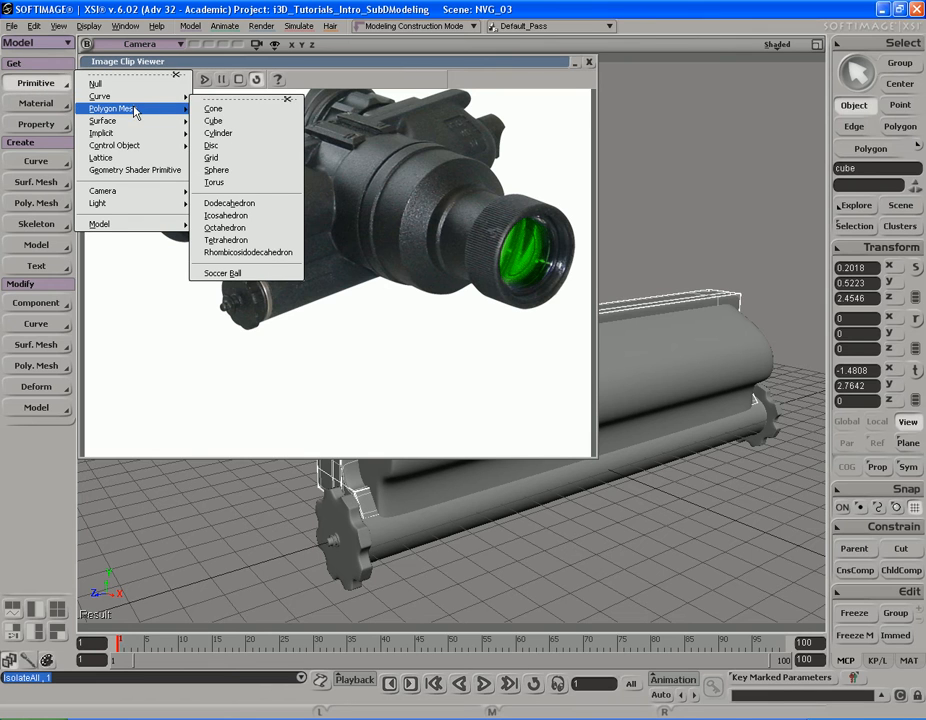
left_click(235, 138)
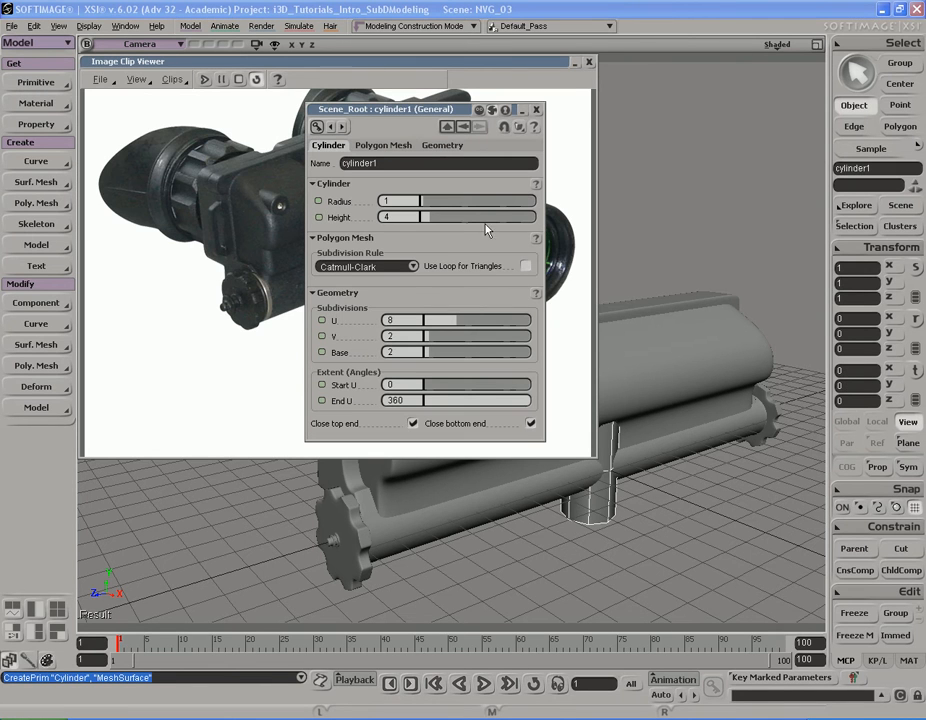
double_click(547, 63)
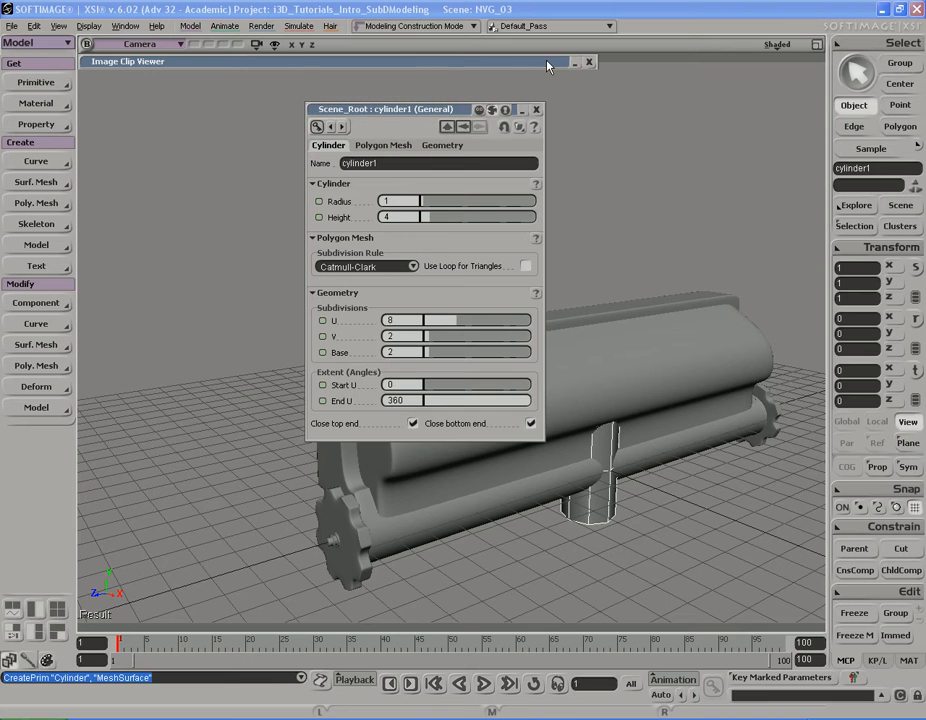
left_click_drag(471, 108, 170, 79)
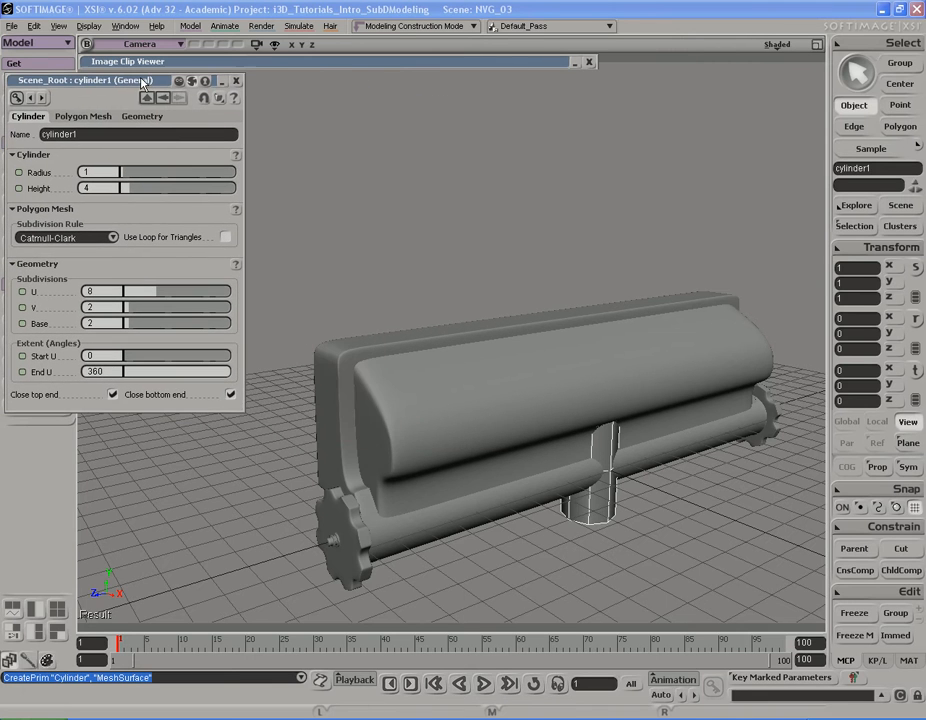
Step: Try rotating the cylinder 90 degrees about the X axis and undo the rotation
key("s")
right_click_drag(536, 329, 521, 333)
left_click_drag(663, 400, 618, 378)
key("s")
right_click_drag(618, 378, 587, 374)
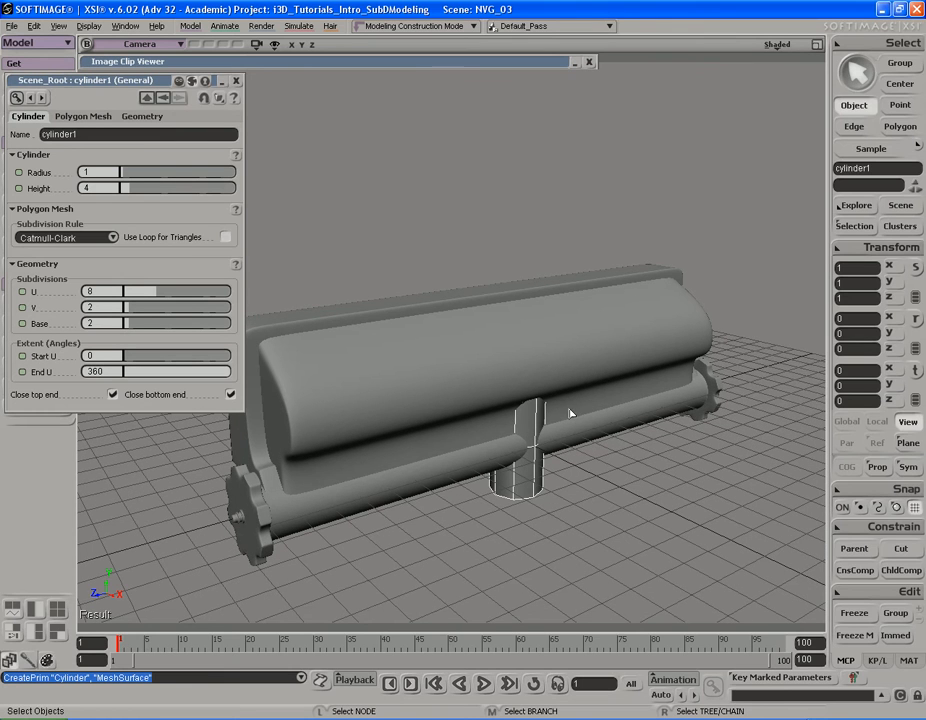
key("x")
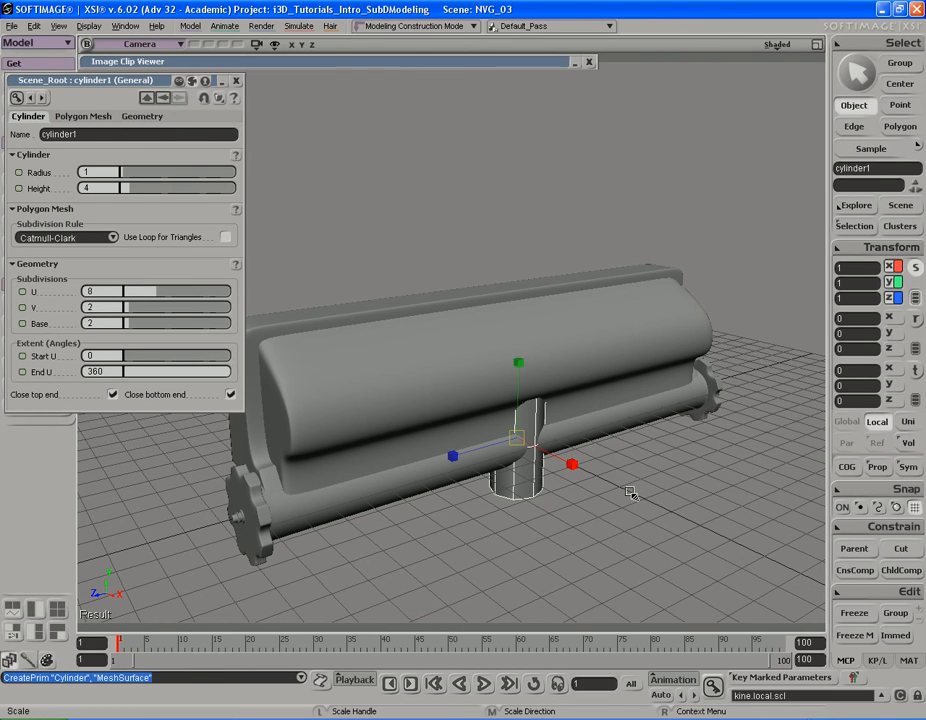
key("c")
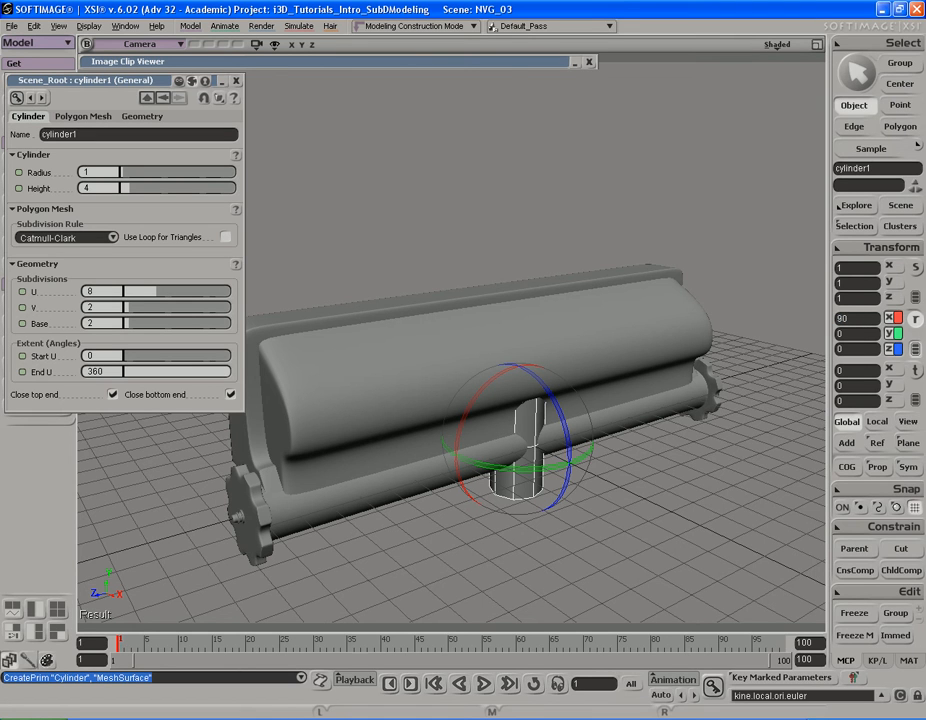
key("Return")
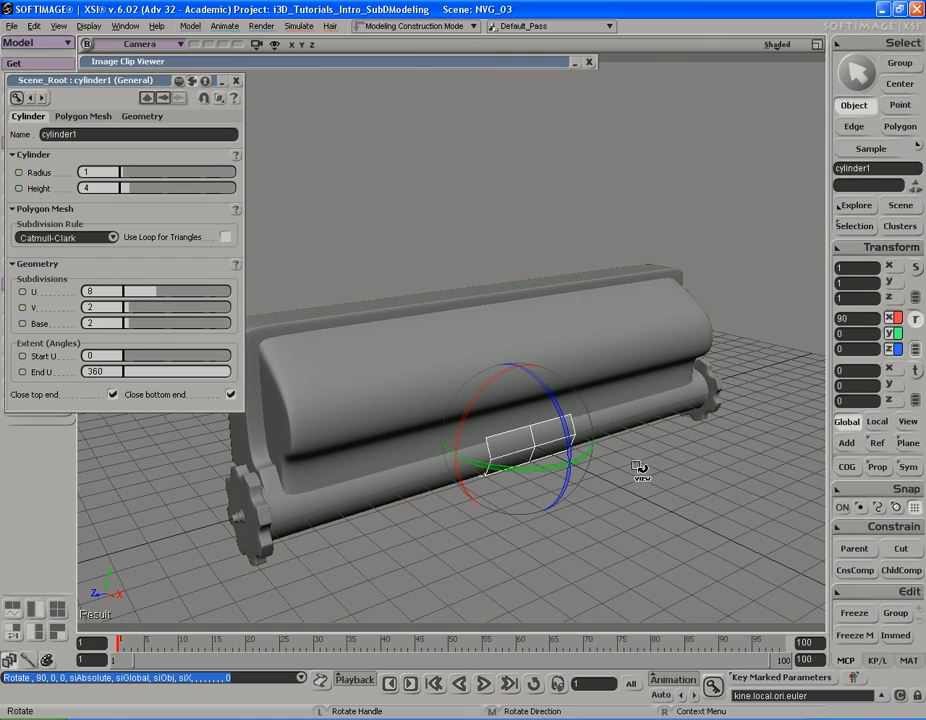
key("s")
right_click_drag(649, 451, 630, 457)
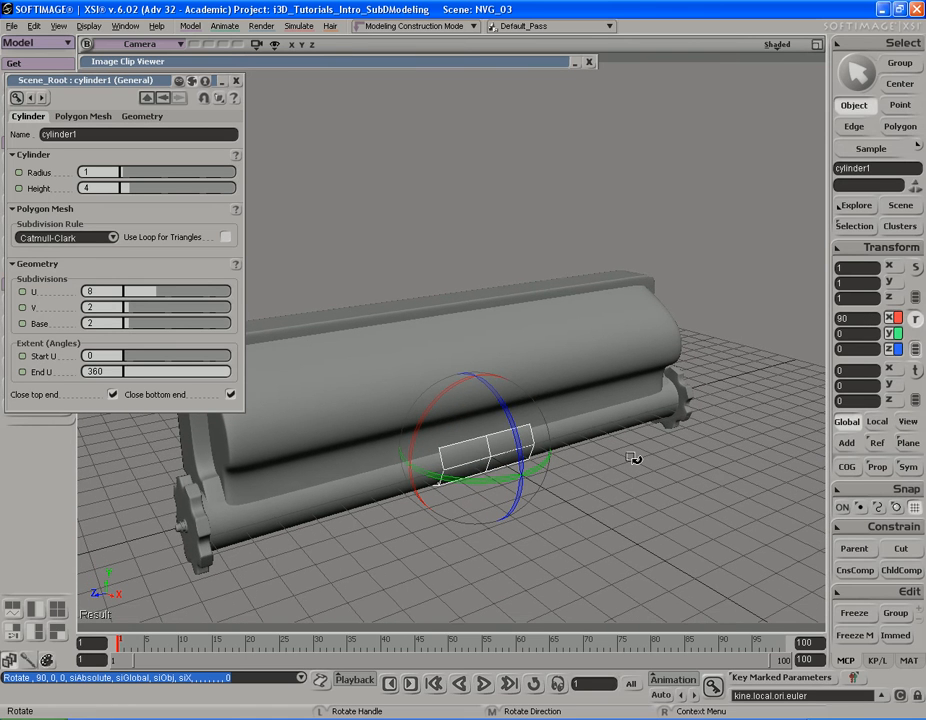
key("ctrl+z")
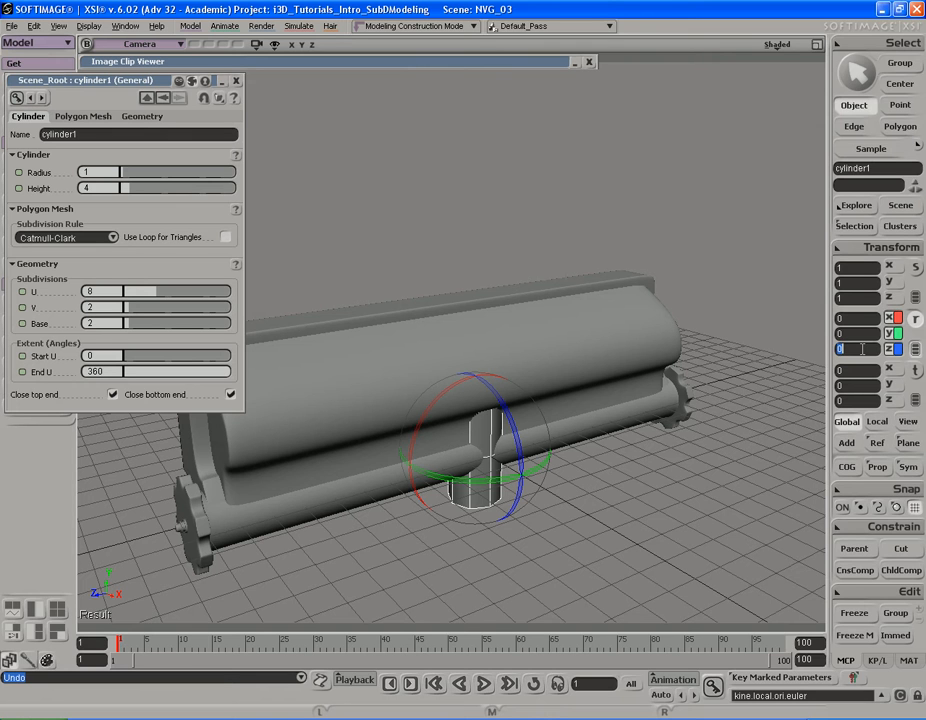
Step: Set the cylinder's Z rotation to 90 degrees so it projects forward from the housing
type("90")
key("Return")
key("s")
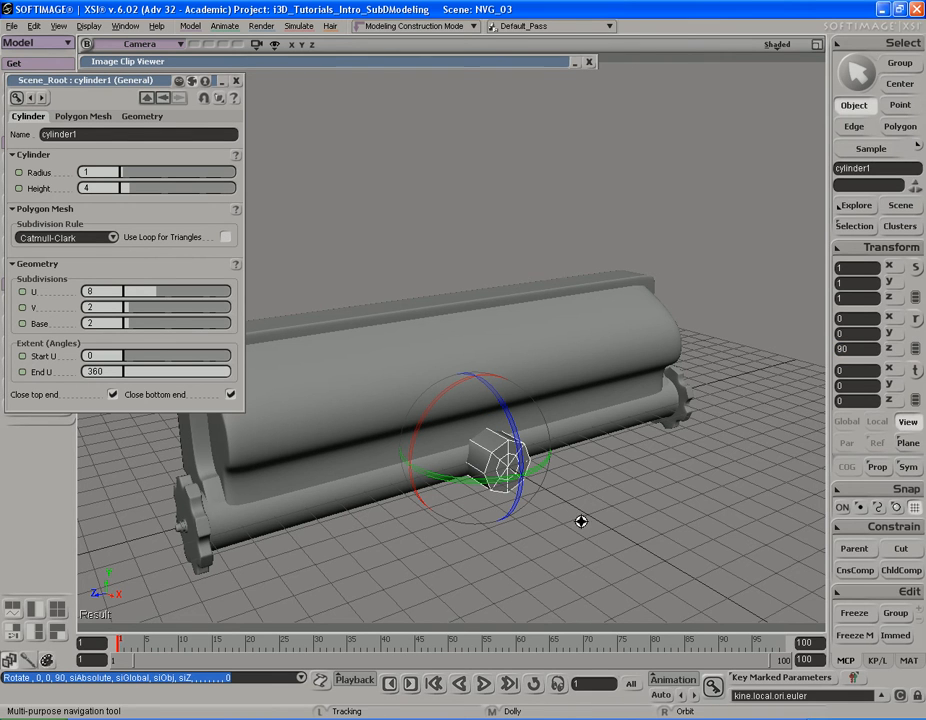
left_click_drag(583, 521, 584, 504)
right_click_drag(548, 488, 552, 488)
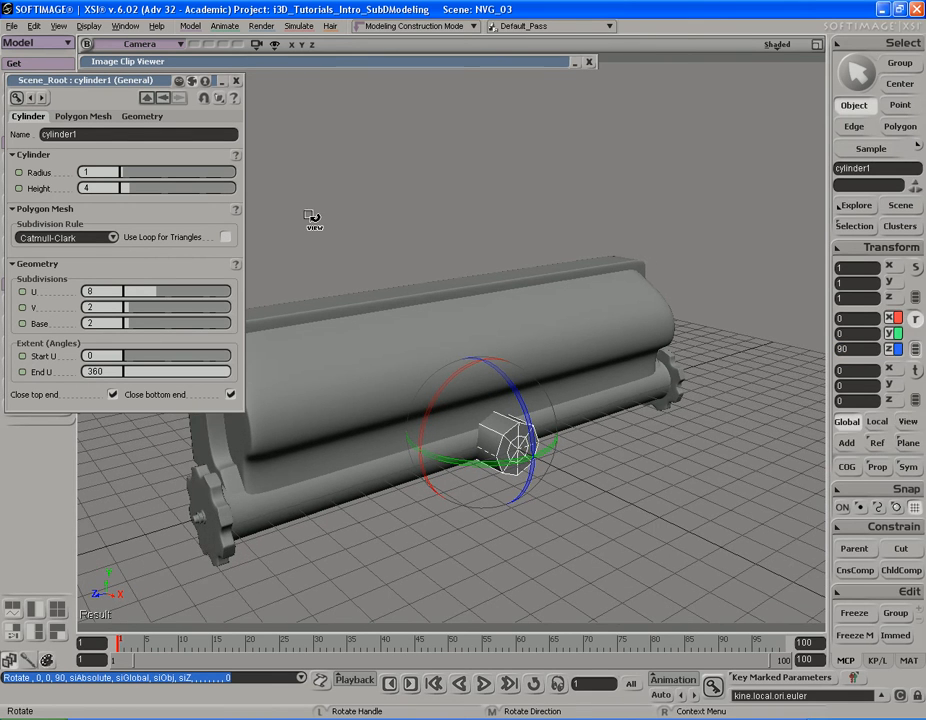
Step: Set the cylinder's V and Base subdivisions to 1, check the reference photo, and close the cylinder's properties
left_click(127, 323)
left_click(122, 309)
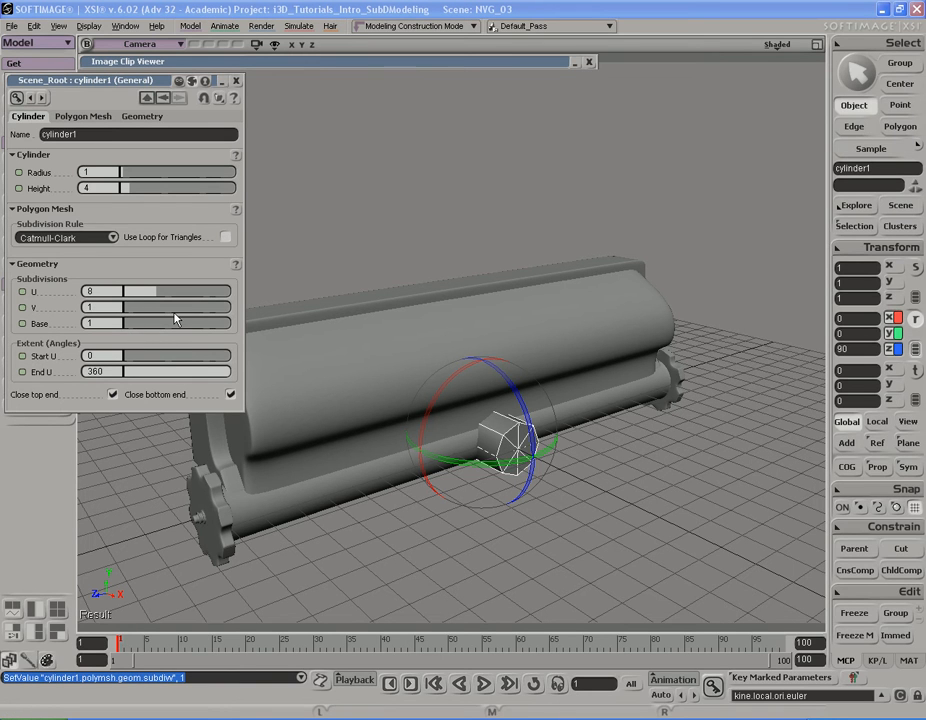
left_click(375, 64)
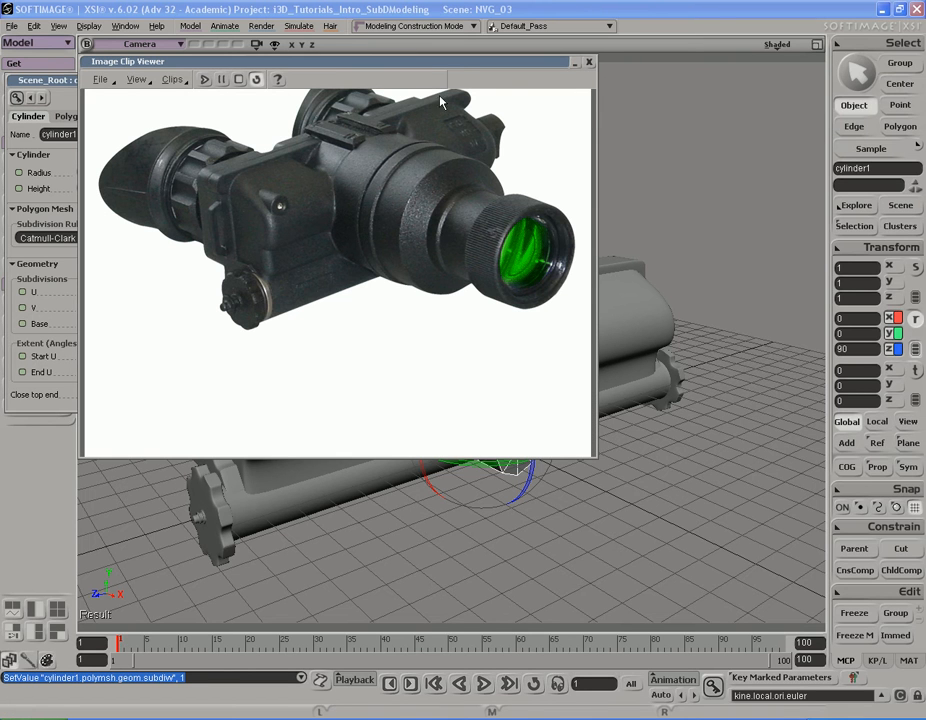
left_click(442, 63)
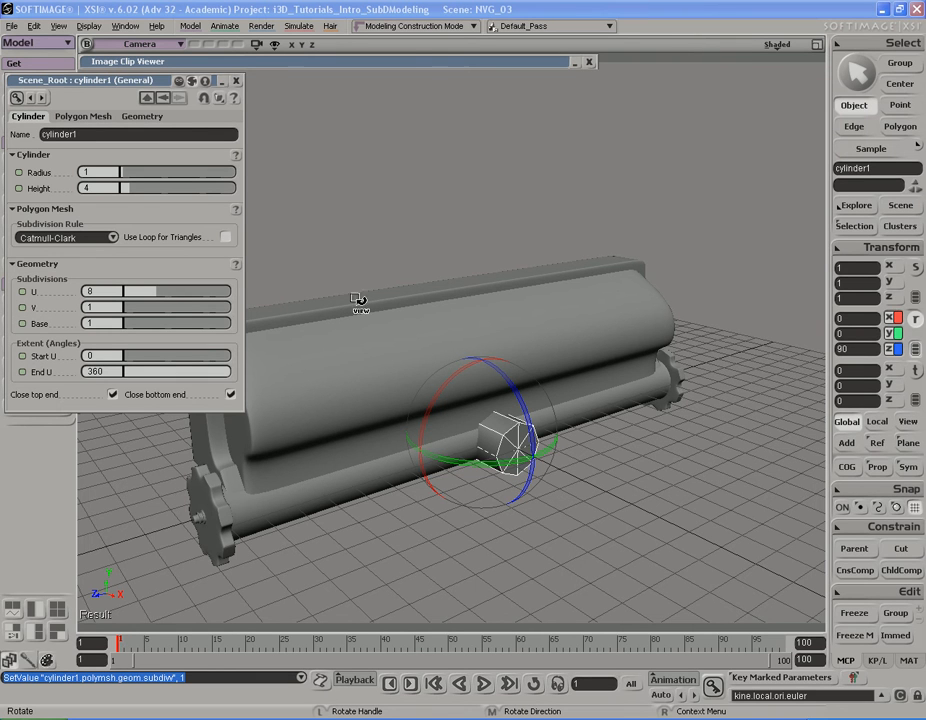
left_click(236, 81)
Step: Expand the Image Clip Viewer and move it aside so the goggle photo and the cylinder show together
key("s")
left_click_drag(570, 423, 548, 438)
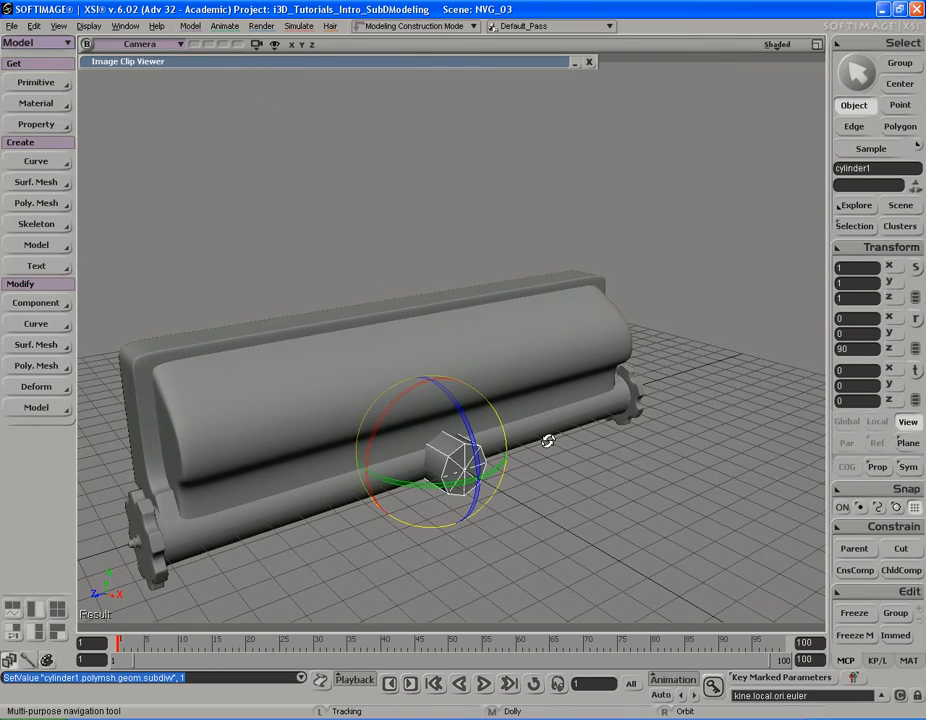
left_click(407, 63)
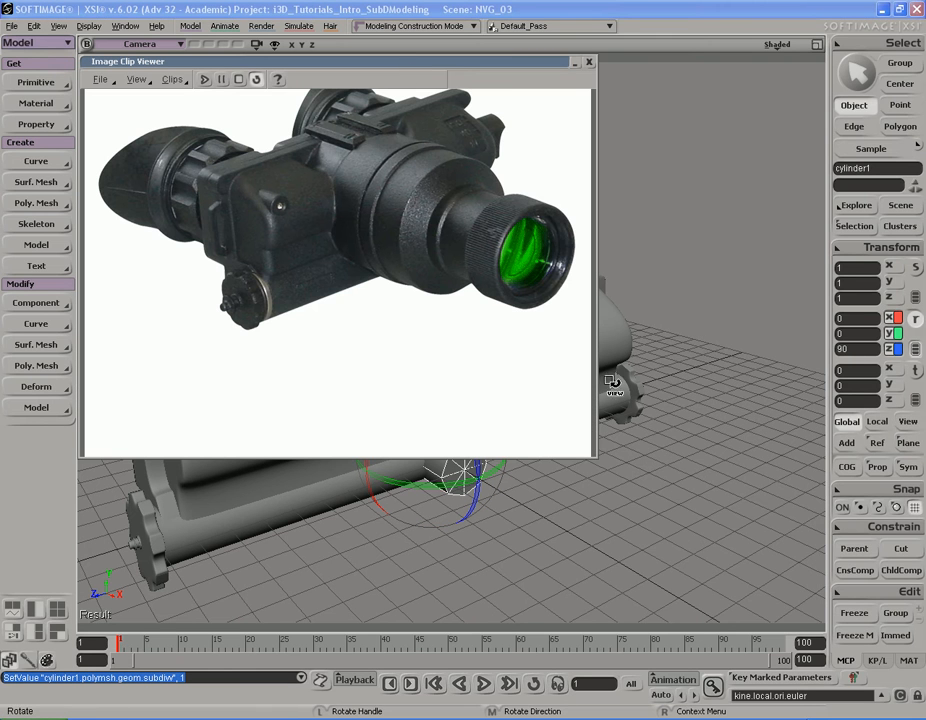
left_click_drag(437, 66, 357, 11)
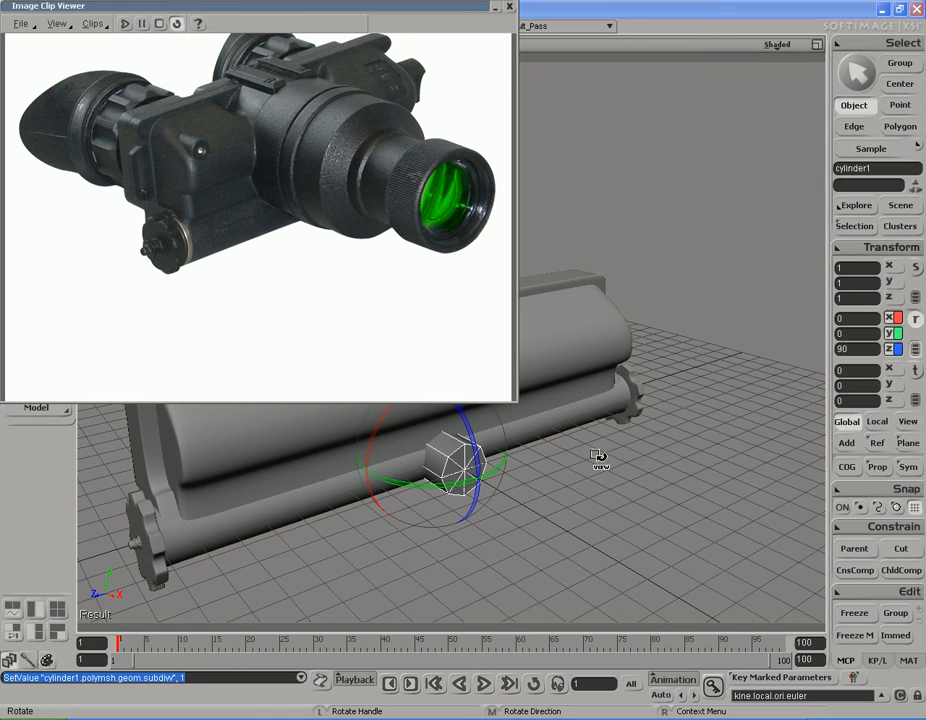
Step: Raise the cylinder along Y to about 2.67 so it sits at the middle of the housing
key("s")
left_click_drag(599, 469, 606, 475)
right_click_drag(606, 475, 657, 482)
key("v")
middle_click_drag(683, 535, 683, 526)
key("s")
mouse_move(683, 527)
right_mouse_down()
mouse_move(672, 511)
mouse_move(647, 517)
mouse_move(679, 516)
right_mouse_up()
Step: Scale the cylinder uniformly to about 2.28 and increase its subdivision by one level
key("x")
left_click_drag(597, 546, 716, 555)
mouse_move(633, 539)
left_mouse_down()
mouse_move(647, 544)
mouse_move(637, 538)
left_mouse_up()
key("s")
right_click_drag(637, 538, 633, 520)
key("x")
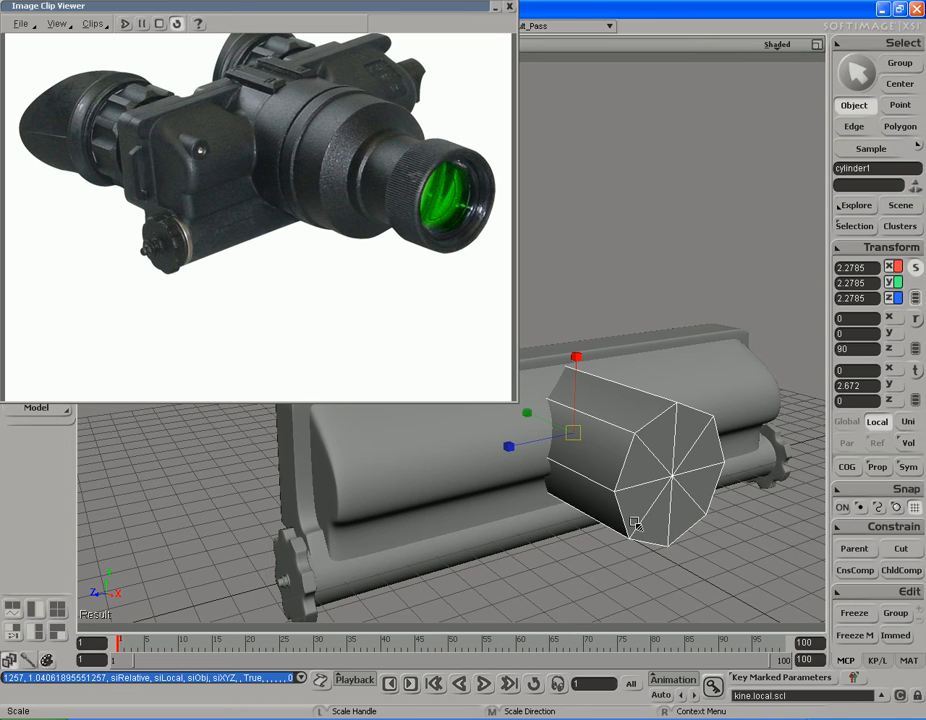
key("plus")
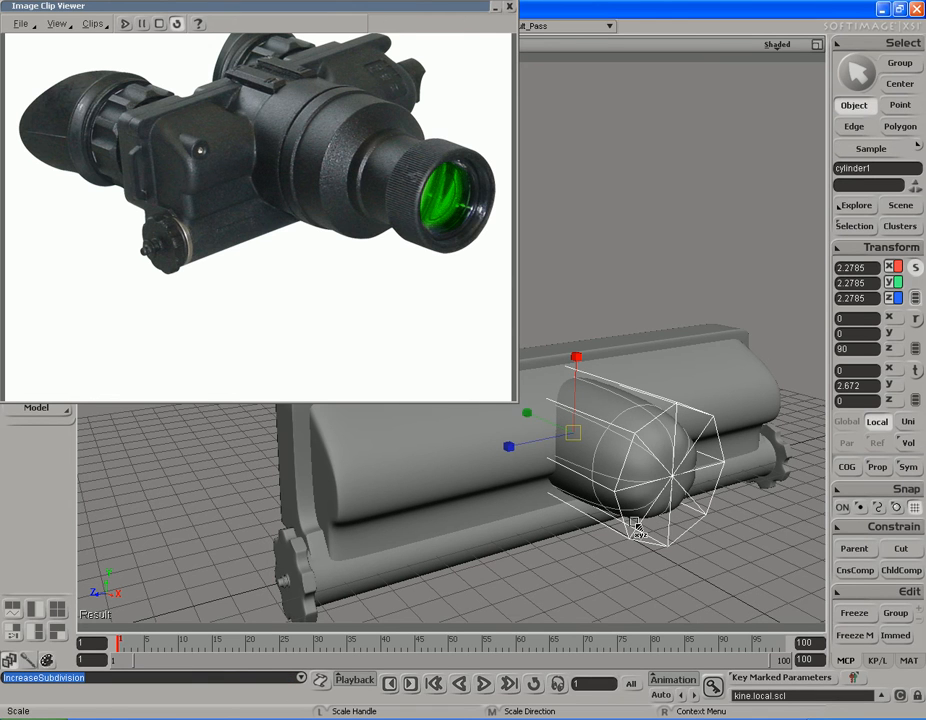
Step: Shorten the cylinder's length by scaling its local Y to about 0.85
key("s")
left_click_drag(655, 488, 616, 482)
right_click_drag(616, 482, 676, 517)
key("x")
middle_click_drag(504, 529, 577, 523)
Step: Move the cylinder forward along X to about 0.92 so it protrudes from the housing front
key("v")
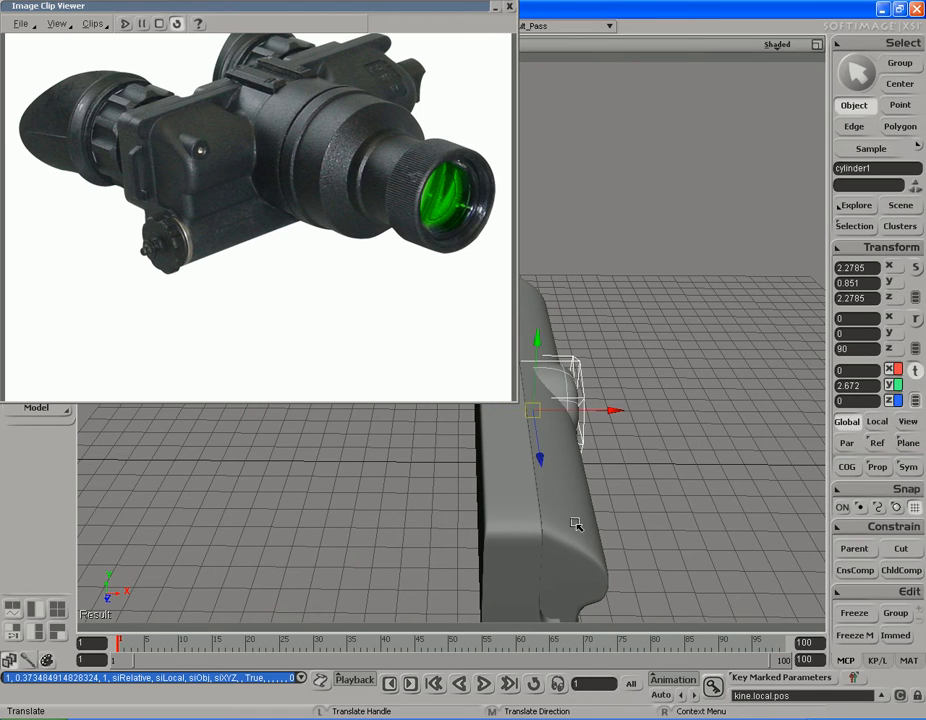
left_click_drag(541, 518, 605, 520)
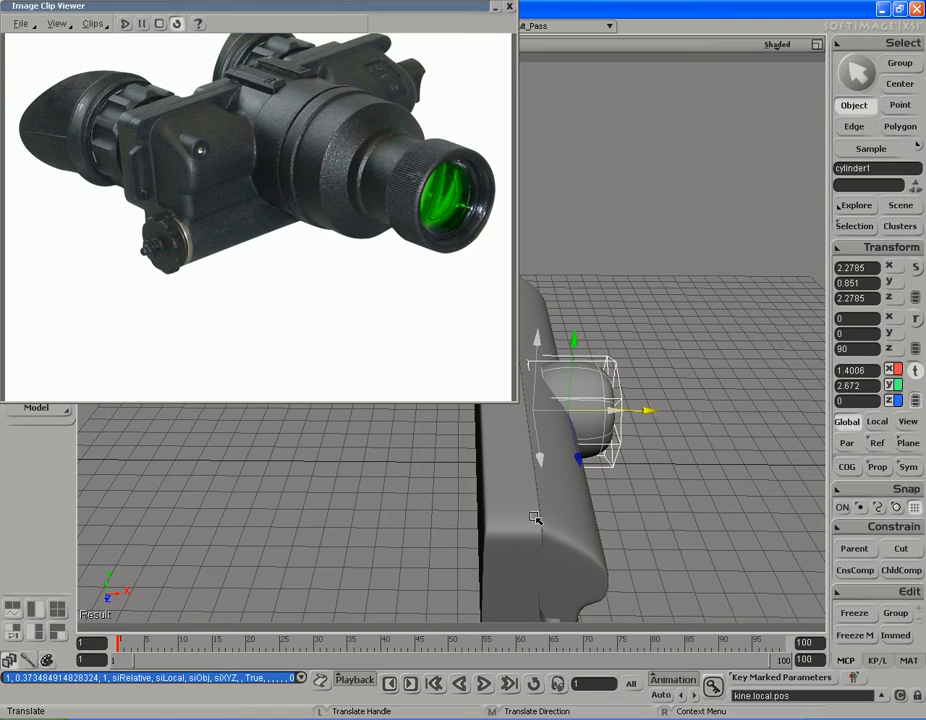
right_click(607, 520)
key("s")
key("s")
right_click_drag(607, 520, 717, 492)
right_click(685, 472)
key("s")
left_click_drag(717, 492, 707, 493)
key("s")
right_click_drag(705, 502, 684, 493)
key("x")
key("s")
left_click_drag(626, 473, 644, 471)
Step: Enlarge the cylinder proportionally to about 2.79 in X and Z and 1.04 in Y
key("x")
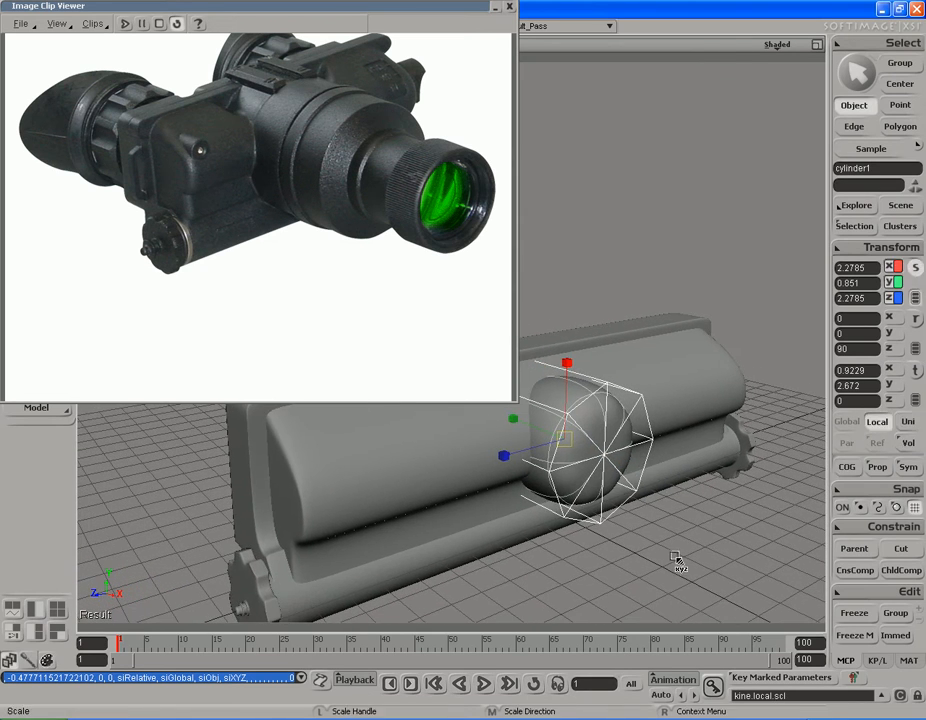
left_click_drag(620, 542, 647, 545)
key("s")
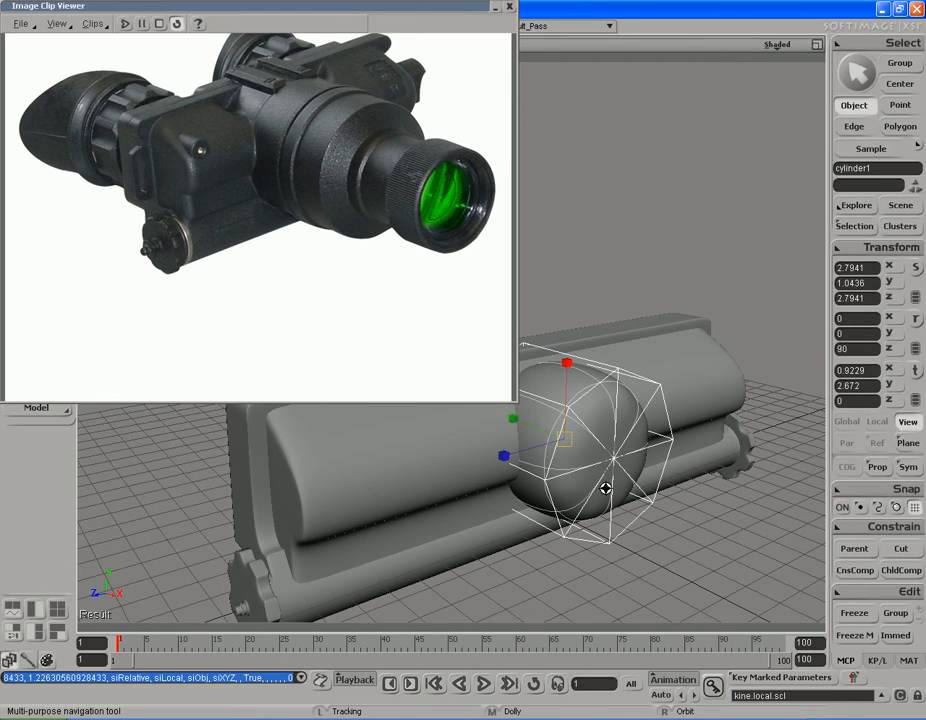
right_click_drag(620, 517, 616, 482)
left_click_drag(710, 490, 653, 492)
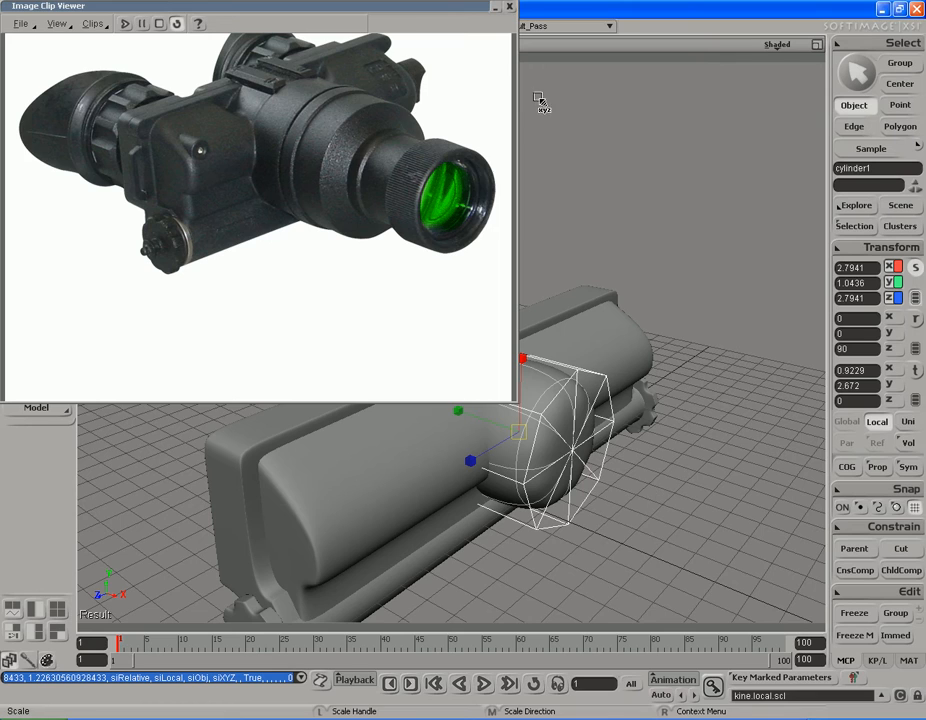
Step: Collapse the Image Clip Viewer and move the cylinder out along X until it is clear of the housing
double_click(441, 7)
key("s")
left_click_drag(760, 400, 624, 318)
right_click_drag(530, 325, 615, 337)
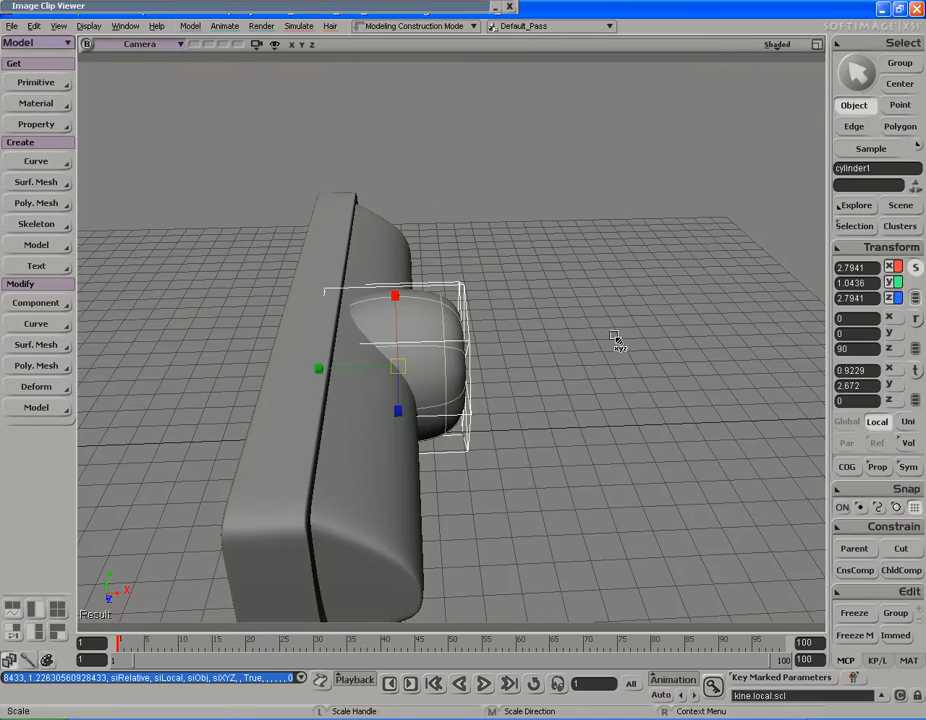
key("v")
middle_click_drag(506, 333, 685, 322)
Step: Select the eight polygons of the cylinder's back cap facing the housing and delete them
key("s")
right_click_drag(465, 322, 610, 308)
left_click_drag(620, 308, 556, 333)
right_click_drag(556, 333, 585, 355)
key("u")
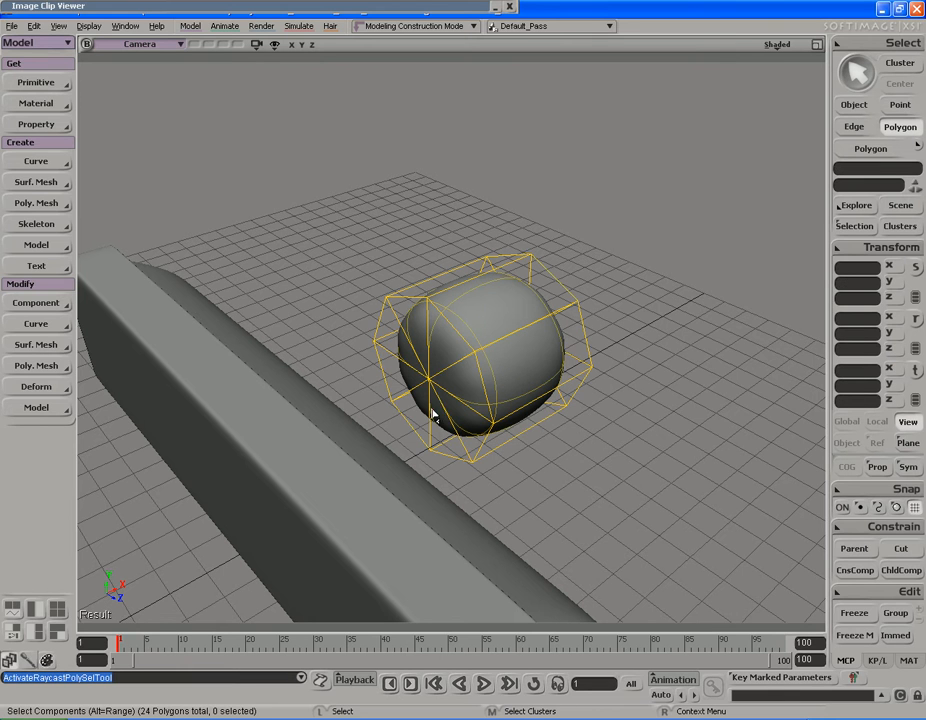
left_click_drag(420, 362, 491, 377)
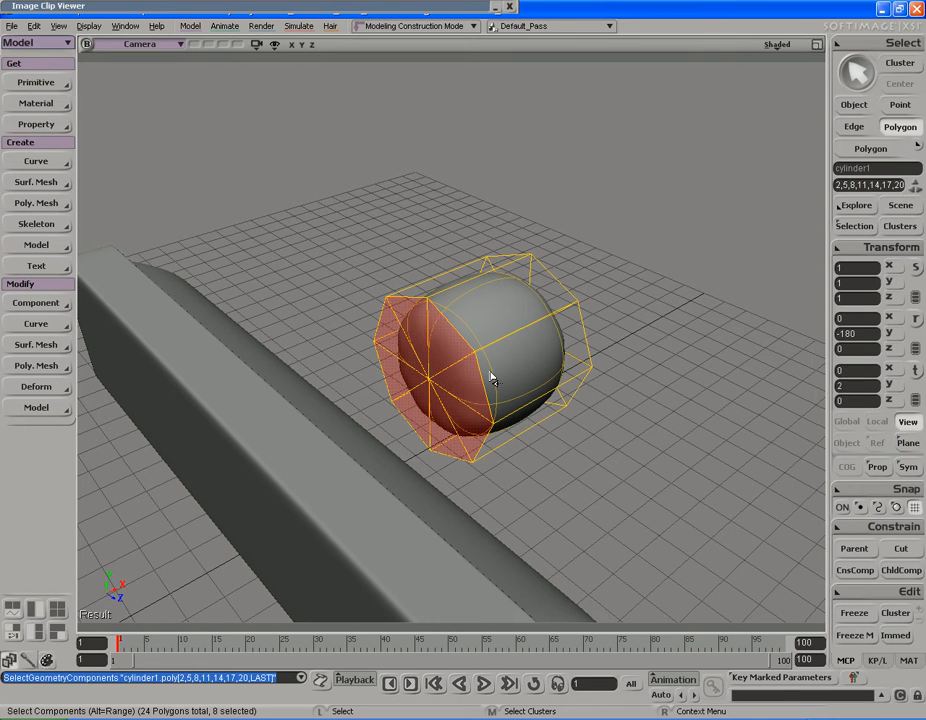
key("Delete")
Step: Move the open-backed cylinder back against the housing along X to about 1.31
key("s")
right_click_drag(490, 372, 540, 337)
key("space")
key("s")
key("v")
middle_click_drag(736, 403, 587, 378)
key("s")
right_click_drag(587, 378, 585, 337)
Step: Expand the Image Clip Viewer and widen the cylinder to a scale of about 3.22 in X and Z, matching the photo
left_click(398, 10)
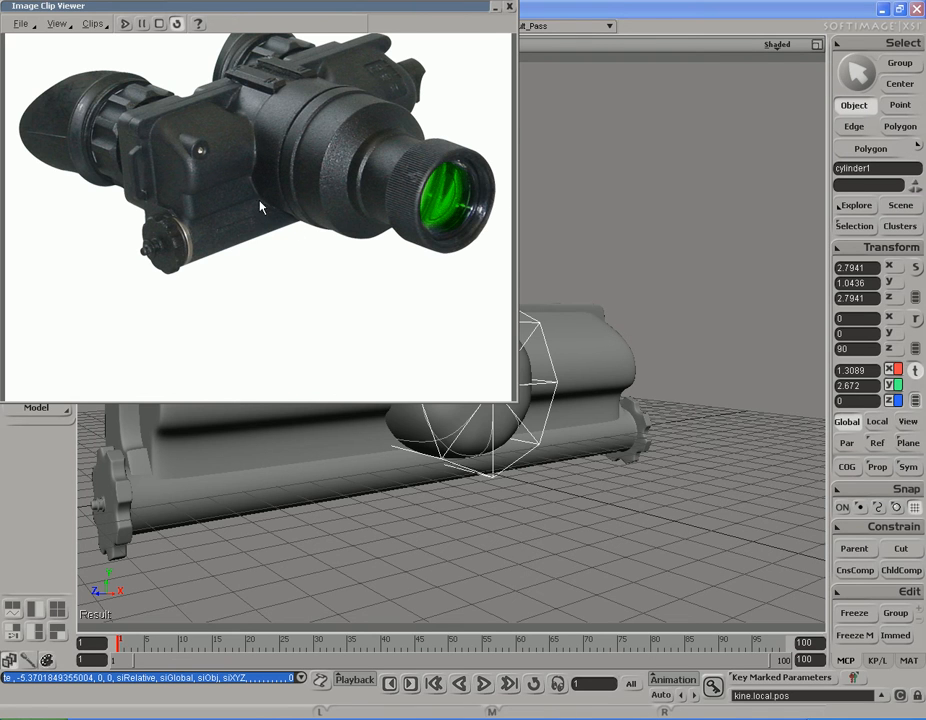
key("s")
left_click_drag(585, 368, 649, 380)
right_click_drag(649, 380, 641, 358)
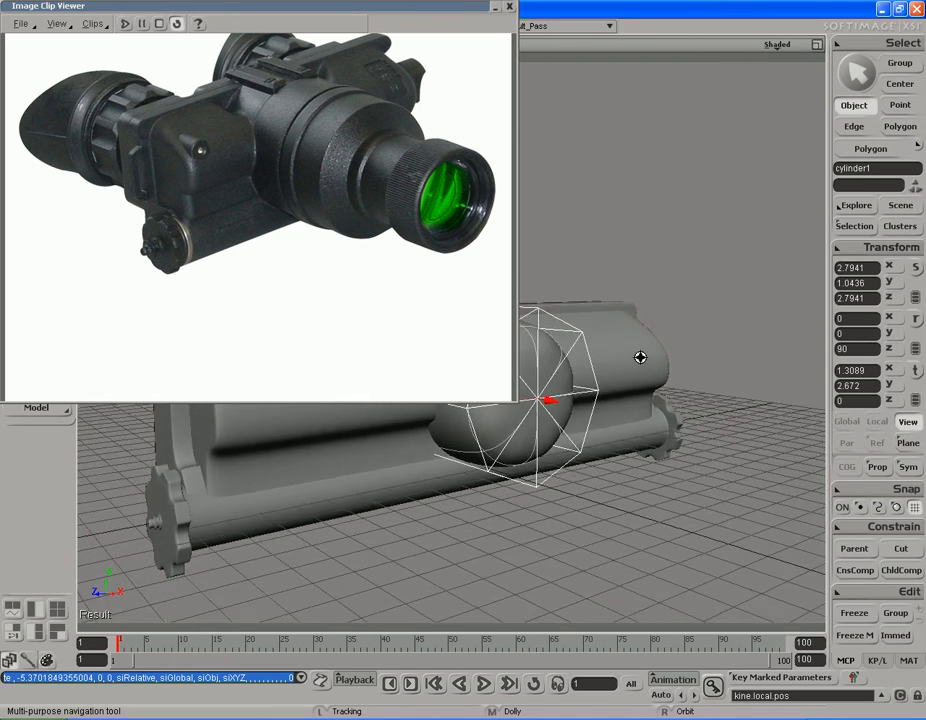
middle_click_drag(699, 360, 635, 373)
mouse_move(635, 373)
right_mouse_down()
mouse_move(647, 372)
mouse_move(642, 361)
right_mouse_up()
right_click_drag(587, 353, 641, 356)
key("x")
left_click_drag(623, 361, 666, 362)
right_click_drag(666, 362, 614, 356)
key("x")
left_click_drag(548, 372, 520, 373)
Step: Lower the cylinder along Y to about 2.30 so it lines up with the housing's height
key("s")
right_click_drag(625, 376, 628, 353)
key("v")
middle_click_drag(657, 293, 665, 297)
key("s")
right_click_drag(665, 297, 641, 306)
Step: Minimize the Image Clip Viewer and inspect how the cylinder's upper and lower edges meet the housing
key("s")
left_click(496, 8)
key("s")
middle_click_drag(678, 316, 579, 345)
left_click_drag(579, 345, 538, 319)
middle_click_drag(538, 319, 480, 322)
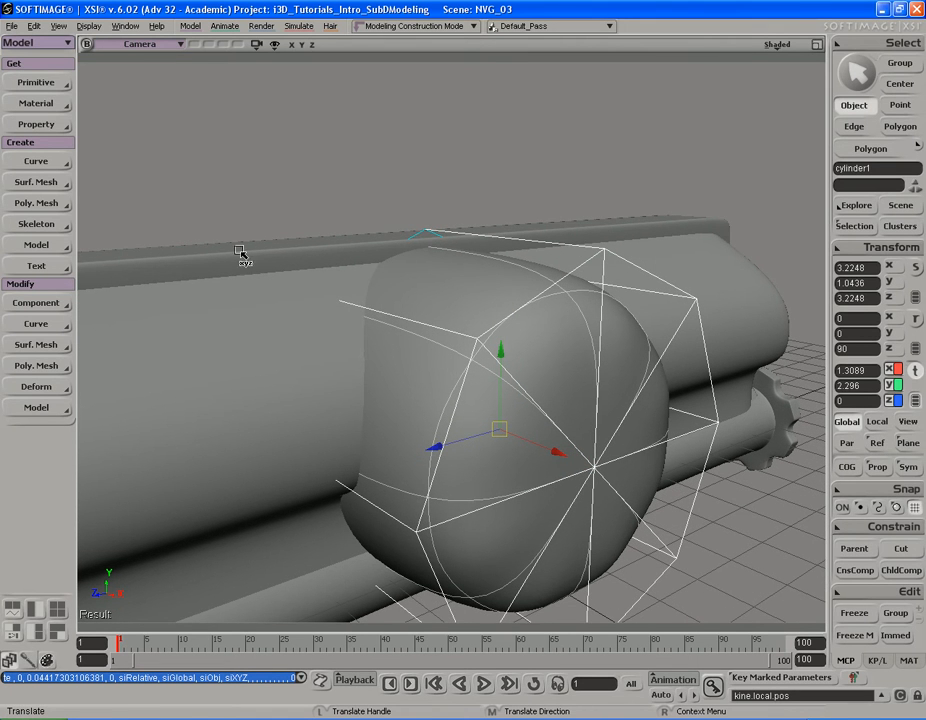
key("s")
left_click_drag(541, 350, 538, 330)
right_click_drag(538, 330, 544, 364)
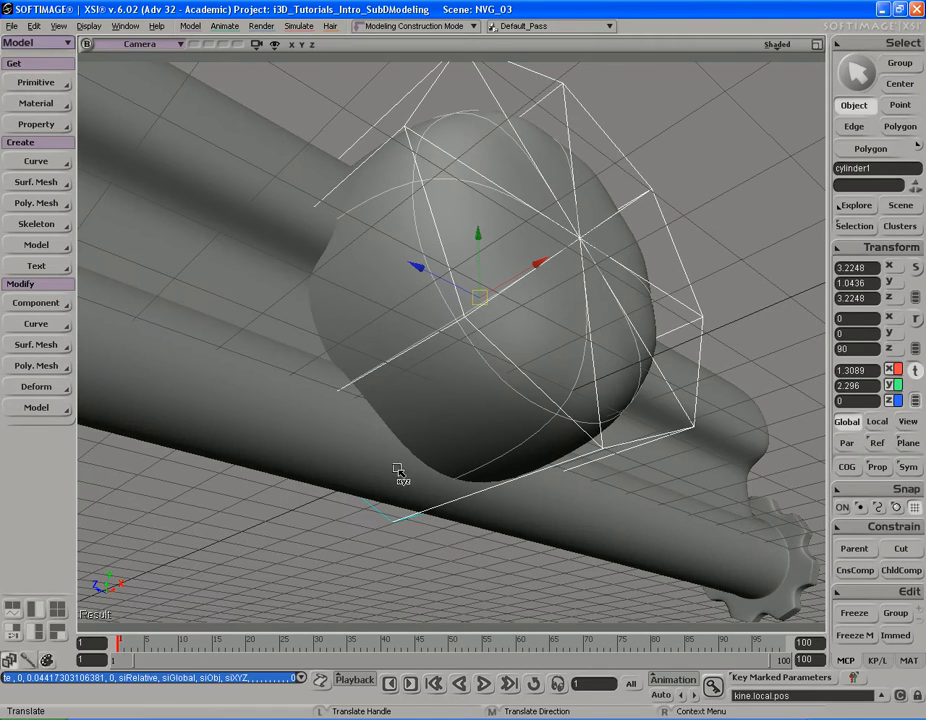
key("s")
right_click_drag(463, 478, 449, 454)
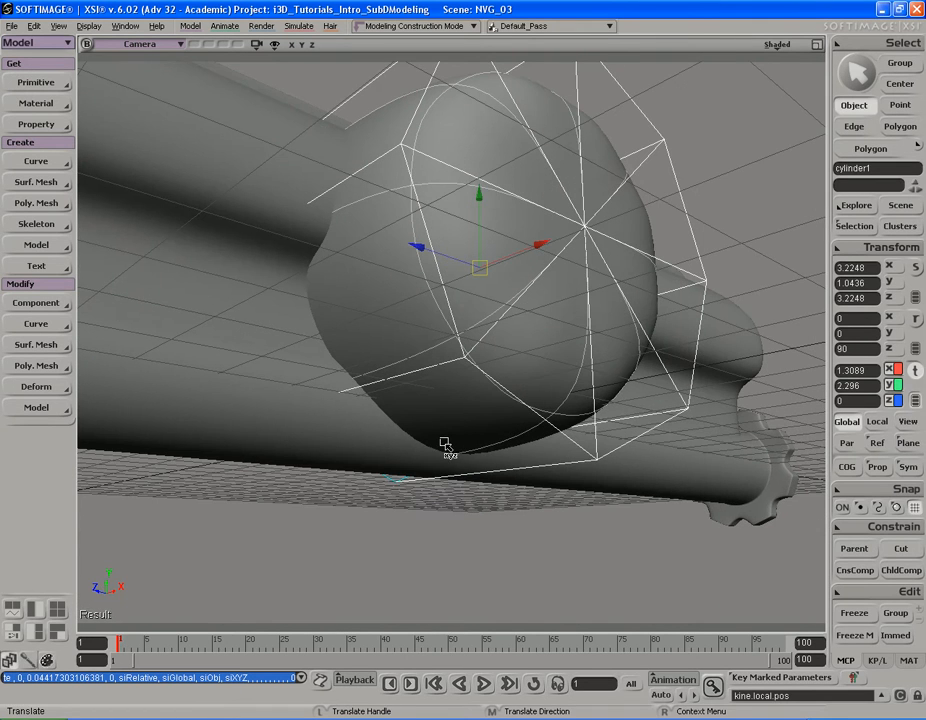
key("s")
right_click_drag(490, 465, 585, 320)
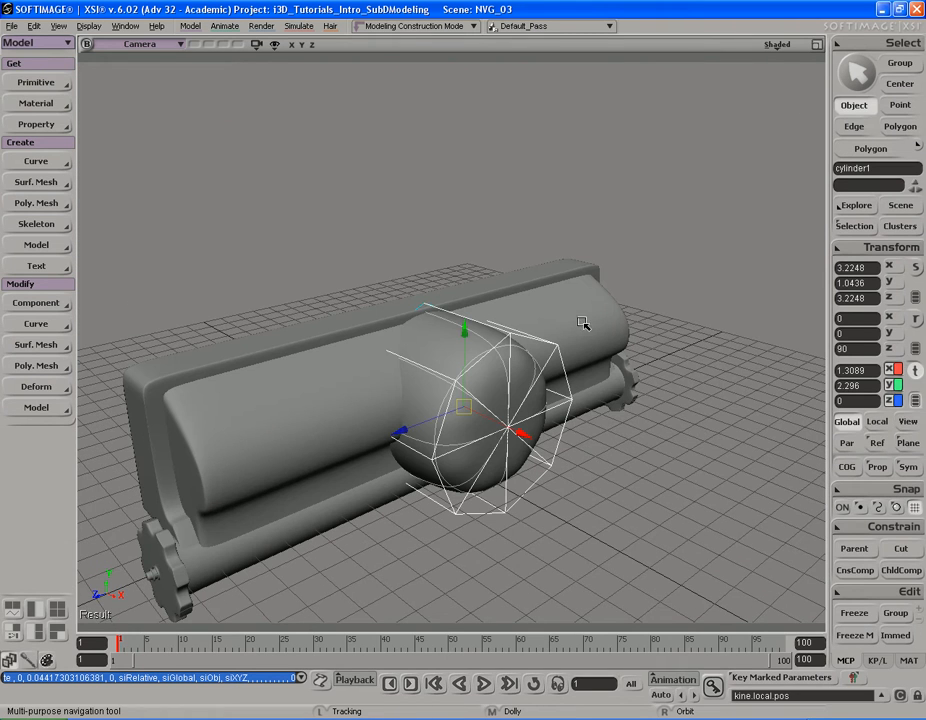
Step: Open the Image Clip Viewer with the NightVisionGoggles_jpg clip and keep the cylinder in view beside the photo
key("alt+6")
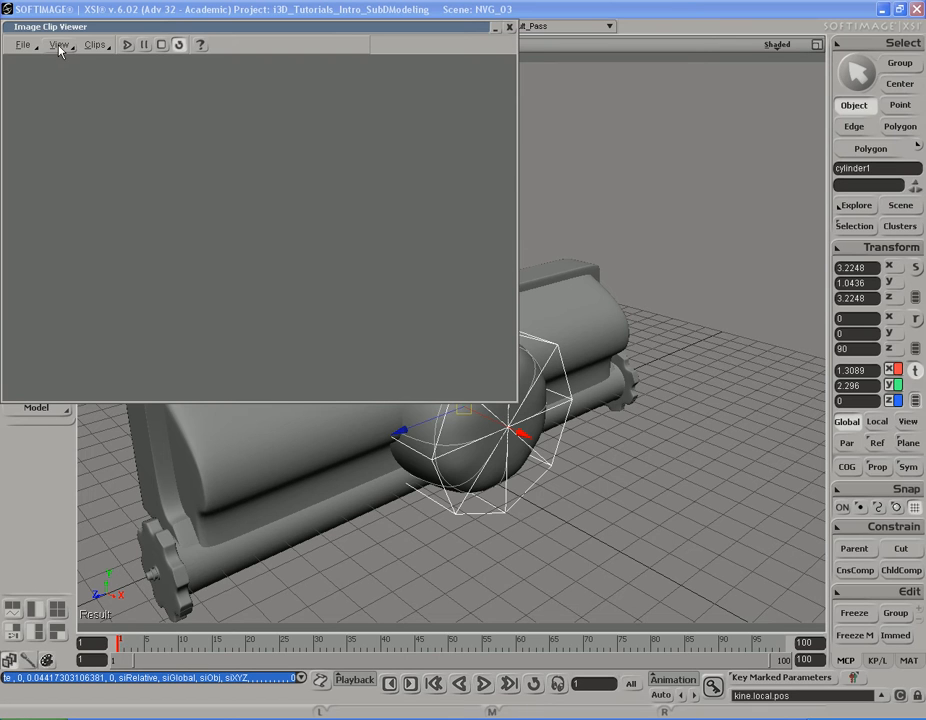
left_click(96, 46)
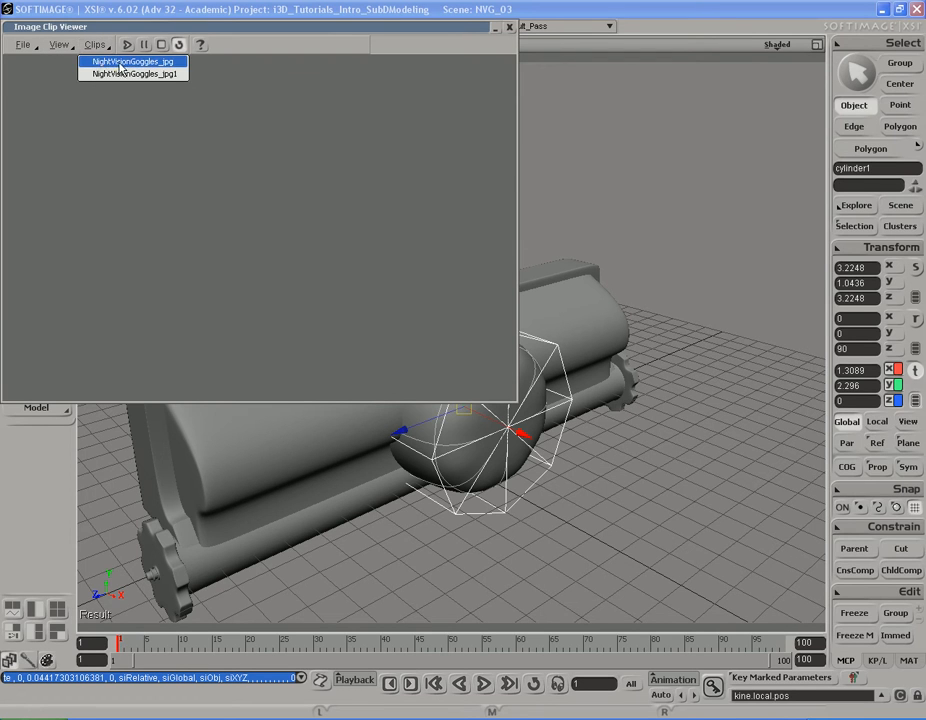
left_click(158, 62)
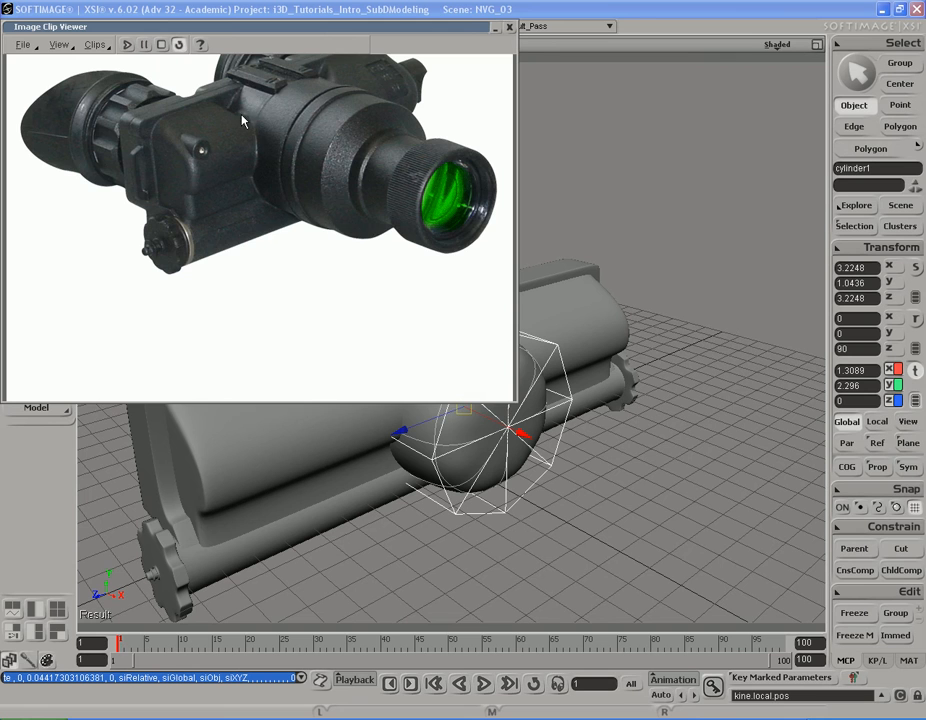
key("s")
left_click_drag(564, 414, 647, 454)
right_click_drag(647, 454, 637, 438)
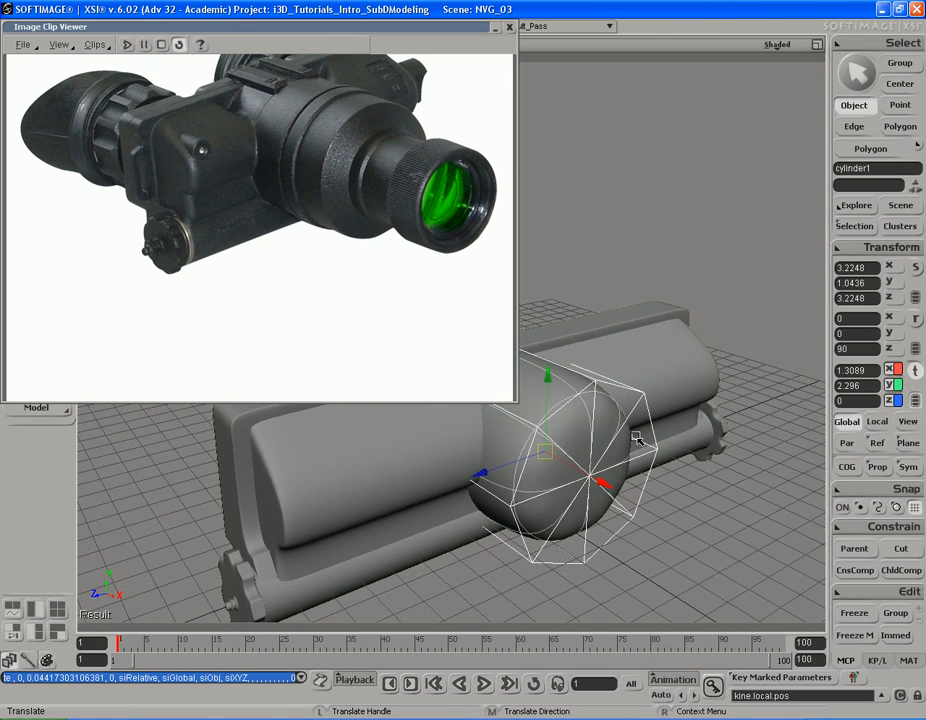
Step: Select all eight front cap polygons of the cylinder and adjust their depth to a Y position of about -1.17
key("space")
key("s")
right_click_drag(593, 487, 600, 458)
key("u")
mouse_move(624, 490)
left_mouse_down()
mouse_move(595, 492)
mouse_move(622, 447)
left_mouse_up()
key("s")
right_click_drag(622, 447, 624, 457)
key("v")
middle_click_drag(720, 461, 699, 463)
key("s")
right_click_drag(688, 453, 641, 436)
key("s")
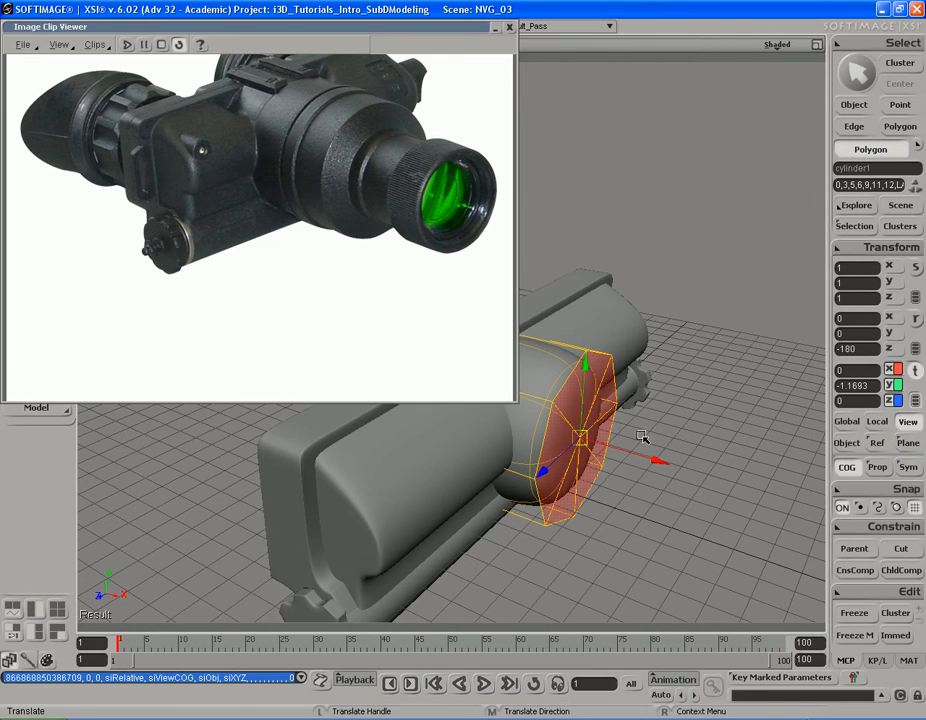
Step: Extrude the front cap polygons by duplicating them and move them slightly forward to Y about -1.31
key("ctrl+d")
key("space")
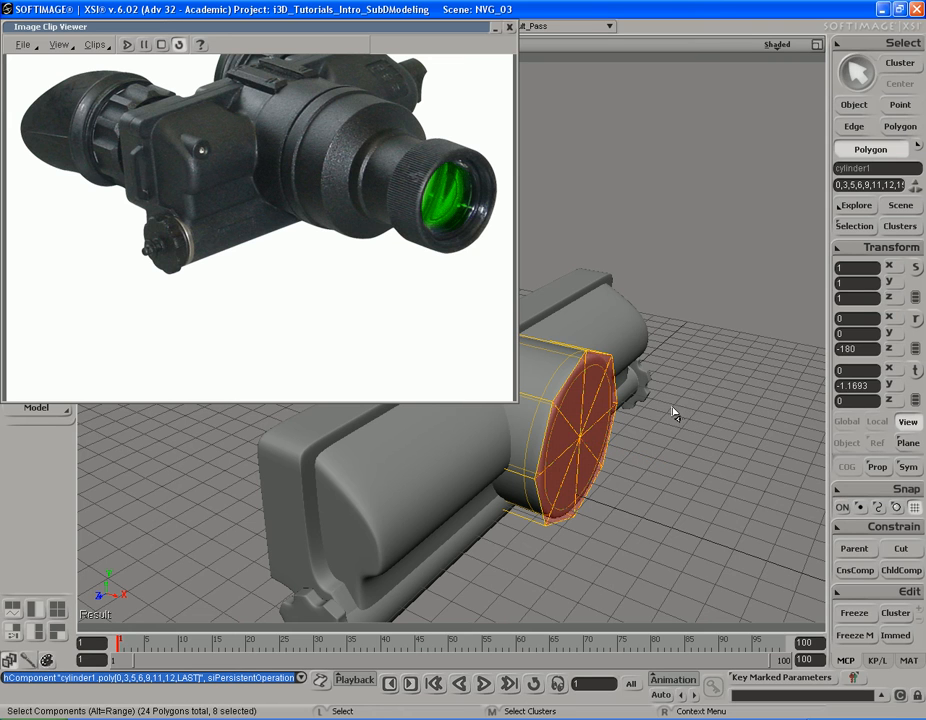
key("v")
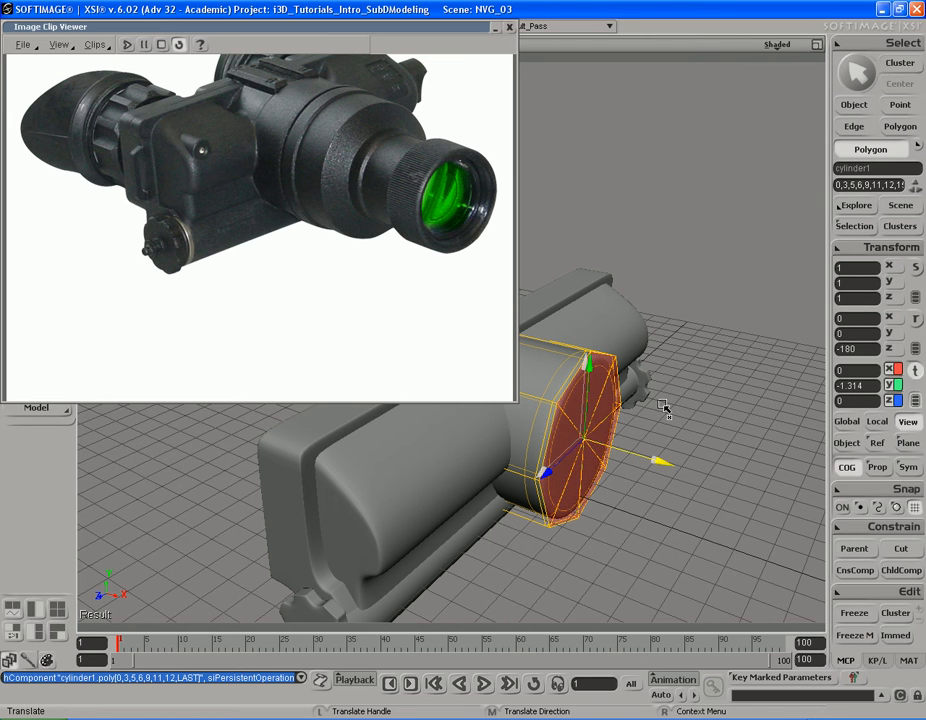
left_click_drag(663, 405, 664, 405)
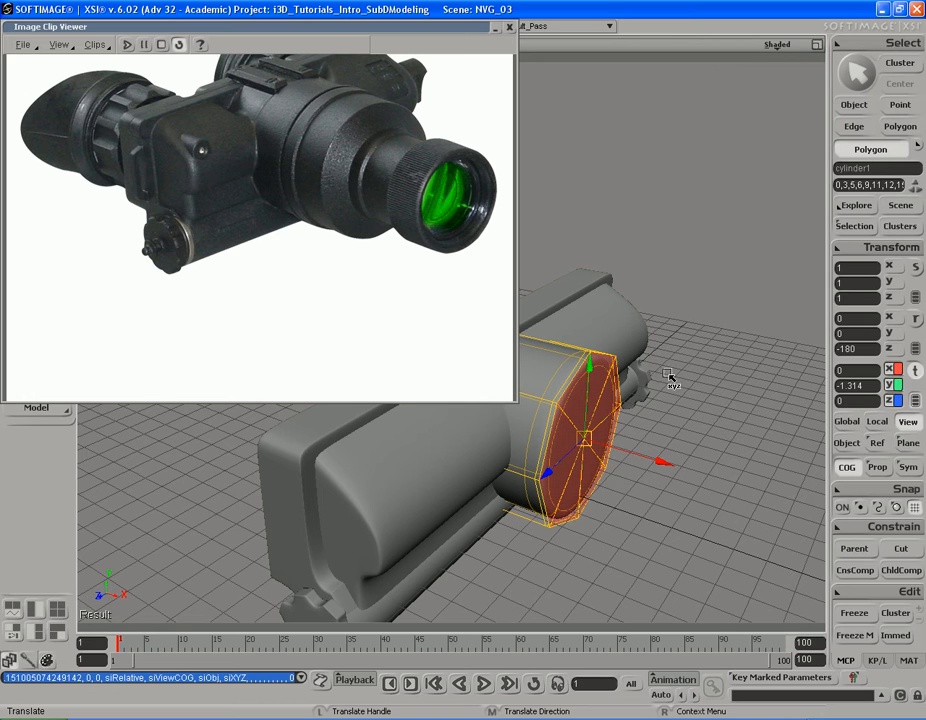
middle_click_drag(734, 387, 733, 387)
Step: Extrude the front cap two more times, bringing it forward to Y about -2.06
key("ctrl+d")
middle_click_drag(671, 376, 705, 382)
key("ctrl+d")
key("s")
right_click_drag(704, 380, 653, 382)
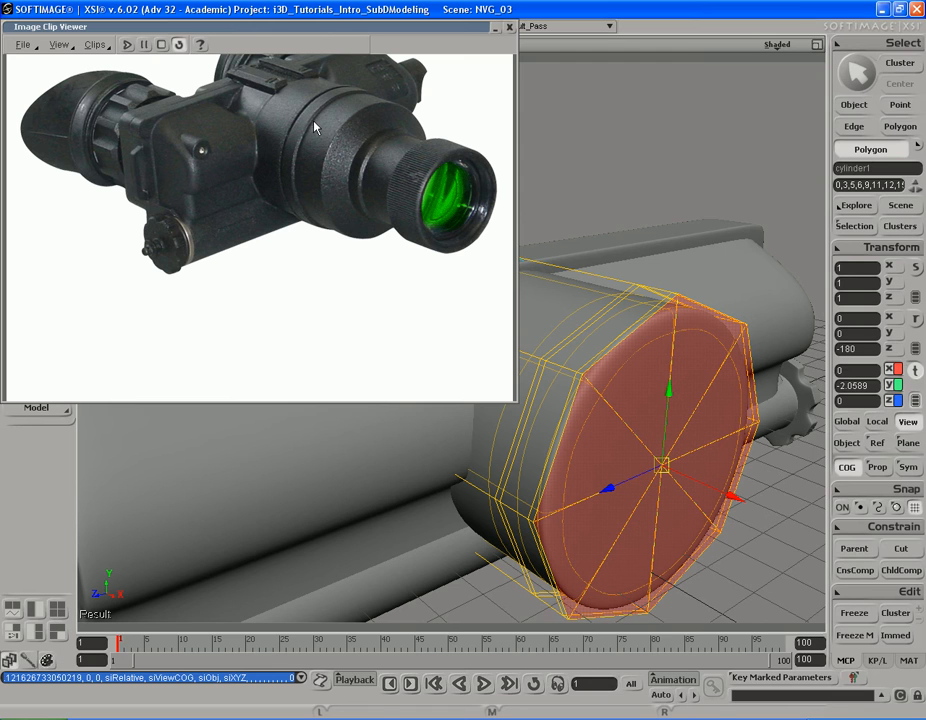
Step: Scale the front cap polygons down uniformly to about 0.96 to form the barrel's groove
key("x")
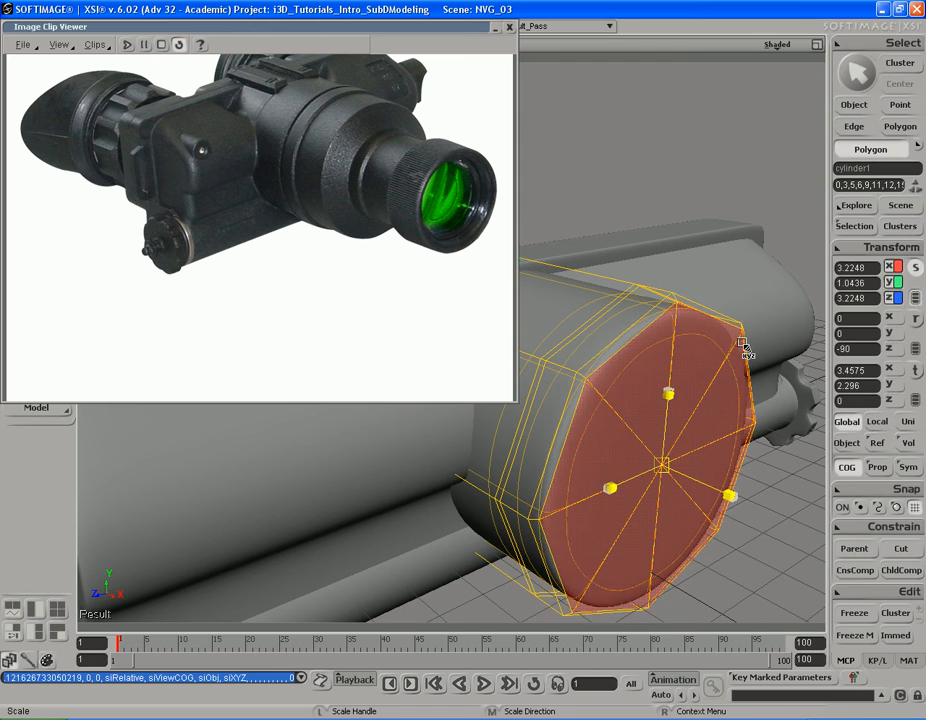
left_click_drag(741, 343, 741, 343)
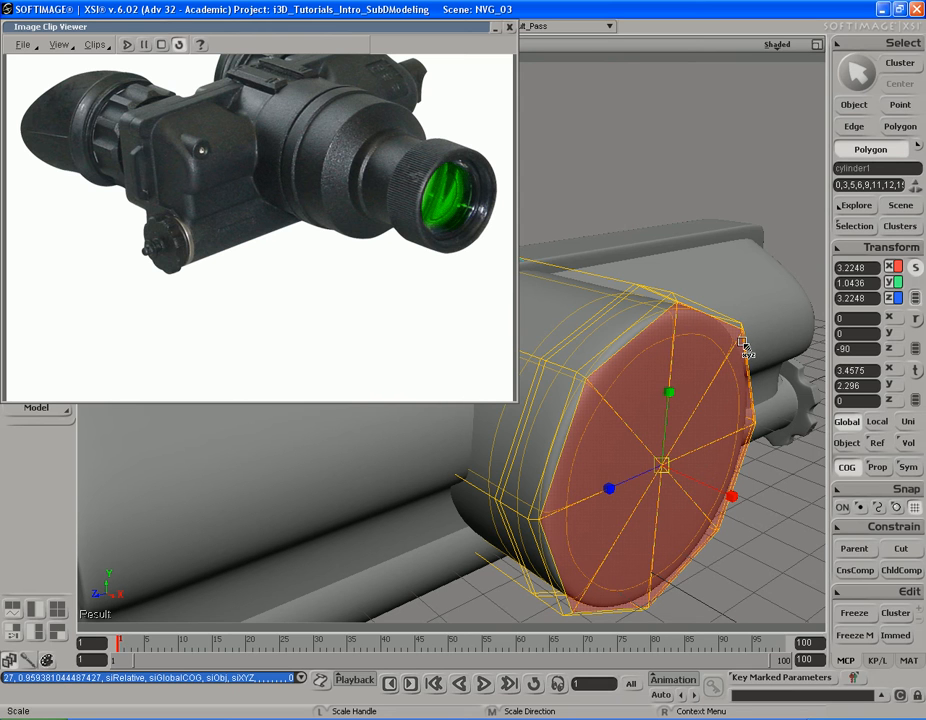
key("s")
left_click_drag(732, 393, 740, 368)
Step: Extrude the front cap forward to Y about -3.05 for the wide barrel section
key("v")
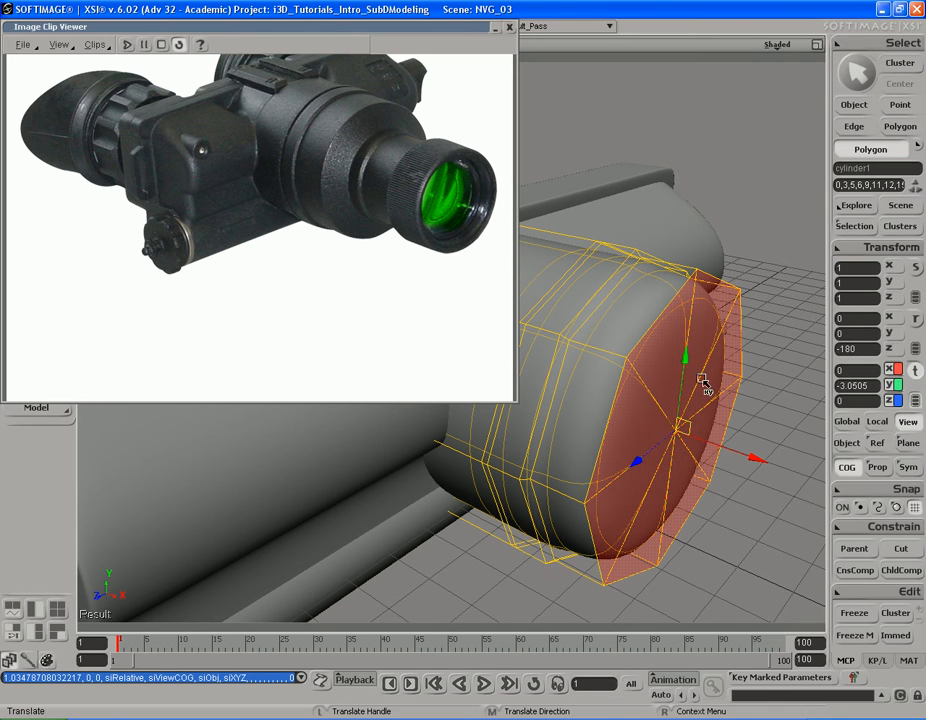
key("s")
right_click_drag(697, 380, 616, 397)
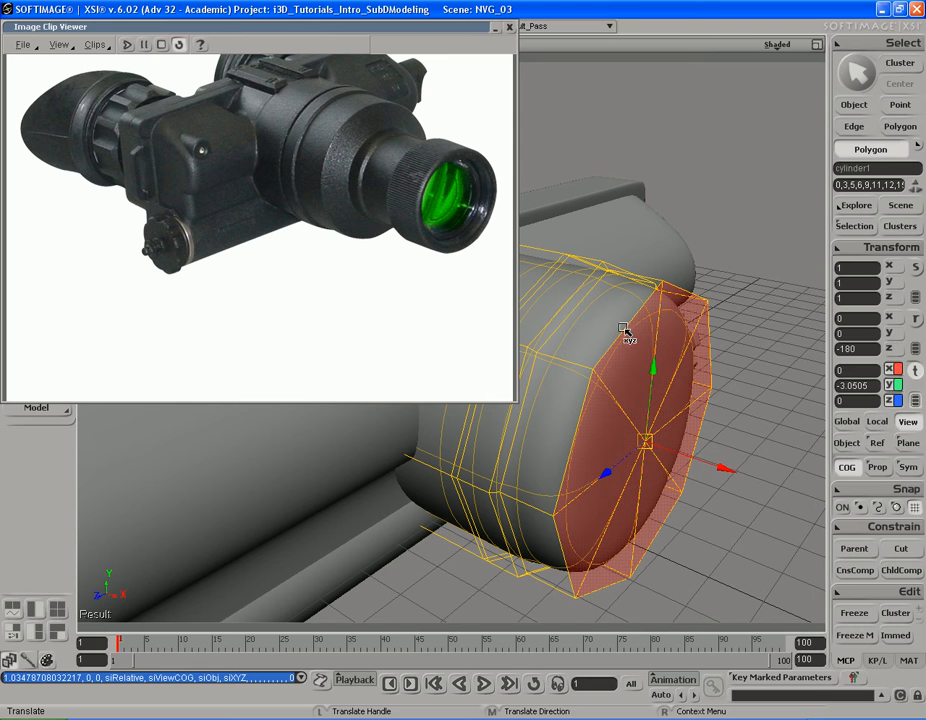
Step: Extrude the front cap, scale it down and move it forward to Y about -3.63 to taper the barrel
key("ctrl+d")
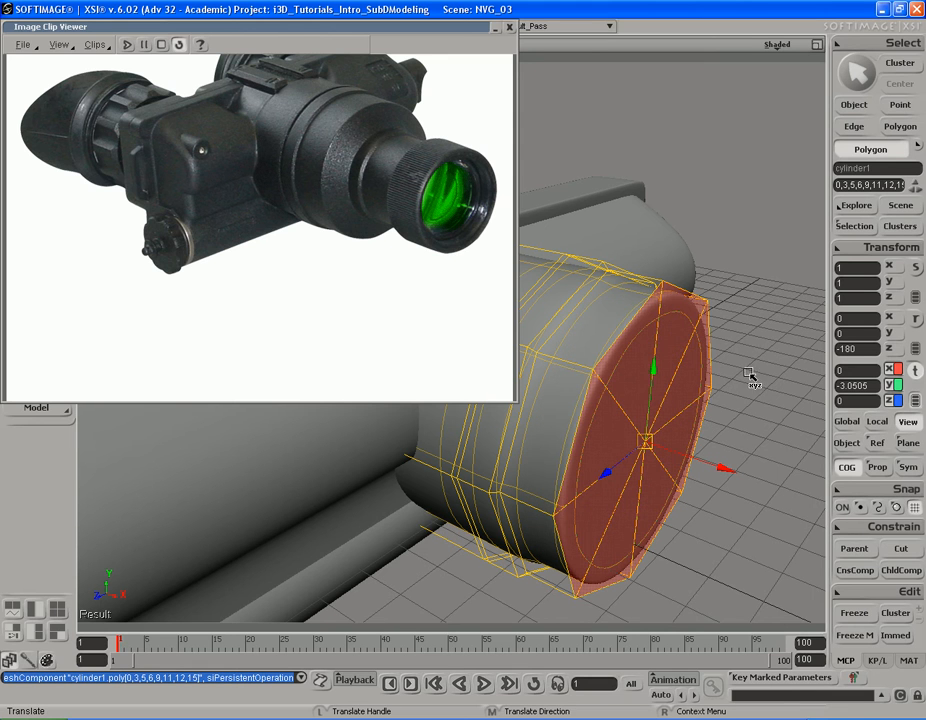
key("x")
left_click_drag(748, 349, 709, 329)
key("v")
key("s")
right_click_drag(709, 329, 720, 327)
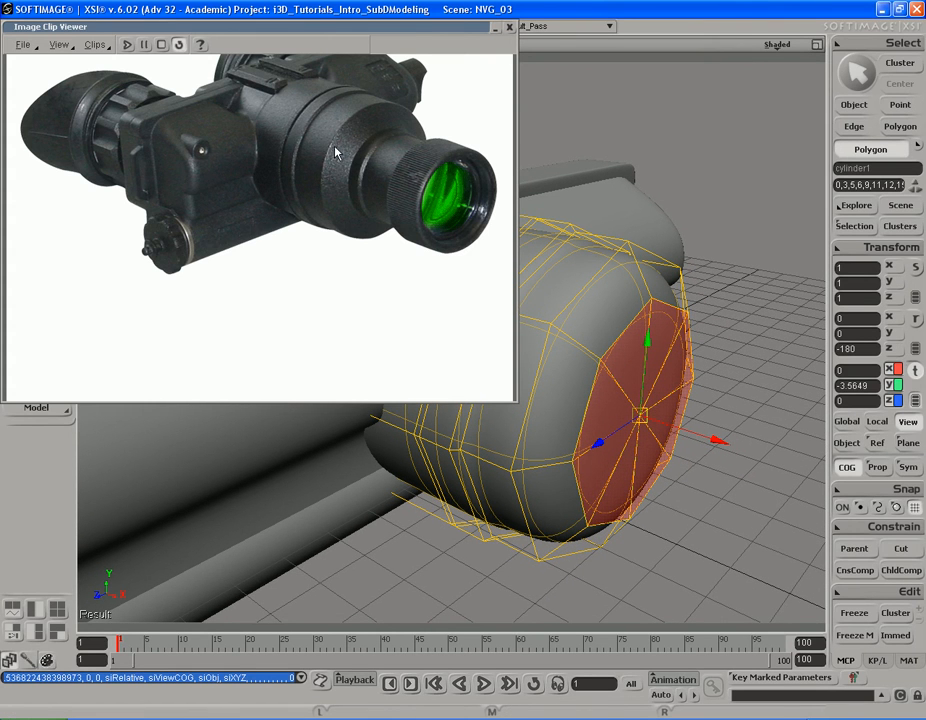
middle_click_drag(726, 330, 732, 332)
Step: Fine-tune the scale of the tapered front cap to match the photo
key("s")
right_click_drag(740, 331, 729, 328)
key("x")
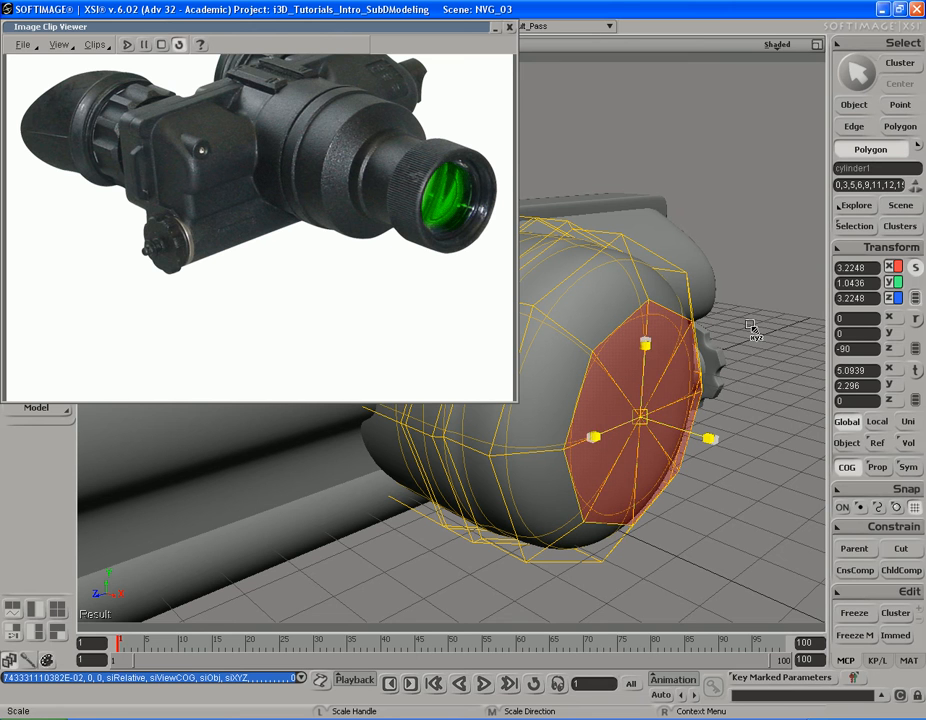
key("s")
right_click_drag(725, 321, 697, 337)
key("x")
Step: Extrude the narrowed cap forward in short sections to Y about -4.21
key("v")
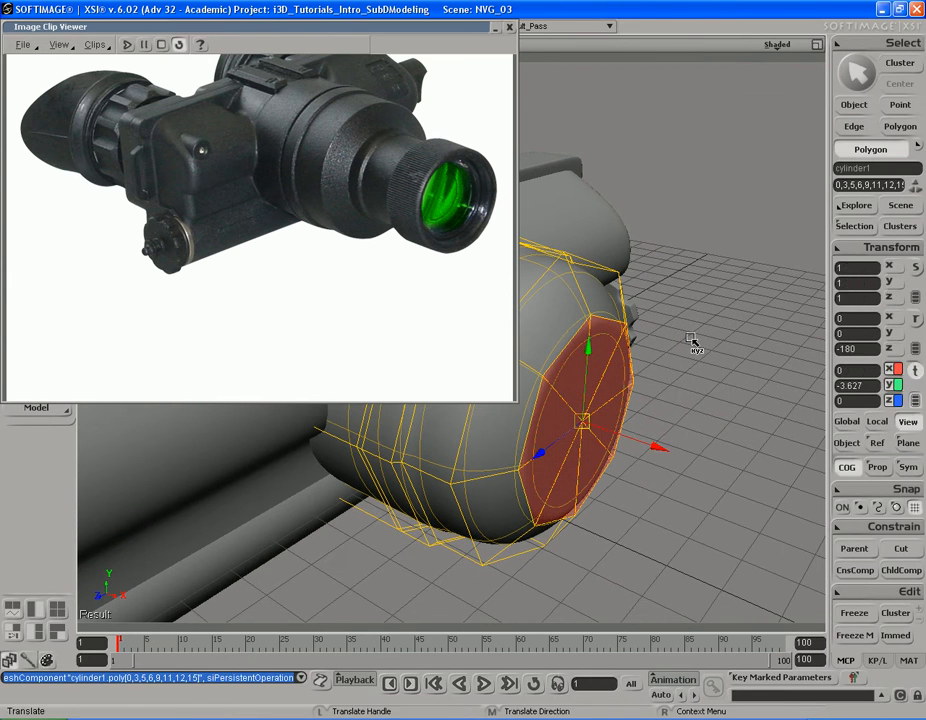
middle_click_drag(681, 327, 688, 329)
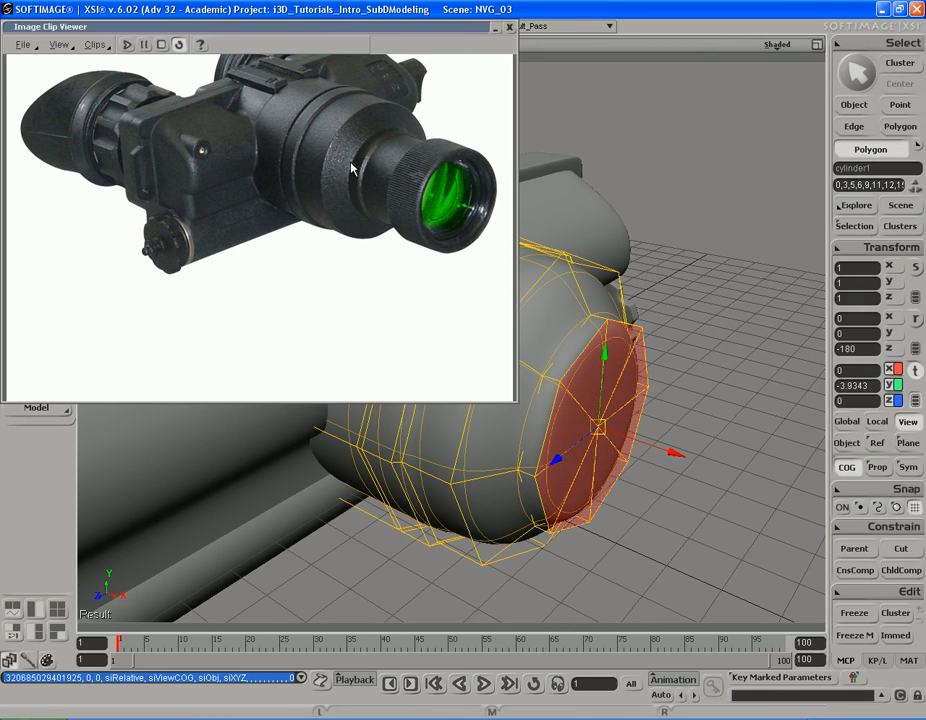
middle_click_drag(668, 335, 716, 339)
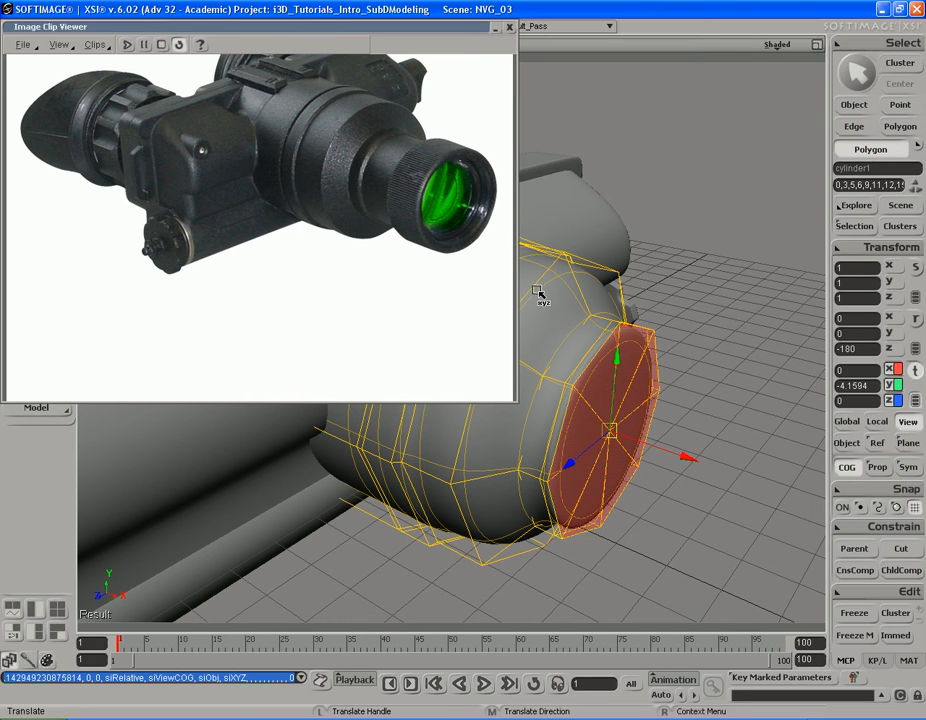
middle_click_drag(730, 393, 705, 386)
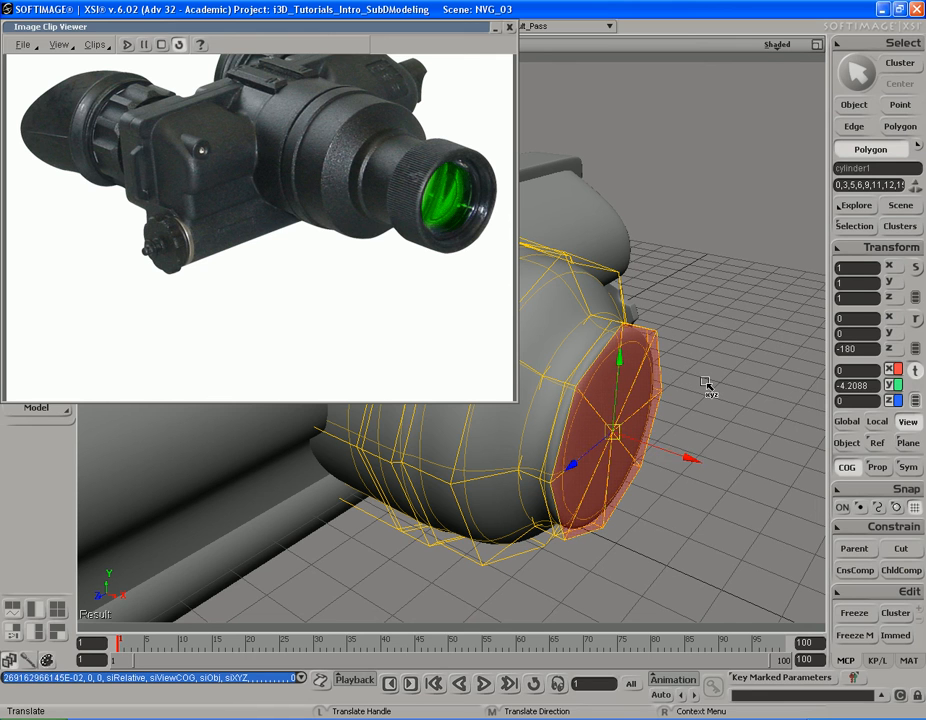
Step: Scale the front cap down slightly and set it back to Y about -4.17, forming the step before the neck
key("x")
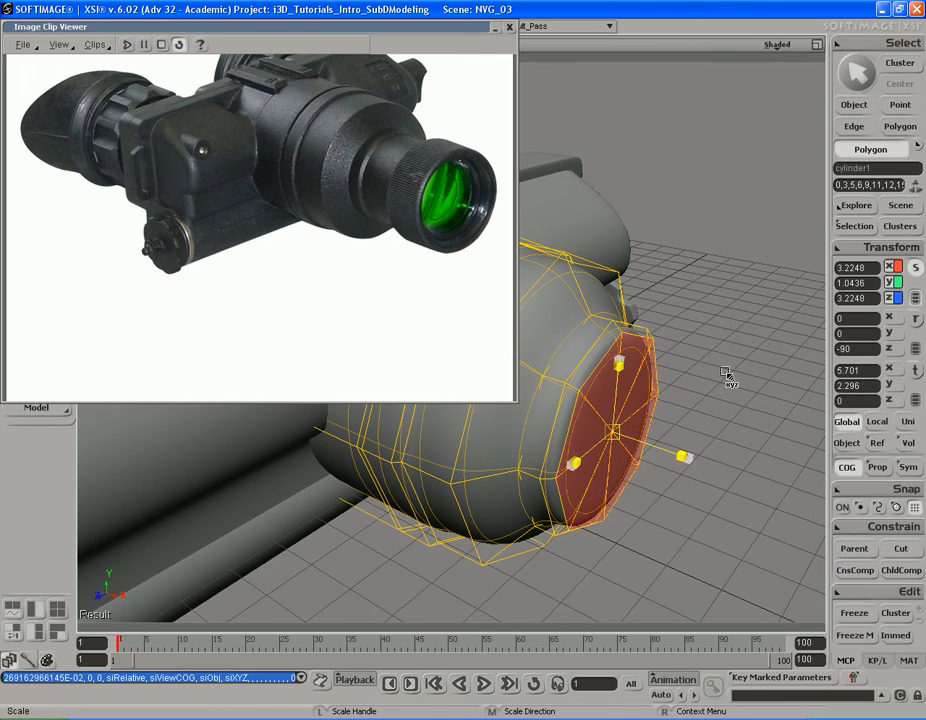
middle_click_drag(725, 372, 727, 375)
key("s")
mouse_move(719, 398)
right_mouse_down()
mouse_move(713, 391)
mouse_move(719, 399)
right_mouse_up()
key("v")
middle_click_drag(734, 397, 734, 403)
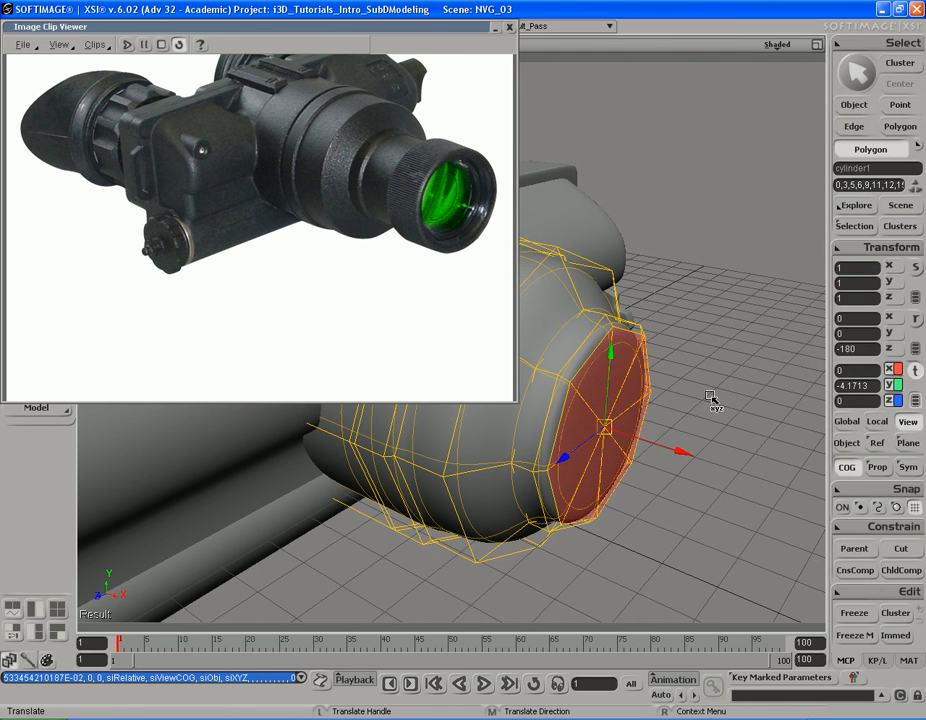
key("s")
right_click_drag(690, 366, 697, 362)
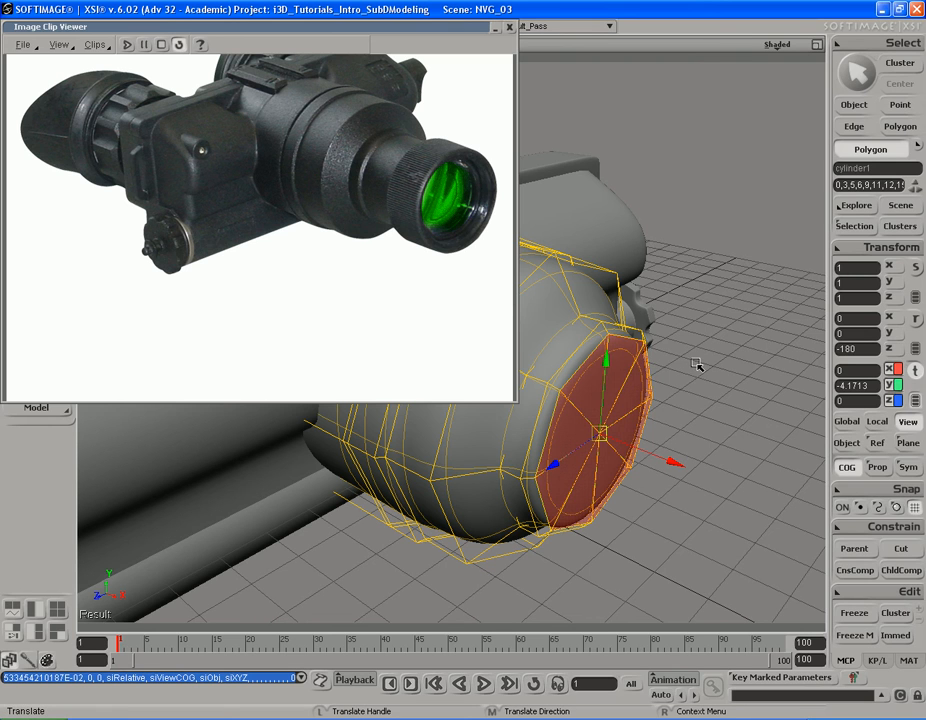
Step: Extrude the front cap forward to Y about -5.25 to form the neck behind the eyepiece ring
key("space")
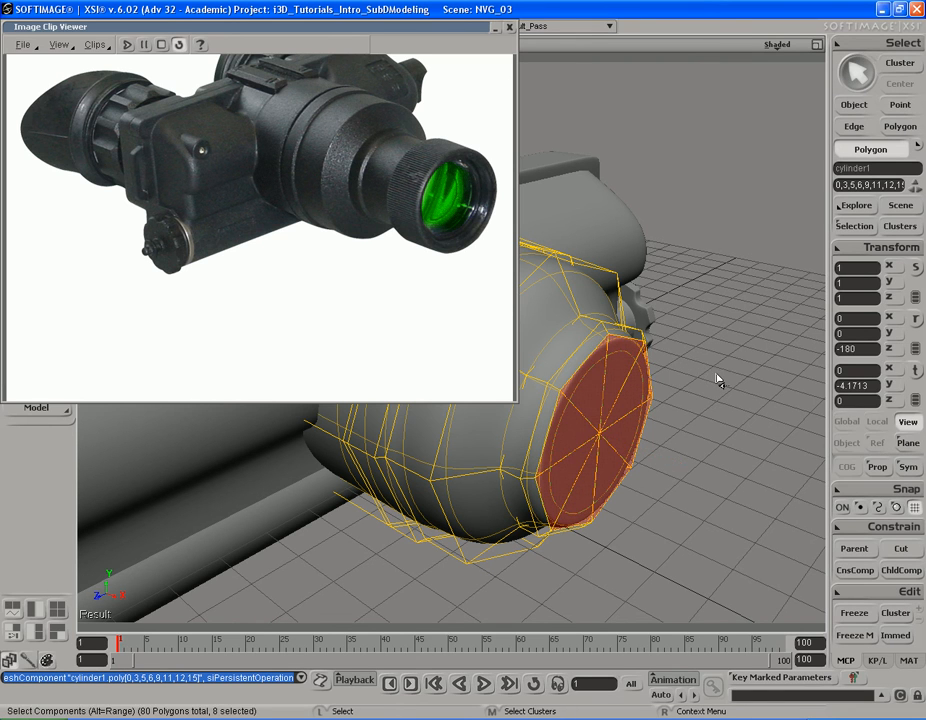
key("v")
middle_click_drag(688, 351, 745, 360)
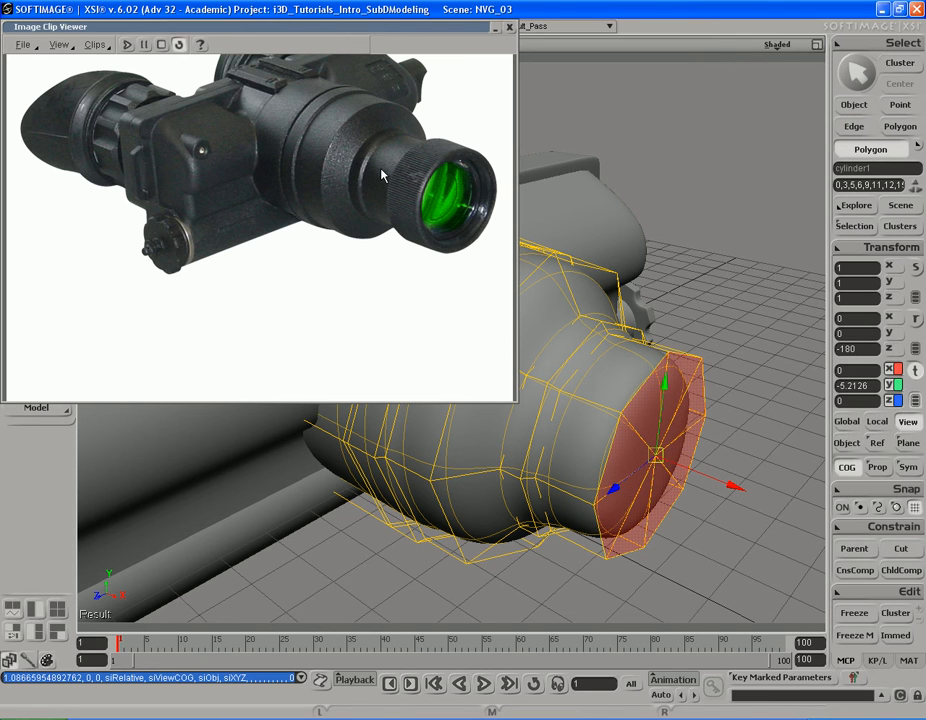
middle_click_drag(705, 343, 709, 342)
key("s")
mouse_move(711, 355)
right_mouse_down()
mouse_move(715, 345)
mouse_move(708, 349)
right_mouse_up()
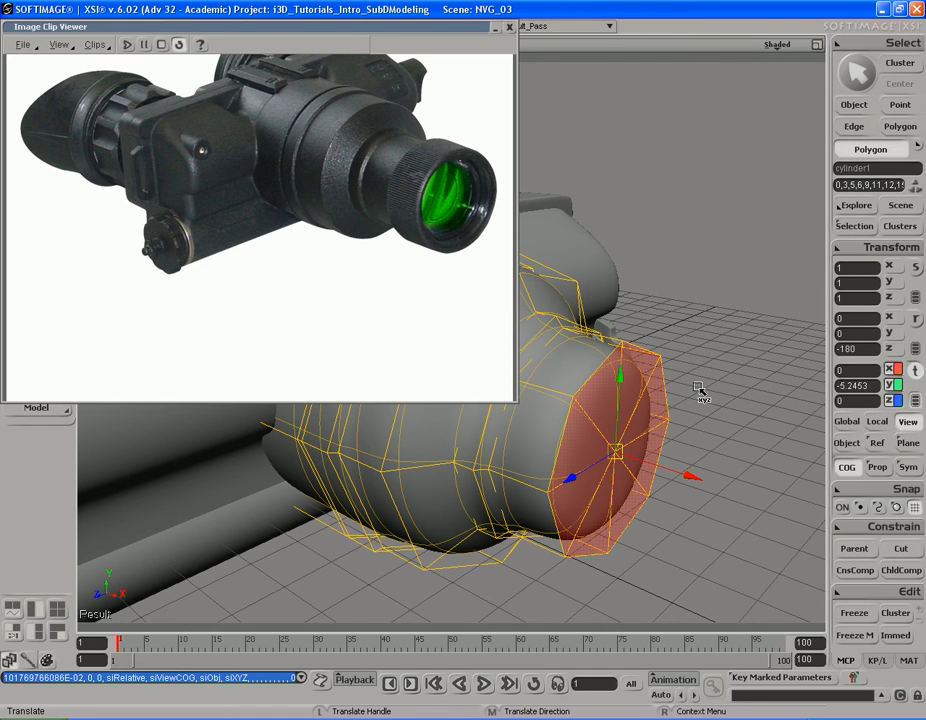
Step: Extrude the neck's front cap in place and scale it up uniformly by about 1.12 for the lens ring
key("ctrl+d")
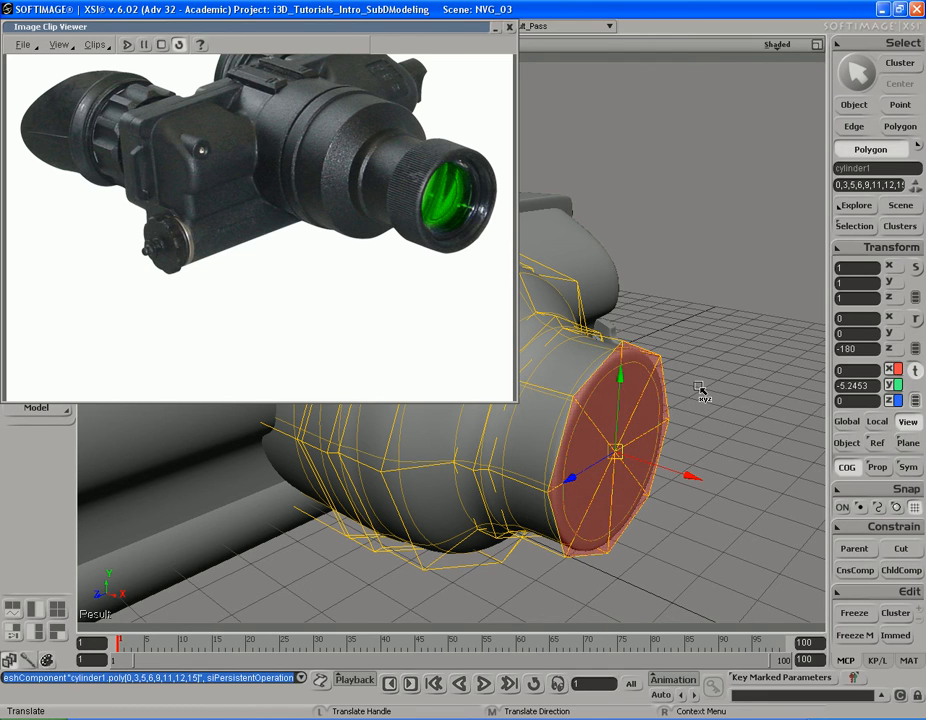
key("x")
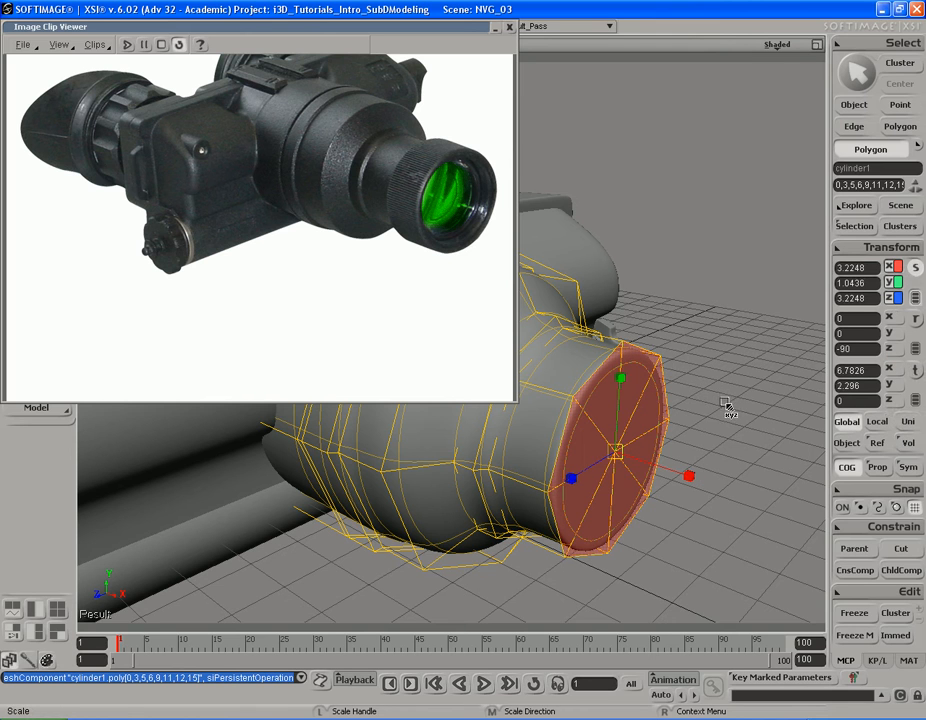
mouse_move(683, 416)
left_mouse_down()
mouse_move(676, 403)
mouse_move(690, 408)
left_mouse_up()
key("ctrl+z")
key("s")
right_click_drag(704, 402, 702, 396)
left_click_drag(765, 460, 769, 455)
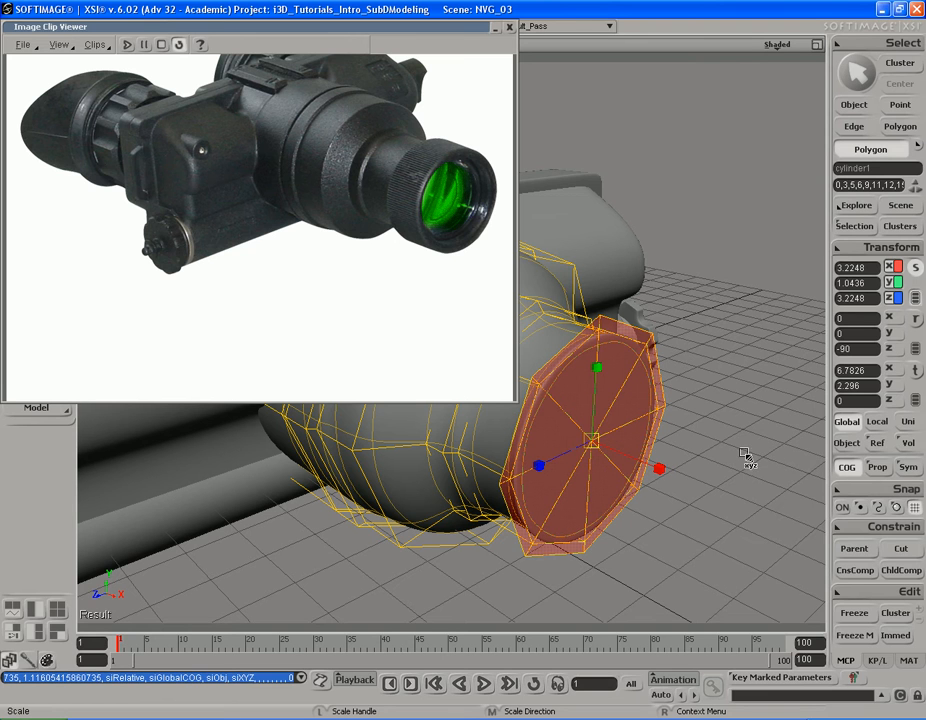
Step: Extrude the enlarged cap forward to Y about -6.49 to give the lens ring its length
key("v")
right_click_drag(719, 389, 709, 378)
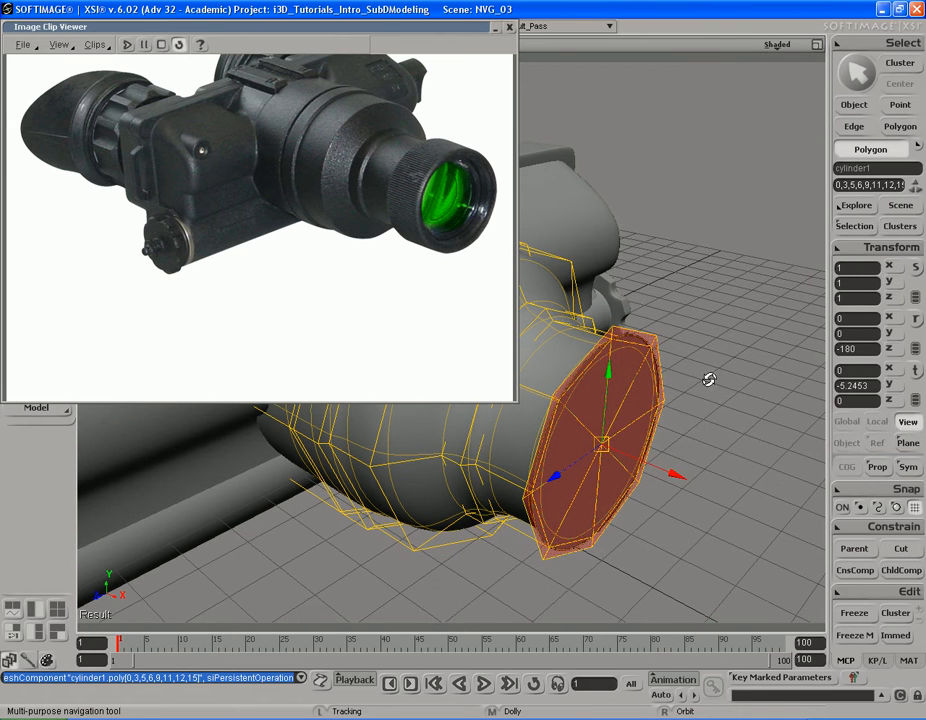
left_click_drag(724, 377, 765, 378)
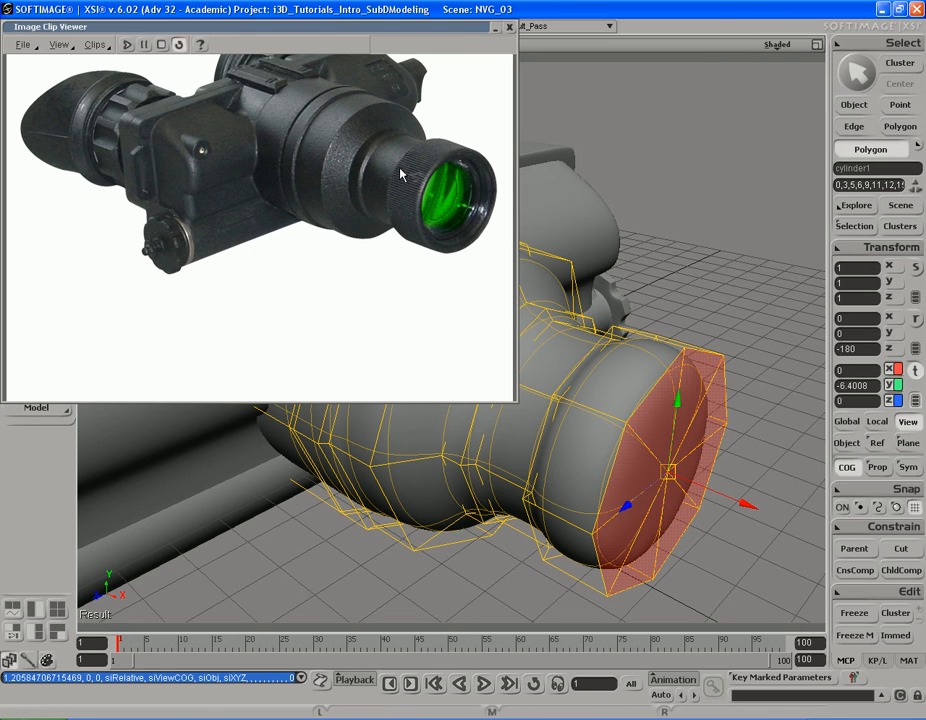
left_click_drag(765, 434, 769, 430)
key("s")
right_click_drag(759, 434, 730, 407)
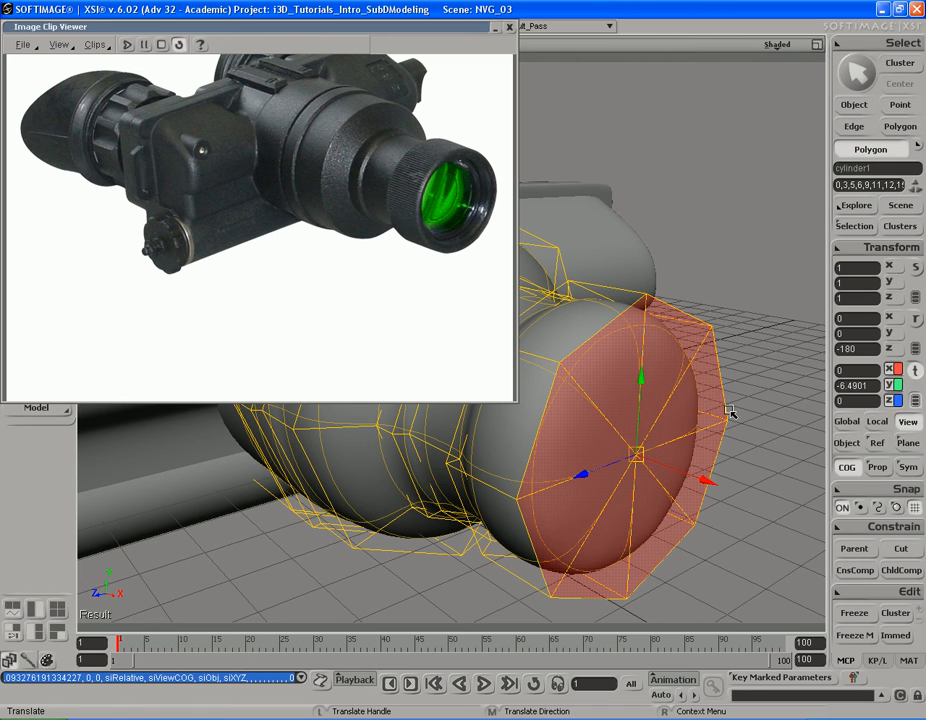
Step: Extrude the lens ring's front cap, move it to Y about -6.58 and scale it to about 0.95 for a beveled rim
key("ctrl+d")
key("s")
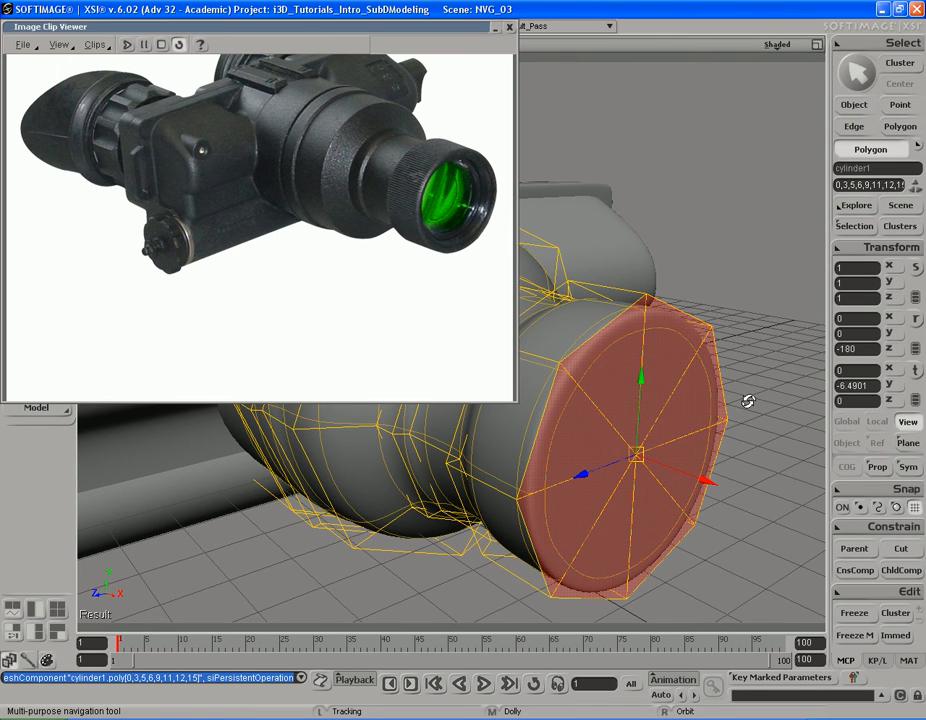
right_click_drag(748, 401, 759, 413)
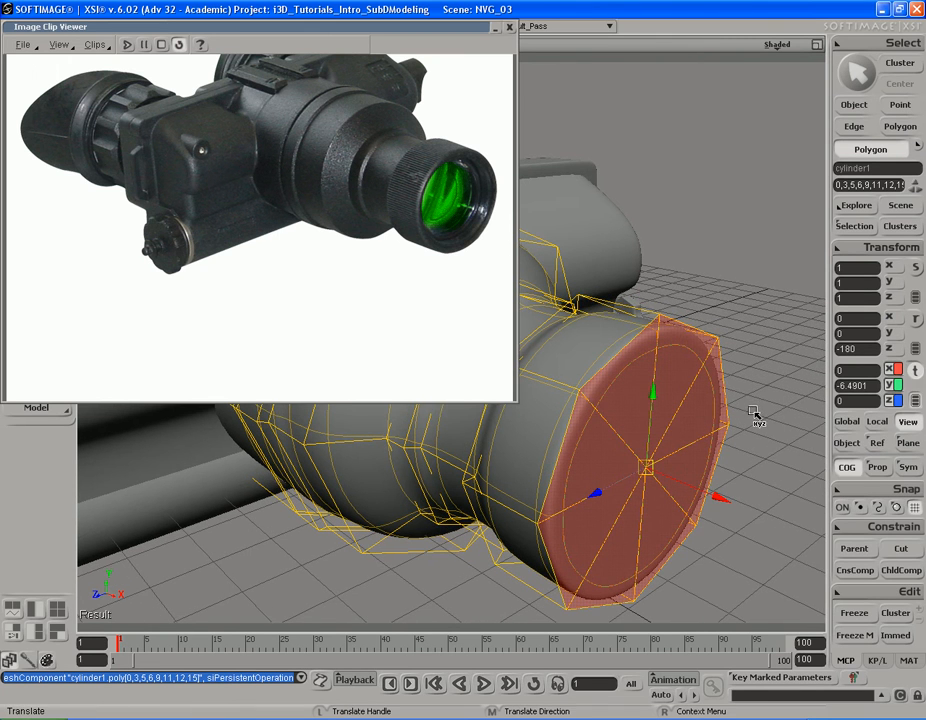
middle_click_drag(737, 406, 744, 407)
key("x")
left_click_drag(789, 400, 781, 397)
key("v")
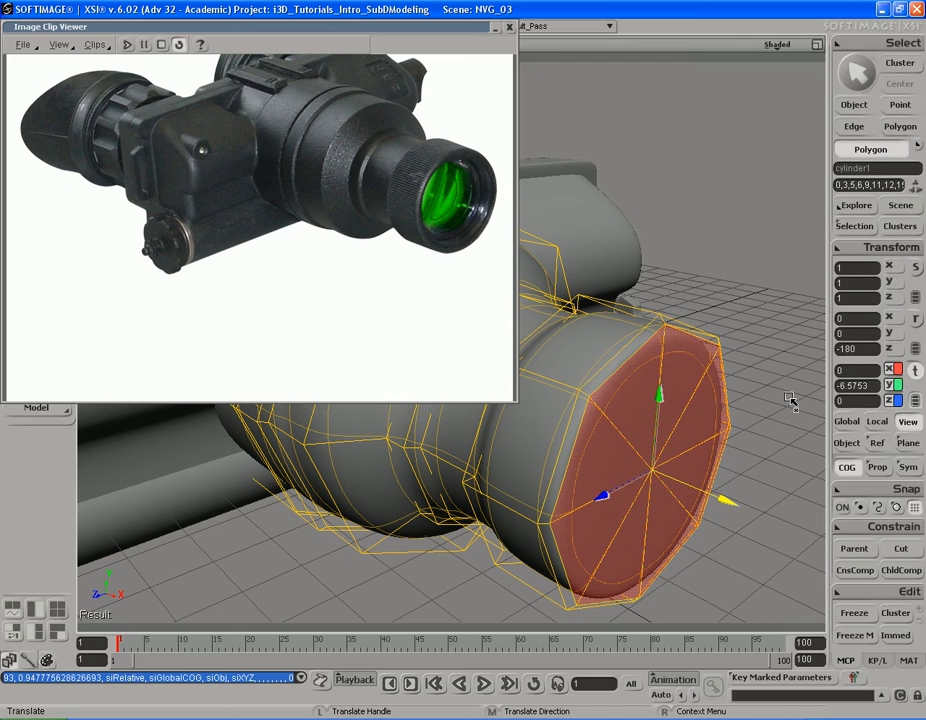
Step: Extrude the lens ring's front cap in place, scale it inward and set it back to Y about -6.49 for the inner rim
key("x")
left_click_drag(785, 399, 786, 399)
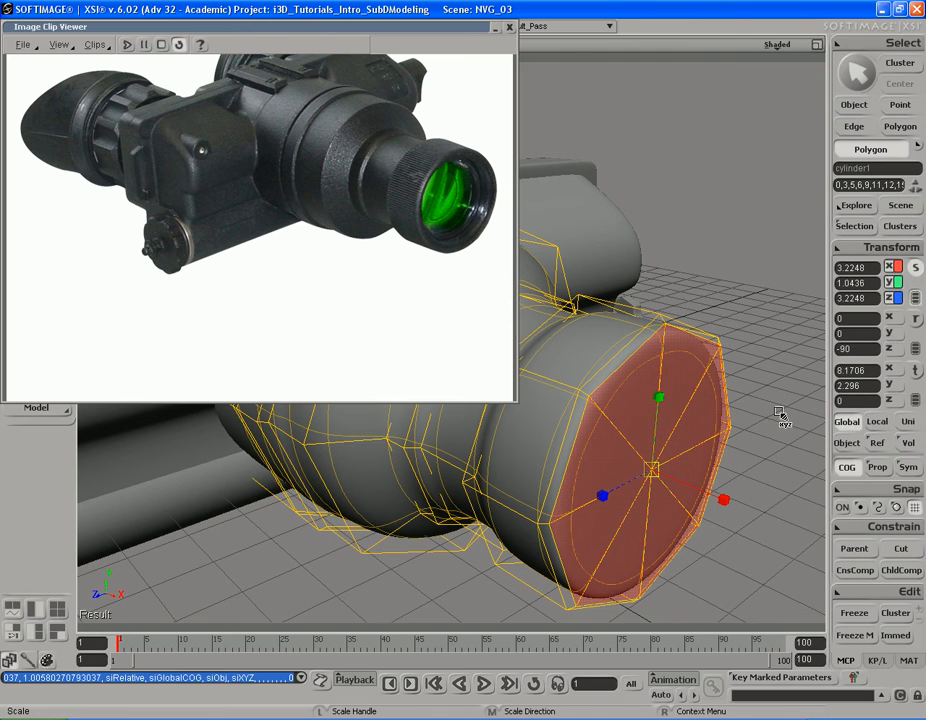
key("ctrl+d")
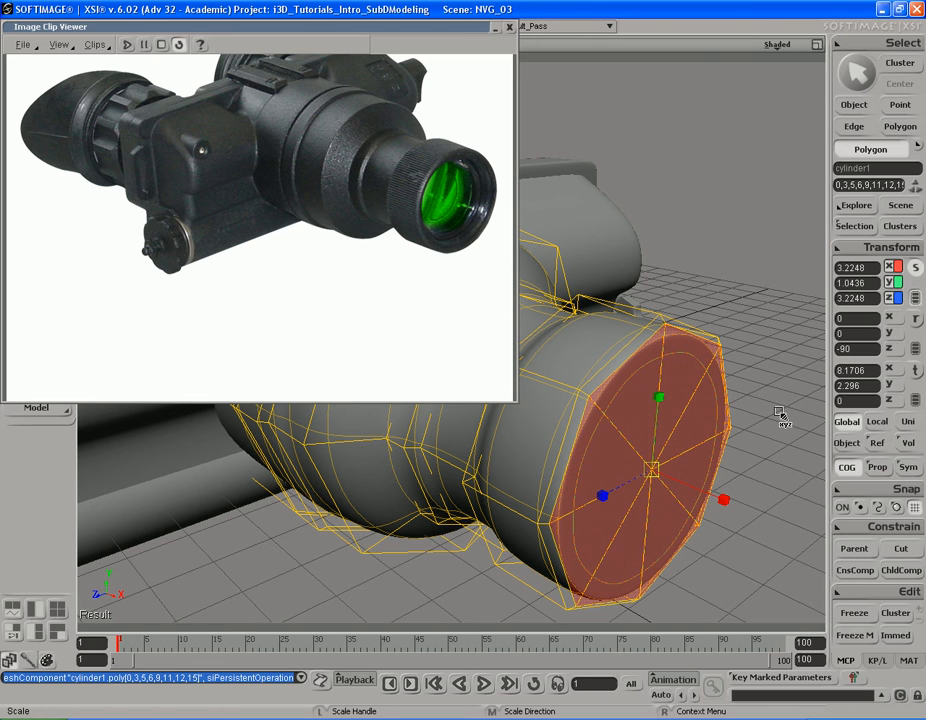
left_click_drag(781, 412, 785, 401)
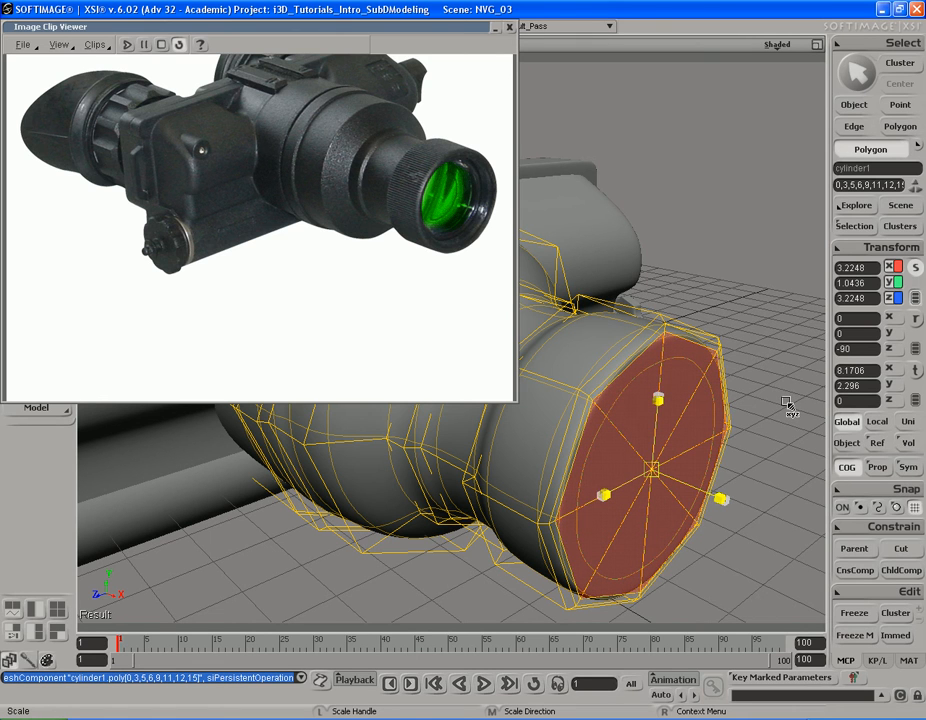
left_click_drag(786, 405, 785, 407)
key("v")
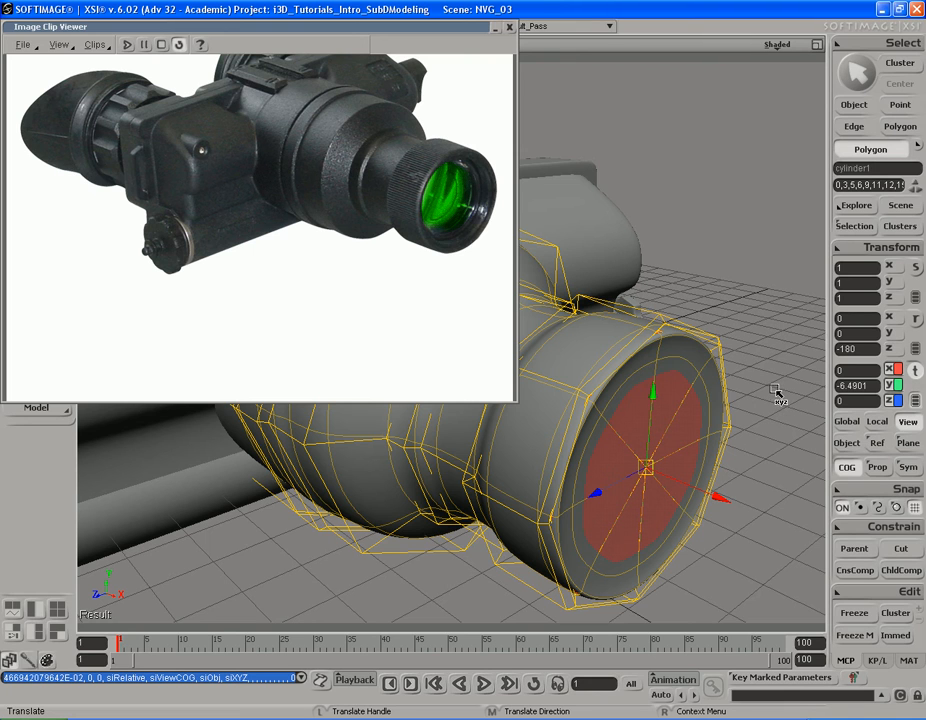
Step: Extrude the inner cap and push it back into the lens ring to Y about -6.04 to hollow out a recess
key("ctrl+d")
key("space")
key("v")
left_click_drag(794, 414, 763, 413)
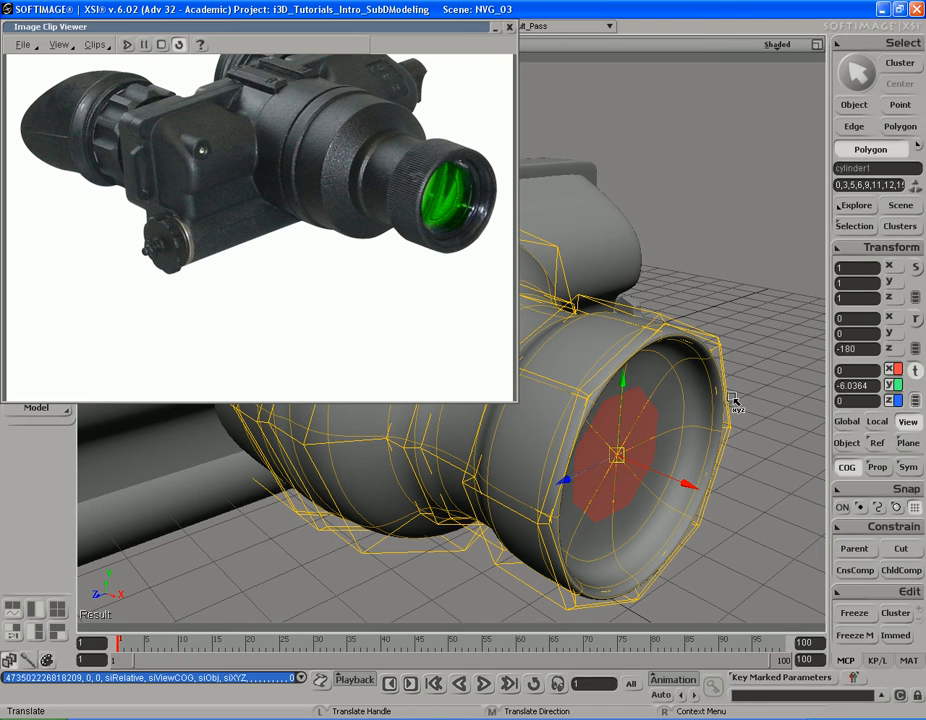
Step: Turn off the barrel's subdivision smoothing and push the recessed cap deeper to Y about -5.87
key("minus")
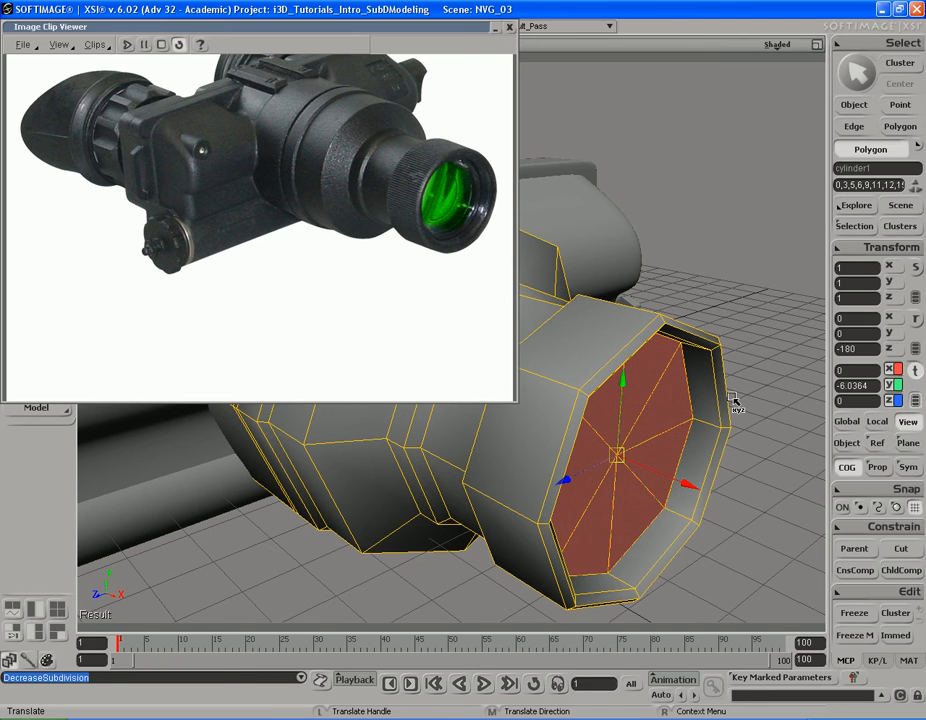
key("s")
right_click_drag(733, 402, 704, 432)
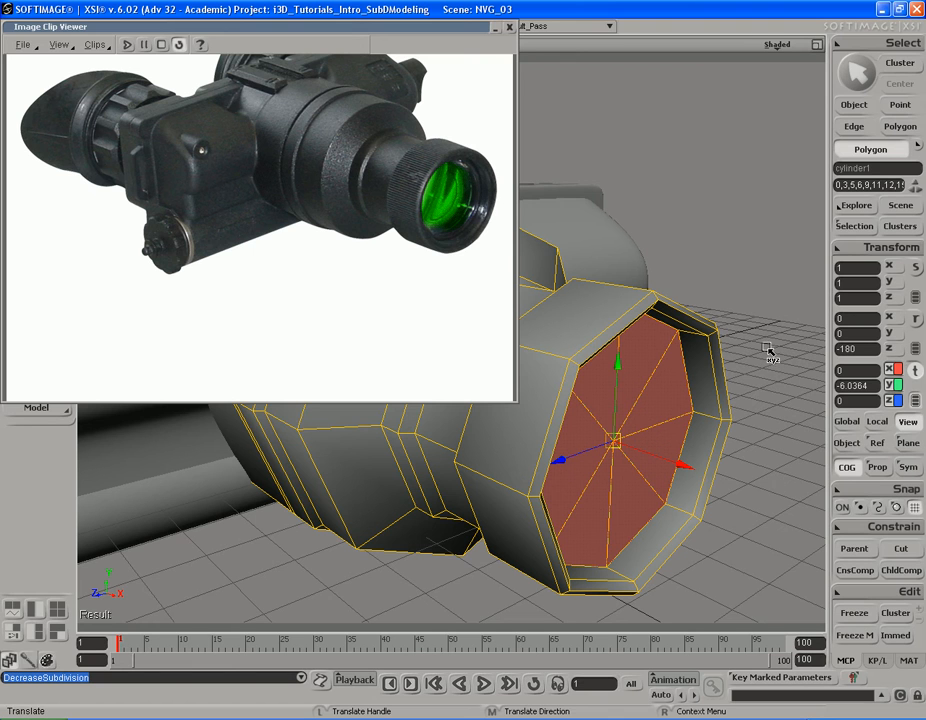
mouse_move(776, 417)
middle_mouse_down()
mouse_move(784, 420)
mouse_move(774, 420)
middle_mouse_up()
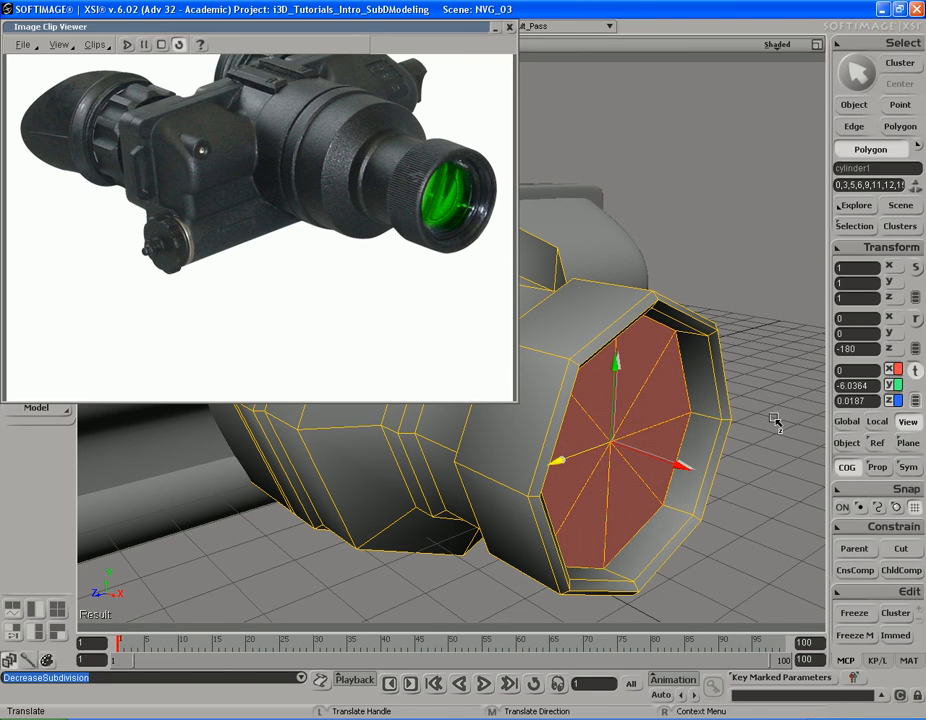
key("ctrl+z")
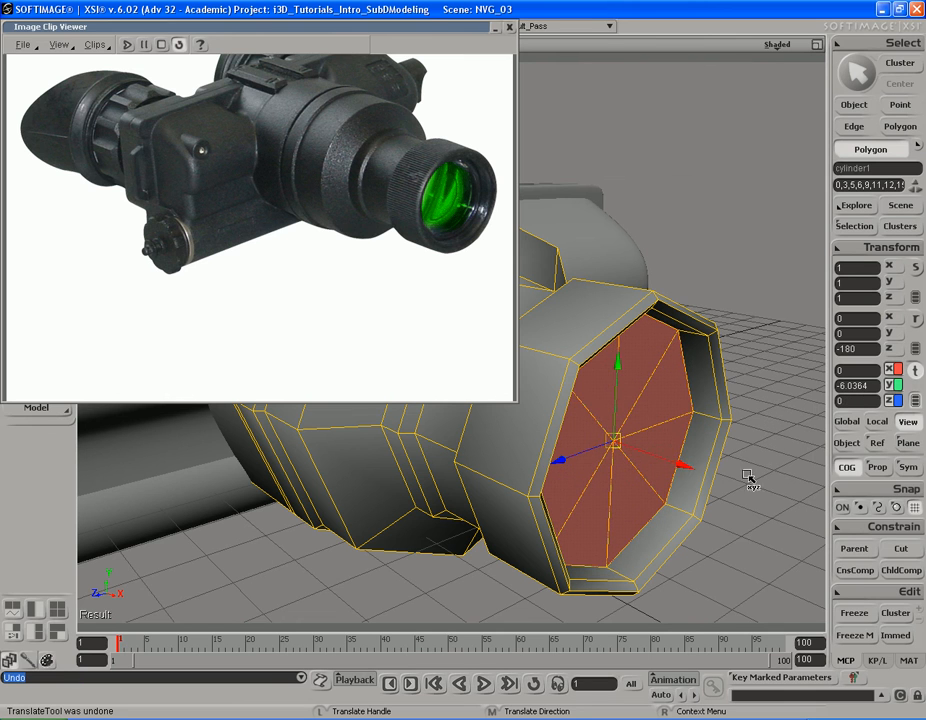
left_click_drag(681, 464, 673, 465)
key("s")
mouse_move(728, 400)
right_mouse_down()
mouse_move(686, 370)
mouse_move(707, 370)
mouse_move(728, 399)
mouse_move(717, 383)
right_mouse_up()
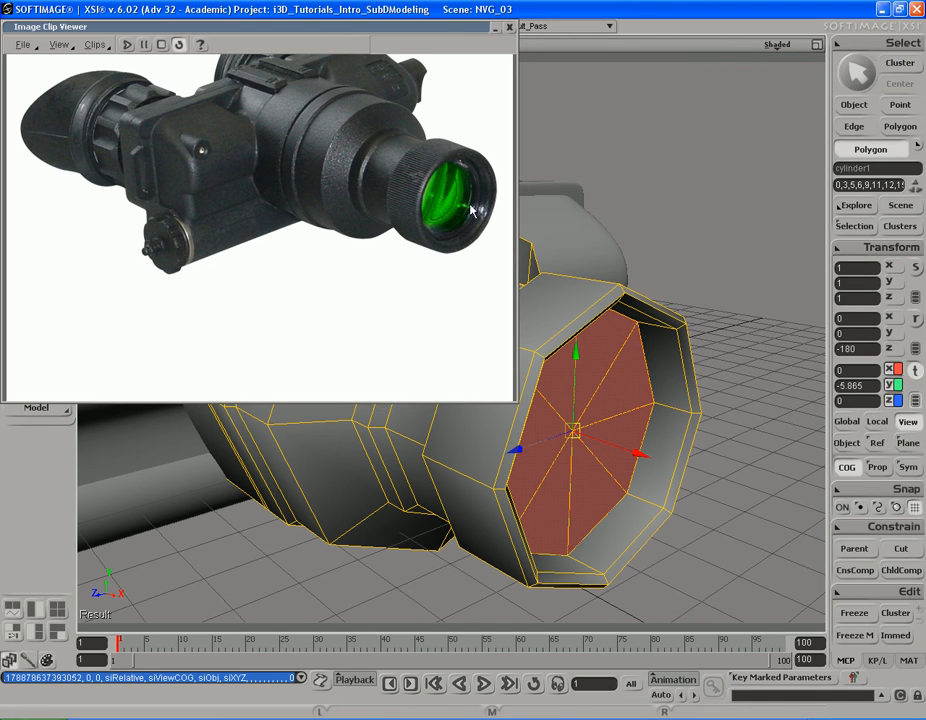
Step: Extract the eight recessed cap polygons into a separate lens mesh, deleting them from the barrel, and select the new mesh
key("space")
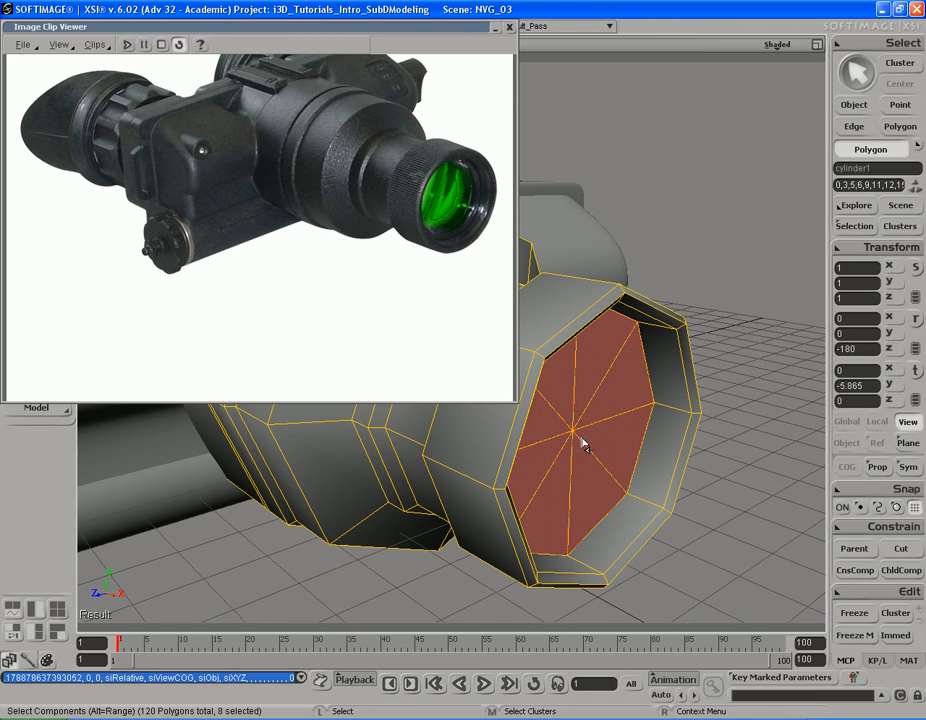
key("s")
right_click_drag(602, 386, 628, 409)
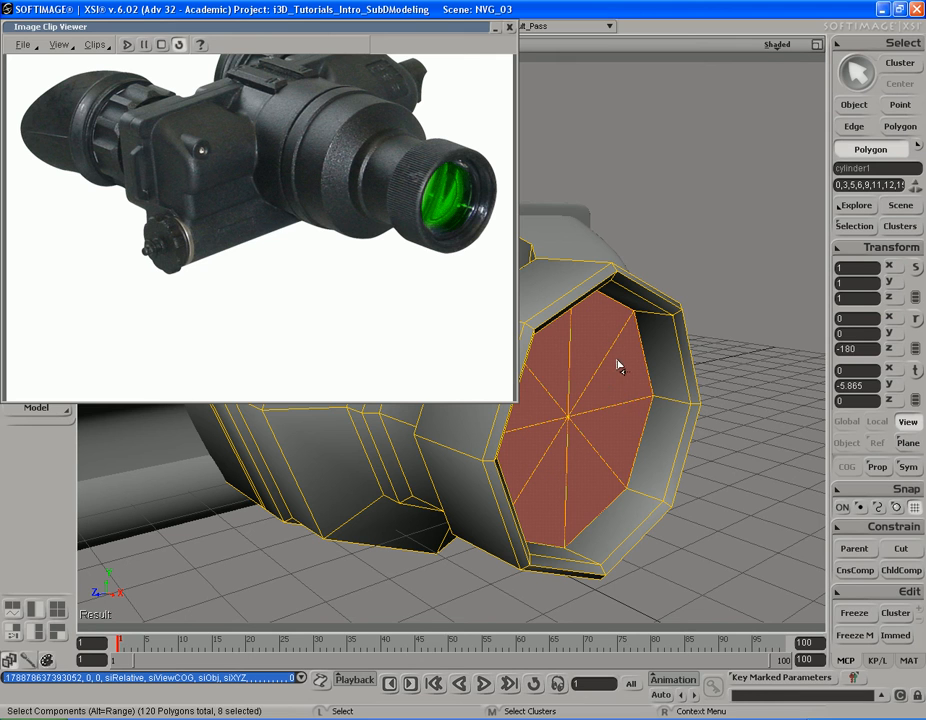
right_click(617, 388)
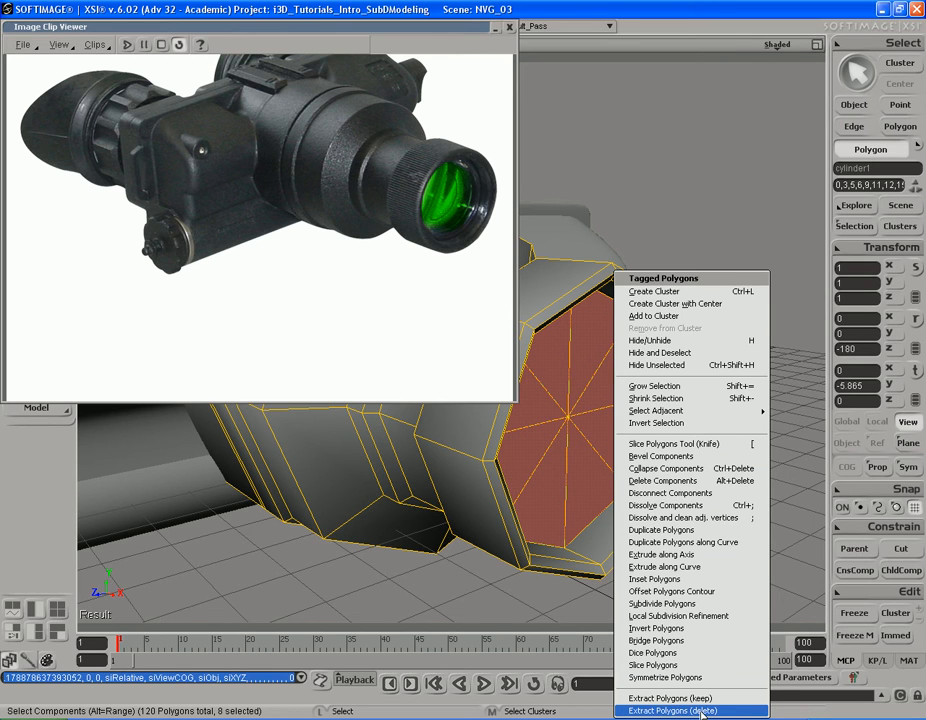
key("s")
right_click_drag(657, 393, 652, 385)
key("space")
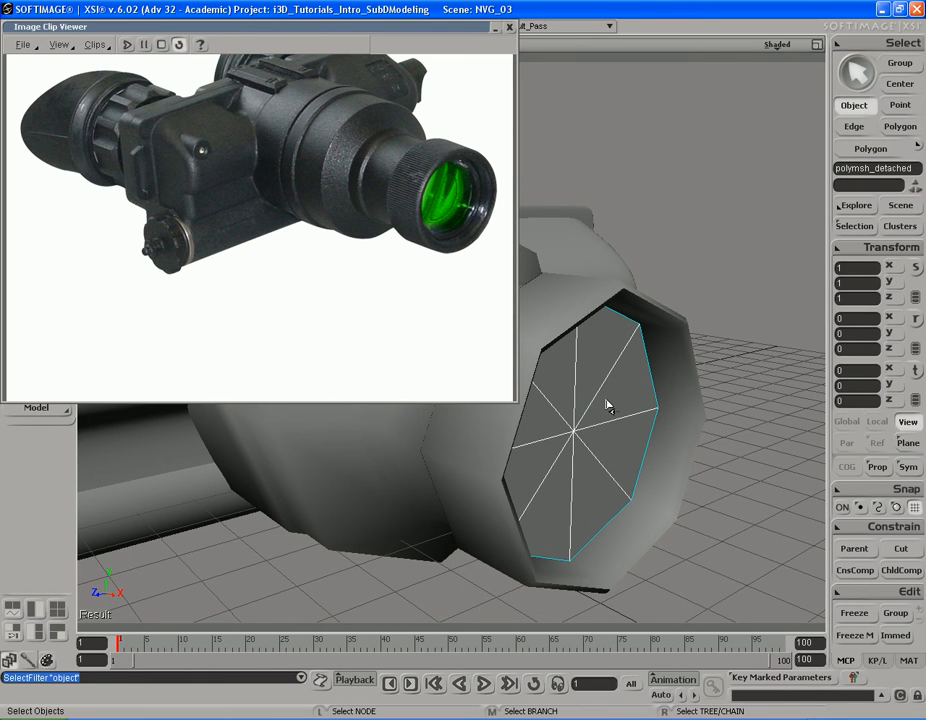
left_click(676, 371)
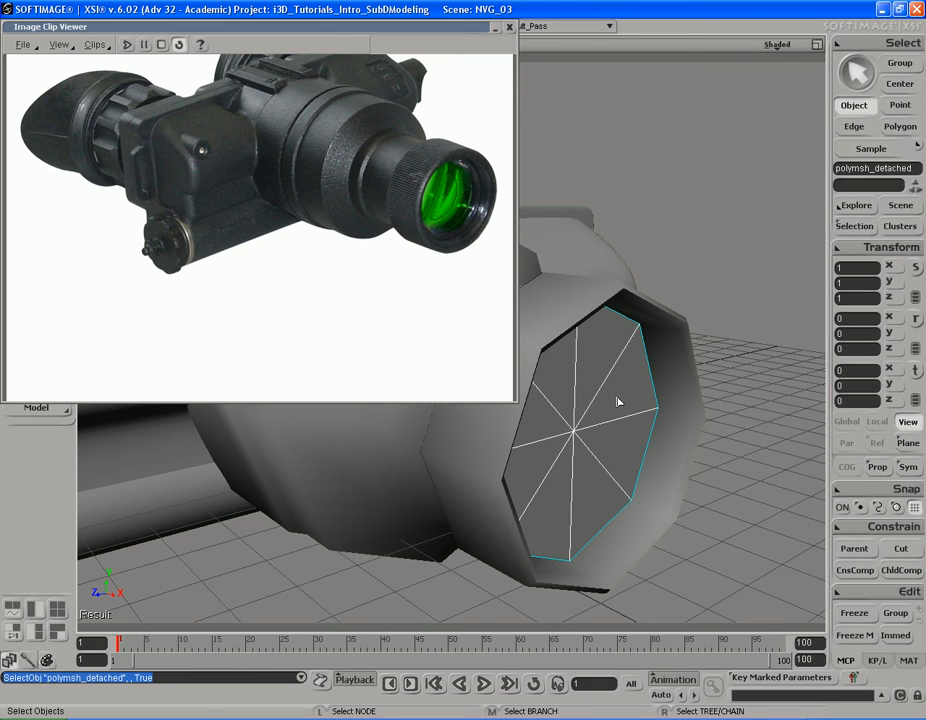
Step: Extrude all polygons of the detached lens disc in place and scale them down uniformly to about 0.62
key("u")
mouse_move(606, 434)
left_mouse_down()
mouse_move(589, 409)
mouse_move(620, 459)
left_mouse_up()
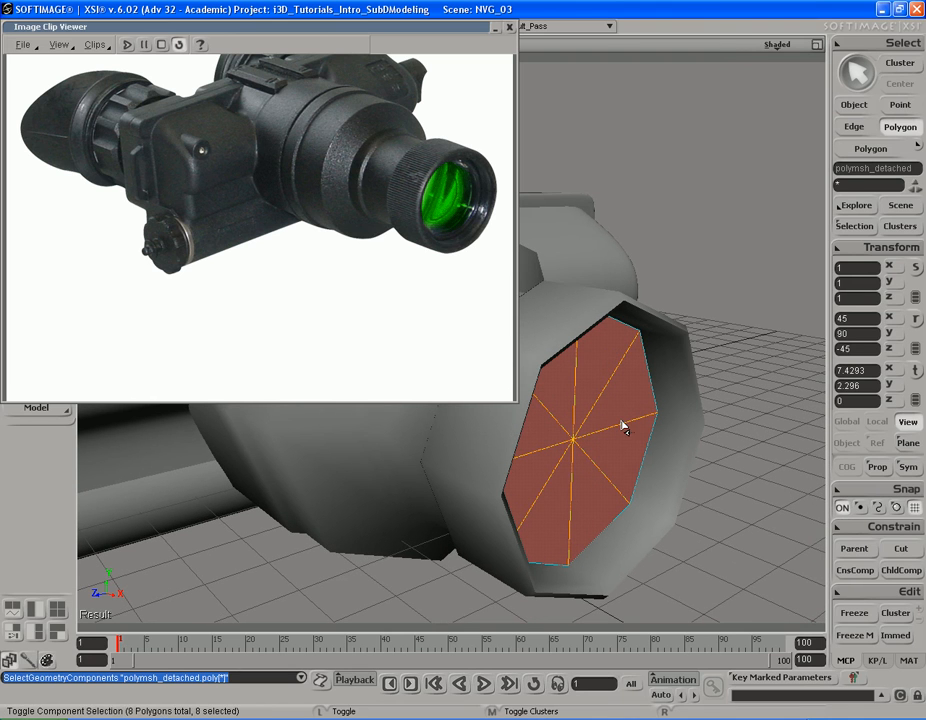
key("ctrl+d")
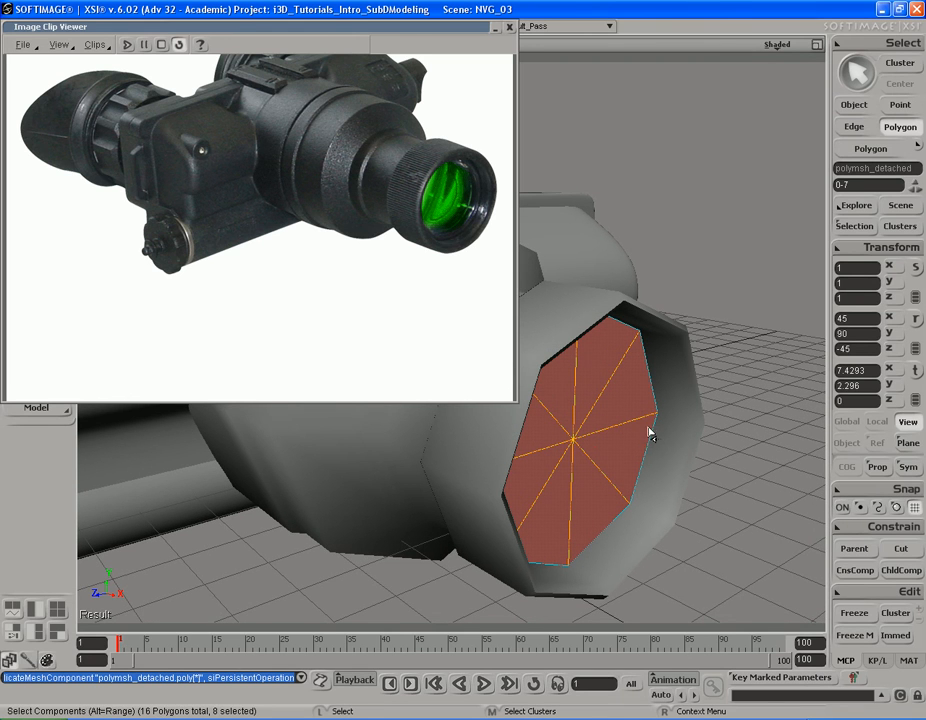
key("x")
left_click_drag(704, 422, 689, 420)
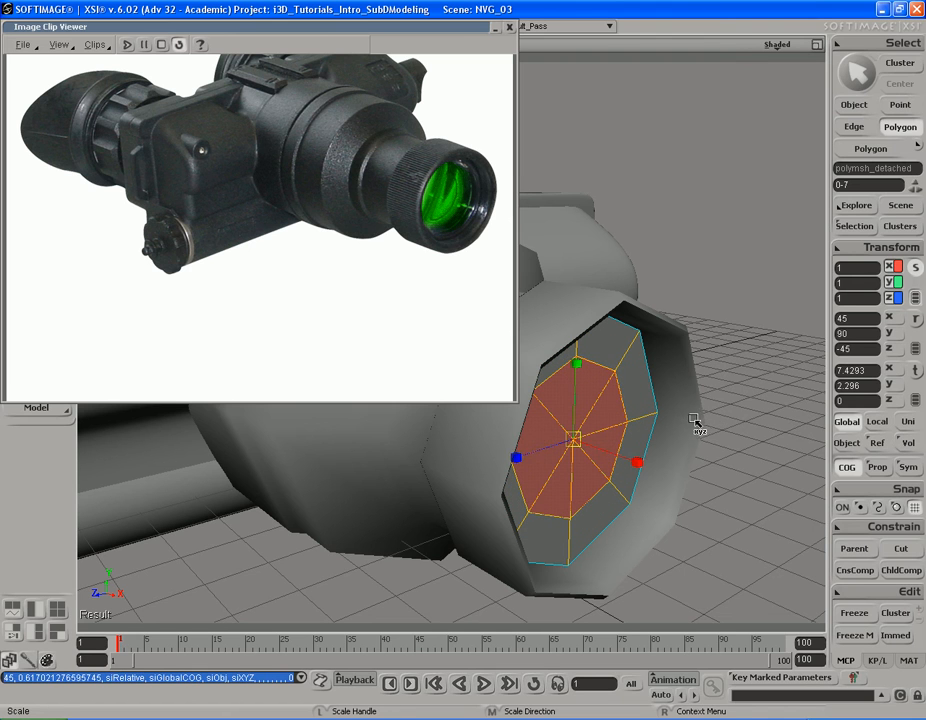
Step: Move the lens's inner polygons forward to X about 7.56 and smooth the lens mesh with a higher subdivision level
key("v")
left_click_drag(635, 486, 650, 475)
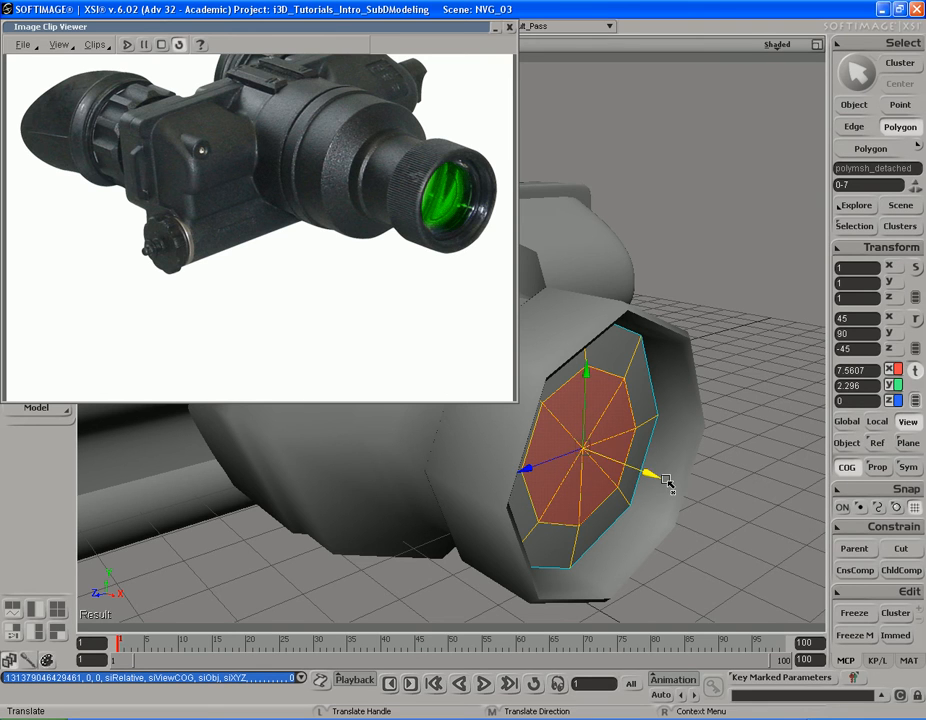
key("plus")
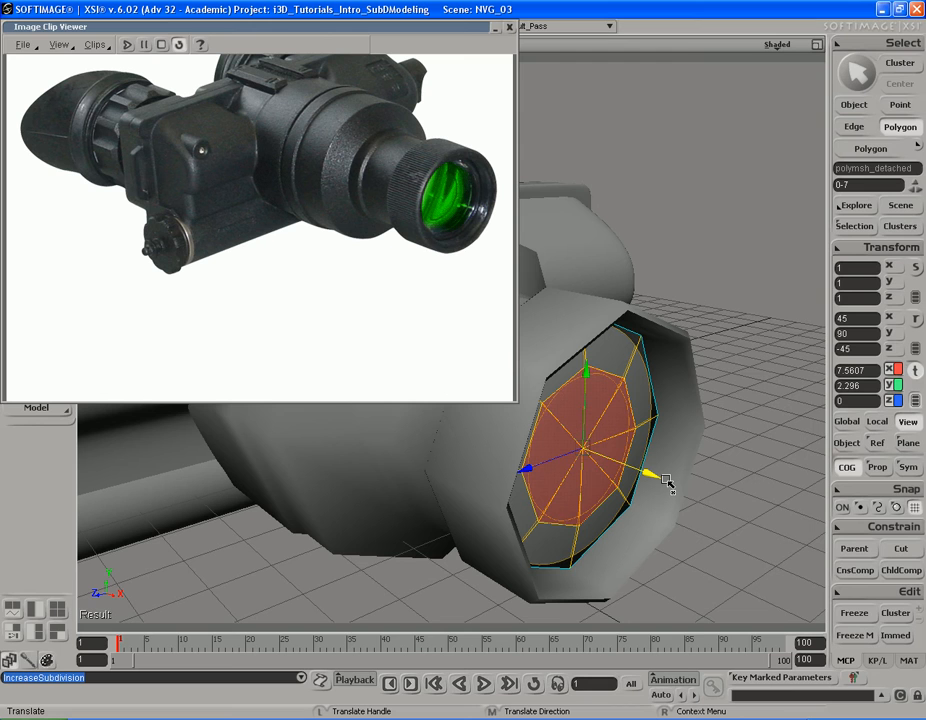
key("minus")
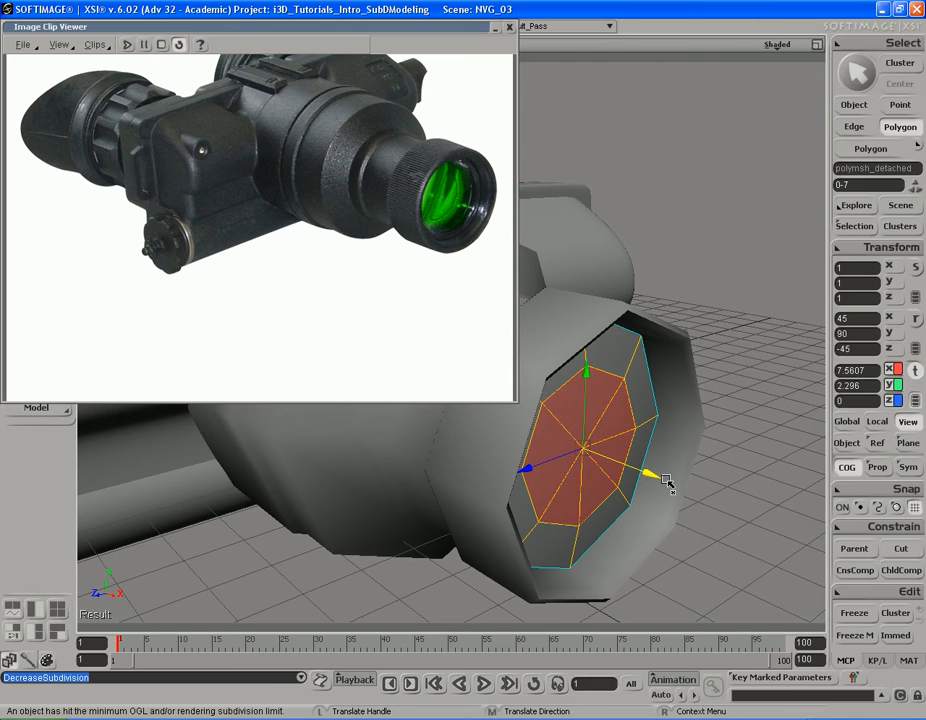
key("plus")
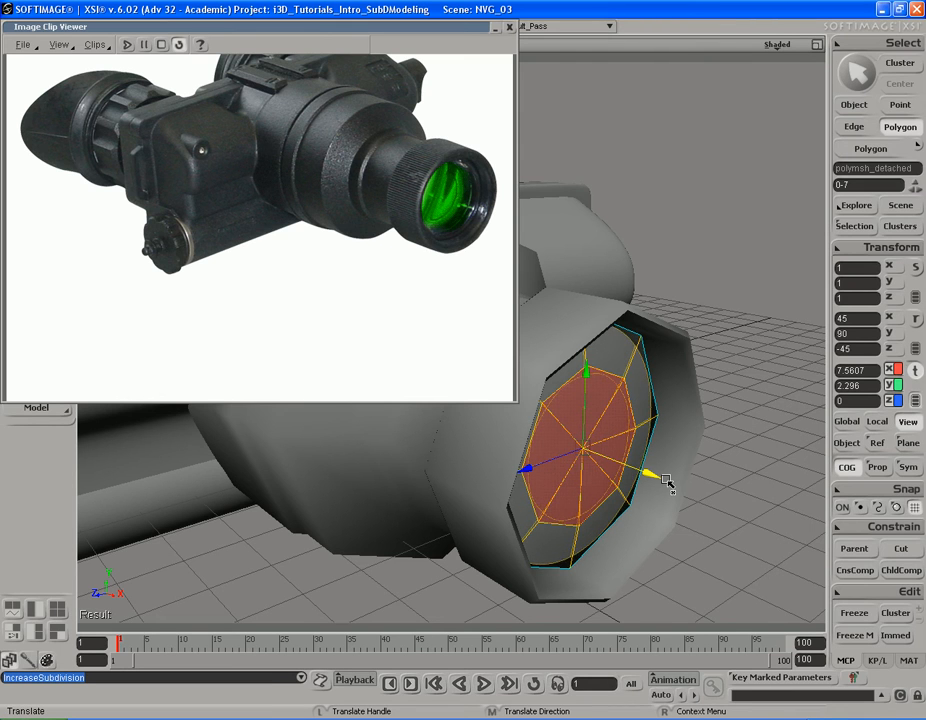
Step: Select the barrel cylinder and raise its subdivision level to smooth it around the lens
key("s")
right_click_drag(657, 489, 764, 395)
key("space")
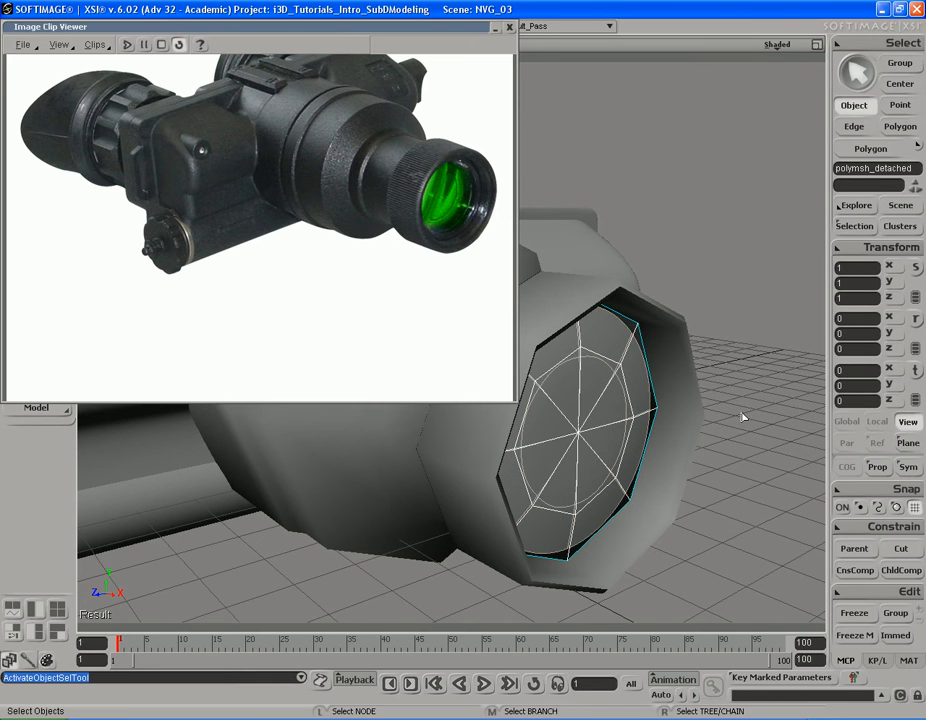
left_click(676, 392)
key("s")
right_click_drag(728, 385, 653, 440)
key("s")
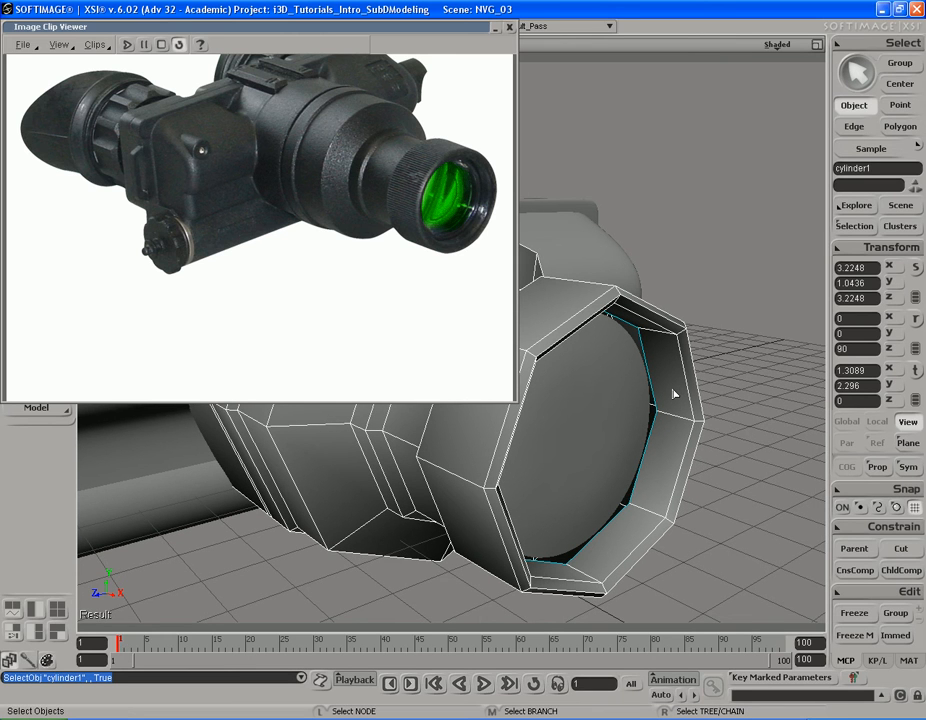
key("KP_Add")
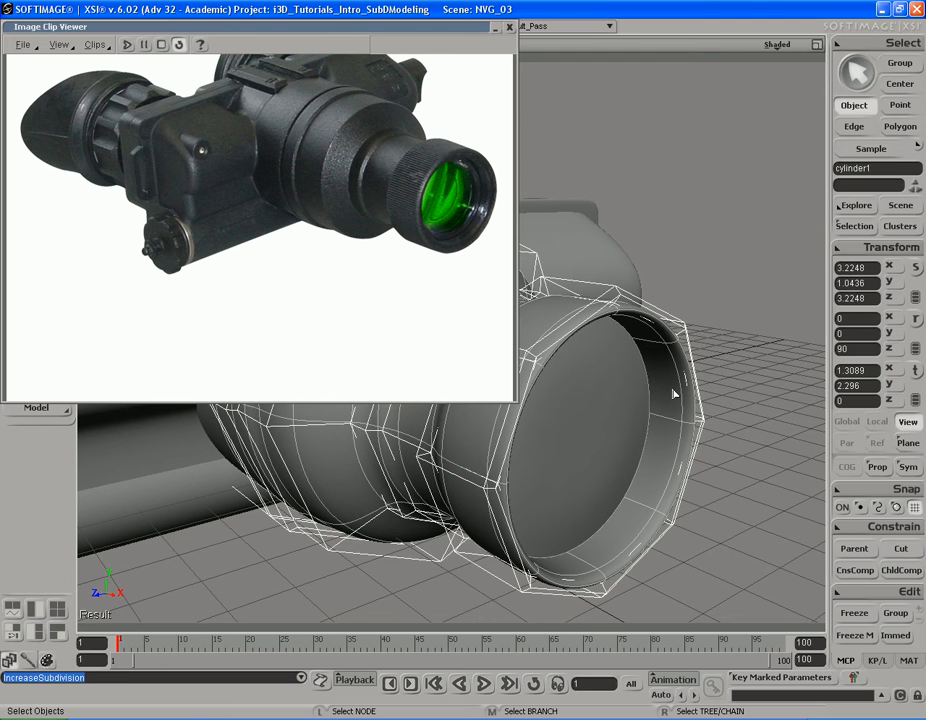
Step: Preview the lens ring and recessed lens in a render region, then hide the region
key("s")
right_click_drag(672, 387, 661, 436)
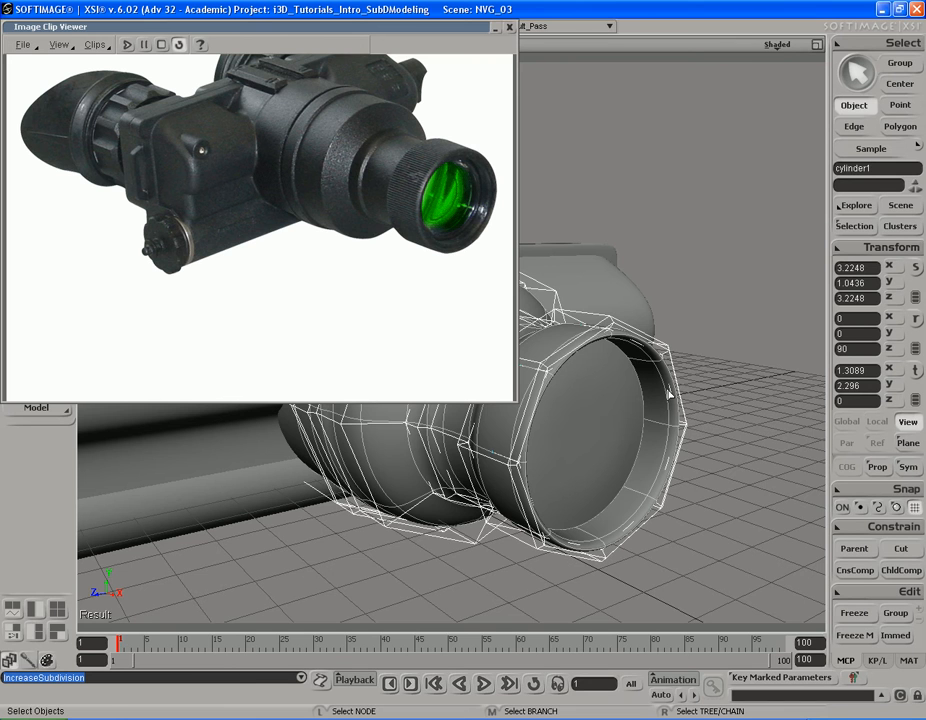
key("s")
right_click_drag(648, 393, 647, 379)
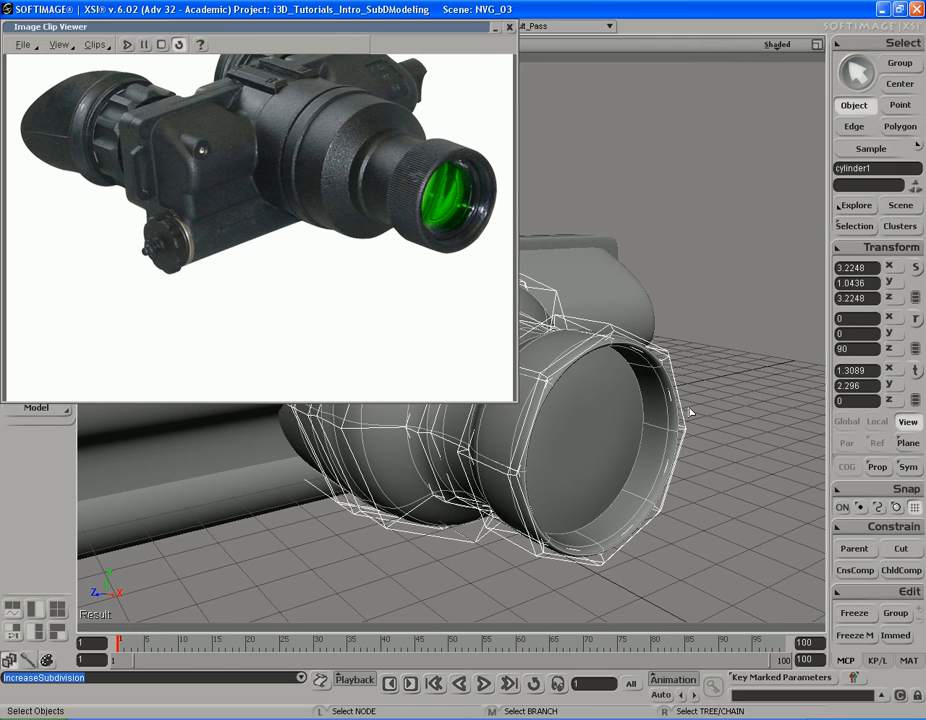
key("s")
left_click_drag(612, 357, 668, 340)
key("q")
mouse_move(766, 291)
left_mouse_down()
mouse_move(707, 394)
mouse_move(530, 585)
left_mouse_up()
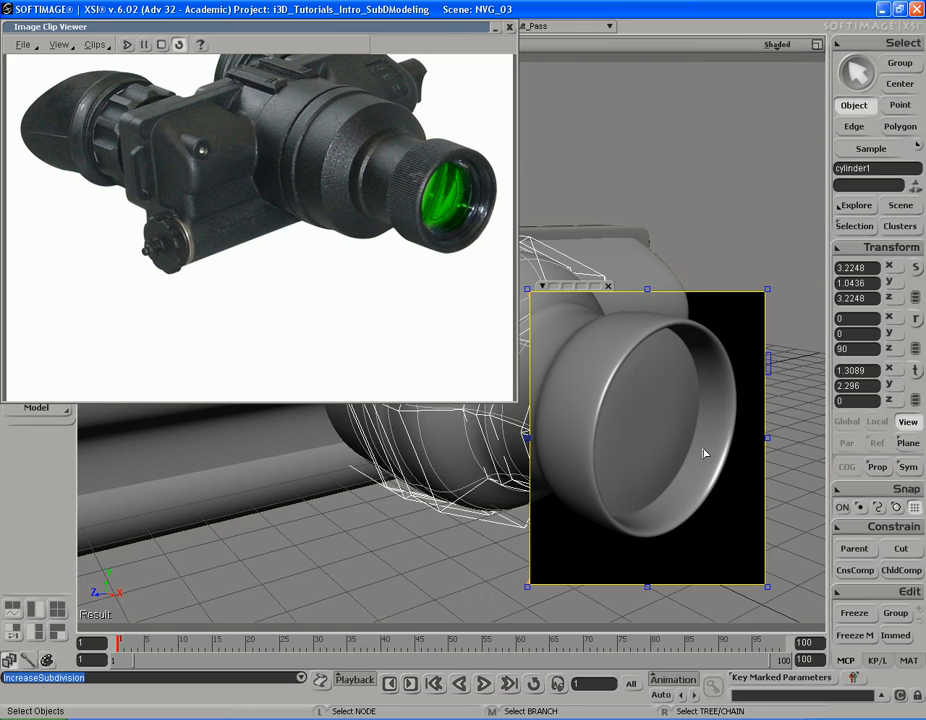
key("q")
middle_click(799, 312)
key("s")
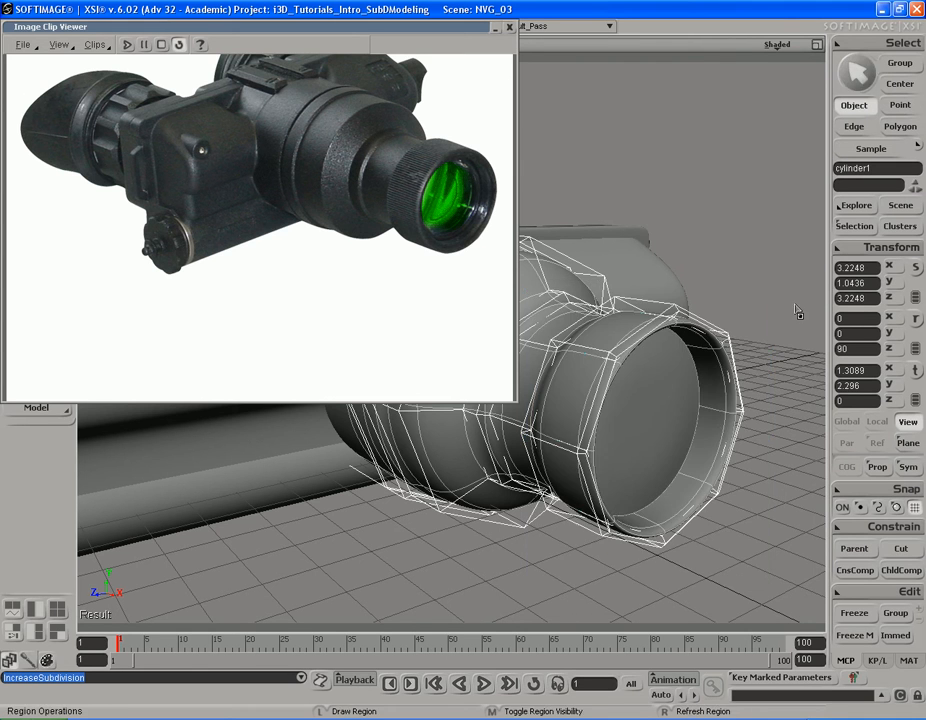
mouse_move(741, 382)
right_mouse_down()
mouse_move(703, 384)
mouse_move(740, 391)
right_mouse_up()
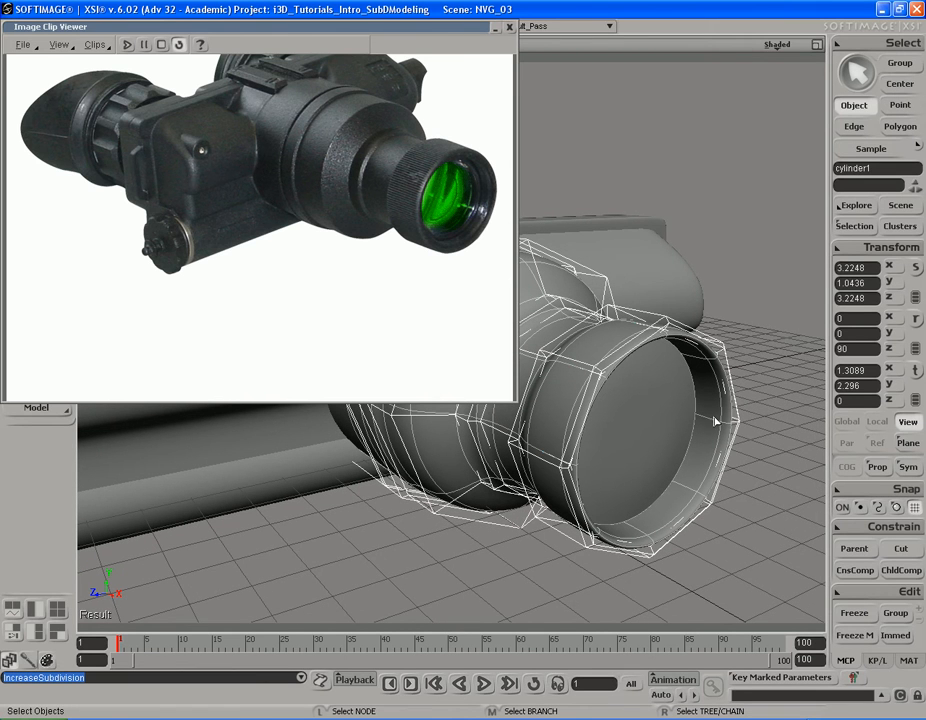
Step: Collapse the reference image viewer and preview the whole lens barrel in a render region, hiding the region when done
key("s")
right_click_drag(639, 395, 599, 362)
double_click(449, 27)
key("s")
left_click(397, 317)
key("s")
right_click_drag(487, 360, 338, 344)
middle_click_drag(338, 344, 384, 345)
key("q")
left_click_drag(326, 255, 713, 536)
key("space")
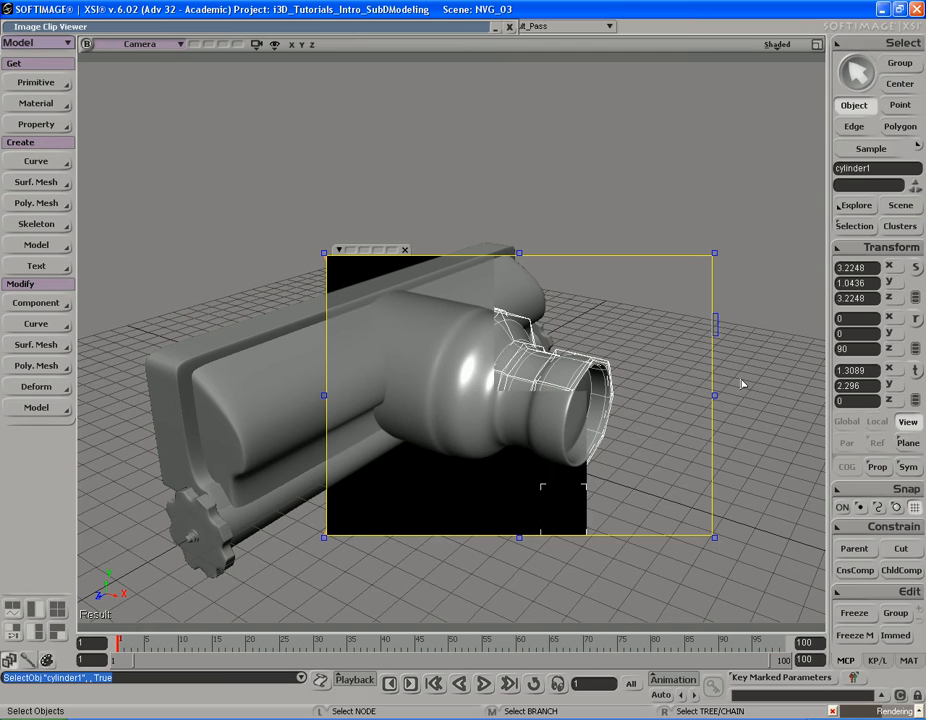
key("q")
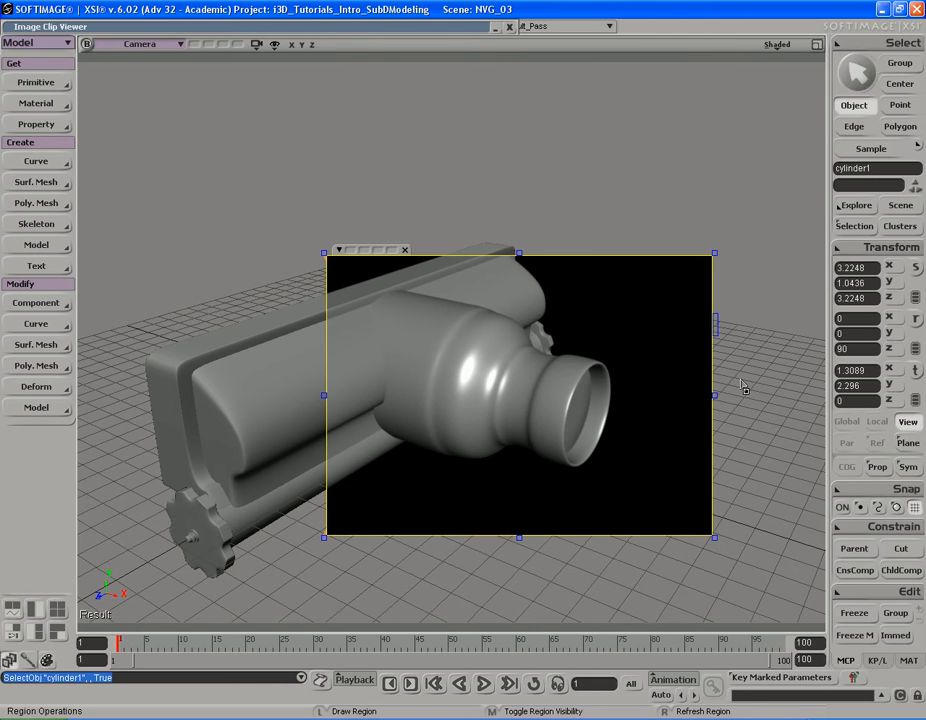
middle_click(746, 389)
Step: Reopen the reference image viewer and make it narrower and taller to compare the goggles photo with the barrel
key("s")
middle_click_drag(537, 451, 510, 453)
right_click_drag(510, 453, 541, 454)
key("space")
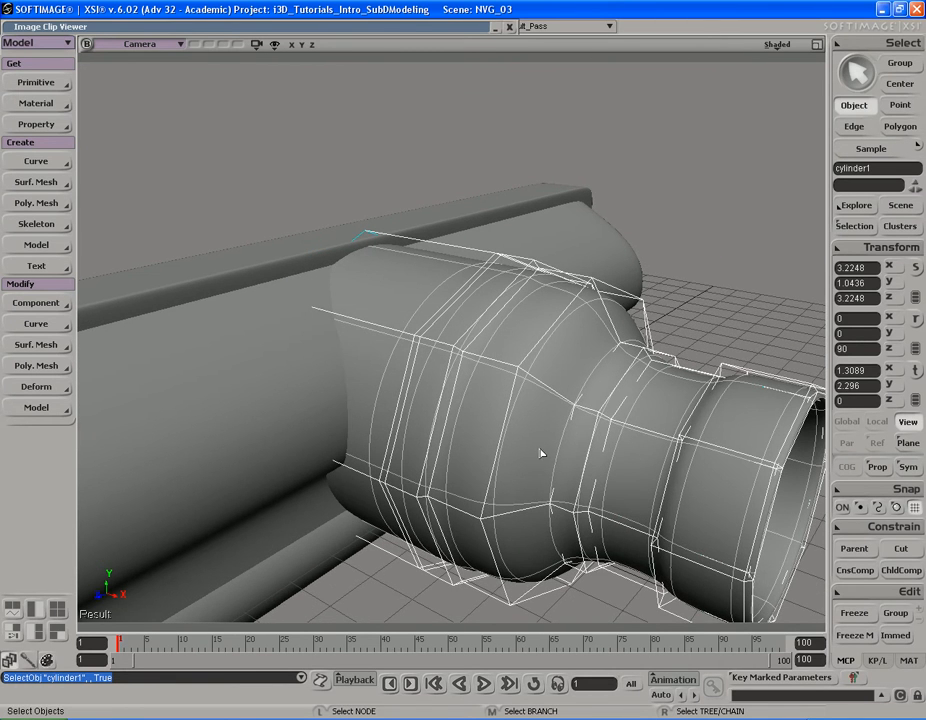
left_click(285, 23)
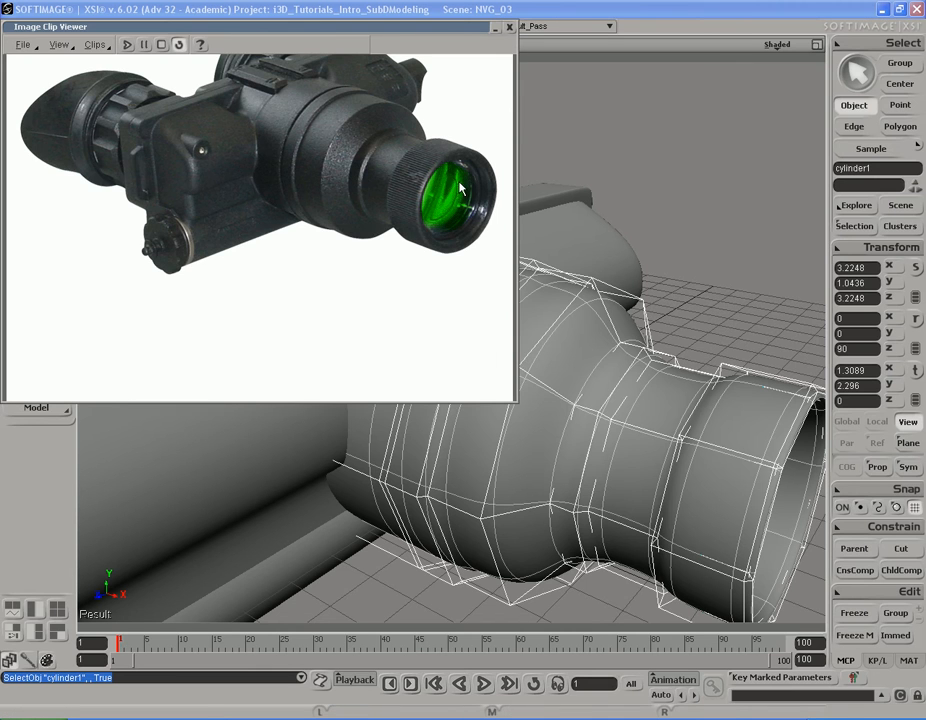
left_click_drag(519, 404, 486, 436)
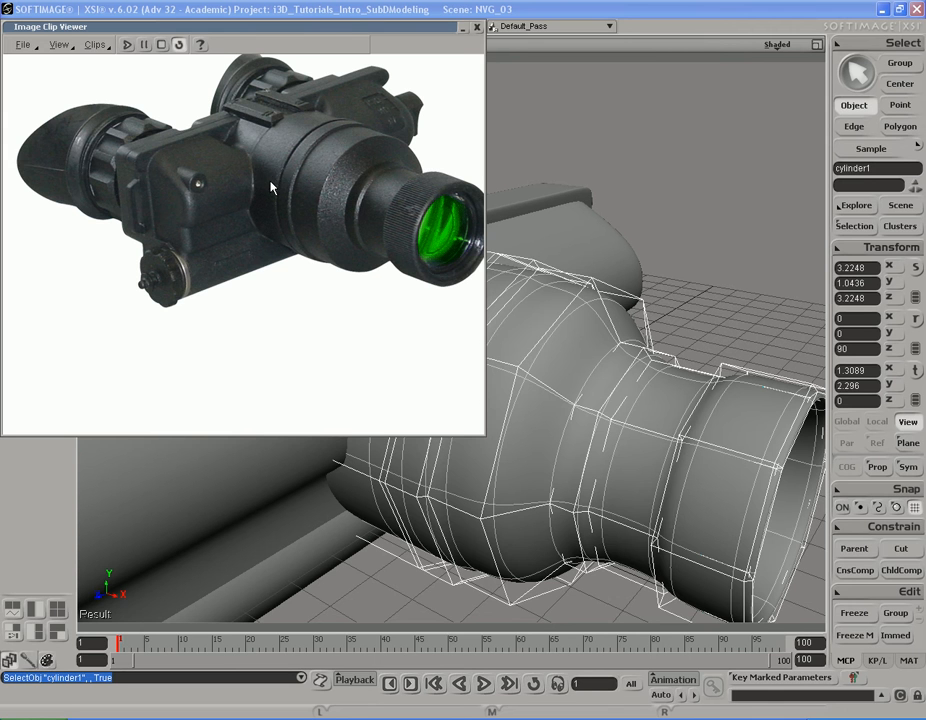
Step: Examine the rear of the lens barrel from several angles and compare its ring and step with the reference photo
key("s")
left_click_drag(638, 287, 645, 293)
right_click_drag(645, 293, 647, 302)
middle_click_drag(647, 302, 608, 347)
right_click_drag(608, 347, 616, 314)
middle_click_drag(553, 314, 635, 316)
right_click_drag(635, 316, 560, 312)
key("s")
middle_click_drag(560, 312, 592, 291)
right_click_drag(554, 302, 592, 277)
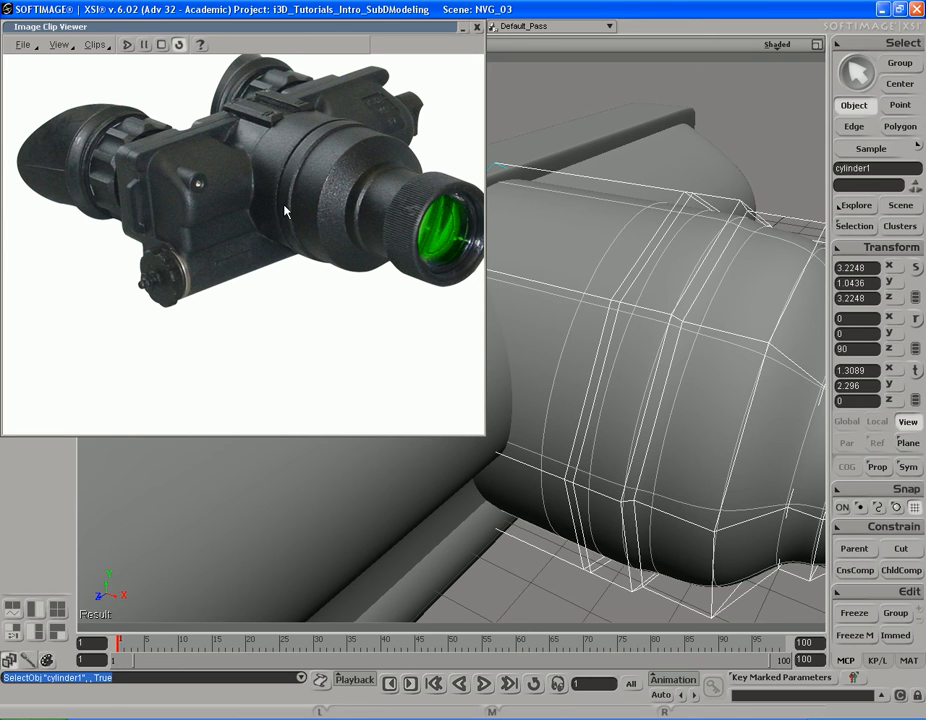
key("s")
left_click_drag(728, 283, 686, 281)
right_click_drag(686, 281, 658, 301)
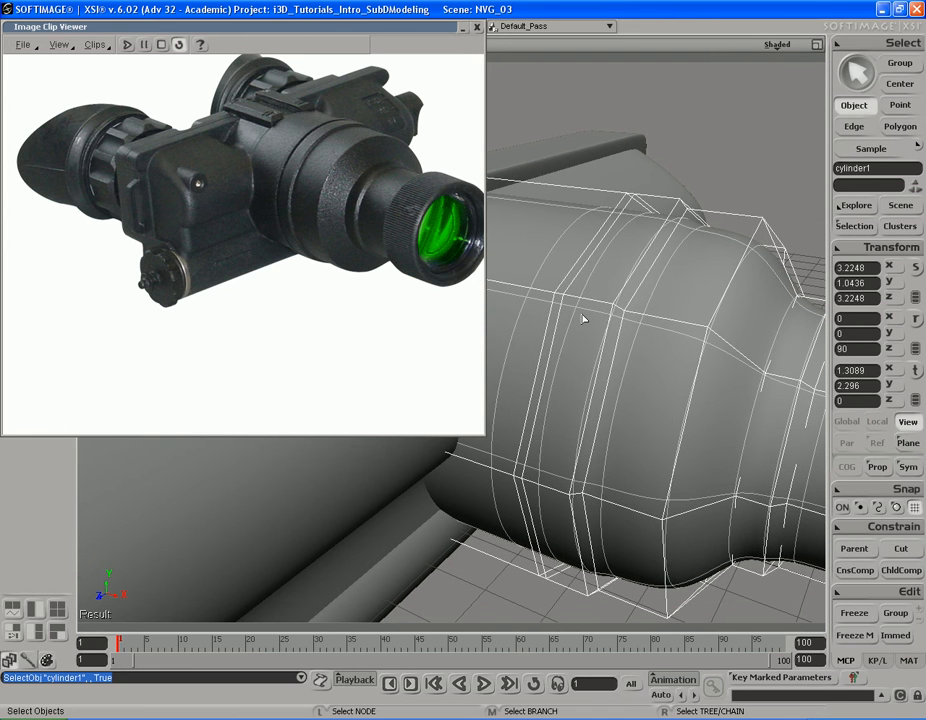
Step: Select the narrow polygon loop around the rear section of the barrel and shorten the reference image viewer
key("y")
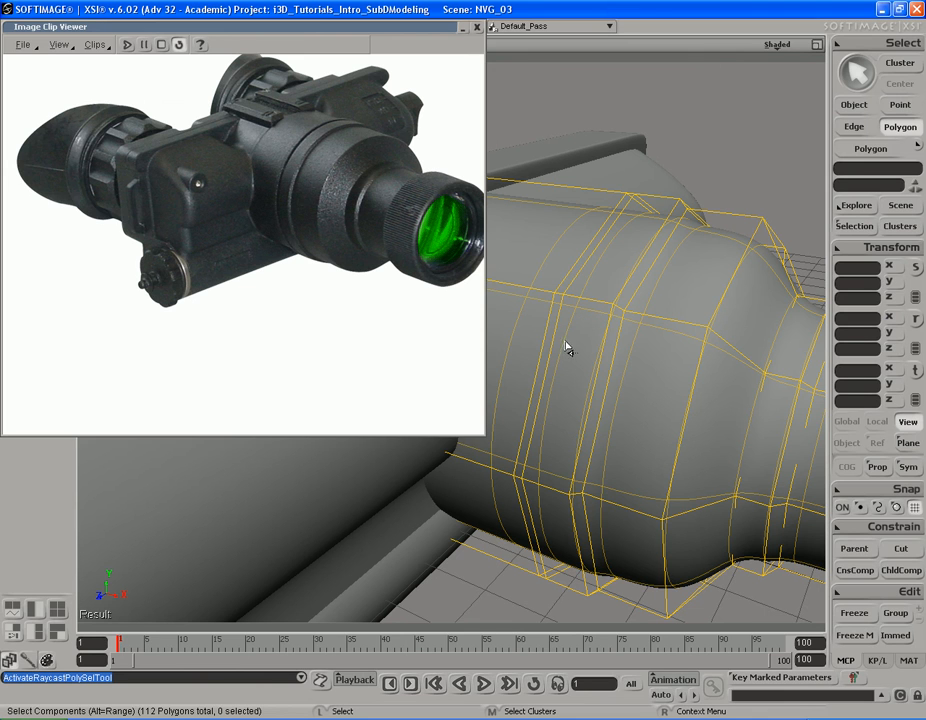
left_click(558, 325)
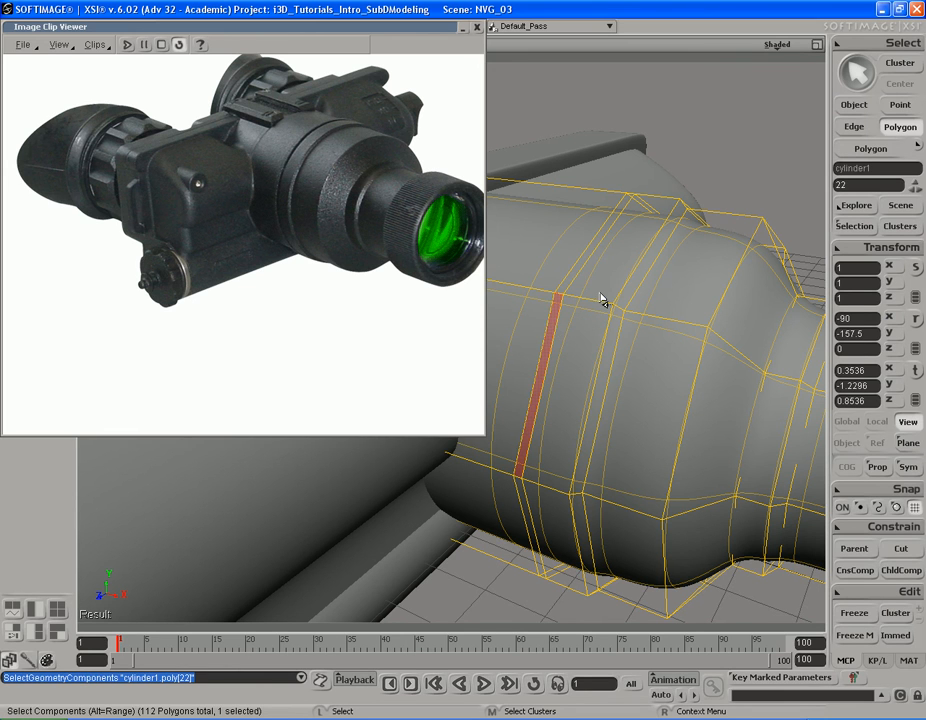
left_click(599, 244, "shift")
middle_click(599, 244, "alt")
key("s")
right_click_drag(612, 320, 657, 389)
left_click_drag(645, 338, 647, 347)
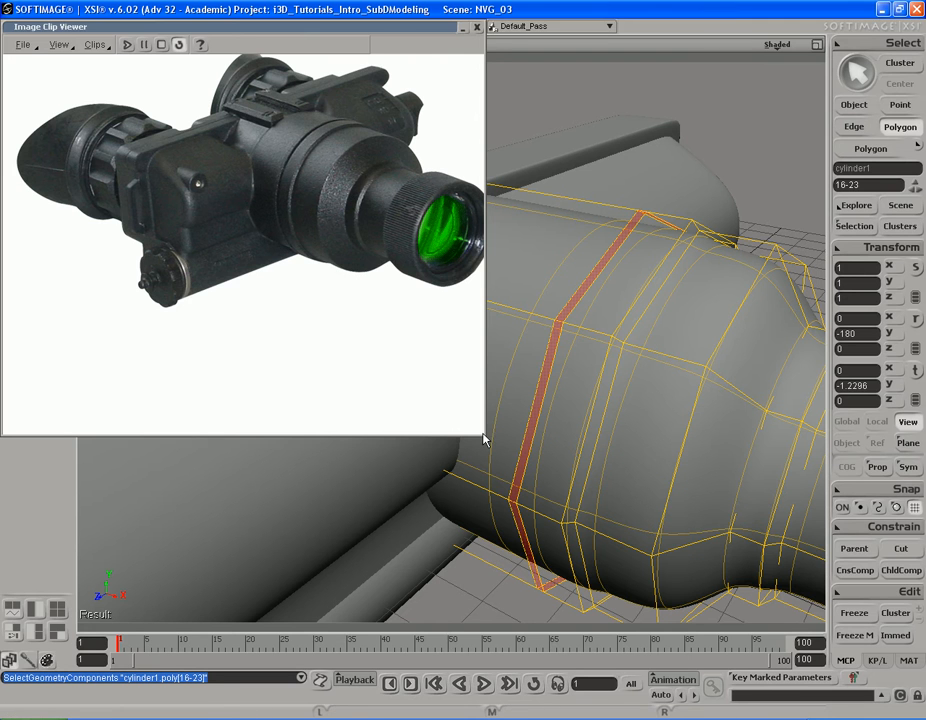
left_click_drag(481, 432, 484, 398)
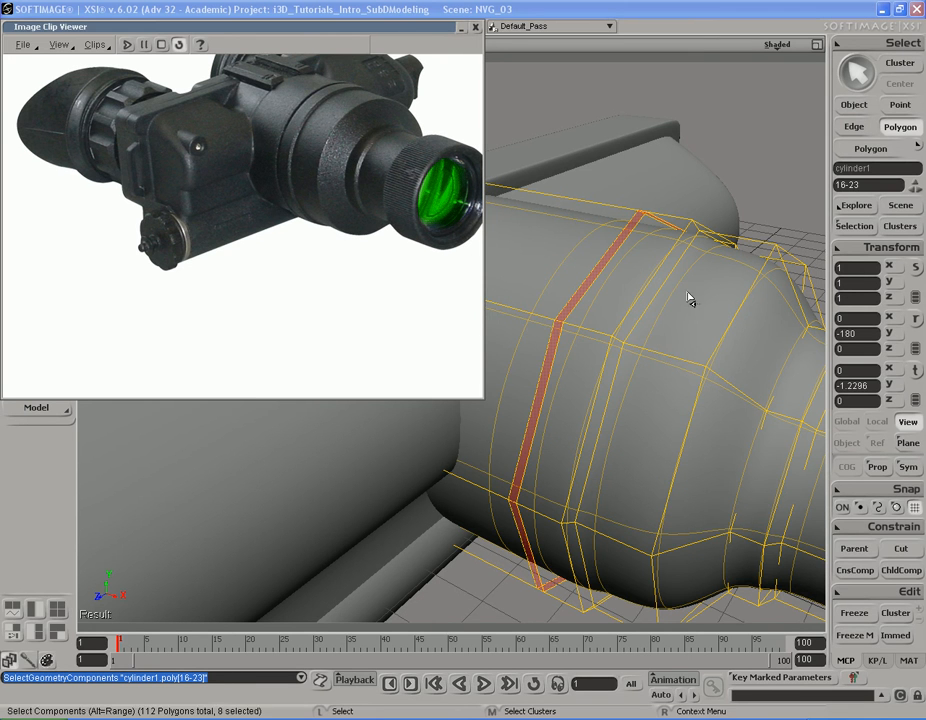
Step: Enable centre-of-geometry scaling and narrow the selected polygon loop along the barrel's X axis
key("s")
right_click_drag(638, 326, 650, 273)
key("x")
key("s")
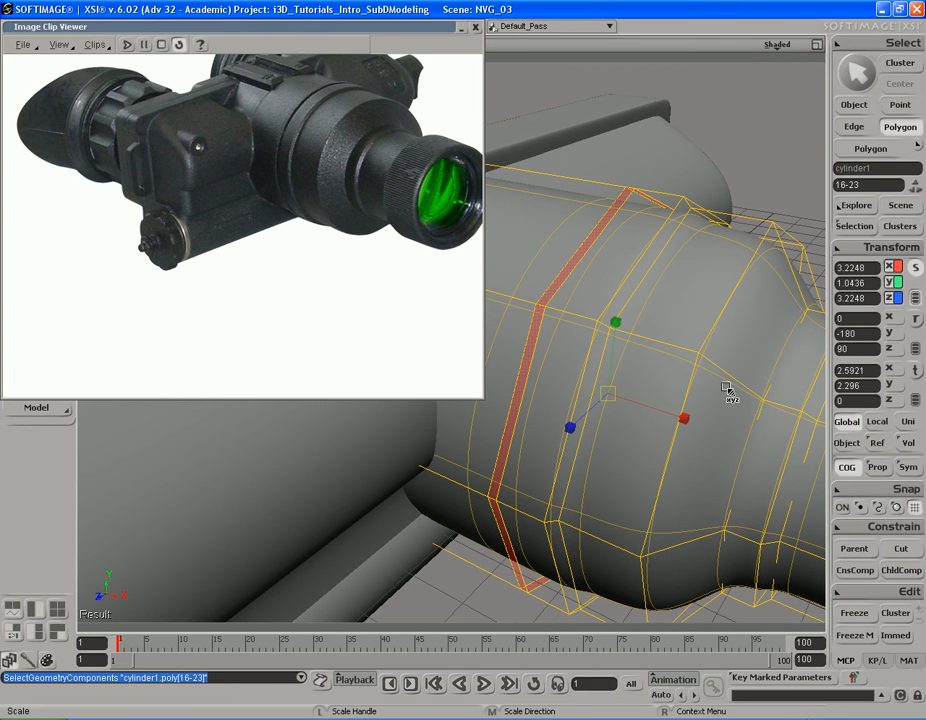
left_click(847, 467)
left_click(848, 469)
key("s")
right_click_drag(706, 350, 720, 372)
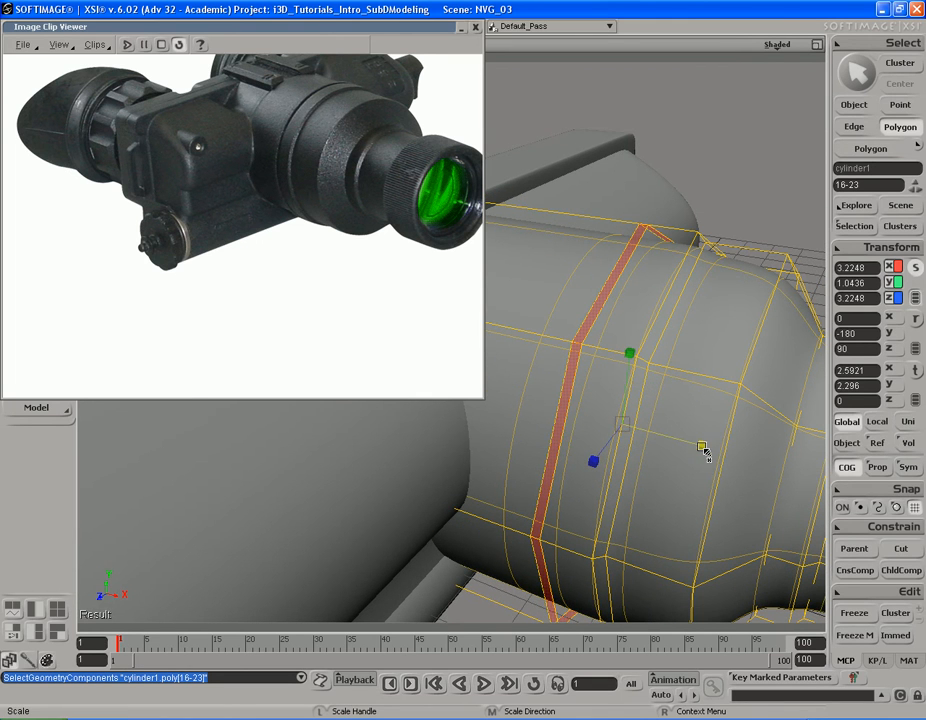
mouse_move(703, 452)
left_mouse_down()
mouse_move(641, 437)
mouse_move(652, 438)
mouse_move(649, 428)
left_mouse_up()
Step: Duplicate the polygons of the narrow loop and scale the new loop slightly inward by a factor of about 0.988
key("ctrl+d")
key("s")
mouse_move(713, 362)
right_mouse_down()
mouse_move(688, 343)
mouse_move(706, 354)
mouse_move(701, 364)
mouse_move(703, 343)
right_mouse_up()
key("x")
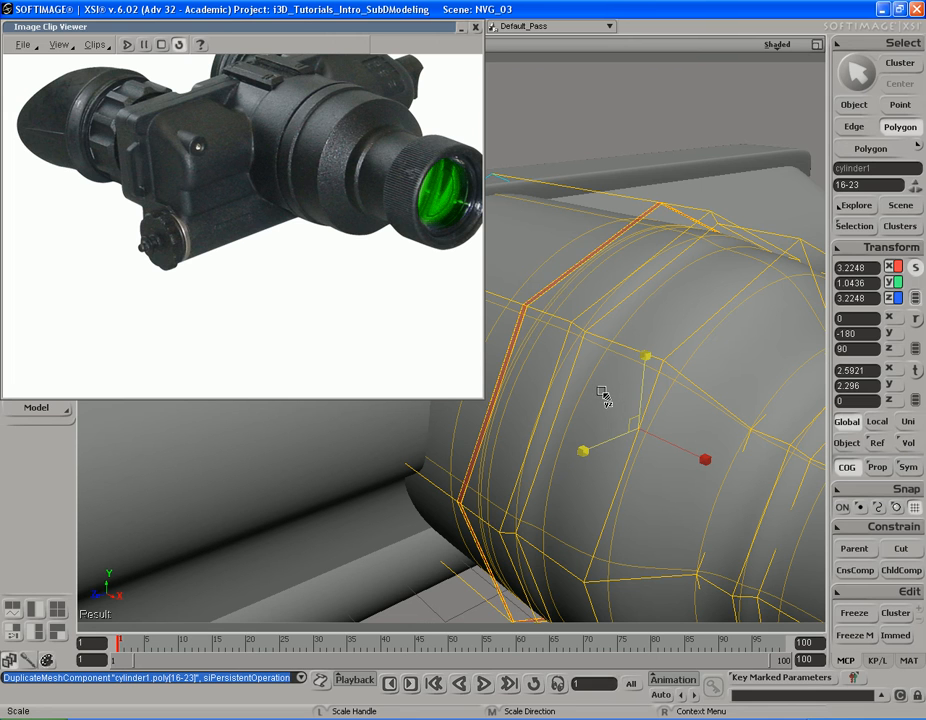
left_click_drag(601, 391, 608, 392)
key("s")
middle_click_drag(695, 380, 513, 382)
left_click_drag(810, 326, 718, 378)
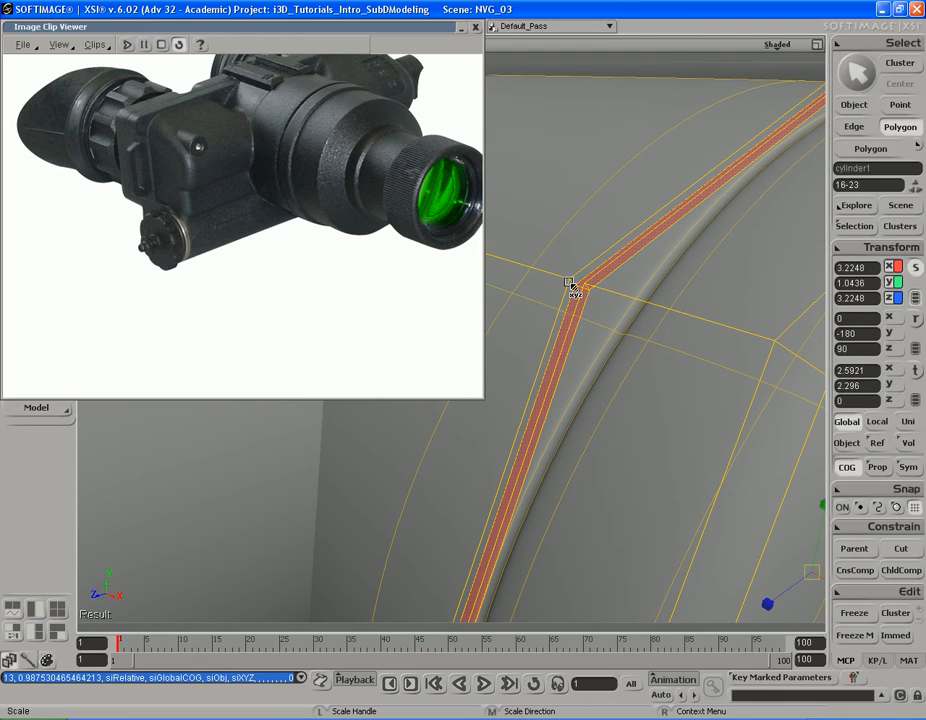
Step: Duplicate the polygon loop again and scale it inward by a factor of about 0.857 to form a groove around the barrel
key("s")
middle_click_drag(628, 333, 649, 354)
mouse_move(649, 354)
left_mouse_down()
mouse_move(645, 331)
mouse_move(649, 340)
left_mouse_up()
key("ctrl+d")
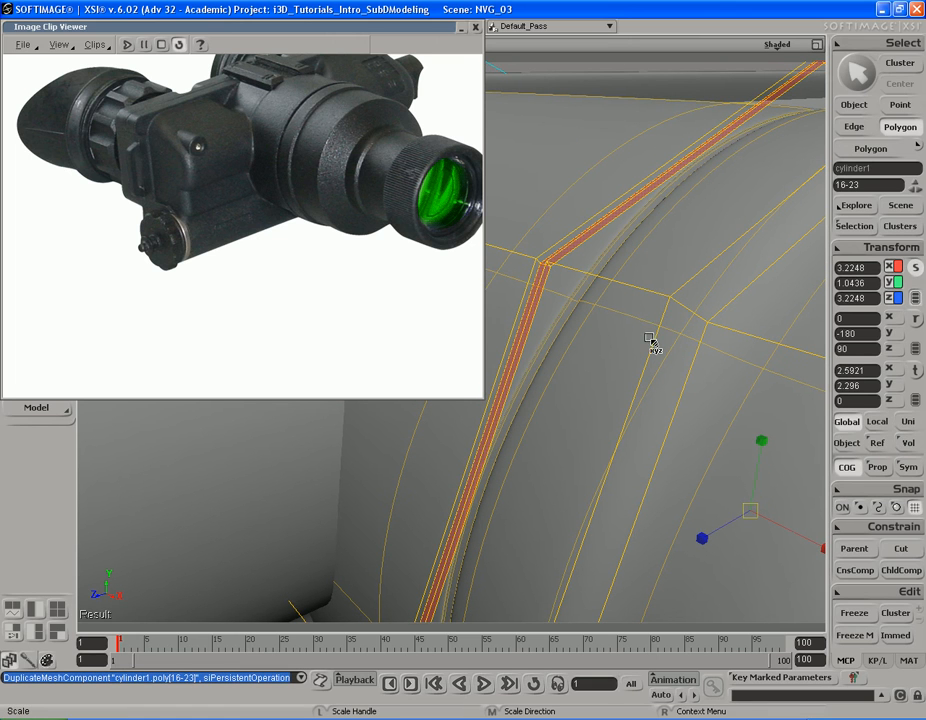
left_click_drag(714, 481, 743, 474)
key("s")
mouse_move(637, 426)
right_mouse_down()
mouse_move(672, 434)
mouse_move(649, 424)
mouse_move(649, 432)
right_mouse_up()
middle_click_drag(649, 432, 580, 408)
key("x")
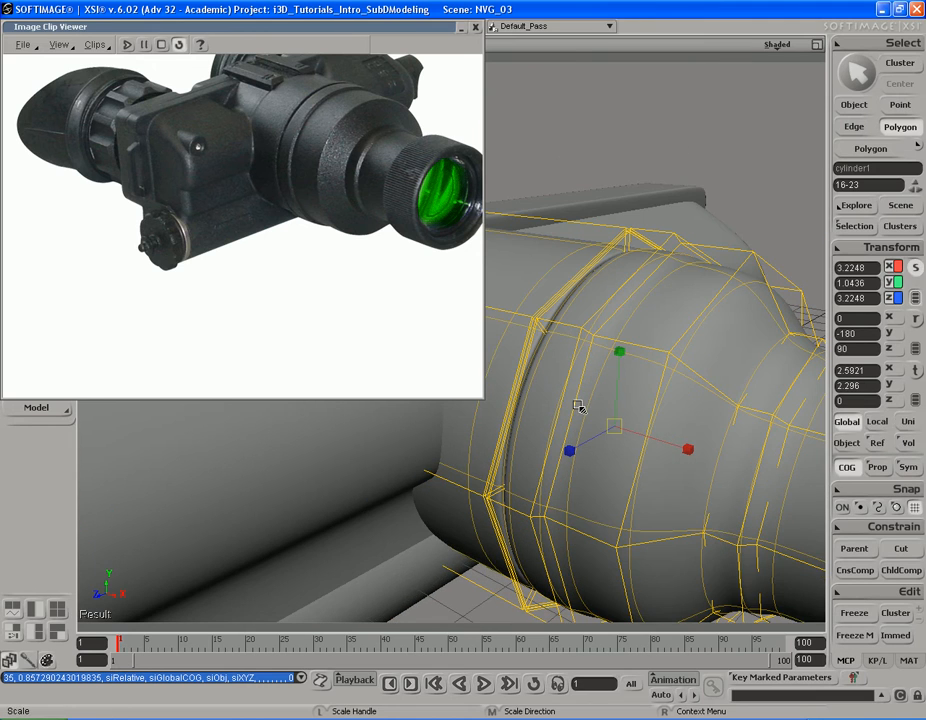
Step: Preview the barrel's new groove in a render region, then hide the region
key("s")
middle_click_drag(648, 404, 550, 403)
right_click_drag(550, 403, 616, 391)
middle_click_drag(652, 391, 765, 396)
middle_click_drag(622, 380, 768, 378)
left_click_drag(587, 383, 657, 362)
key("x")
key("q")
left_click_drag(698, 233, 497, 407)
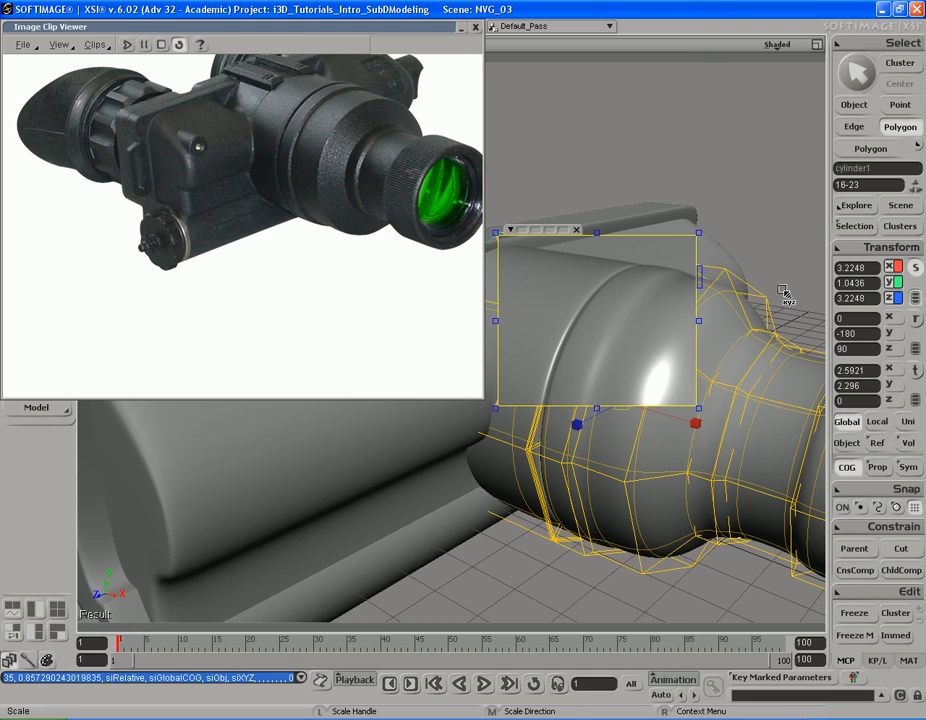
key("q")
middle_click(750, 248)
Step: Split the eight lengthwise edges between the groove and the barrel's raised step at a ratio of 96.846
key("s")
left_click_drag(672, 374, 618, 399)
right_click_drag(618, 399, 597, 401)
middle_click_drag(702, 398, 591, 411)
key("space")
key("s")
left_click_drag(675, 424, 629, 401)
mouse_move(629, 401)
right_mouse_down()
mouse_move(630, 393)
mouse_move(621, 399)
mouse_move(629, 397)
right_mouse_up()
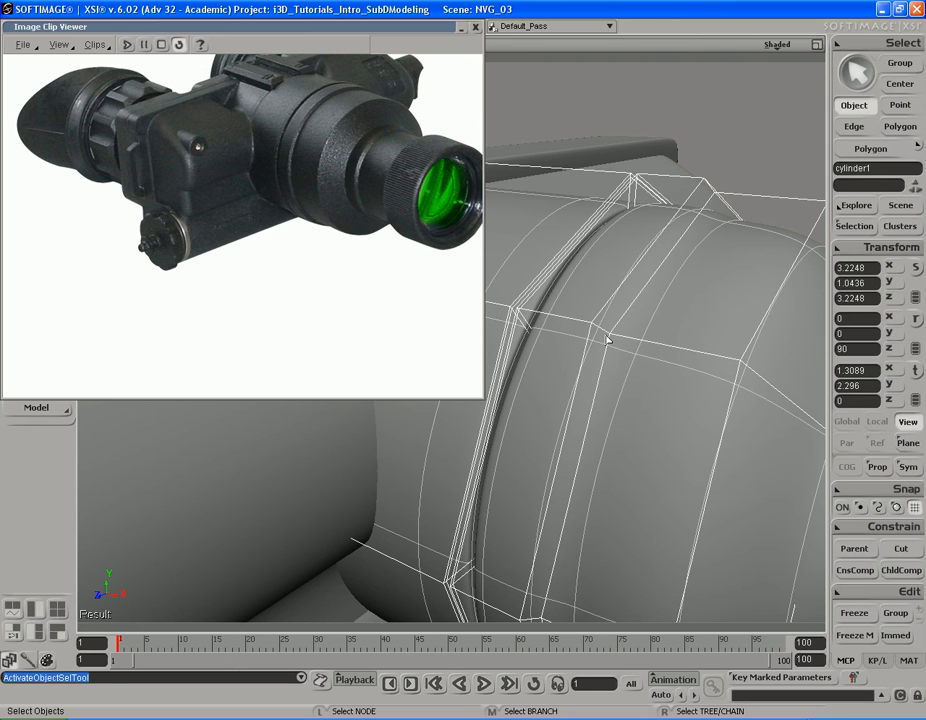
key("e")
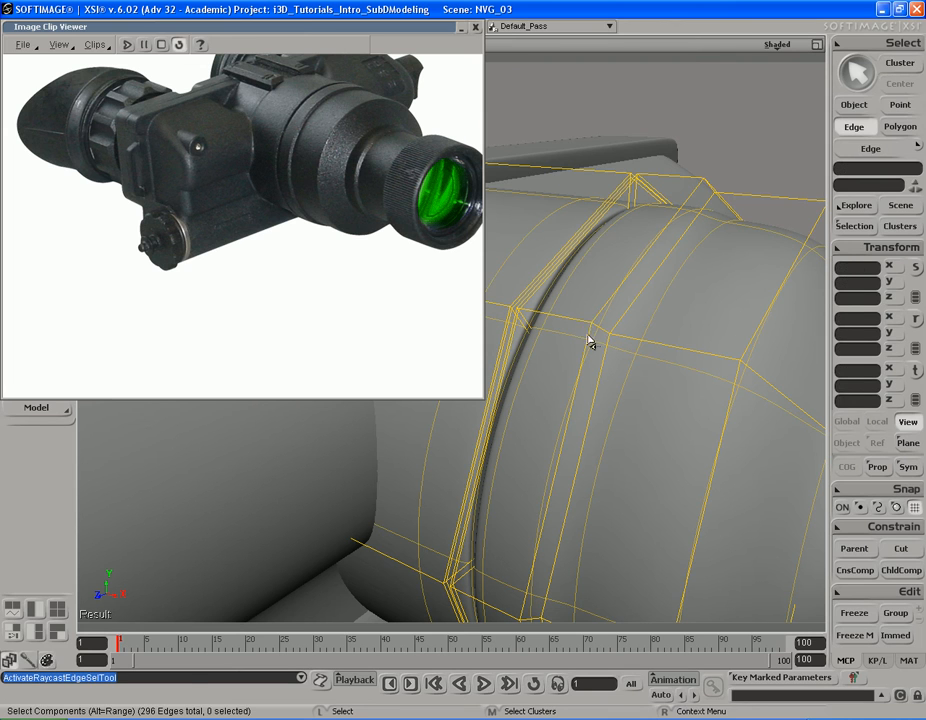
left_click(587, 321)
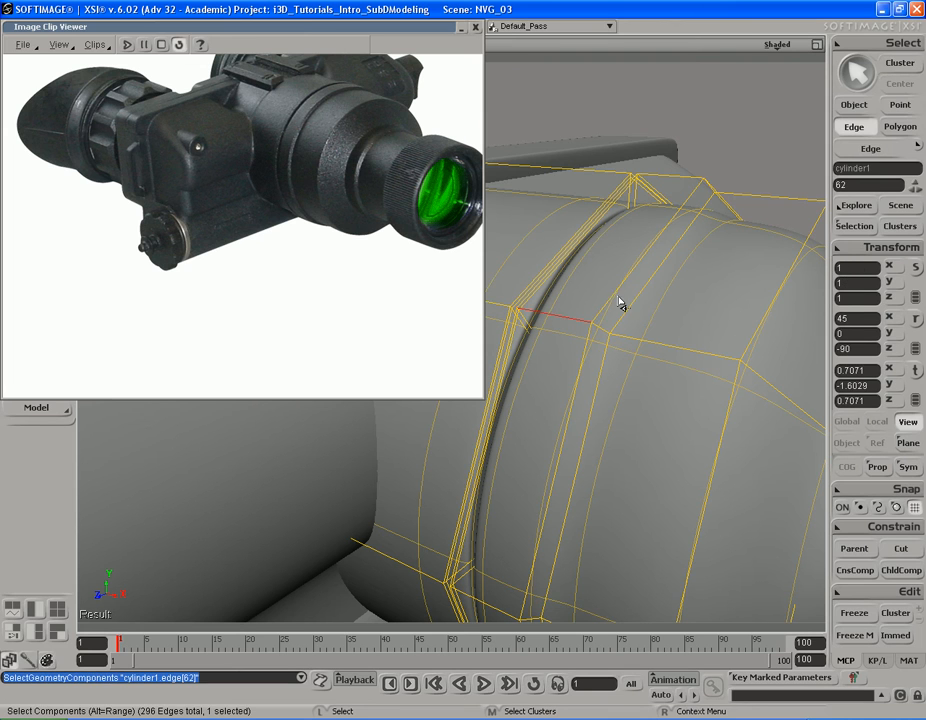
middle_click(689, 183, "alt")
key("s")
right_click_drag(654, 331, 630, 314)
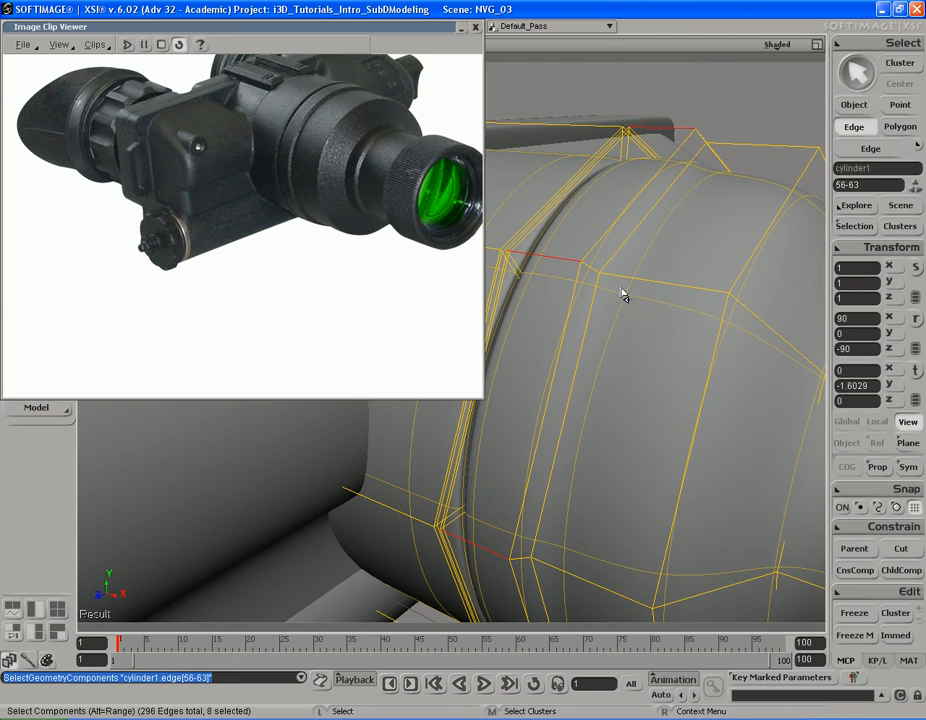
right_click(625, 243)
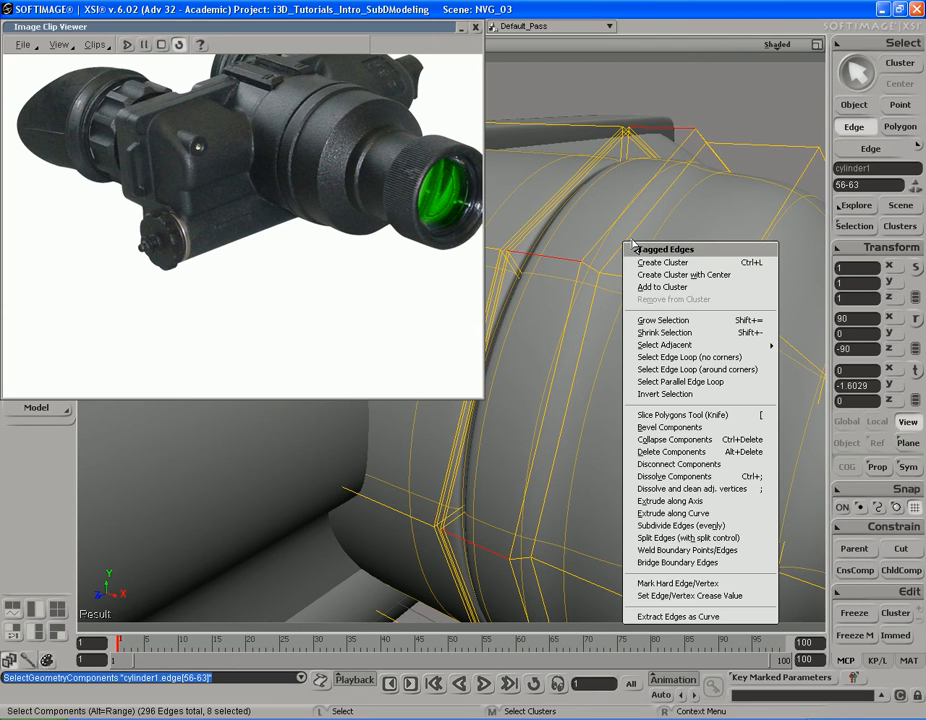
left_click(688, 537)
left_click_drag(240, 177, 304, 185)
left_click(305, 123)
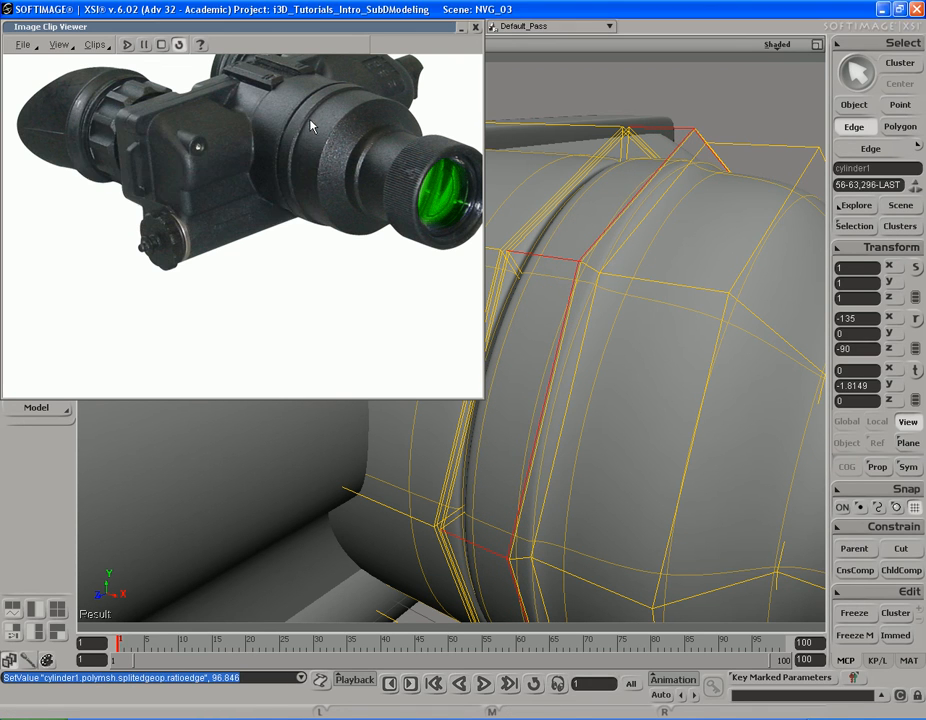
Step: Split the eight short edges on the slope of the barrel's step at a ratio of 13.215
left_click(590, 268)
key("alt")
left_click(525, 567, "alt")
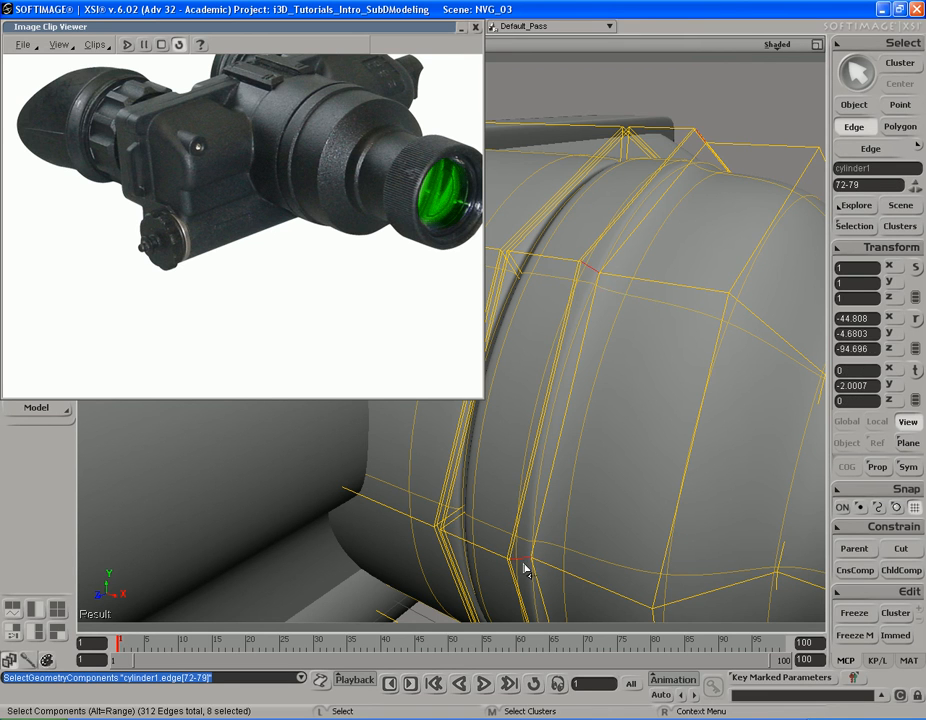
key("s")
mouse_move(649, 426)
right_mouse_down()
mouse_move(649, 310)
mouse_move(648, 430)
mouse_move(647, 401)
right_mouse_up()
right_click(624, 401)
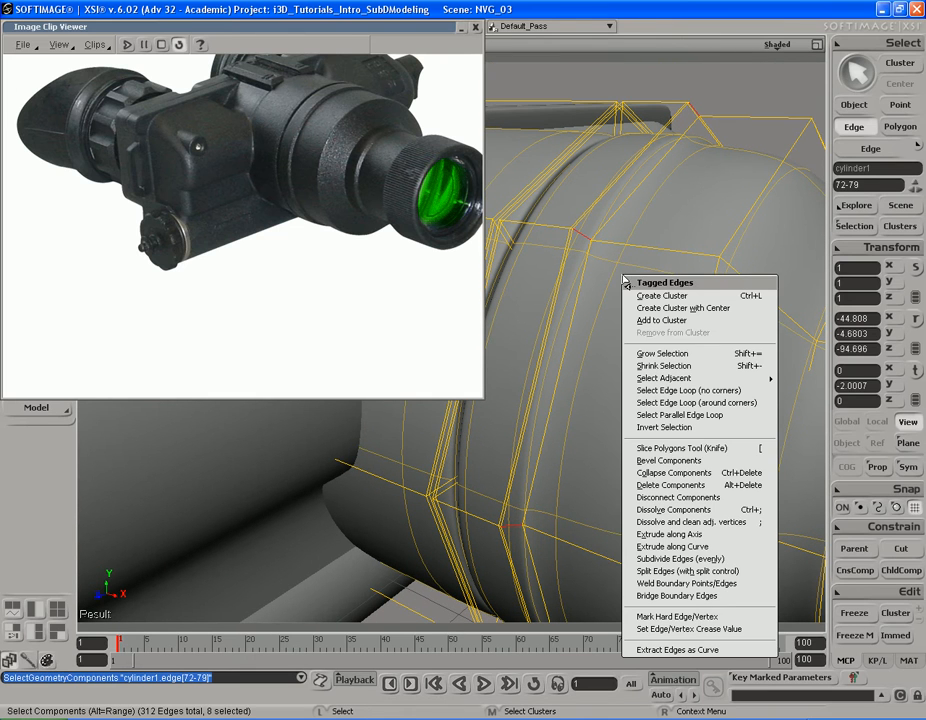
left_click(677, 571)
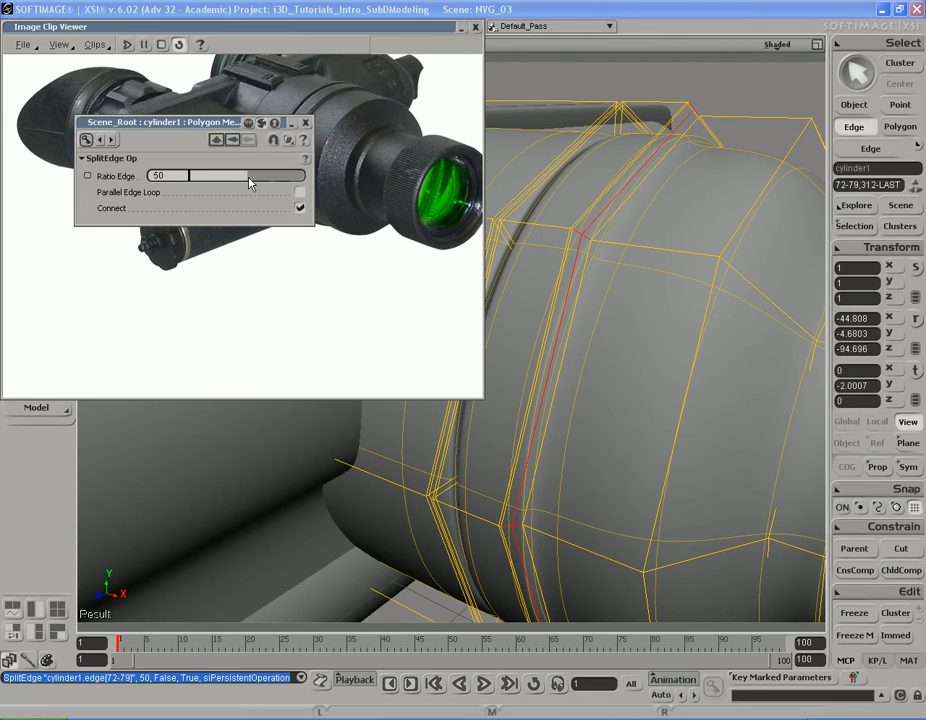
left_click_drag(248, 183, 207, 185)
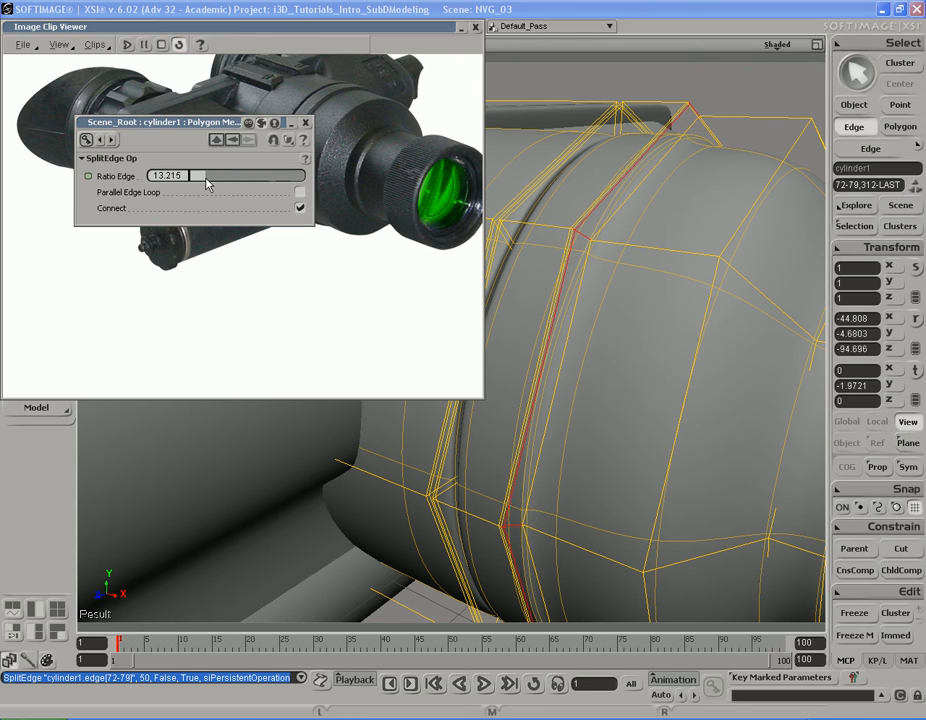
Step: Preview the sharpened step edge in a render region, hide the region and close the split settings
key("q")
left_click_drag(710, 132, 518, 322)
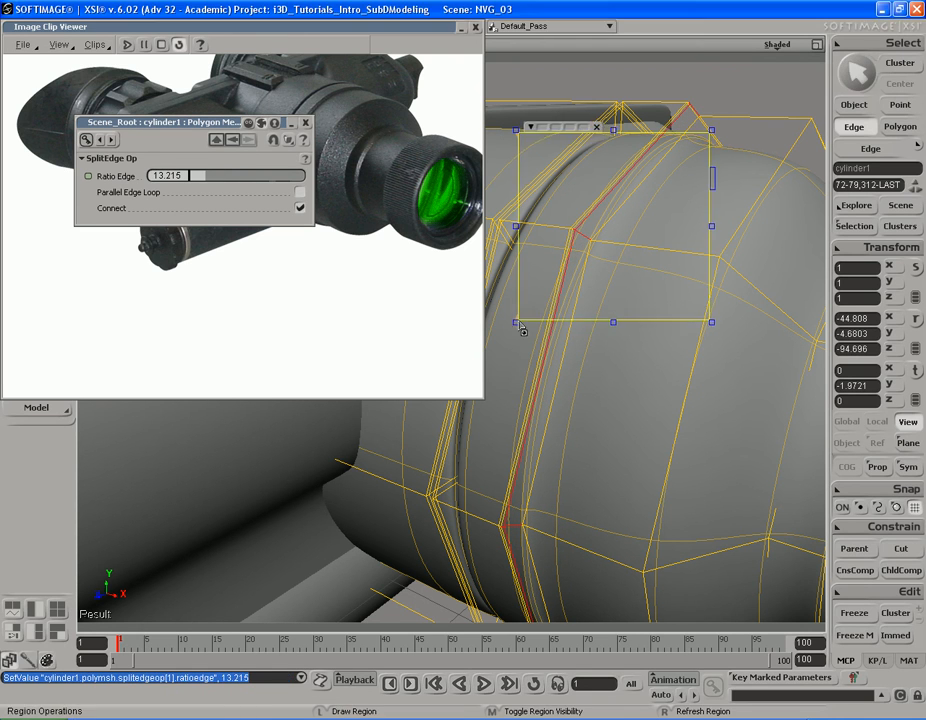
key("q")
middle_click(760, 173)
left_click(307, 123)
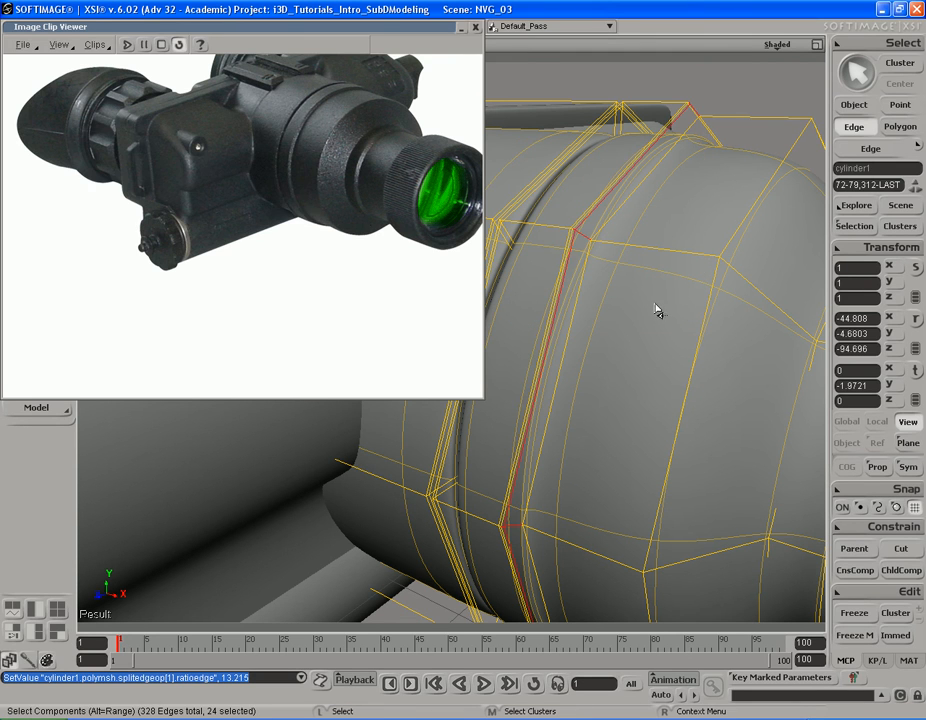
Step: Split the remaining short edges on the step's slope at a ratio of 8.813 to tighten its outer side
left_click(585, 239)
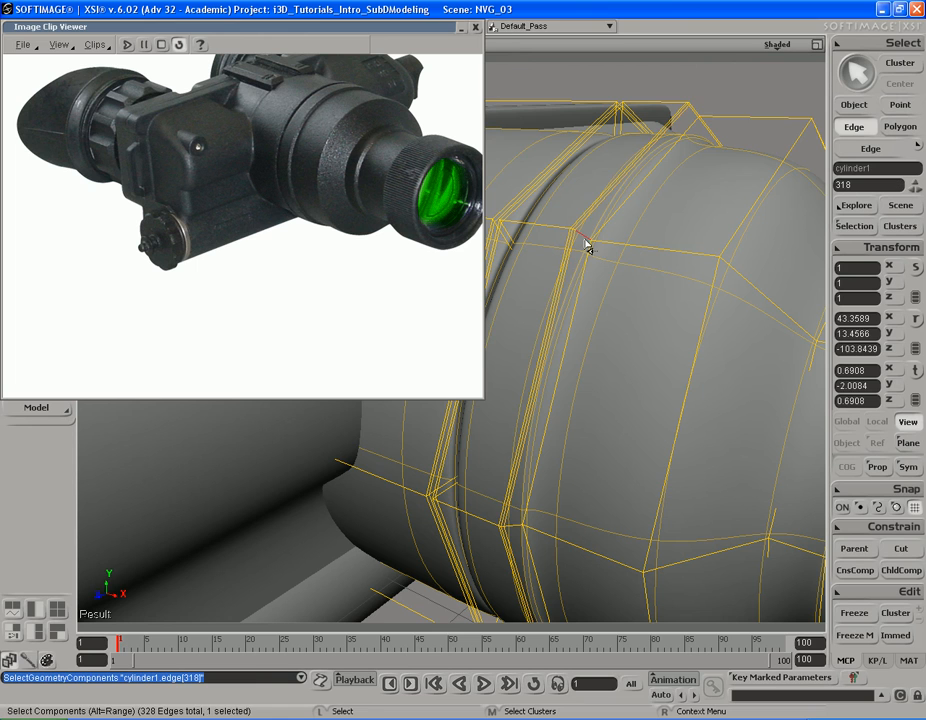
key("s")
left_click_drag(588, 367, 588, 291)
key("alt")
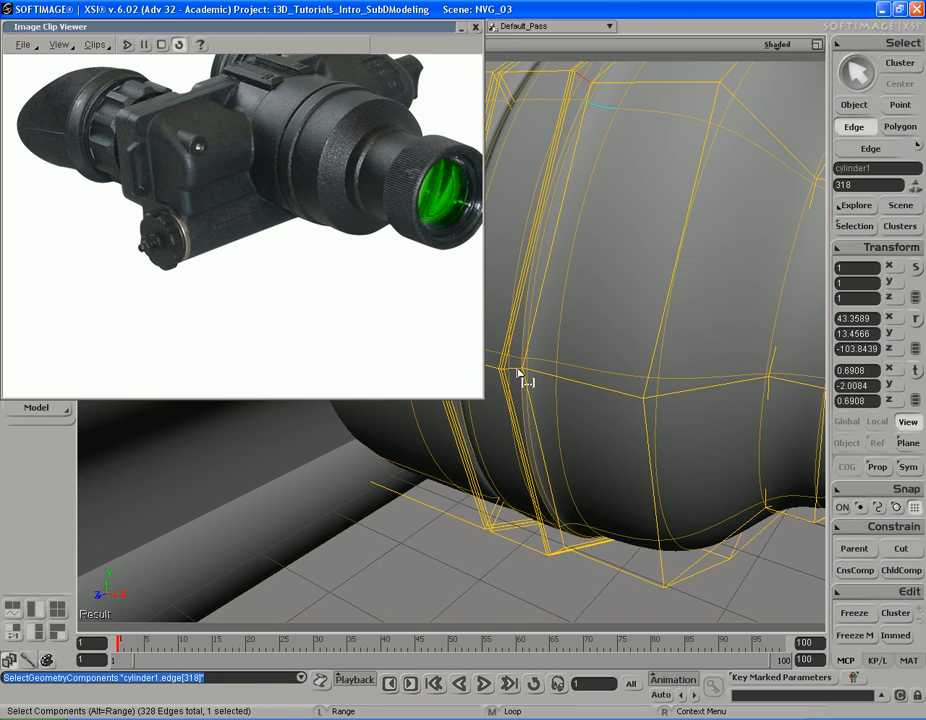
left_click(519, 379, "alt")
key("s")
left_click_drag(614, 267, 632, 252)
right_click(630, 244)
mouse_move(683, 344)
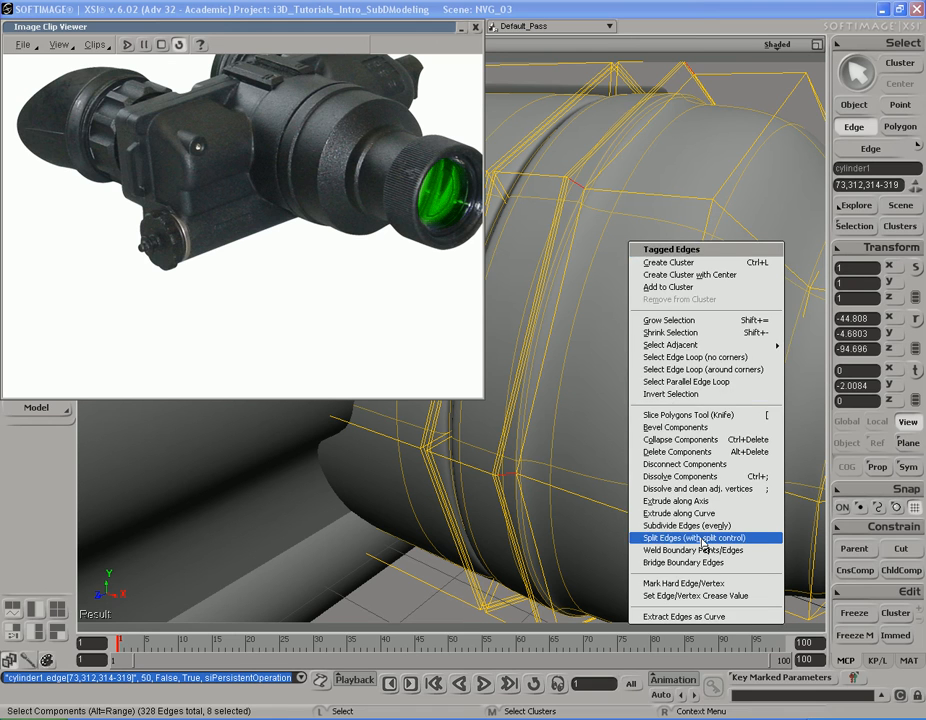
left_click(690, 537)
left_click_drag(240, 182, 203, 180)
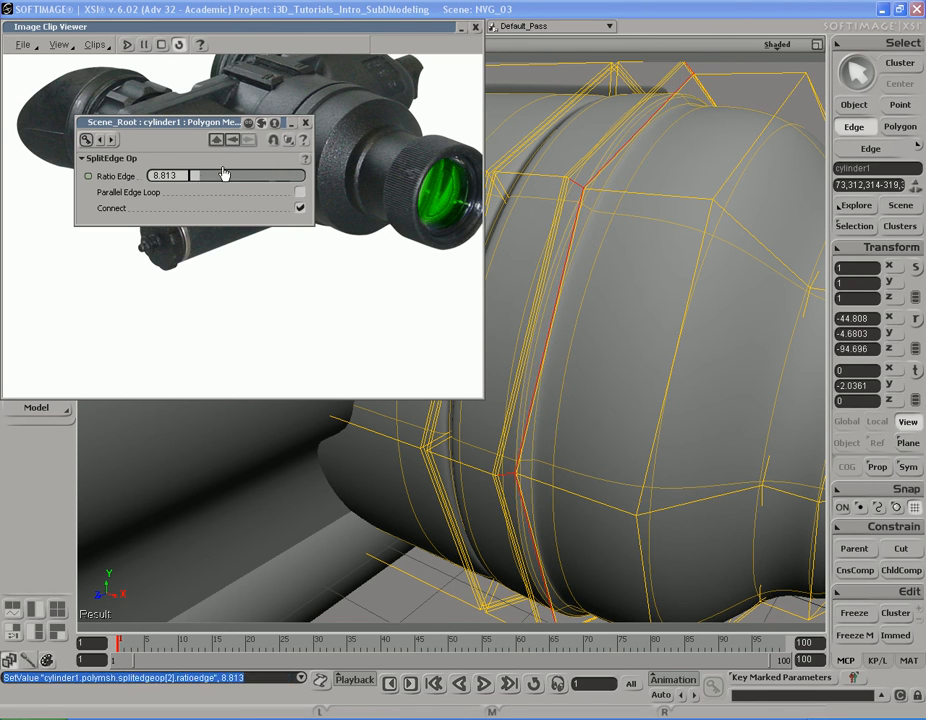
left_click(306, 123)
Step: Split the eight lengthwise edges of the wide band just in front of the step close to the step's outer edge
key("s")
middle_click_drag(530, 235, 647, 172)
left_click_drag(647, 172, 596, 245)
left_click(626, 248)
key("s")
middle_click_drag(597, 248, 639, 236)
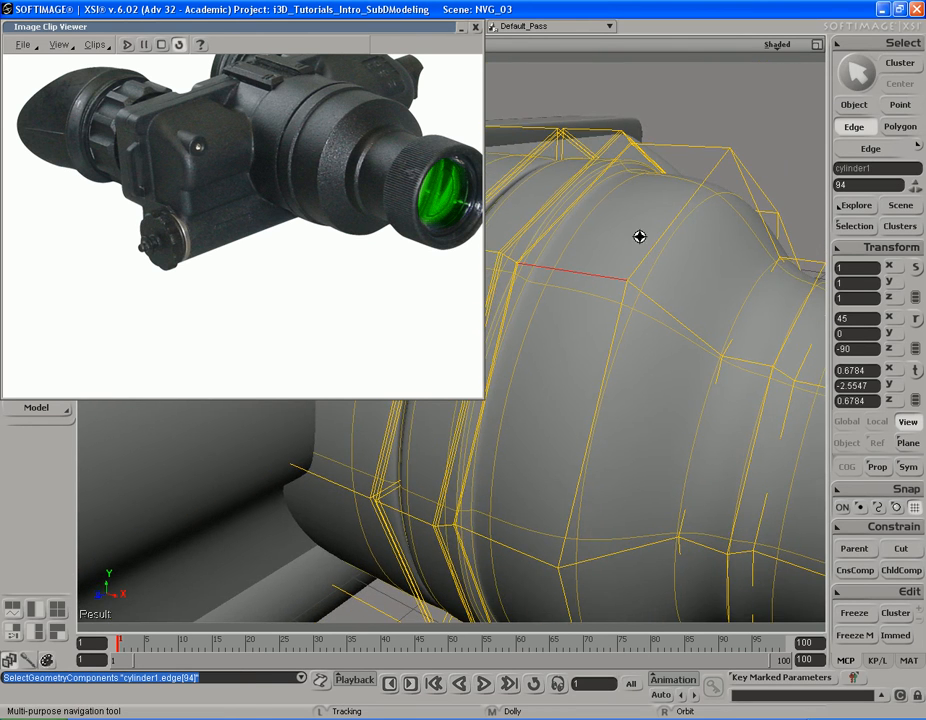
middle_click(693, 156, "alt")
key("s")
left_click_drag(662, 298, 595, 248)
right_click(595, 248)
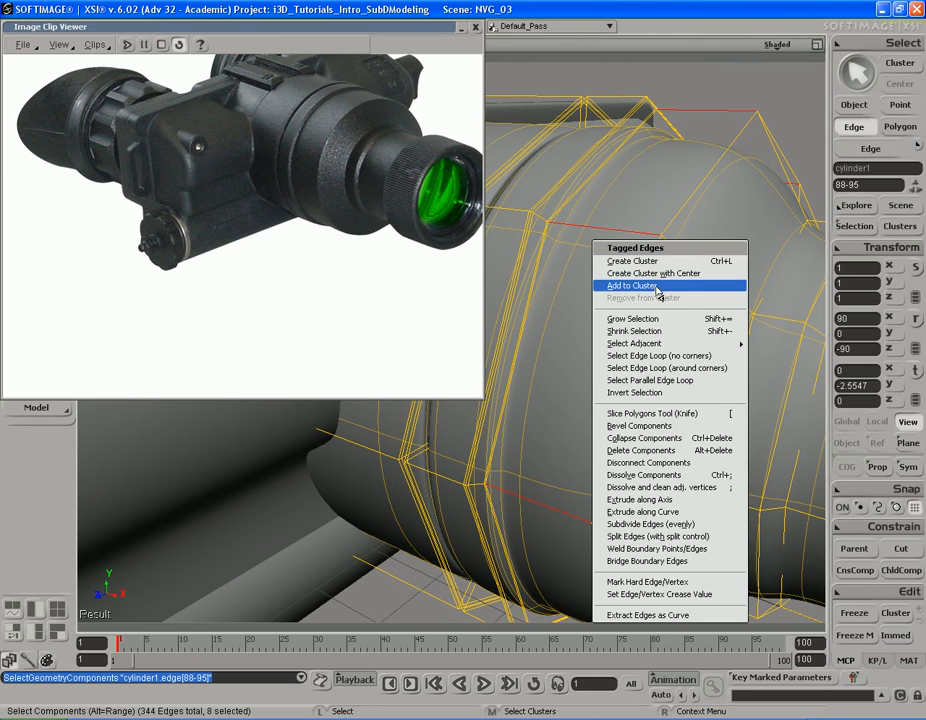
left_click(670, 537)
key("s")
middle_click_drag(672, 263, 593, 223)
left_click_drag(593, 223, 544, 300)
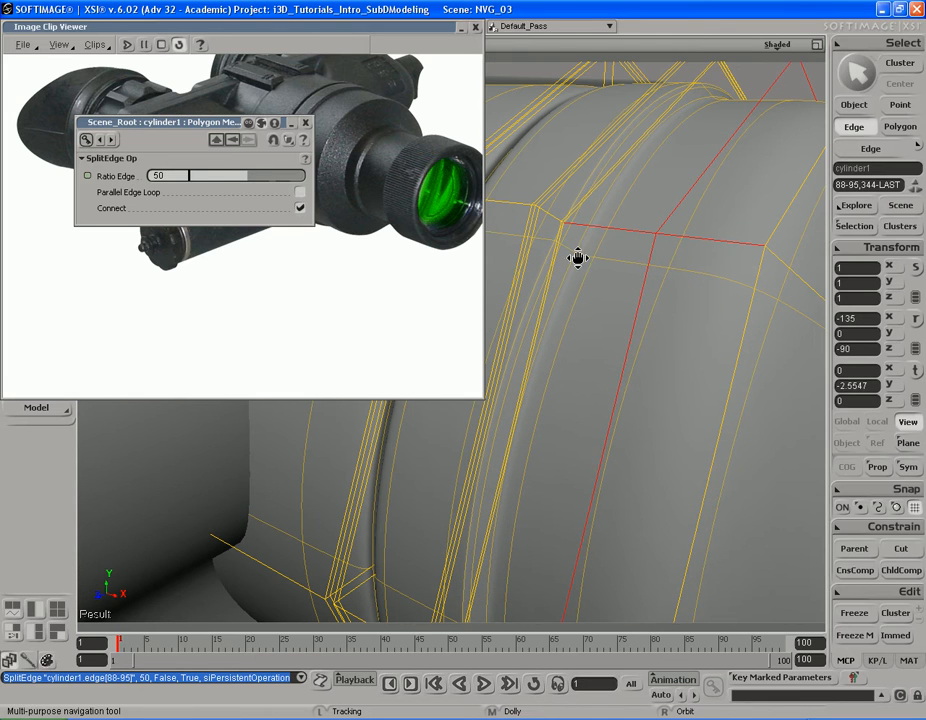
left_click_drag(247, 180, 195, 178)
left_click(307, 123)
Step: Preview the barrel's tightened step in a render region, hide the region and inspect the wide front band up close
key("s")
right_click_drag(670, 318, 513, 172)
left_click_drag(510, 158, 694, 334)
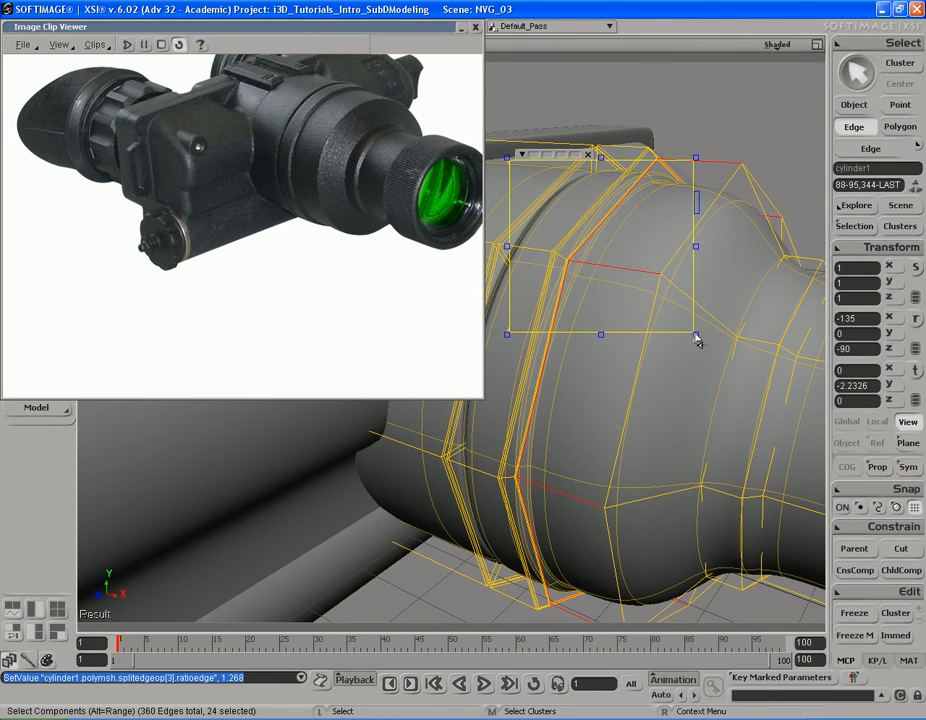
key("q")
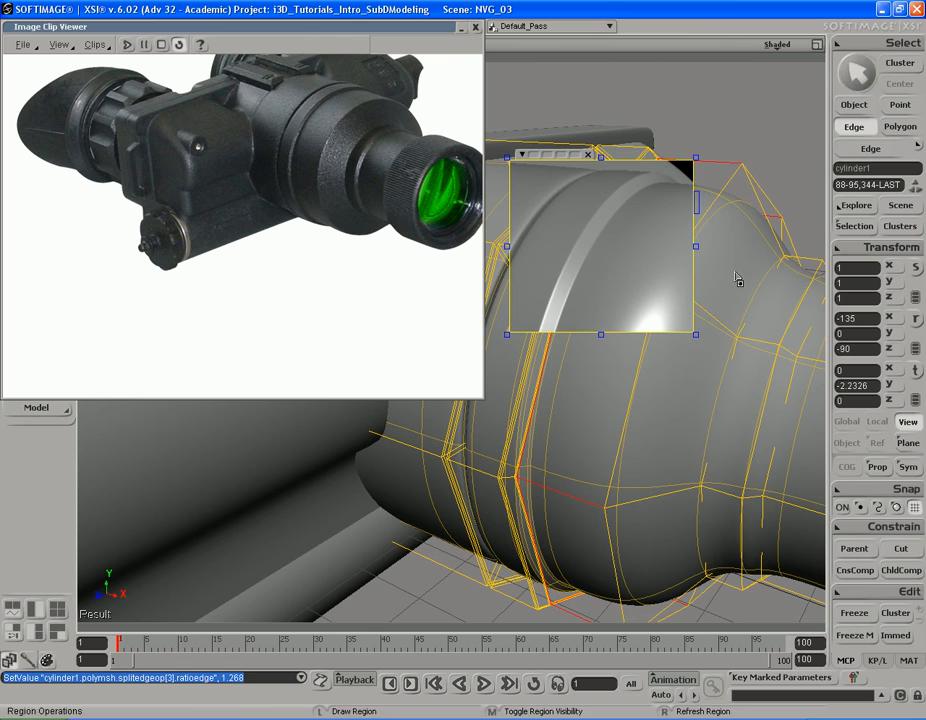
middle_click(740, 283)
key("s")
middle_click_drag(610, 372, 582, 358)
right_click_drag(657, 358, 615, 280)
left_click_drag(615, 280, 606, 374)
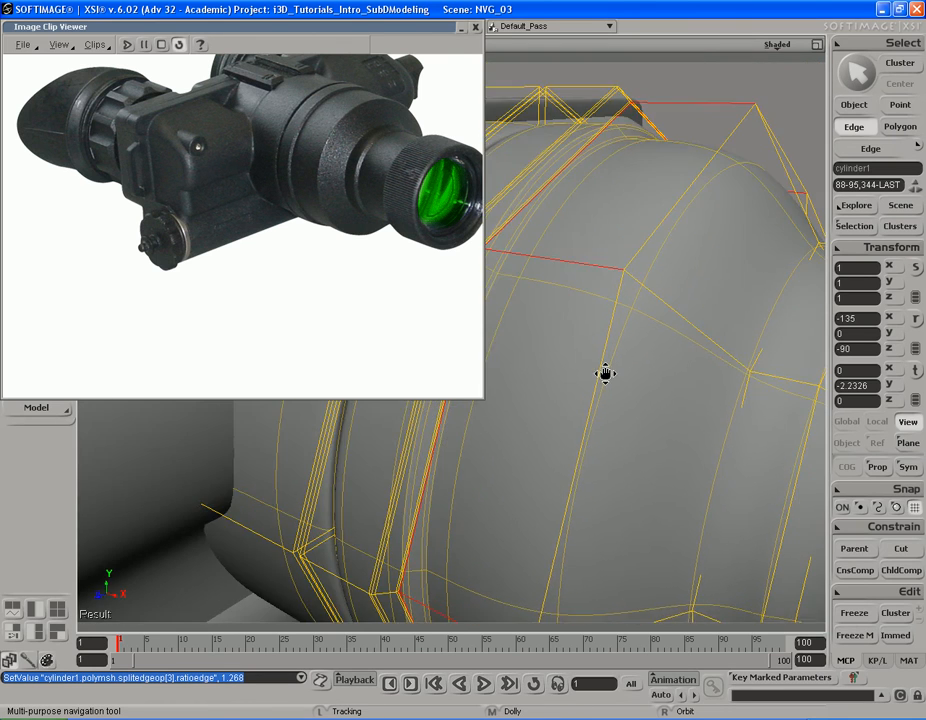
Step: Split the eight lengthwise edges of the wide front band at a ratio of 2.525, close to its front rim
middle_click_drag(535, 382, 634, 379)
left_click_drag(612, 401, 590, 355)
left_click(559, 228)
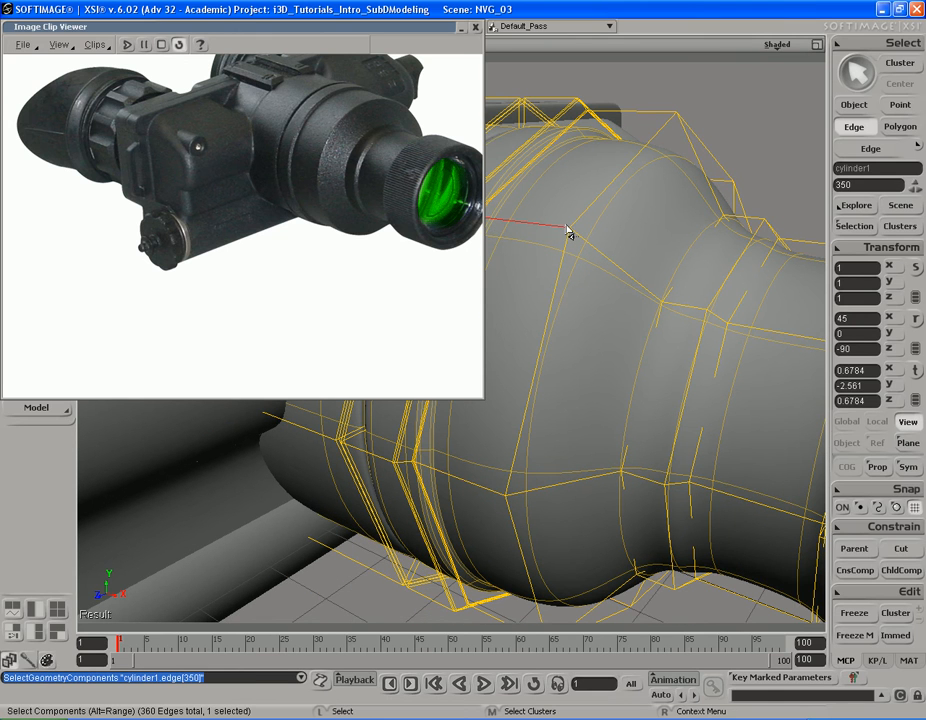
middle_click(665, 122, "alt")
right_click_drag(641, 207, 658, 200)
right_click(584, 299)
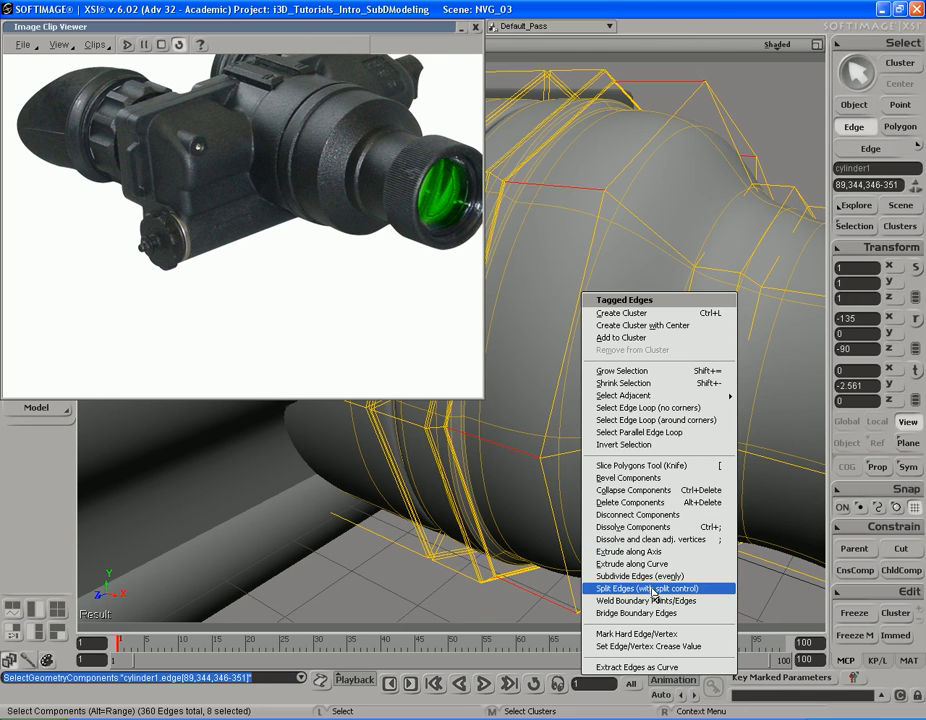
left_click(645, 588)
left_click_drag(245, 181, 195, 179)
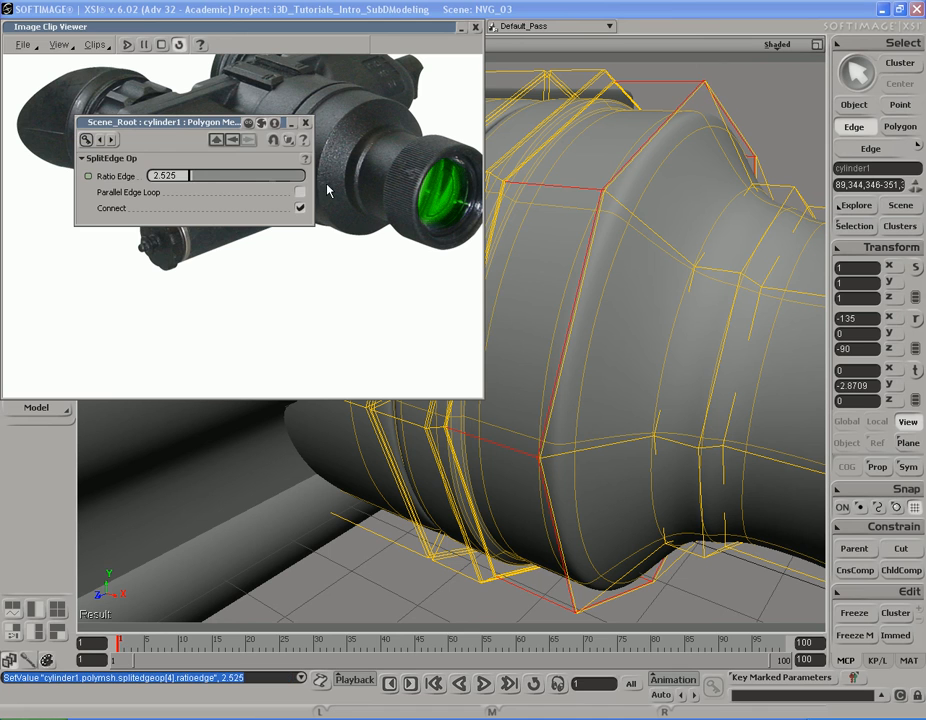
left_click(306, 122)
Step: Split the eight edges of the tapering section at a ratio of 1.896, right beside the wide band's front rim
left_click(616, 401)
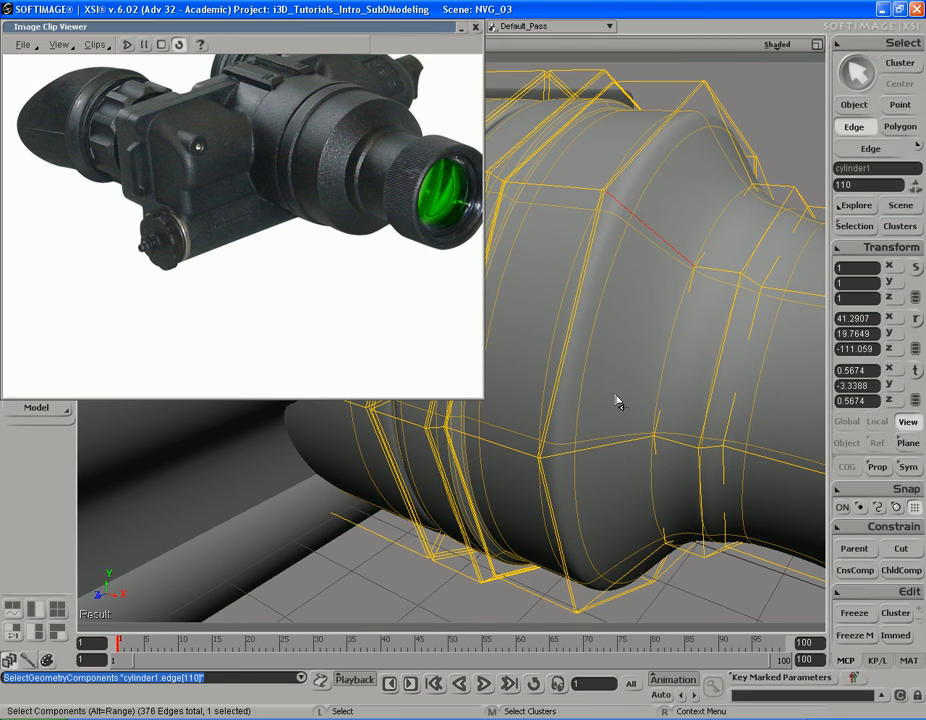
middle_click(605, 466, "alt")
right_click(630, 296)
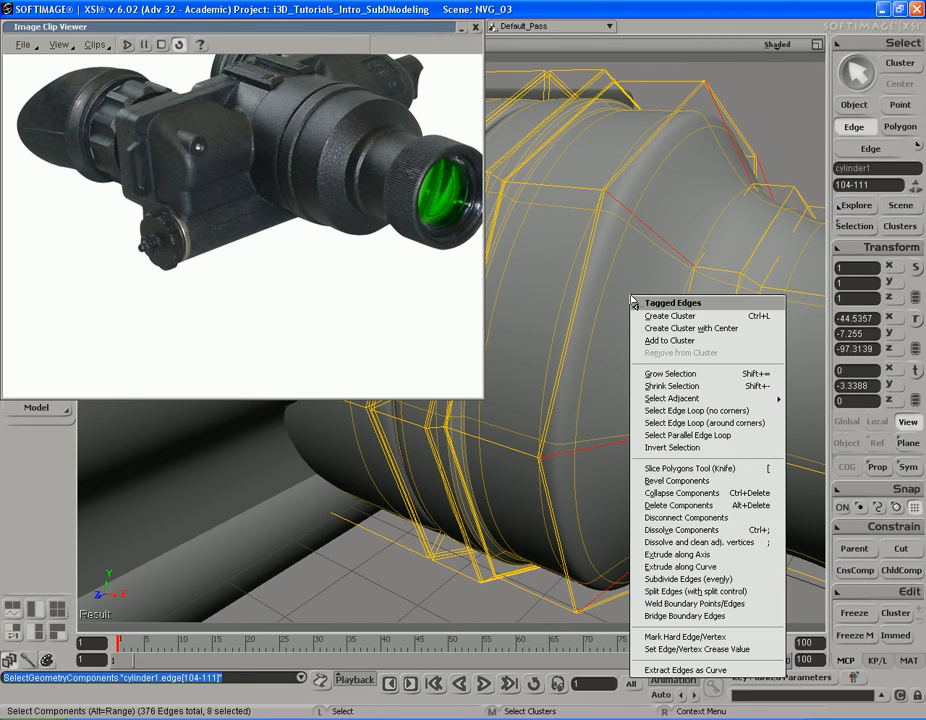
left_click(697, 591)
left_click_drag(246, 180, 194, 181)
left_click(305, 125)
Step: Split the tapering section's remaining long edges at a ratio of 1.896, close to its narrow front end
key("s")
left_click_drag(682, 309, 661, 308)
middle_click_drag(707, 310, 654, 311)
left_click_drag(654, 311, 603, 313)
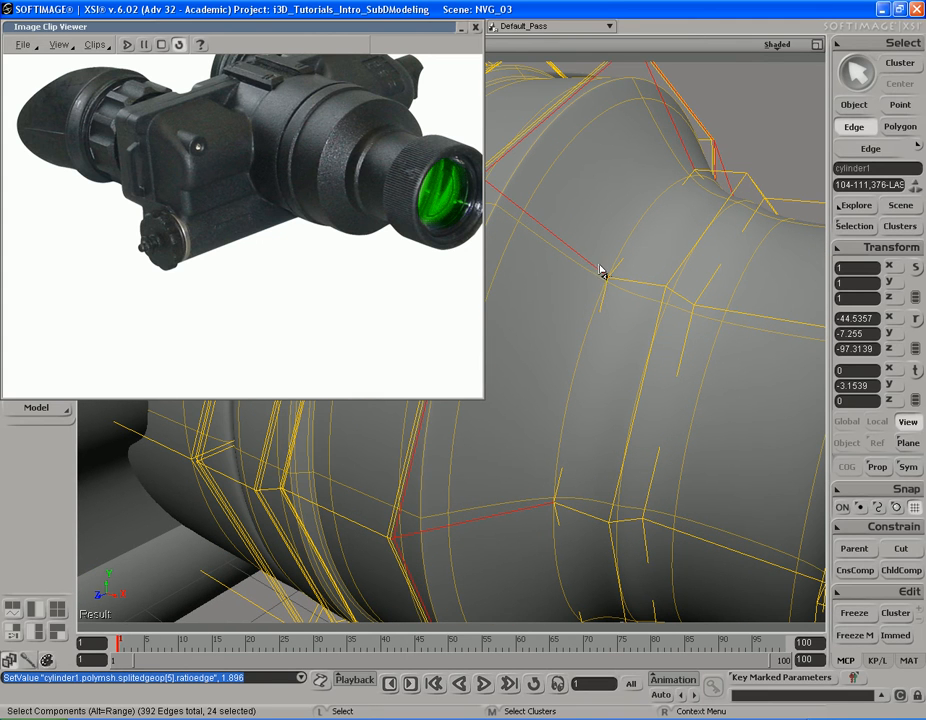
left_click(581, 331)
left_click(531, 537, "alt")
right_click(558, 342)
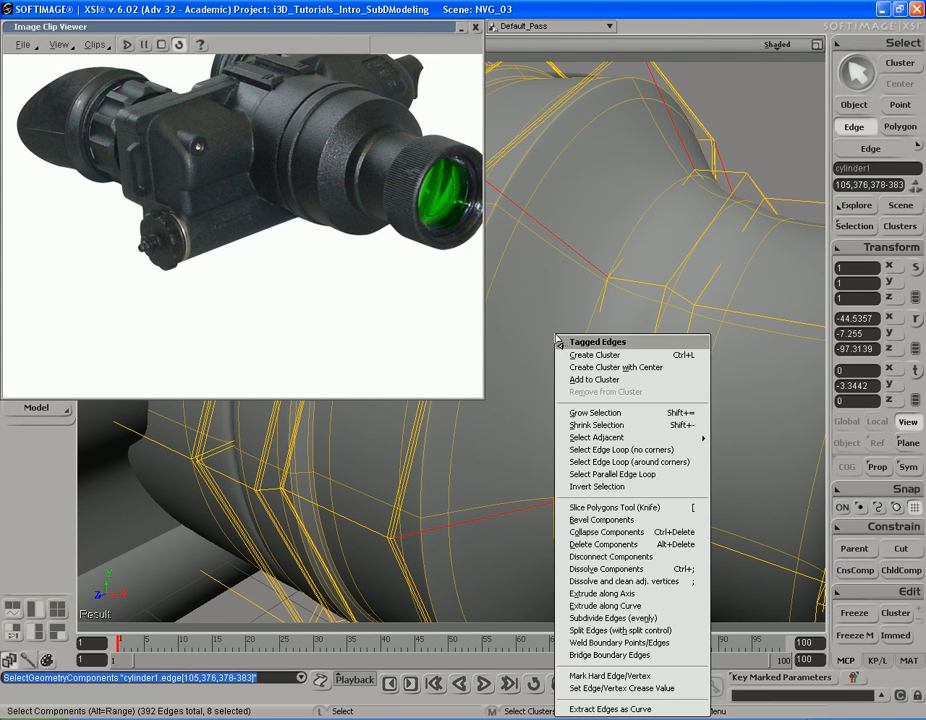
left_click(620, 630)
left_click_drag(265, 186, 195, 178)
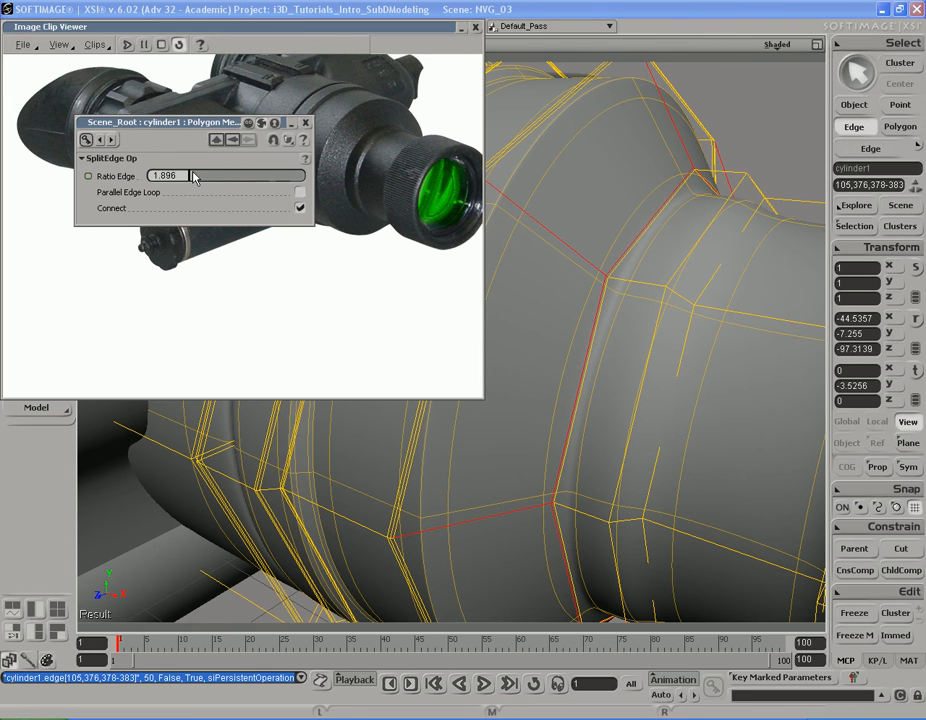
Step: Split the eight short edges of the narrow band in front of the taper at a ratio of 4.412, close to the taper
left_click(645, 289)
key("alt")
middle_click(590, 533, "alt")
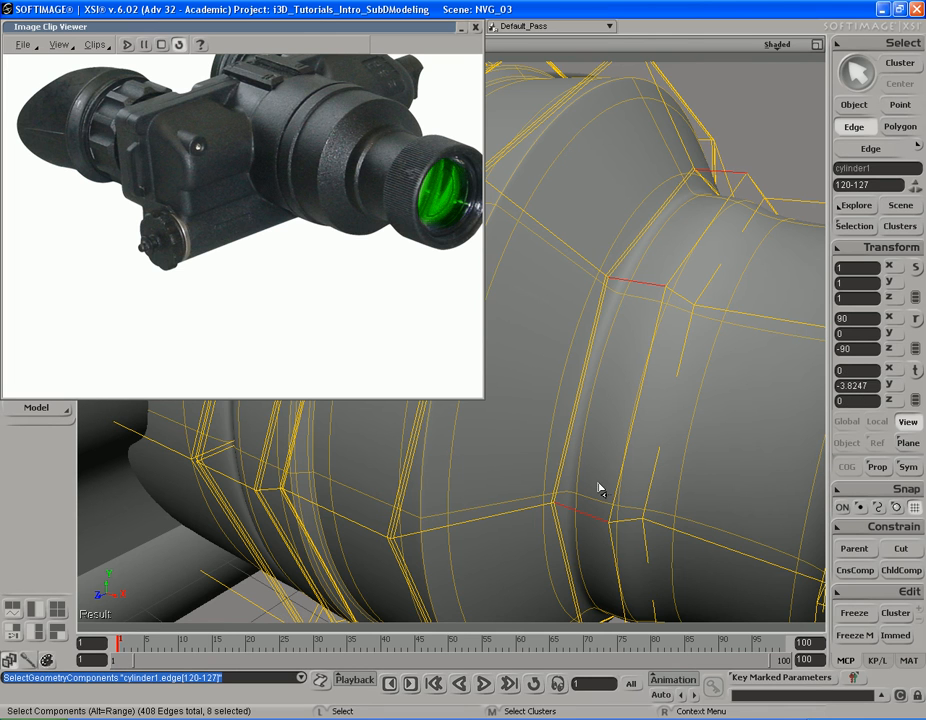
key("s")
middle_click_drag(558, 440, 608, 427)
right_click(593, 328)
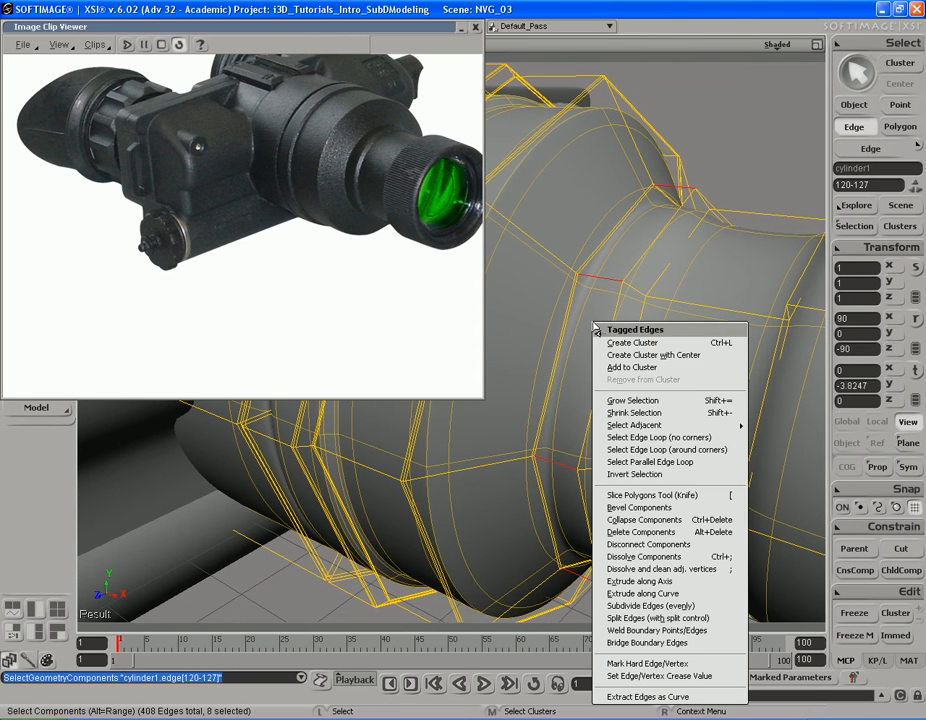
left_click(640, 531)
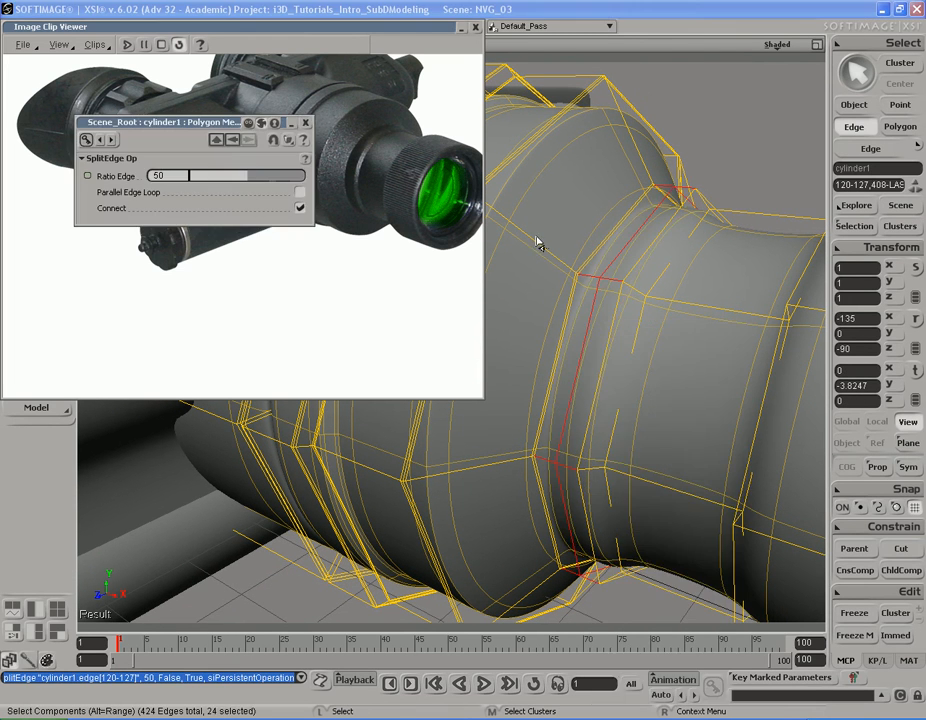
left_click_drag(243, 180, 205, 179)
key("s")
middle_click_drag(676, 258, 419, 245)
left_click_drag(203, 177, 195, 179)
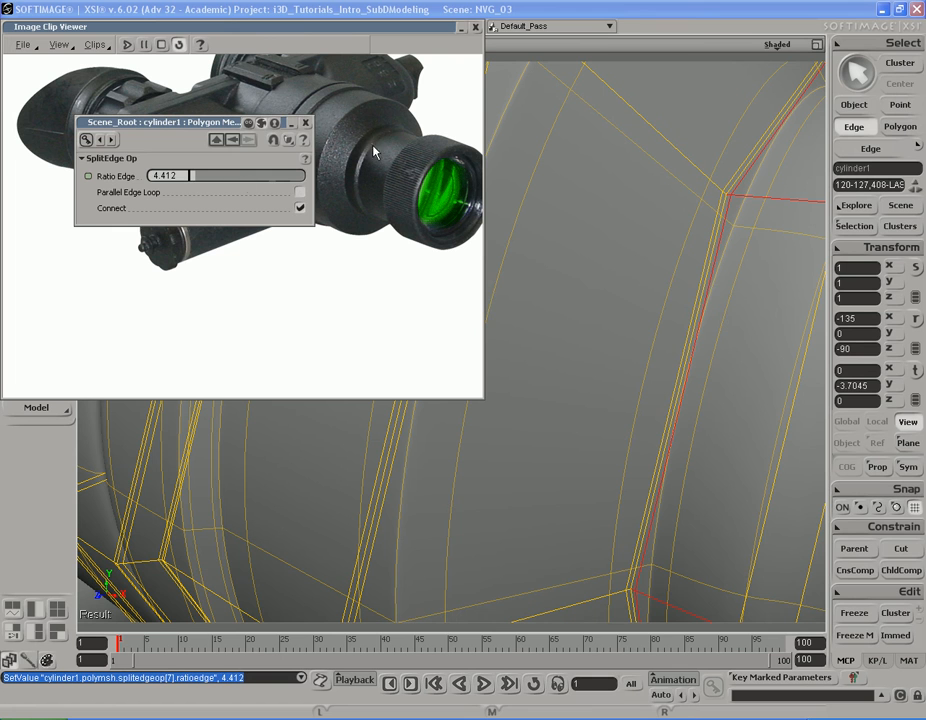
left_click(305, 123)
Step: Preview the sharpened taper and narrow band in a render region, and hide the region
middle_click_drag(587, 310, 688, 310)
right_click_drag(688, 310, 760, 170)
left_click_drag(744, 156, 468, 354)
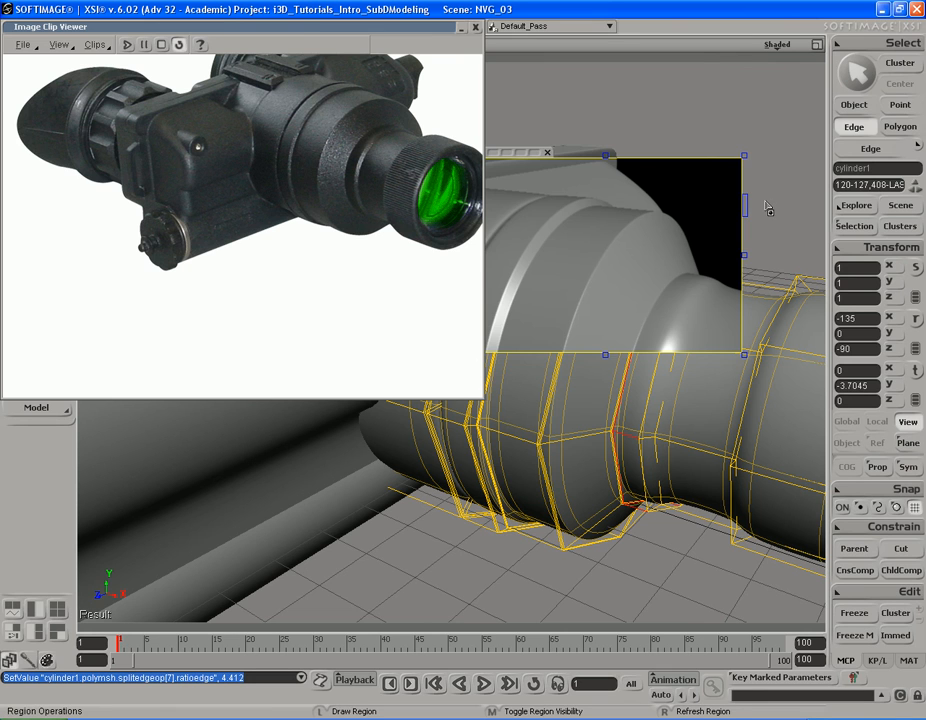
key("q")
middle_click(768, 208)
Step: Split the narrow band's remaining short edges at a ratio of 5.04, close to the band's front side
key("s")
right_click_drag(732, 316, 726, 318)
middle_click_drag(726, 318, 628, 336)
left_click_drag(672, 346, 652, 280)
middle_click_drag(652, 280, 620, 298)
left_click(597, 248)
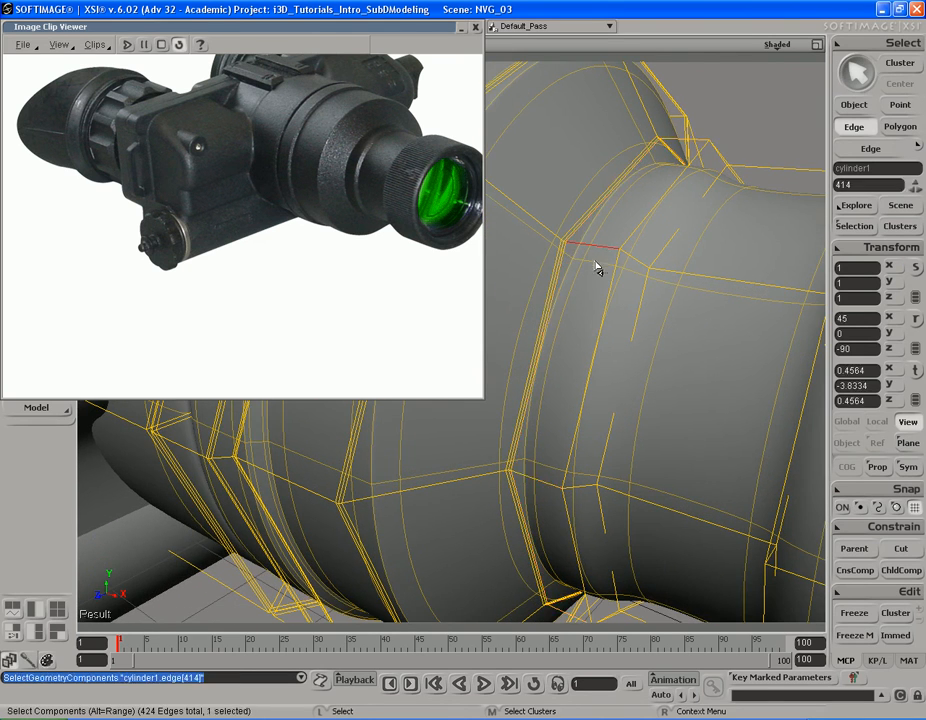
middle_click(551, 482, "alt")
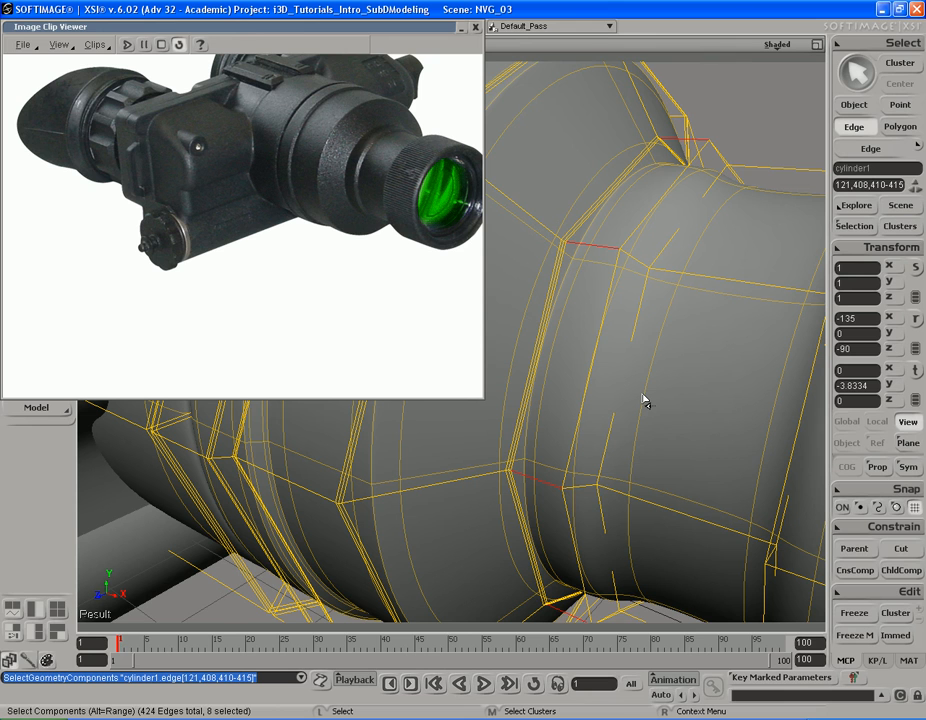
key("q")
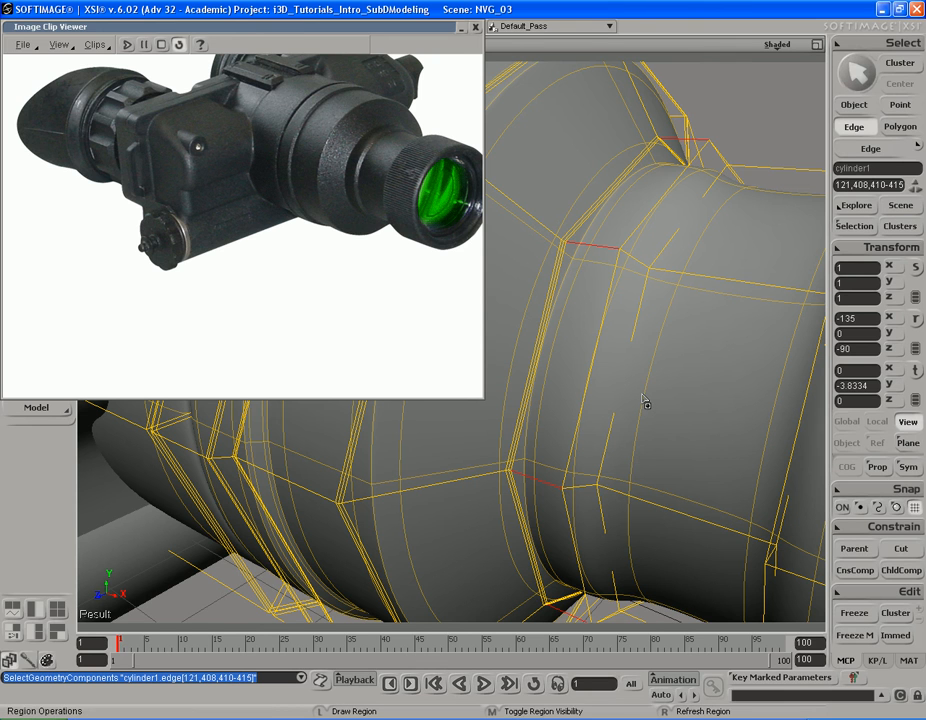
key("s")
left_click_drag(652, 376, 643, 379)
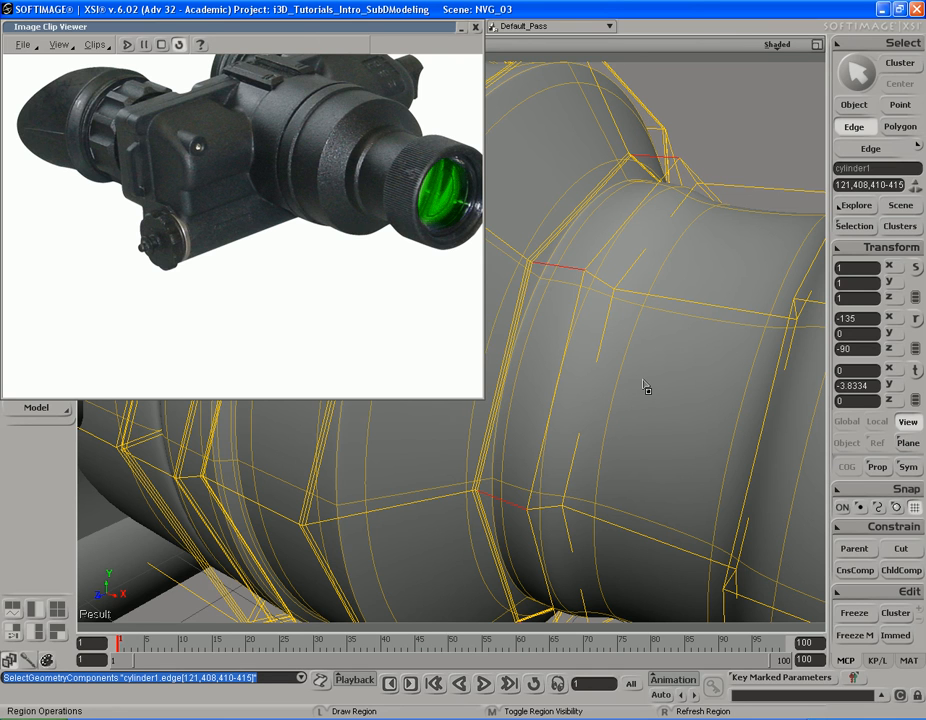
key("s")
left_click_drag(632, 356, 643, 364)
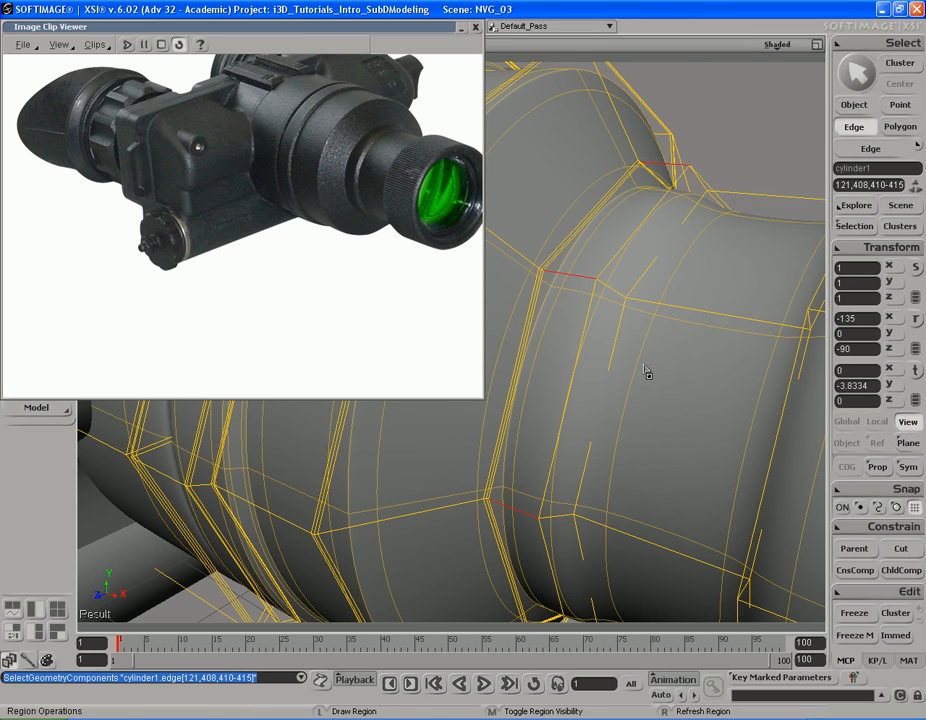
key("e")
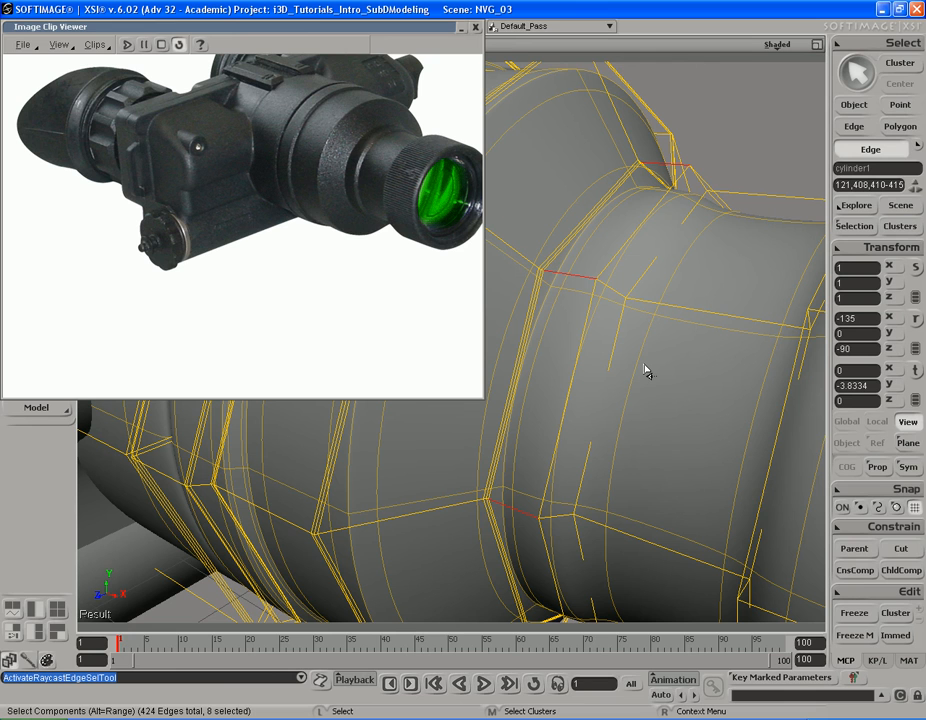
right_click(614, 270)
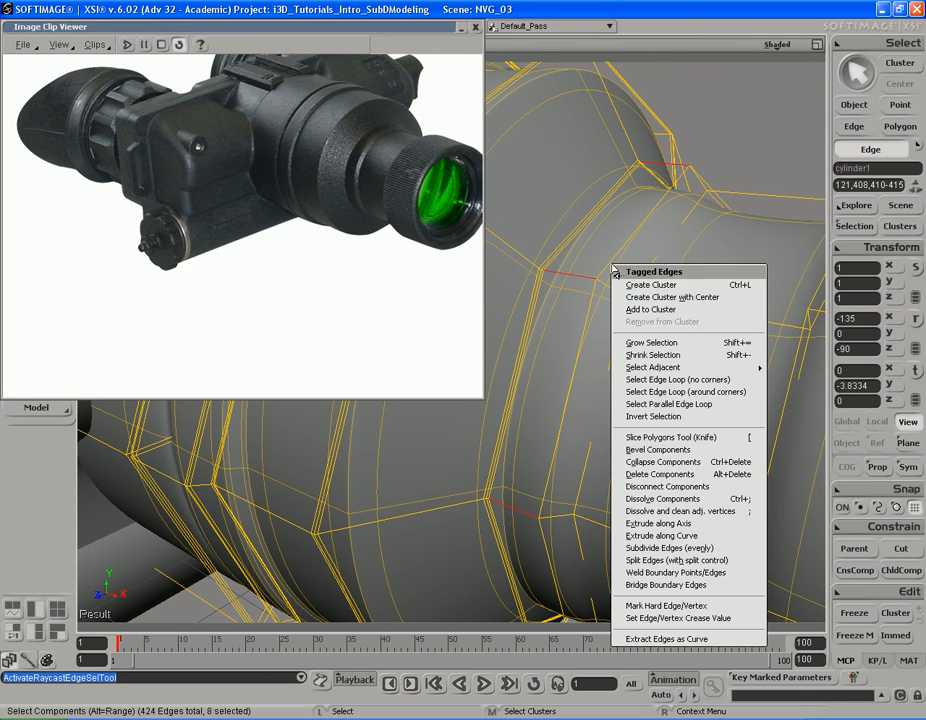
left_click(700, 560)
left_click_drag(244, 177, 197, 180)
left_click(305, 125)
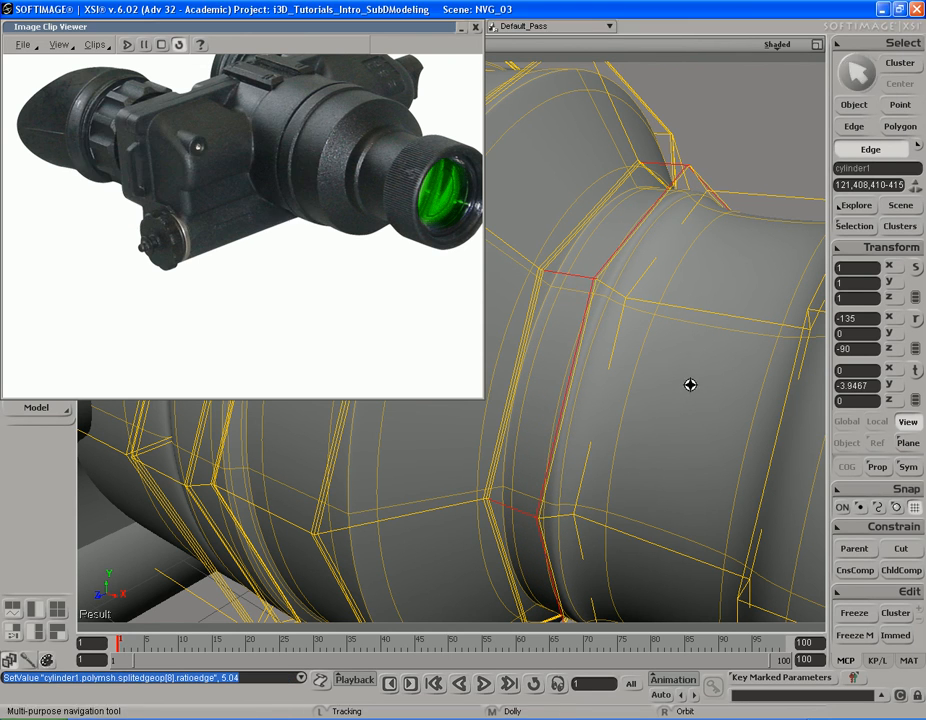
Step: Split the eight short sloped edges between the narrow band and the neck at a ratio of 7.556, close to the band
left_click_drag(668, 387, 633, 331)
left_click(589, 254)
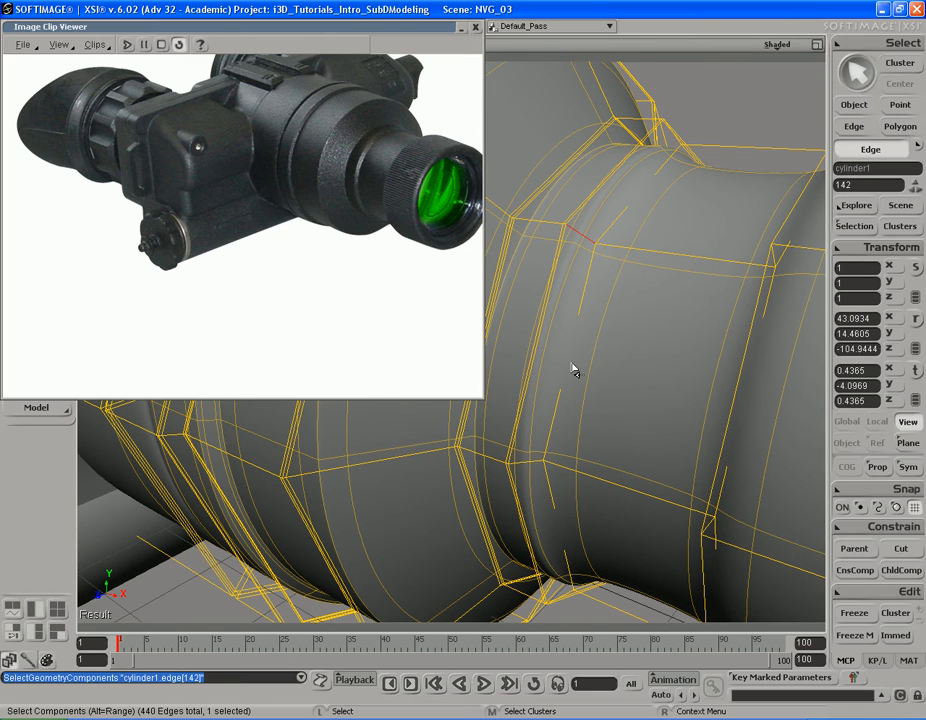
left_click(551, 461, "alt")
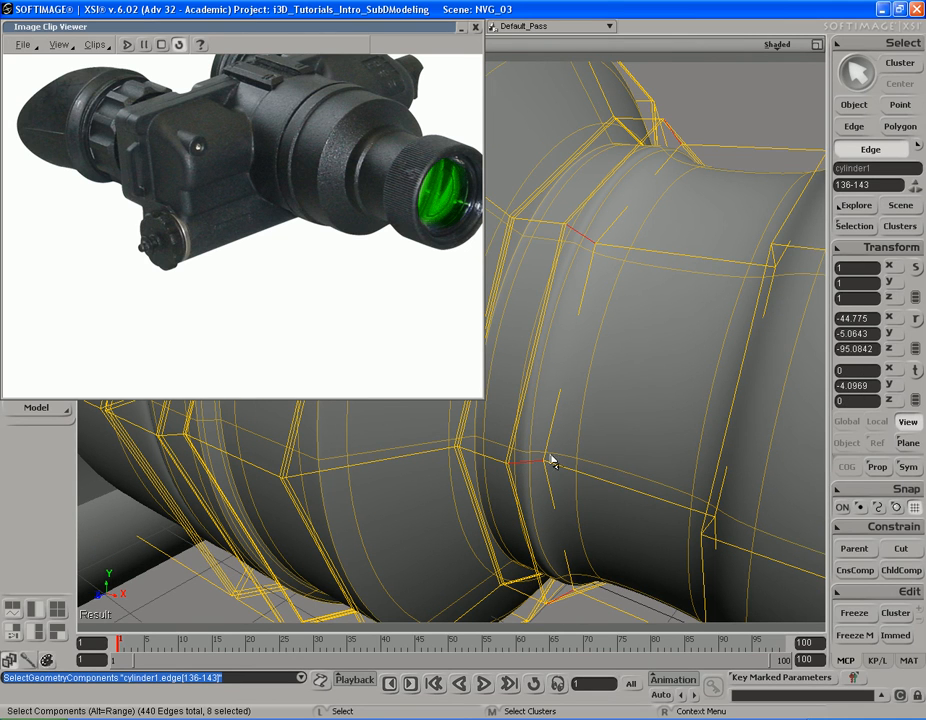
right_click(618, 316)
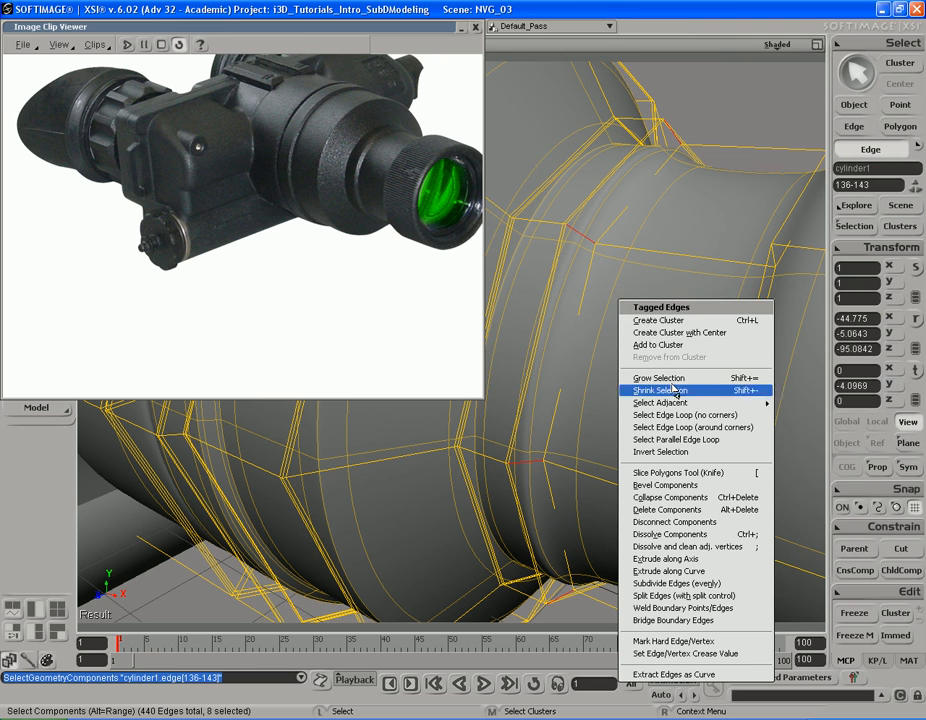
left_click(684, 596)
left_click_drag(246, 186, 200, 180)
Step: Split the rest of the short sloped edges at a ratio of 7.556, close to where the neck begins
left_click(586, 232)
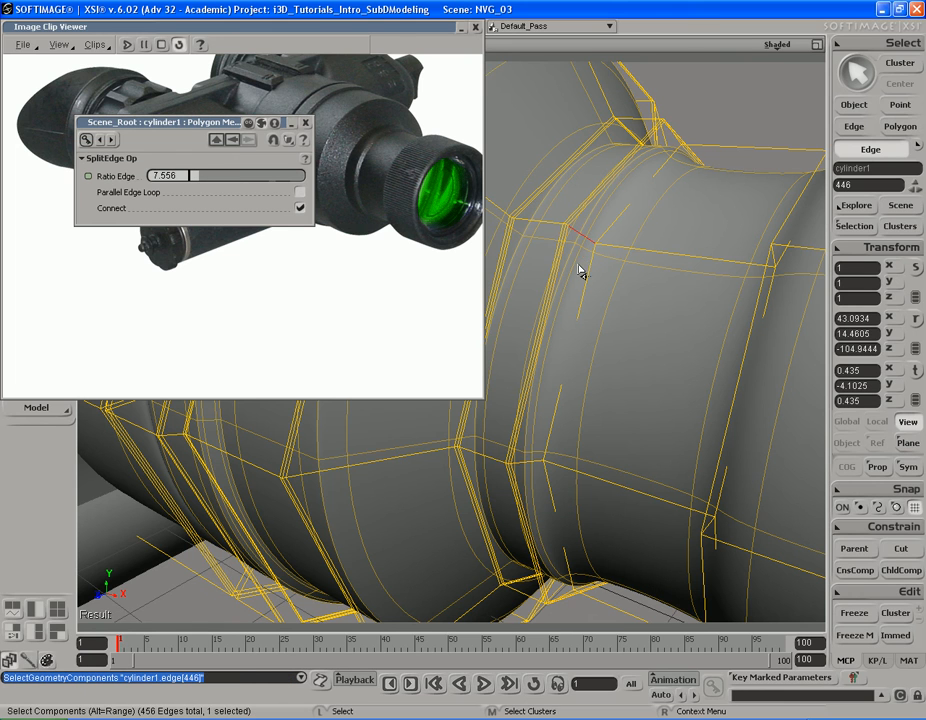
middle_click(532, 456, "alt")
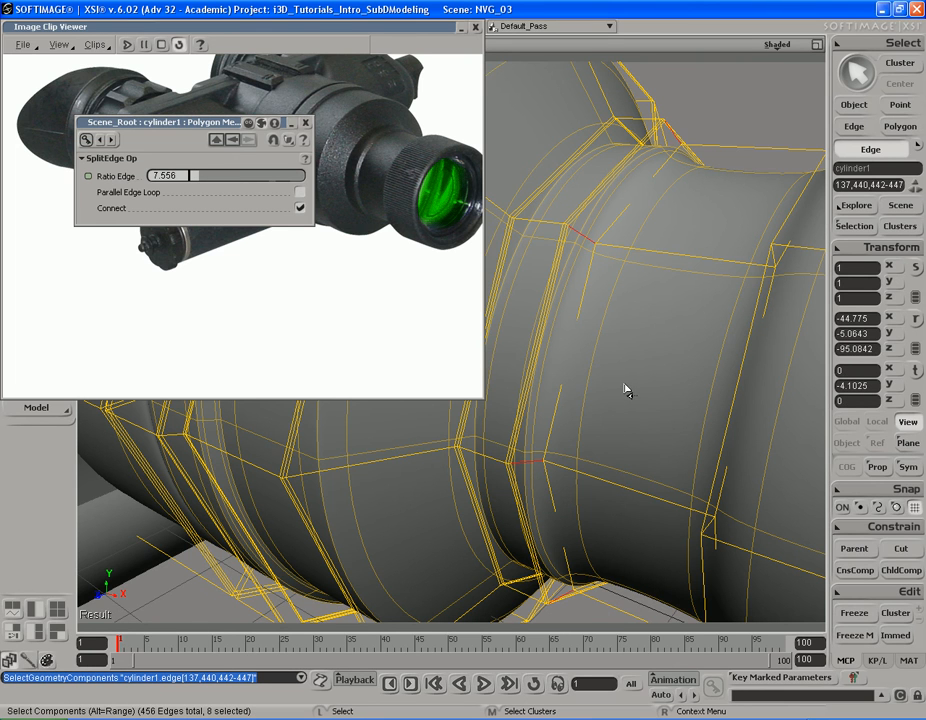
key("period")
left_click_drag(244, 182, 200, 178)
left_click(305, 123)
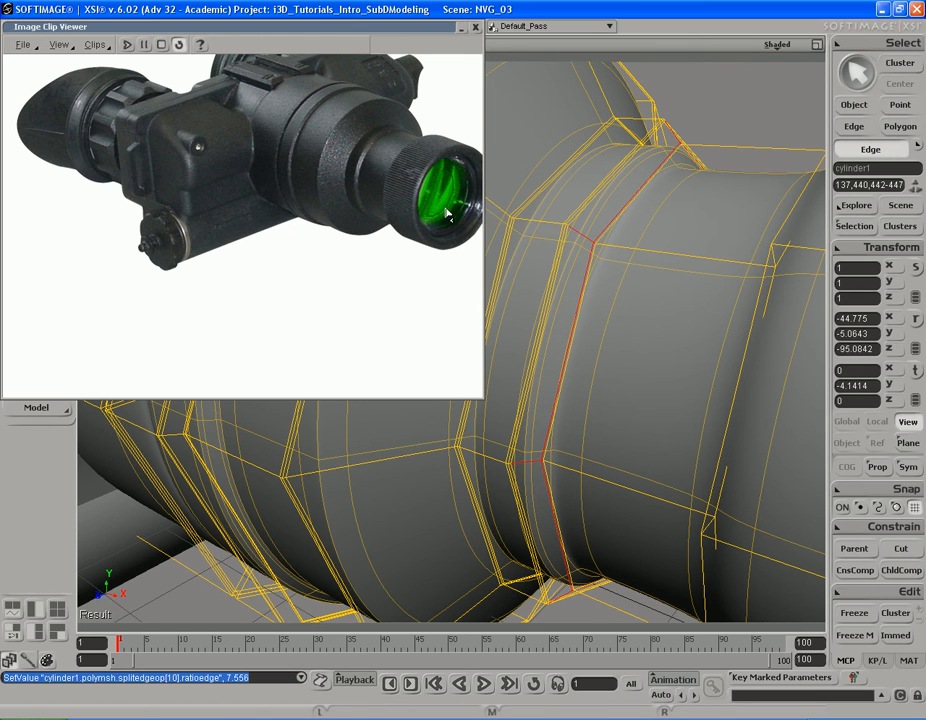
Step: Split the eight lengthwise edges of the neck at a ratio of 1.268, close to its rear end
left_click(665, 248)
middle_click(634, 500, "alt")
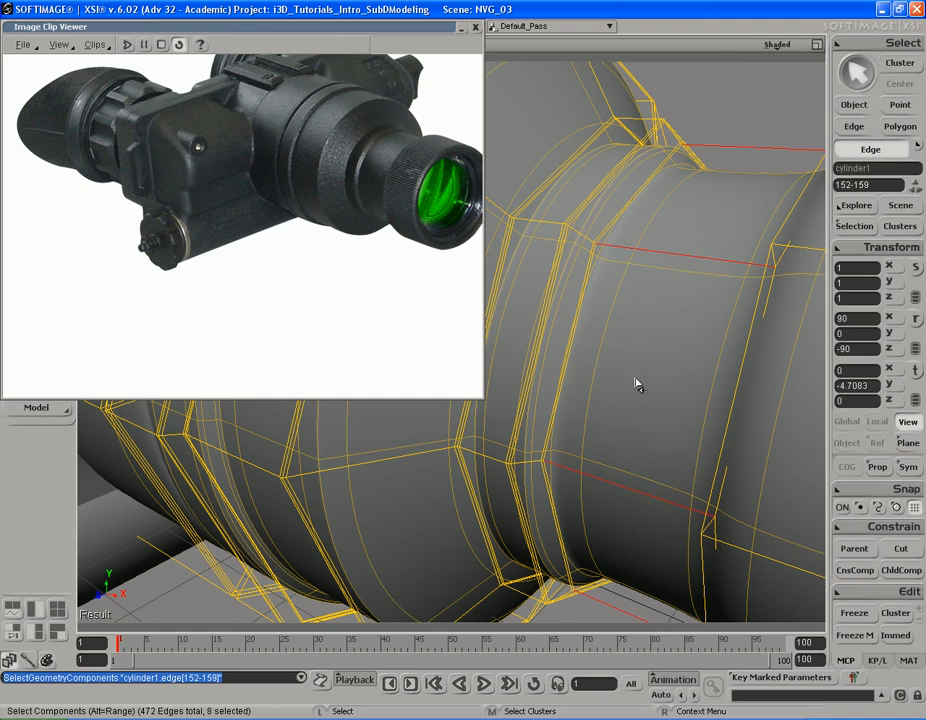
left_click_drag(231, 178, 194, 180)
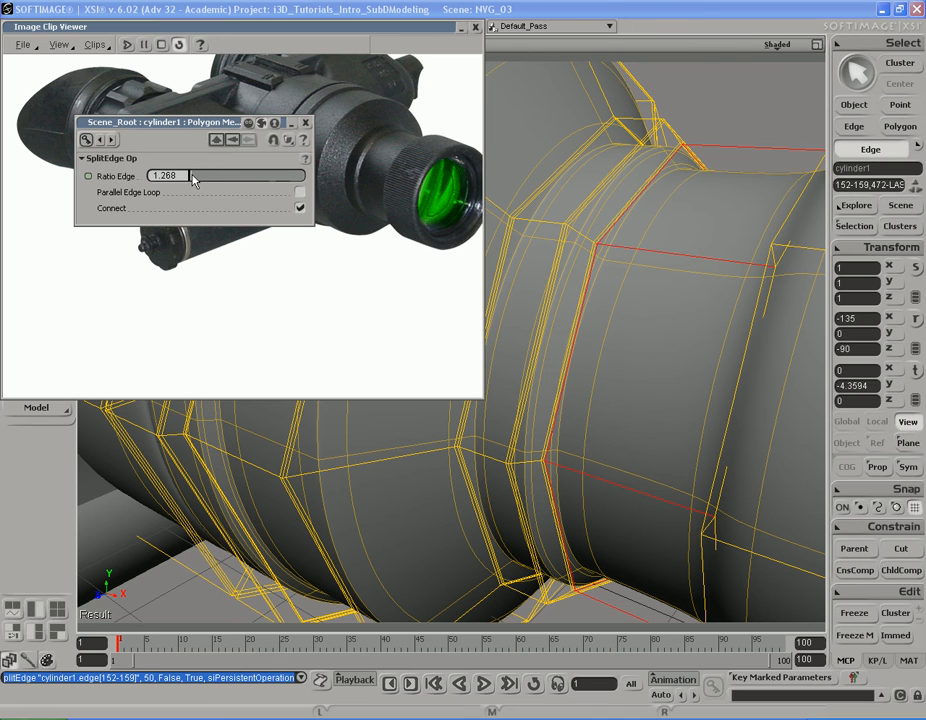
left_click(307, 122)
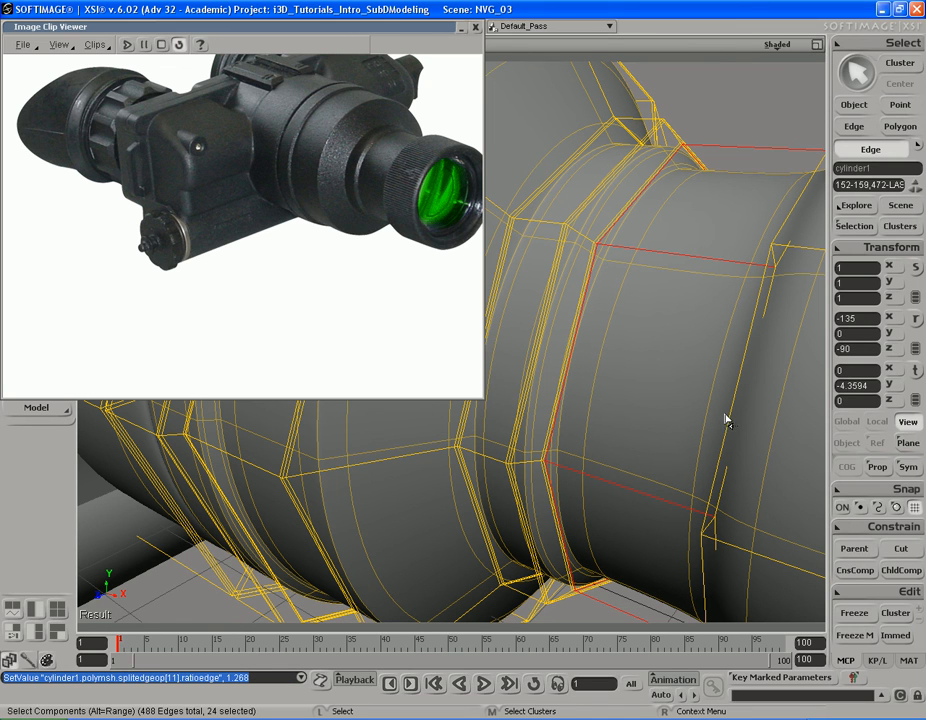
Step: Preview the sharpened narrow band and start of the neck in a render region, and hide the region
key("q")
left_click_drag(711, 159, 473, 362)
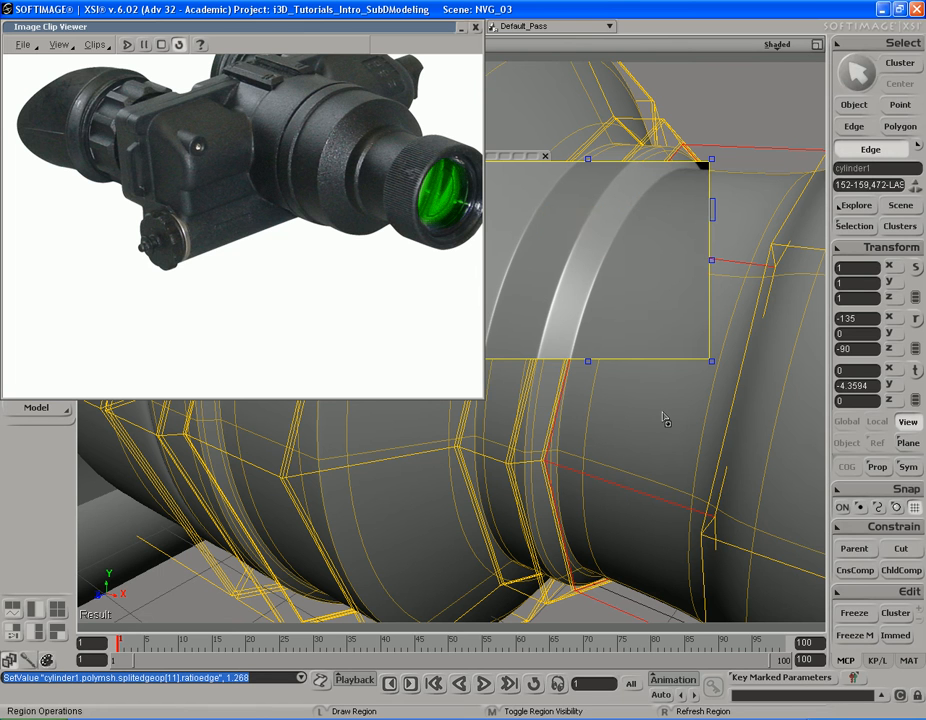
key("q")
Step: Split the neck's remaining lengthwise edges at a ratio of 1.268, close to the front lens ring
key("s")
right_click_drag(659, 420, 697, 409)
middle_click_drag(697, 409, 719, 405)
right_click_drag(719, 405, 670, 409)
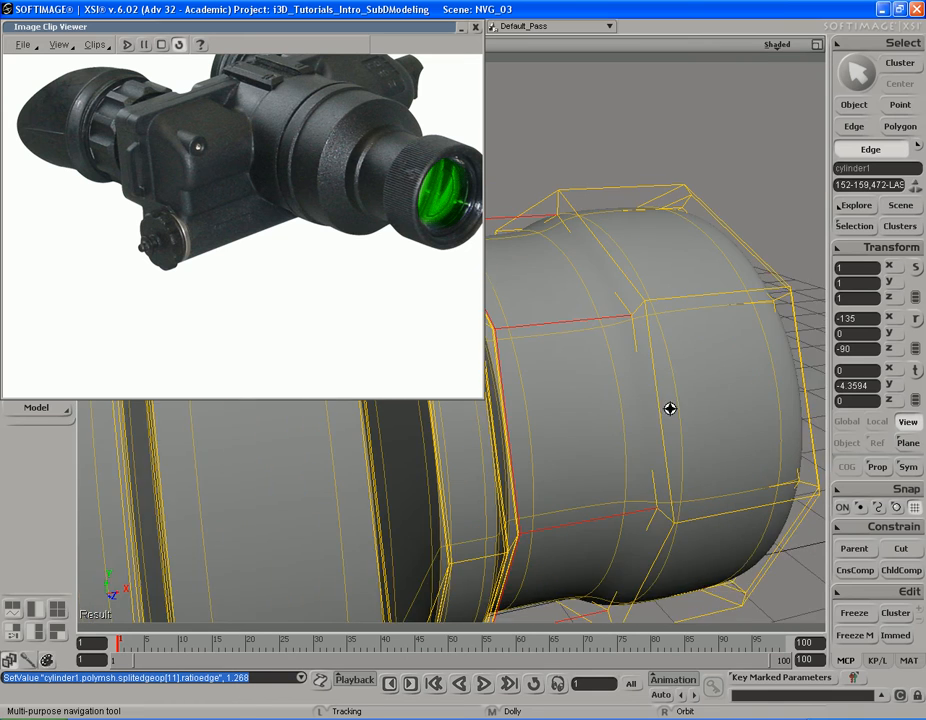
middle_click_drag(670, 409, 714, 405)
left_click(638, 310)
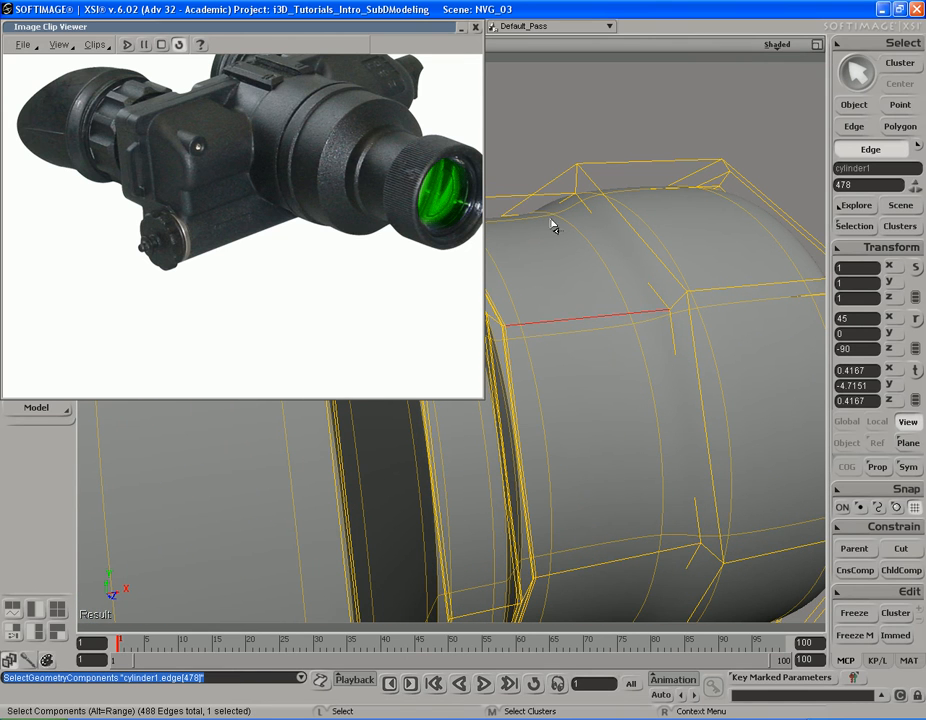
middle_click(501, 203, "alt")
right_click(632, 327)
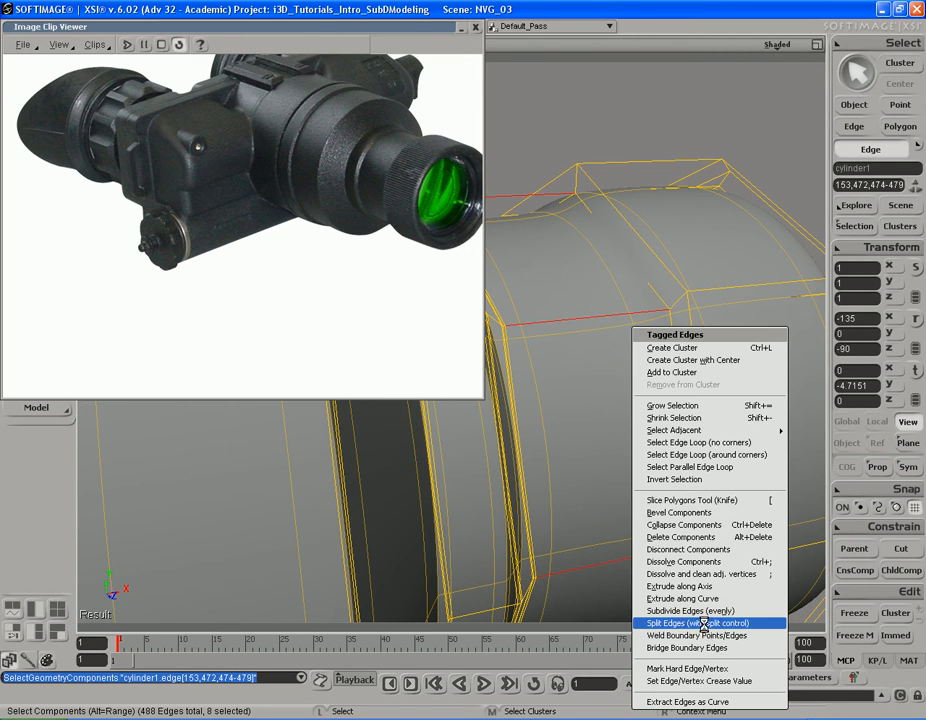
left_click(707, 623)
left_click_drag(228, 176, 193, 179)
left_click(306, 122)
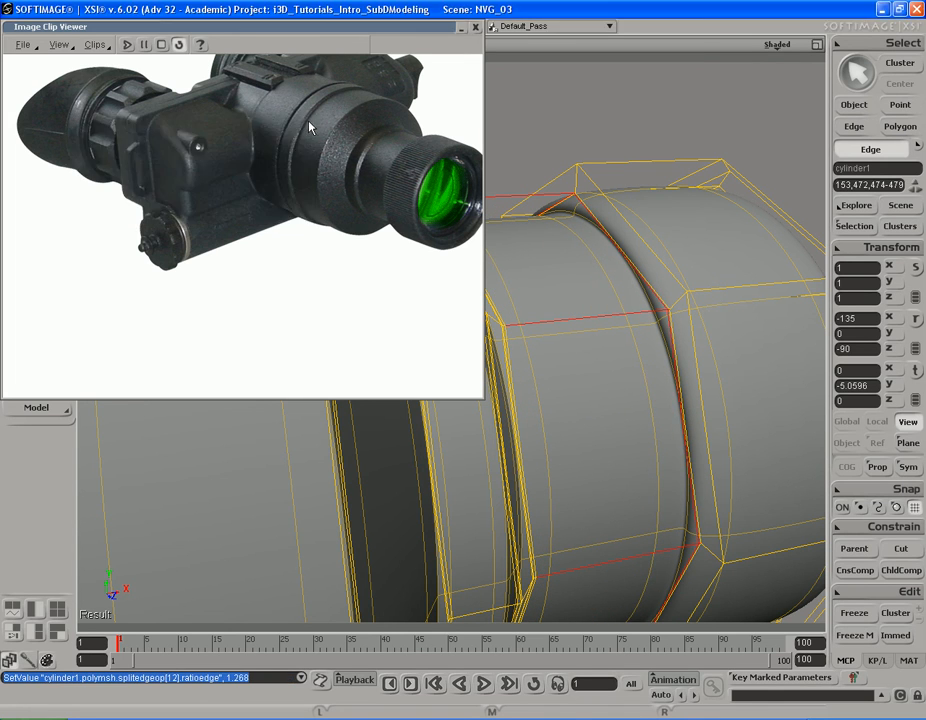
Step: Split the eight lengthwise edges of the neck at a ratio of 98.104, right beside the front lens ring
key("s")
left_click_drag(750, 303, 620, 244)
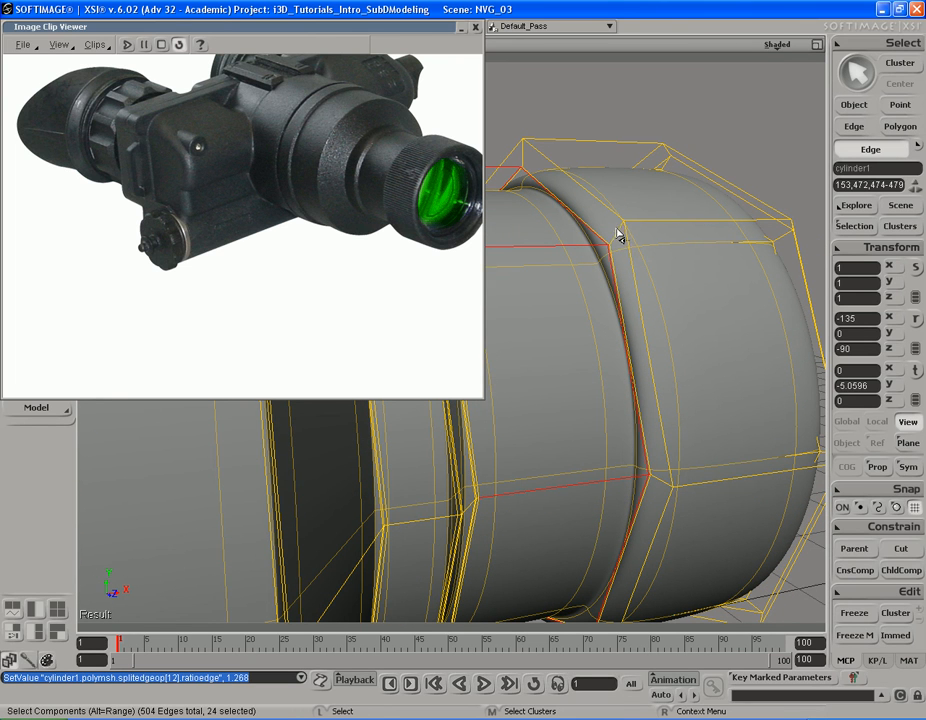
key("s")
middle_click_drag(624, 269, 642, 313)
right_click_drag(643, 313, 620, 331)
left_click(607, 324)
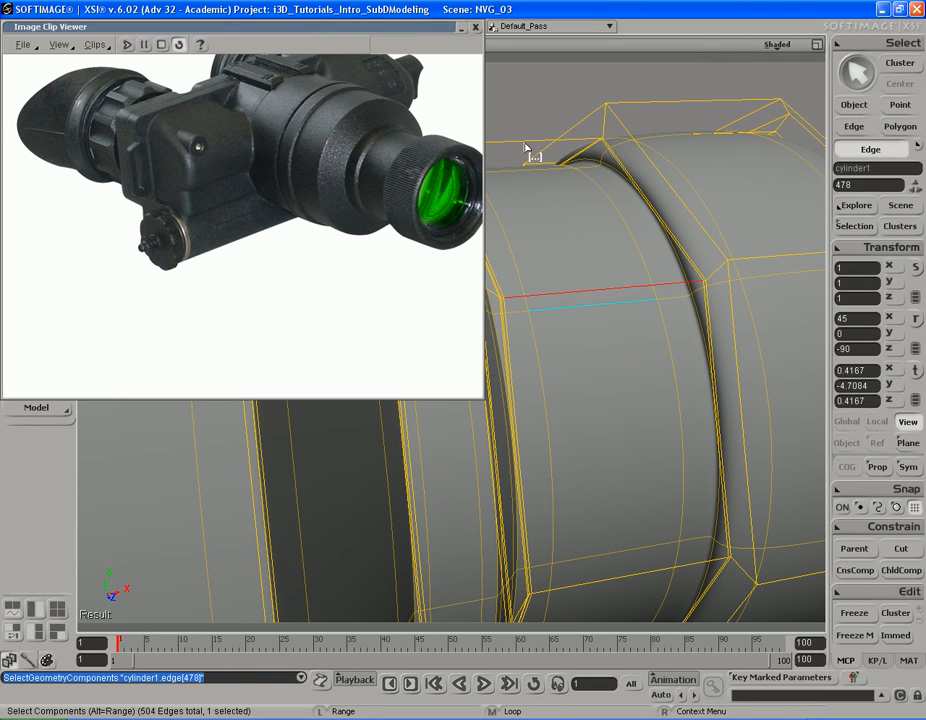
left_click(526, 158, "alt")
left_click(562, 297)
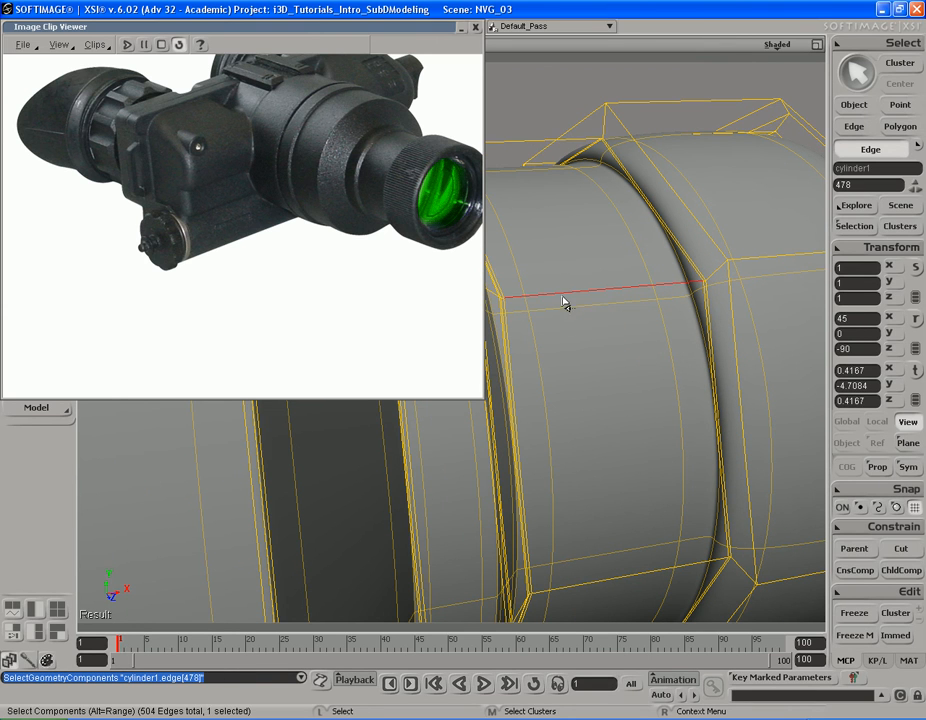
left_click(514, 158, "alt")
right_click(633, 368)
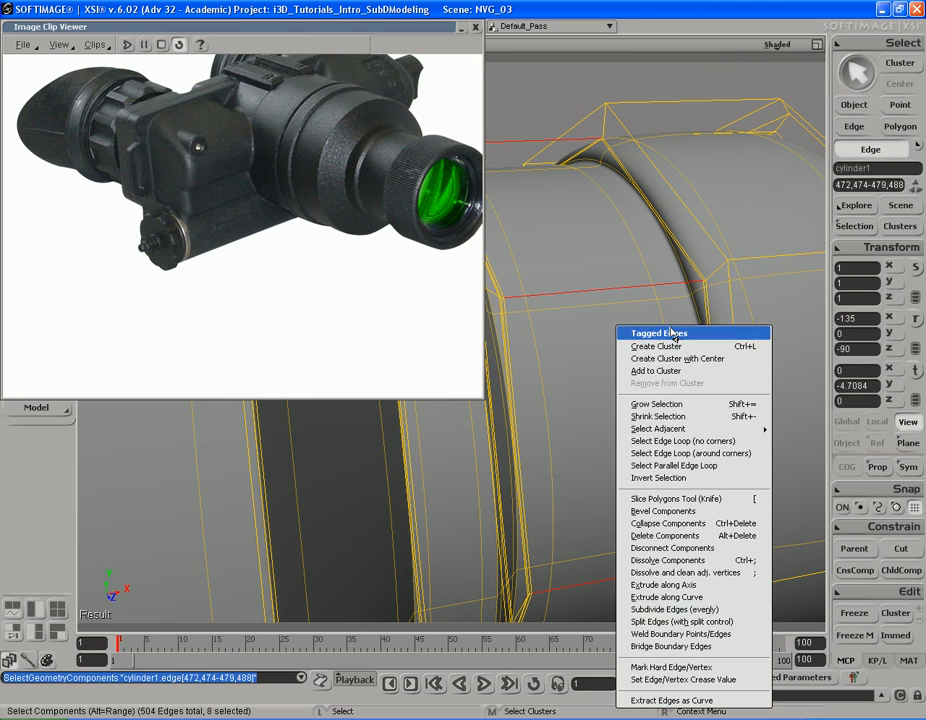
left_click(700, 622)
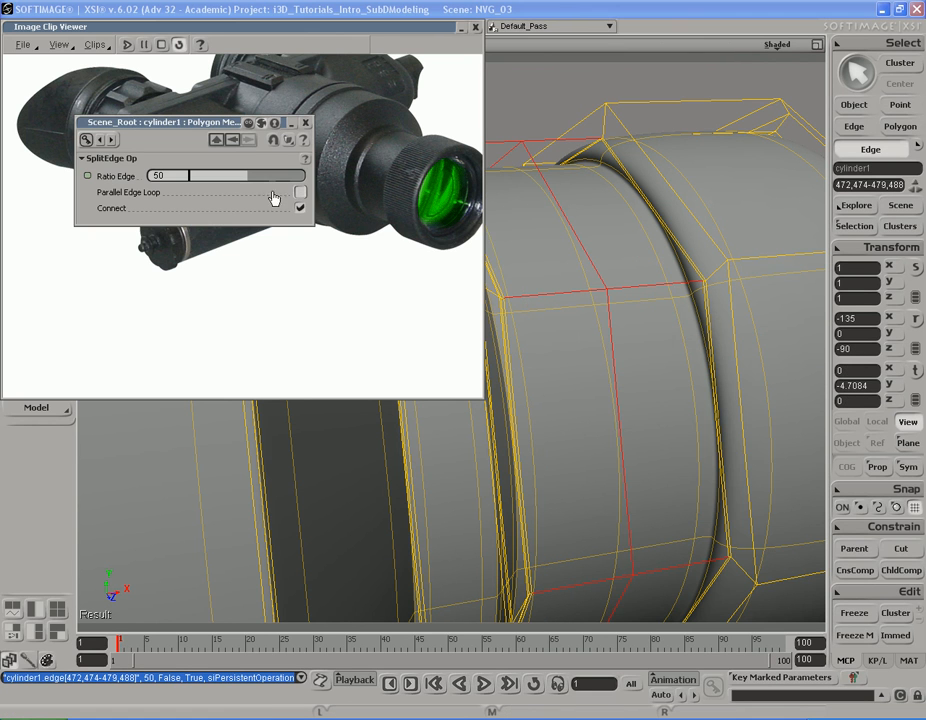
left_click_drag(253, 181, 306, 187)
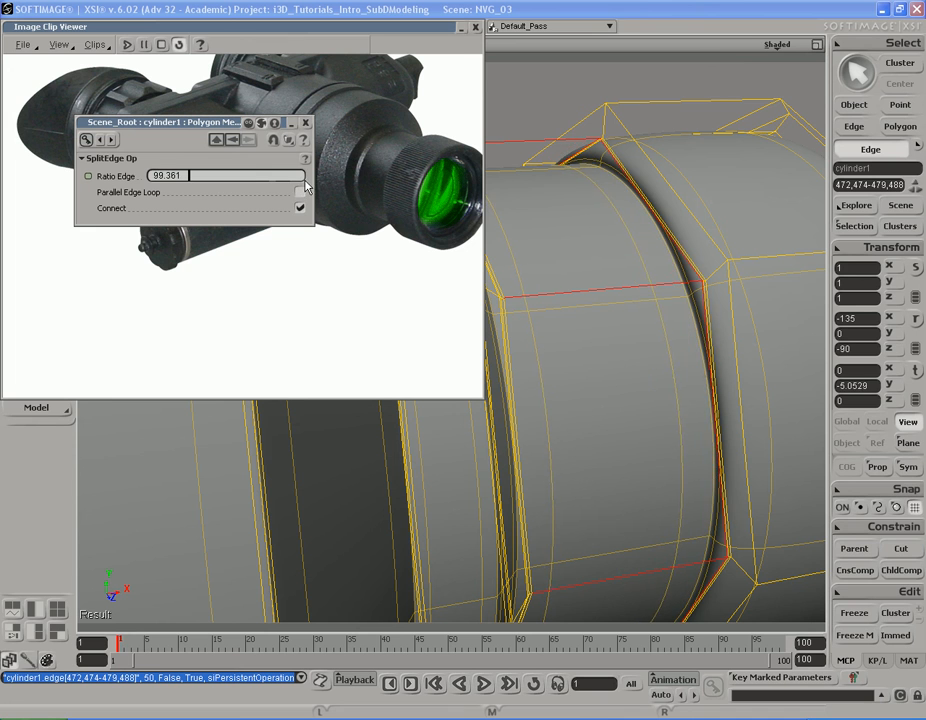
Step: Preview the junction between the neck and the front lens ring in a render region, and hide the region
key("s")
mouse_move(682, 257)
right_mouse_down()
mouse_move(674, 269)
mouse_move(684, 267)
right_mouse_up()
left_click_drag(641, 283, 688, 271)
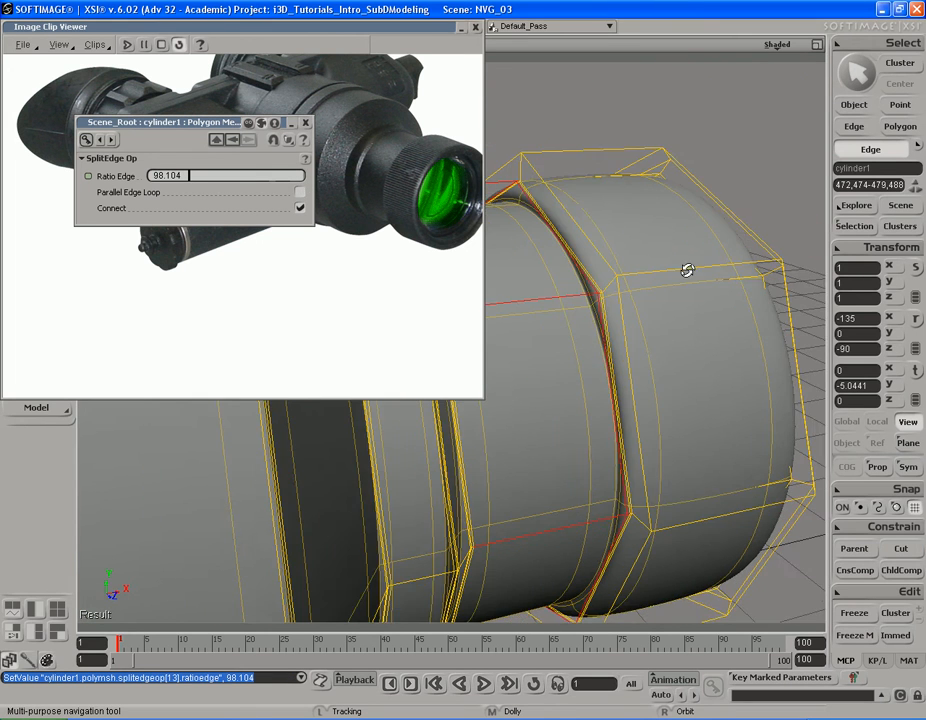
middle_click_drag(719, 262, 664, 275)
key("q")
left_click_drag(551, 131, 762, 362)
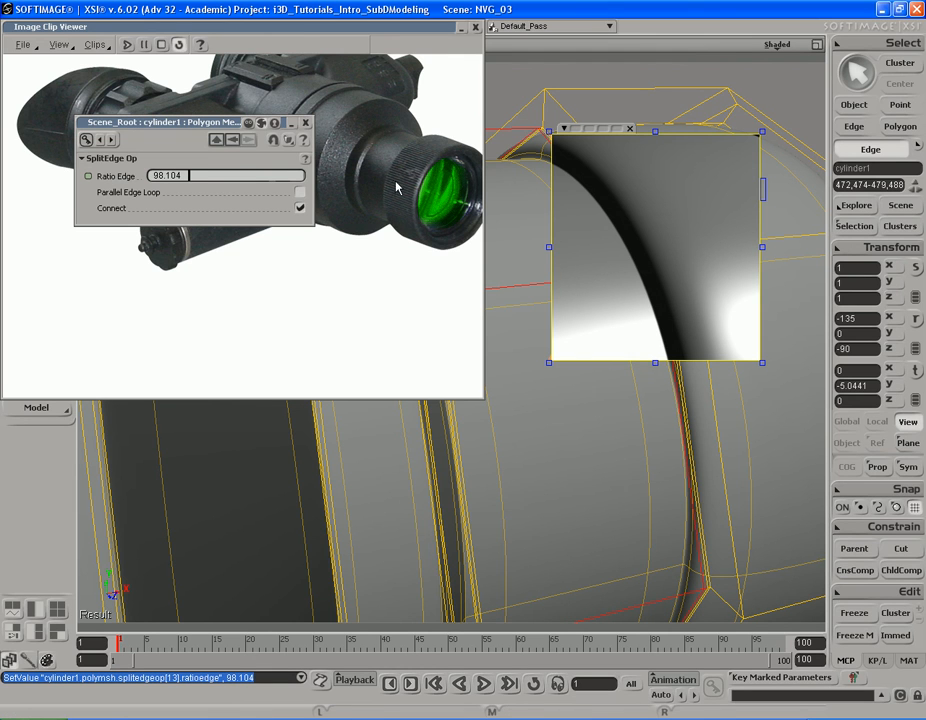
key("q")
middle_click(803, 265)
Step: Split the eight lengthwise edges of the front lens ring at a ratio of 10.7, close to its rear end
key("s")
right_click_drag(719, 312, 654, 317)
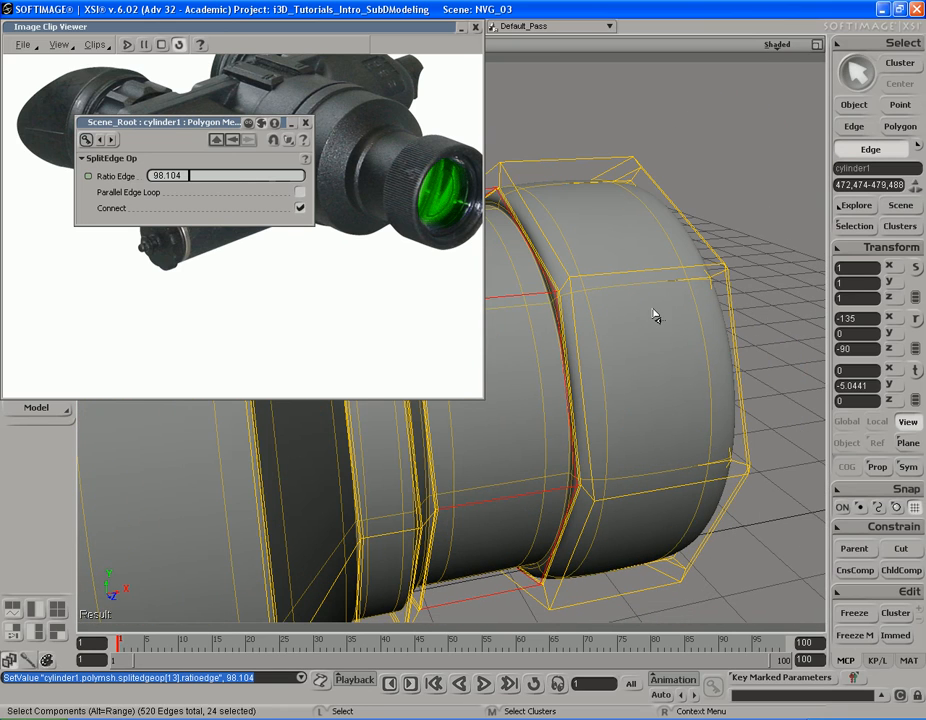
key("s")
right_click_drag(601, 254, 630, 212)
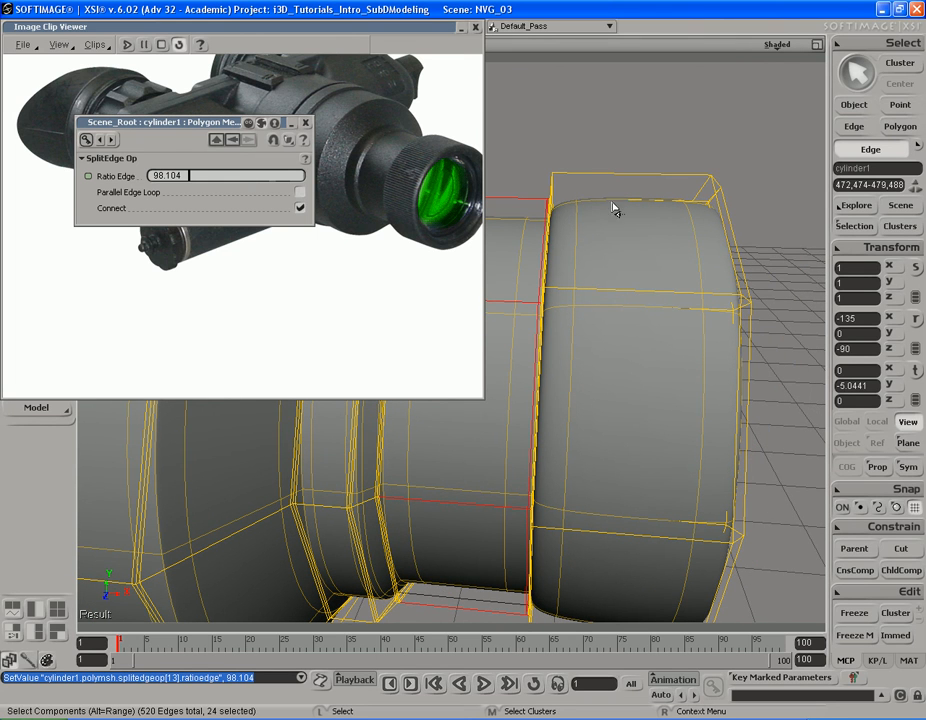
key("s")
right_click_drag(591, 204, 591, 235)
left_click(587, 167)
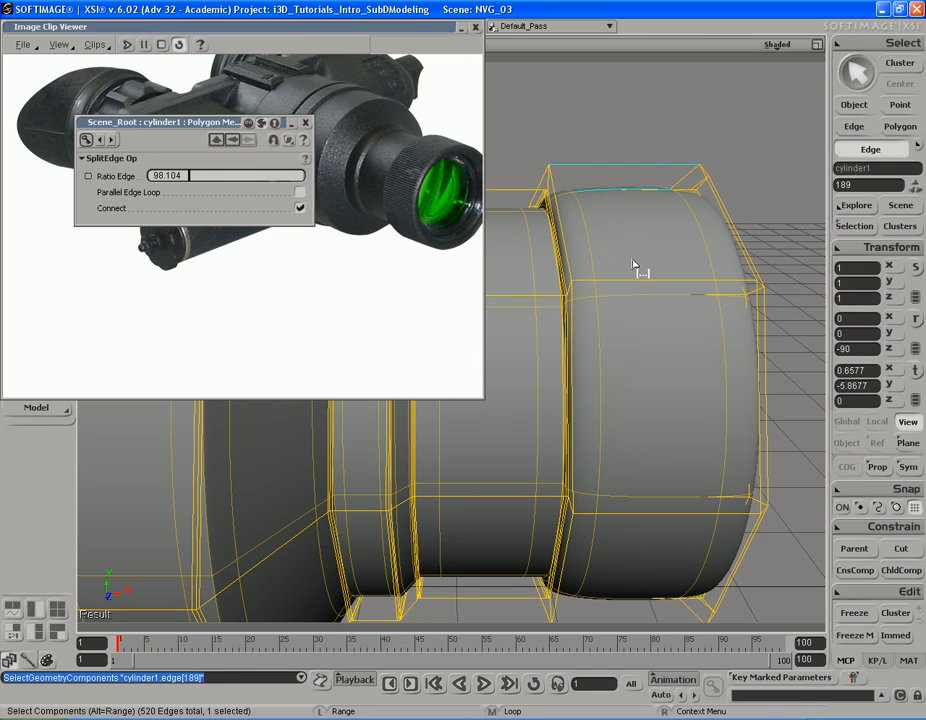
middle_click(635, 296, "alt")
right_click(628, 287)
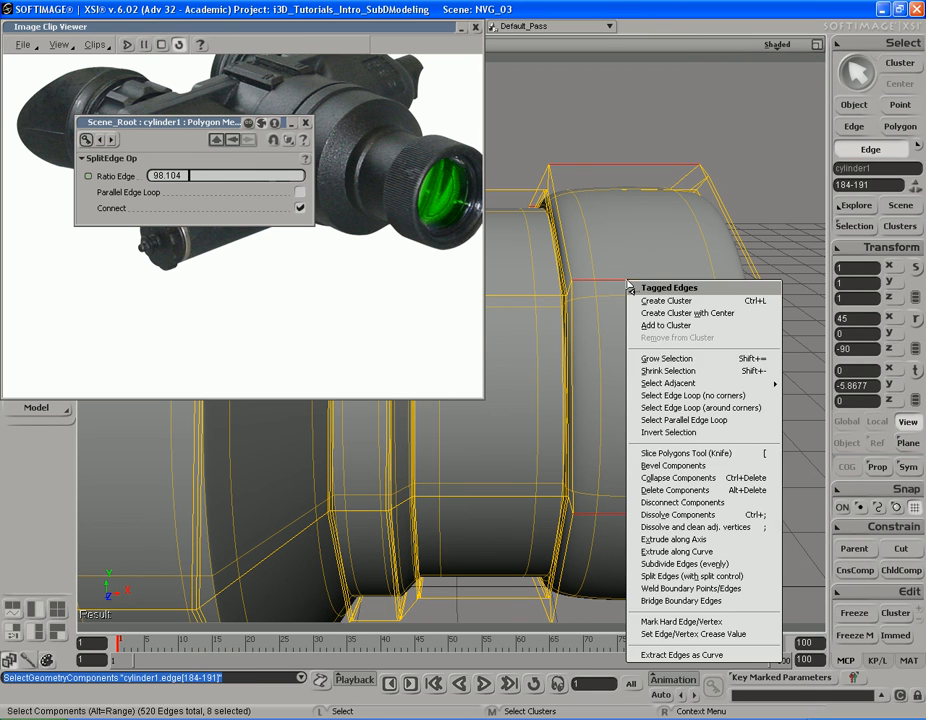
left_click(709, 577)
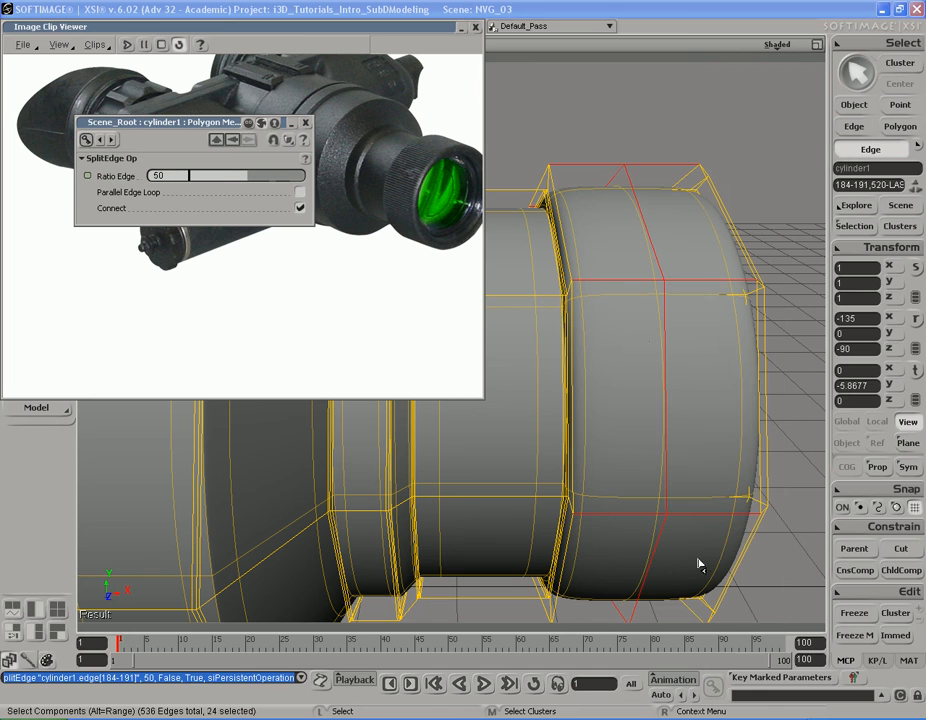
left_click_drag(256, 180, 204, 180)
Step: Preview the rear edge of the front lens ring in a render region, and hide the region
key("s")
right_click_drag(626, 206, 612, 210)
key("q")
left_click_drag(507, 159, 631, 250)
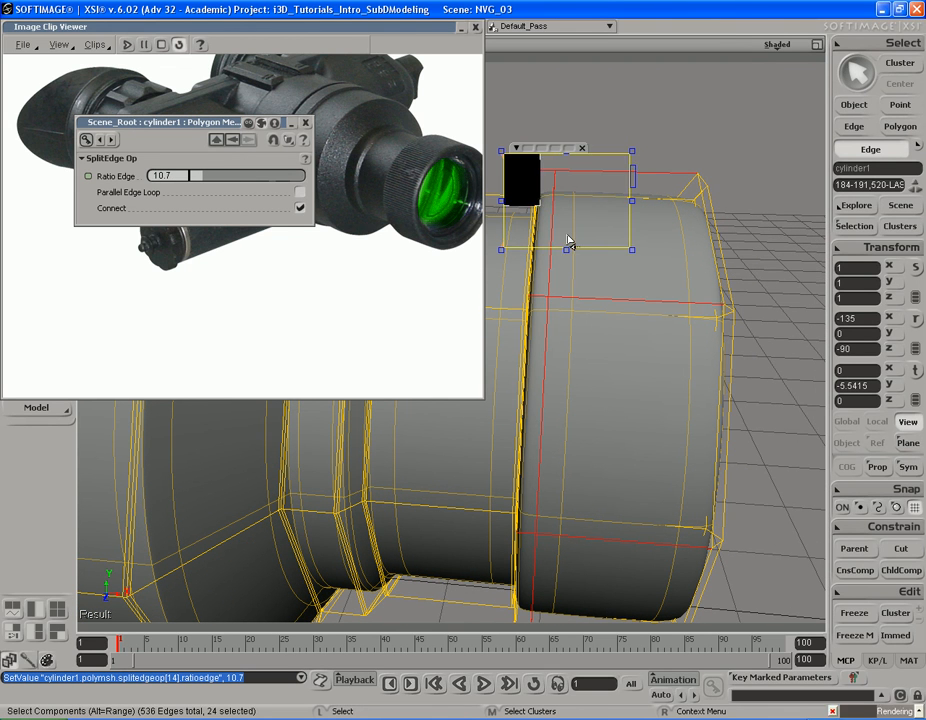
key("q")
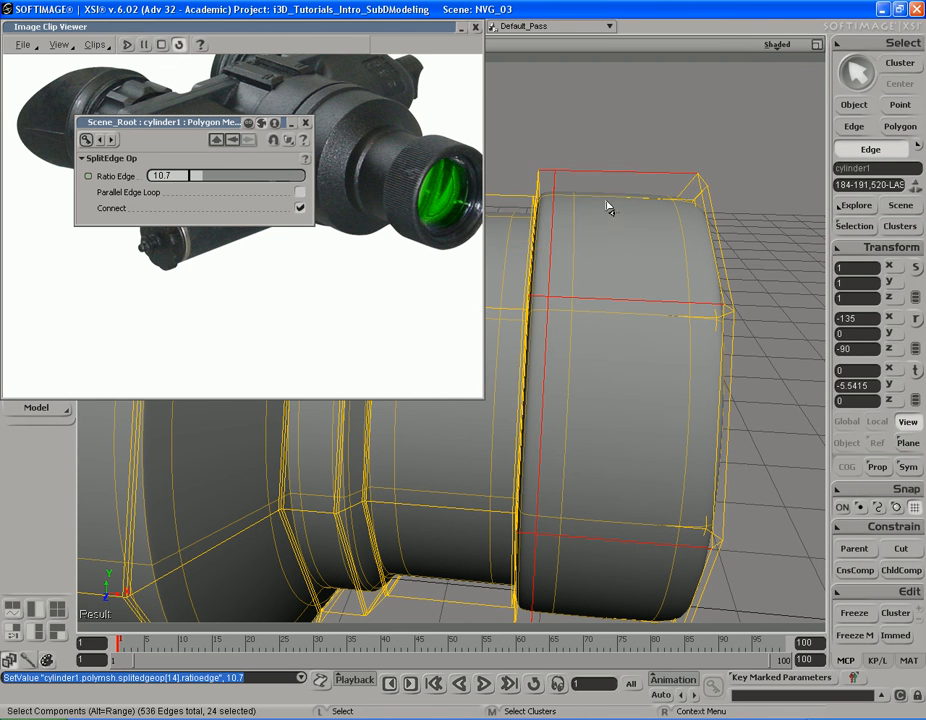
Step: Split the remaining lengthwise edges of the front lens ring at a ratio of 1.896, close to the front rim
key("s")
right_click_drag(467, 207, 616, 213)
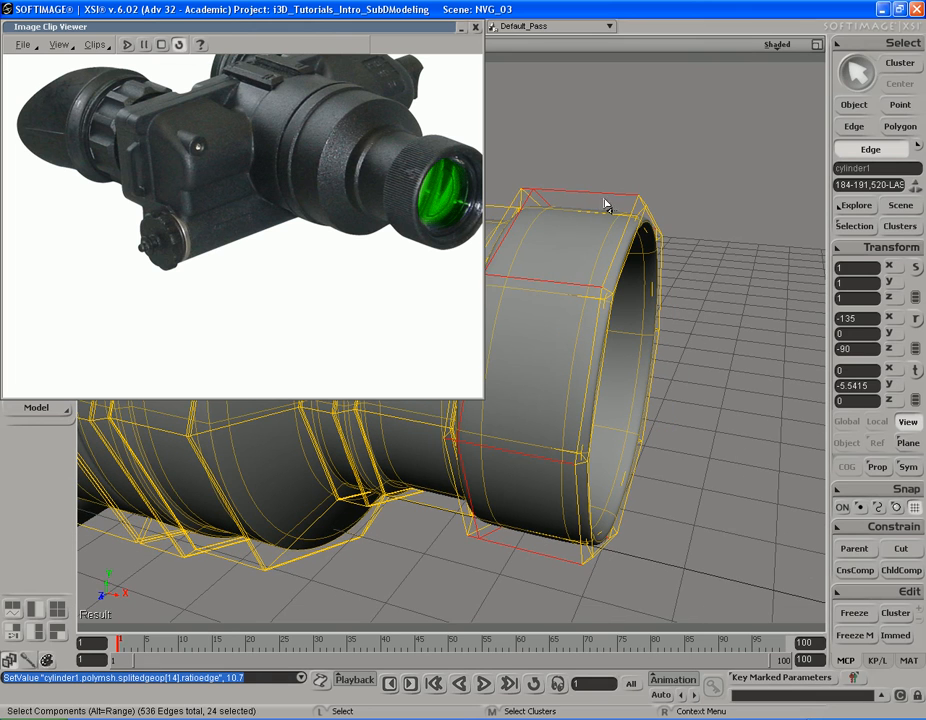
left_click(600, 212)
middle_click(580, 289, "alt")
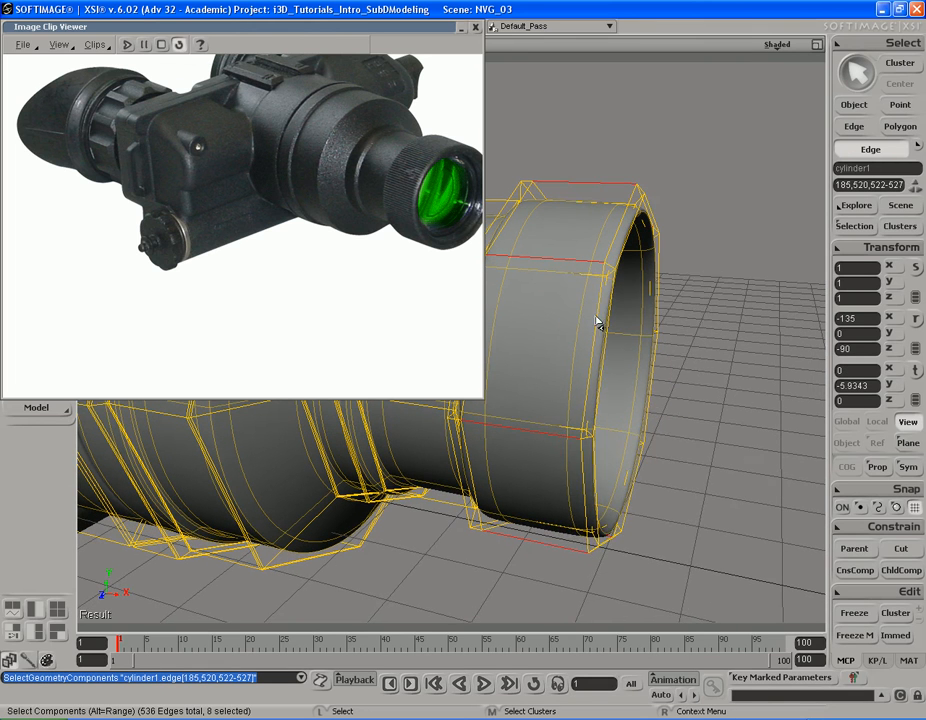
right_click(556, 285)
left_click(625, 577)
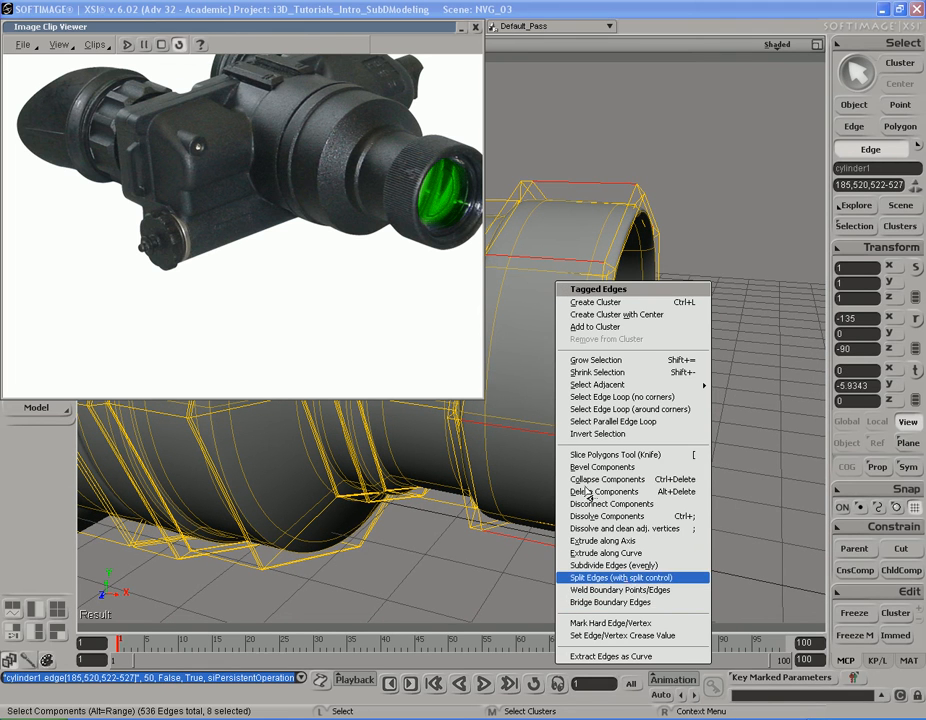
left_click_drag(254, 180, 193, 180)
key("s")
right_click_drag(641, 215, 706, 232)
middle_click_drag(706, 232, 633, 237)
right_click_drag(633, 237, 599, 229)
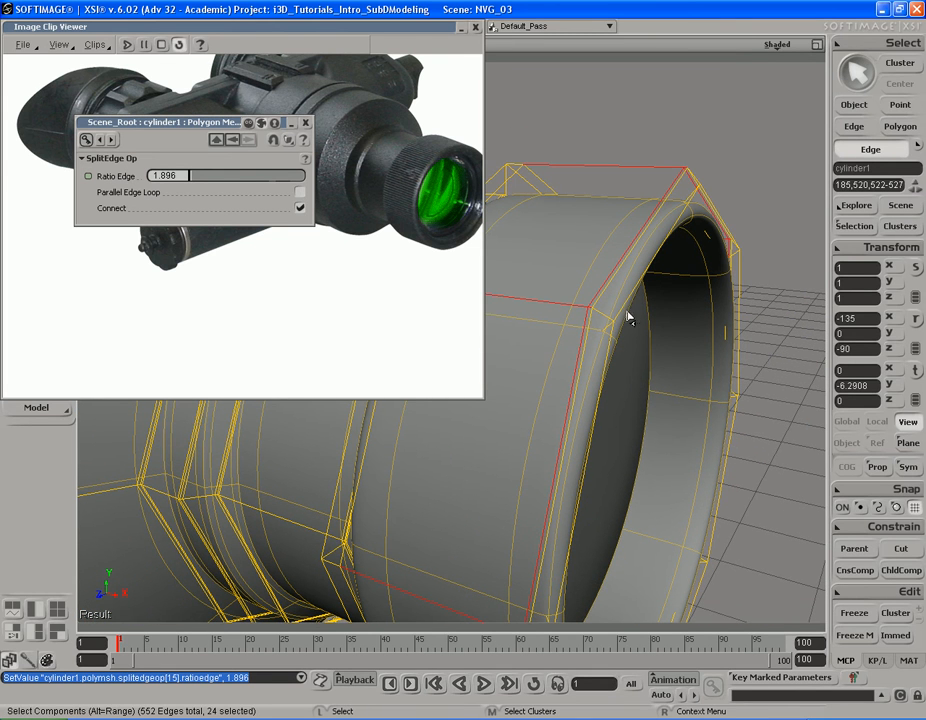
left_click(305, 122)
Step: Widen the reference image viewer and compare the photo with a render region preview of the whole lens barrel
key("s")
right_click_drag(660, 330, 615, 257)
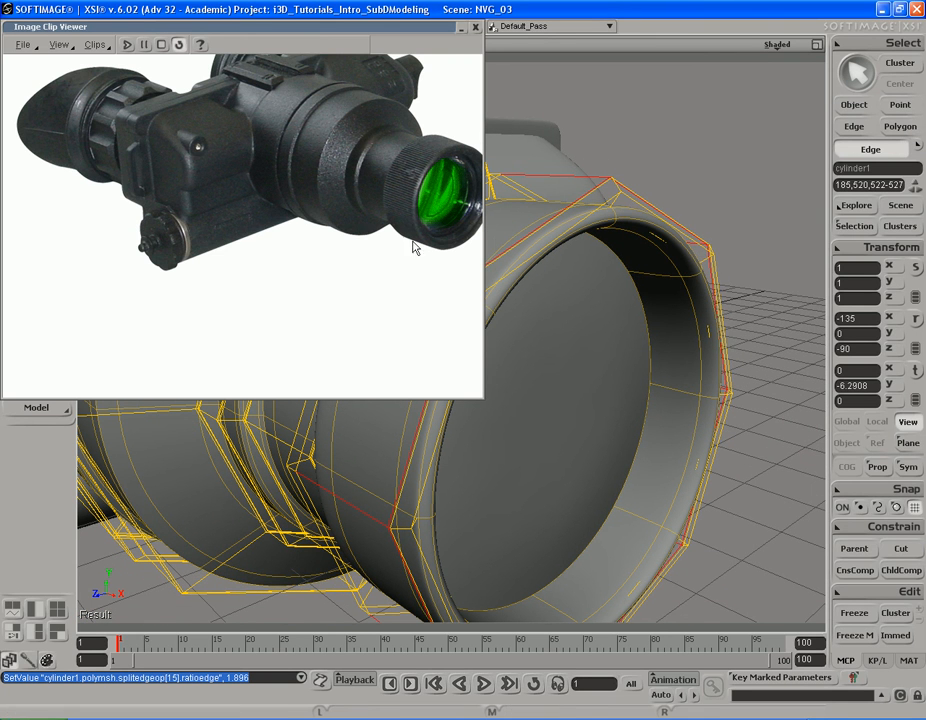
left_click_drag(479, 251, 499, 251)
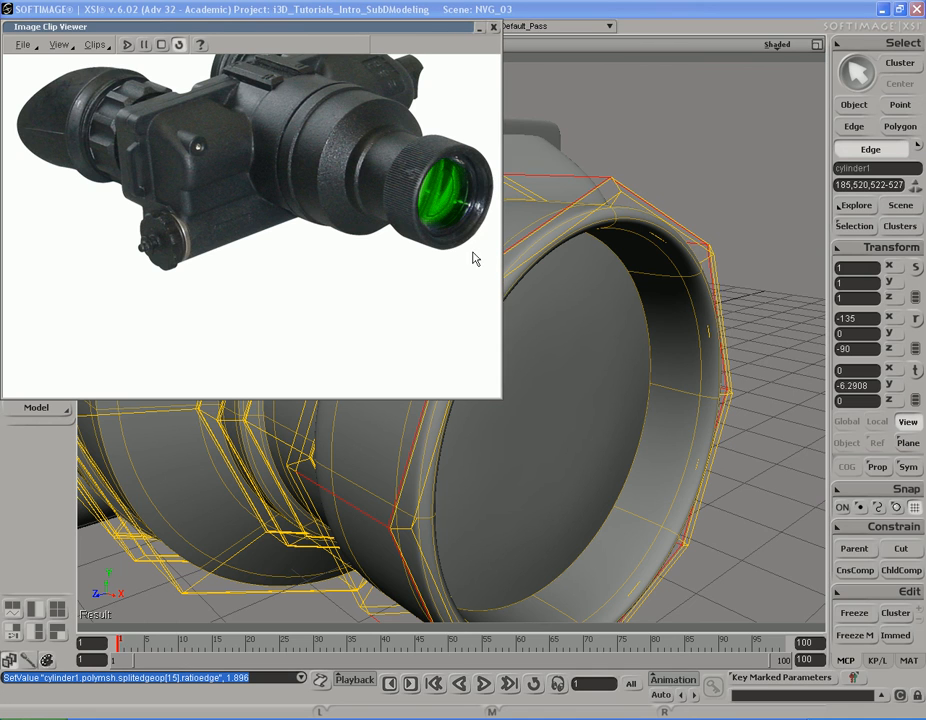
right_click_drag(632, 314, 672, 280)
middle_click_drag(673, 281, 779, 301)
right_click_drag(580, 306, 635, 296)
key("q")
left_click_drag(819, 203, 481, 495)
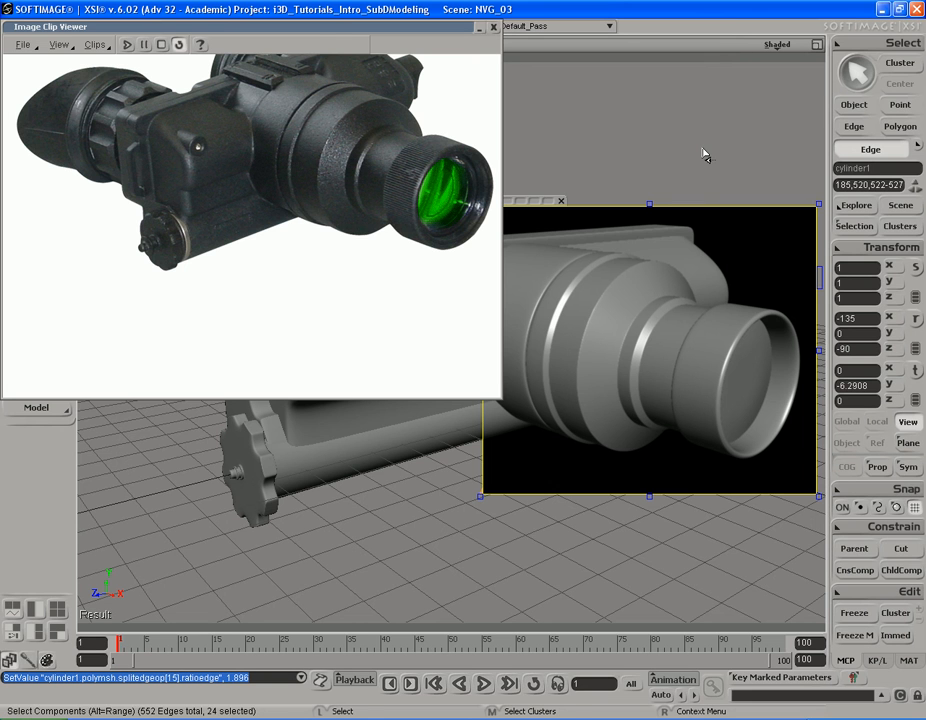
key("q")
key("q")
Step: Split the eight lengthwise edges of the barrel's rear section, beside the main body, at a ratio of 50
key("s")
right_click_drag(758, 310, 639, 283)
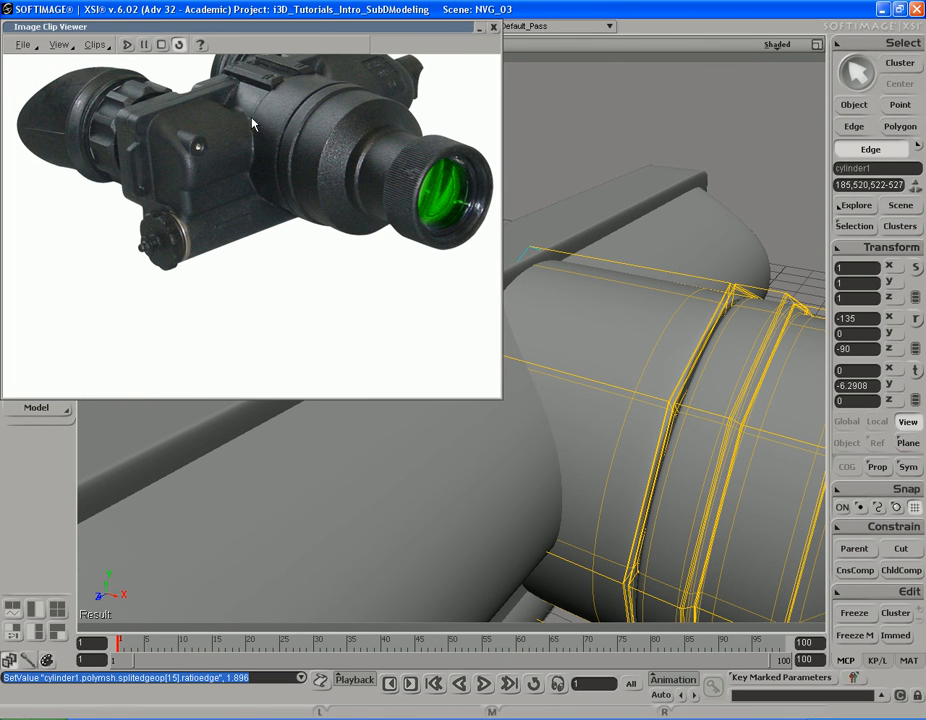
right_click_drag(668, 324, 653, 346)
left_click(609, 362)
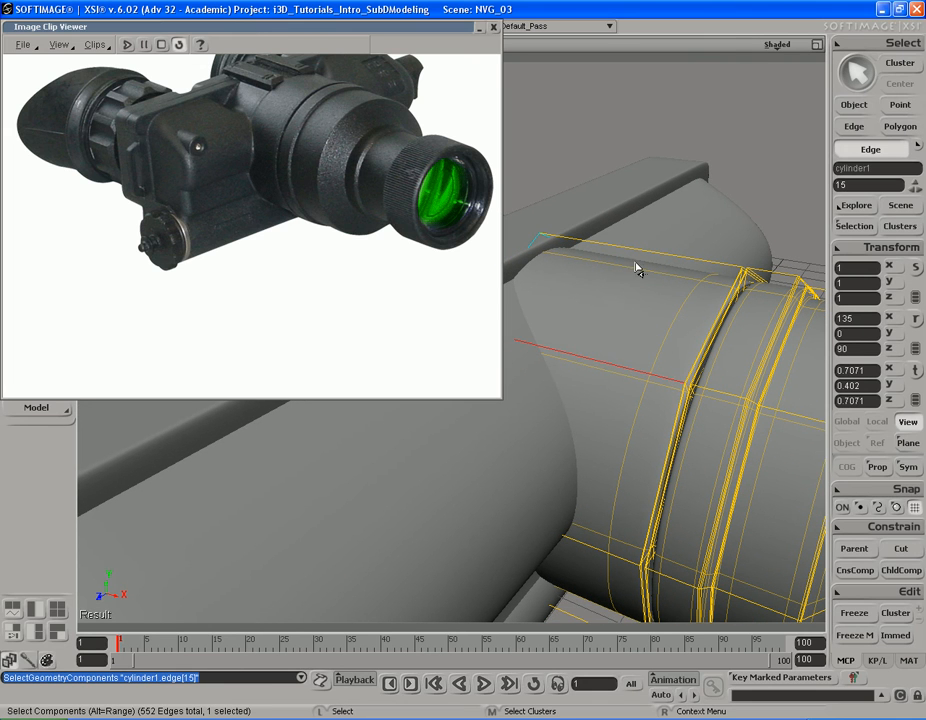
left_click(645, 264)
left_click(610, 365)
middle_click(665, 260, "alt")
right_click_drag(656, 331, 655, 343)
right_click(613, 270)
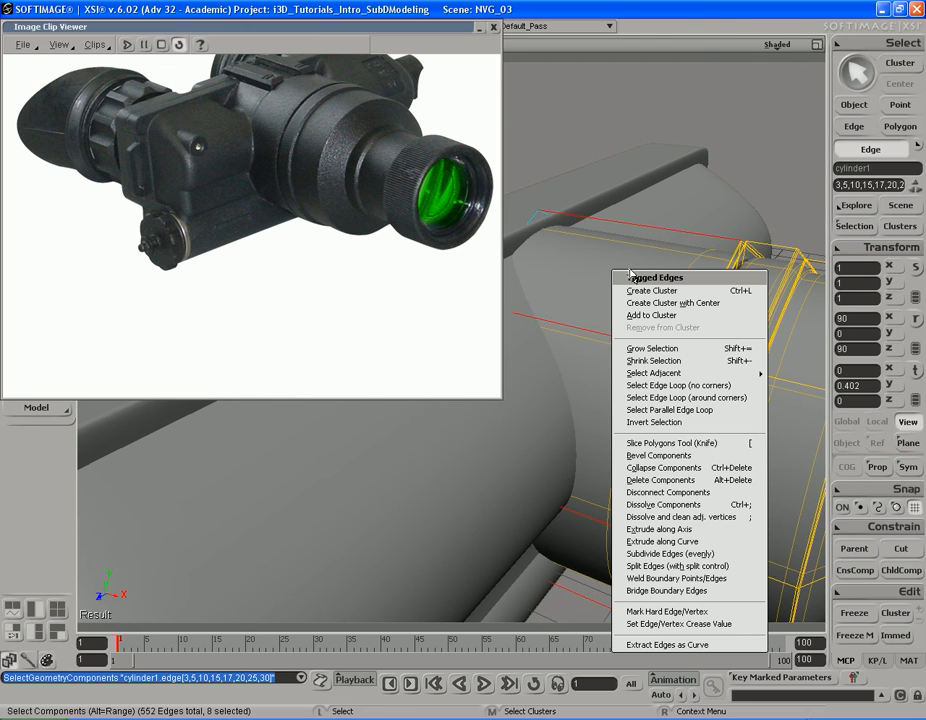
left_click(655, 566)
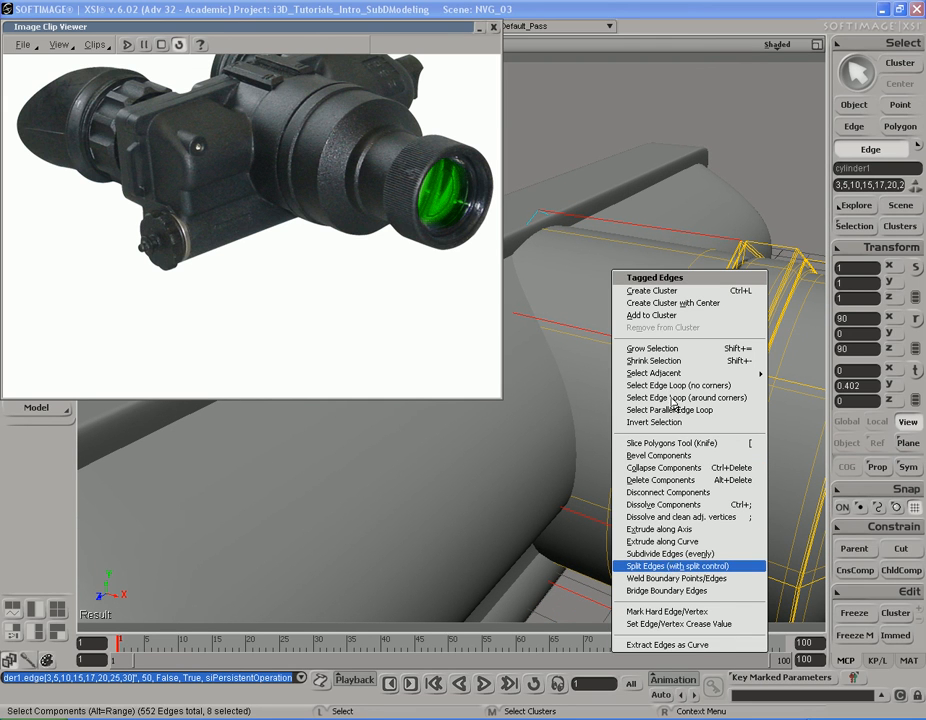
left_click_drag(238, 124, 176, 259)
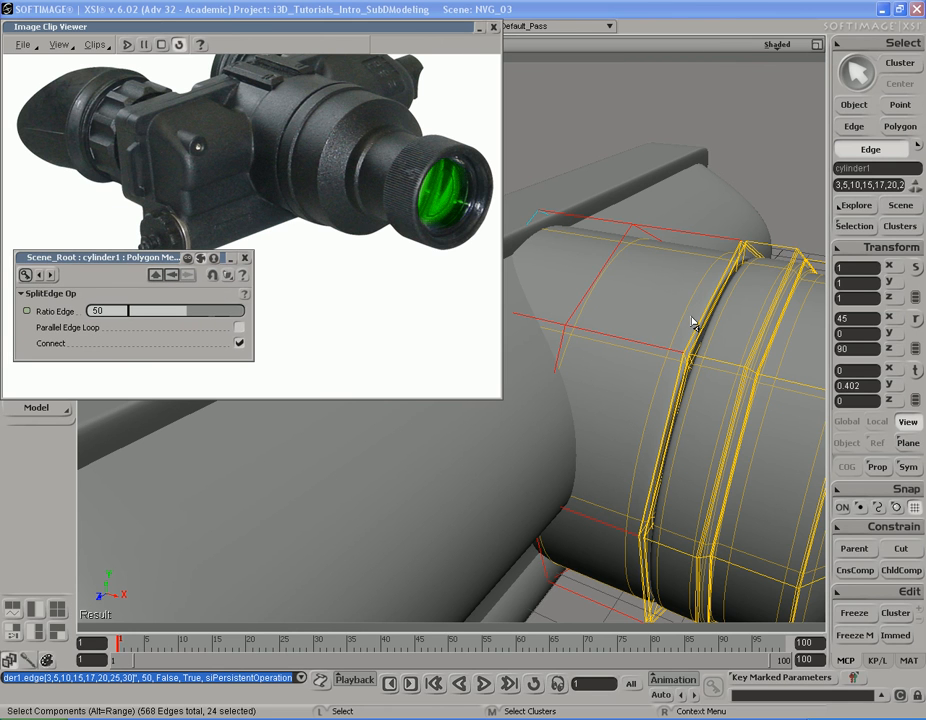
key("s")
right_click_drag(693, 322, 626, 382)
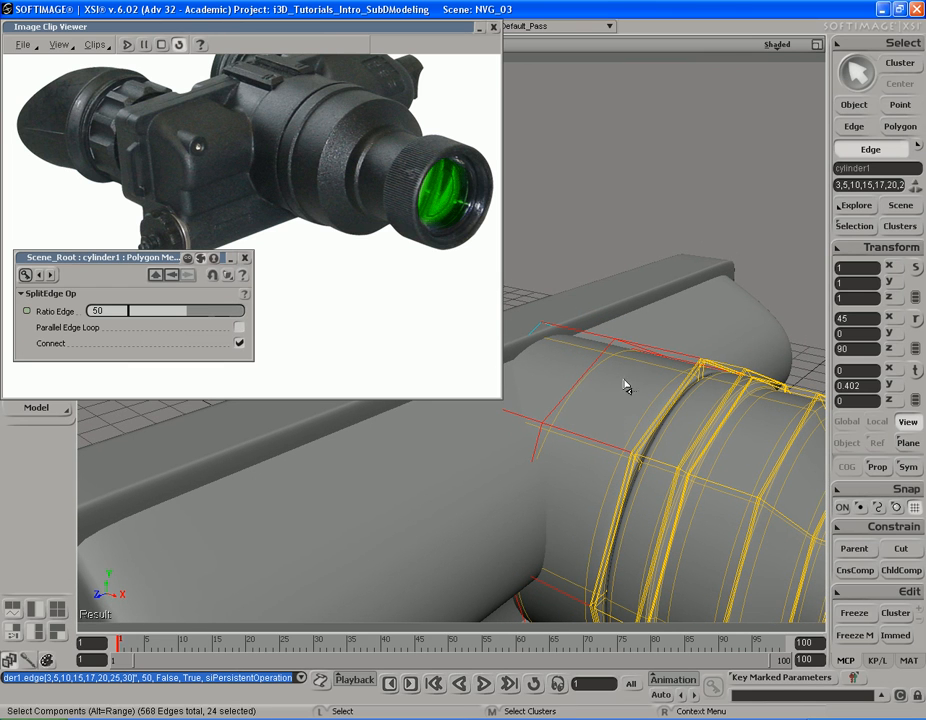
left_click(245, 259)
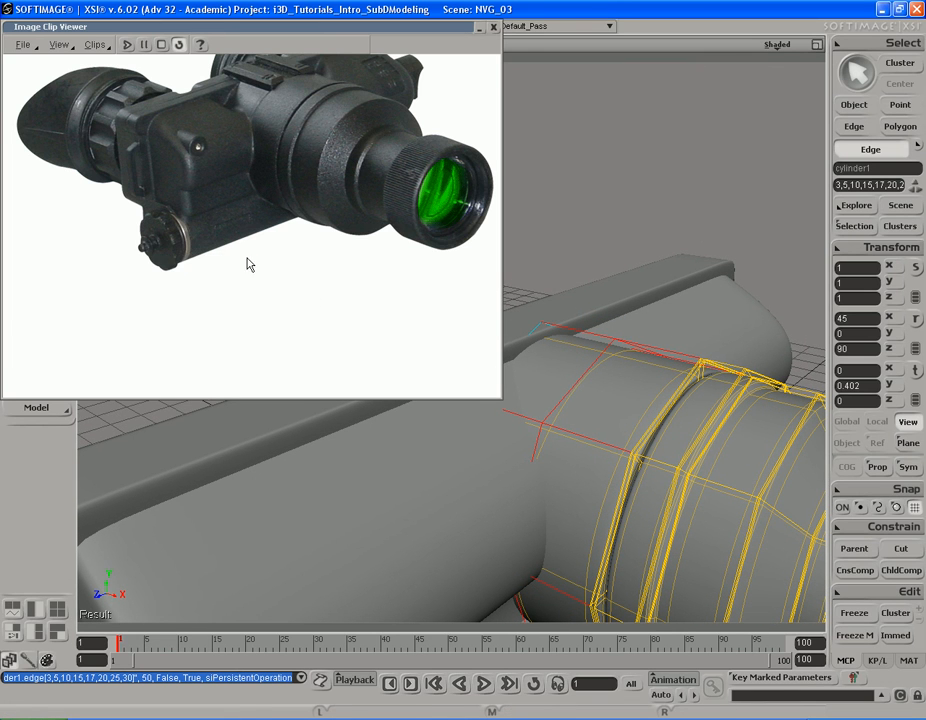
Step: Narrow the reference image viewer and bevel the middle edge loop around the barrel's rear section with a distance of 0.164
left_click(589, 383)
right_click_drag(597, 405, 487, 413)
left_click(573, 441, "alt")
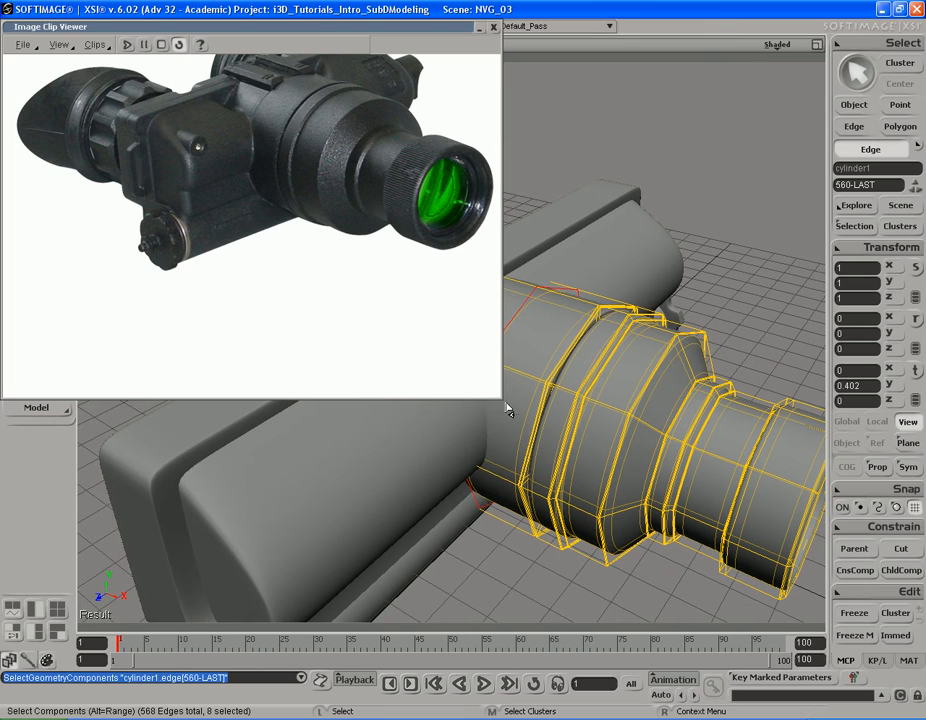
left_click_drag(503, 402, 300, 386)
key("s")
middle_click_drag(556, 384, 595, 378)
right_click_drag(587, 355, 524, 333)
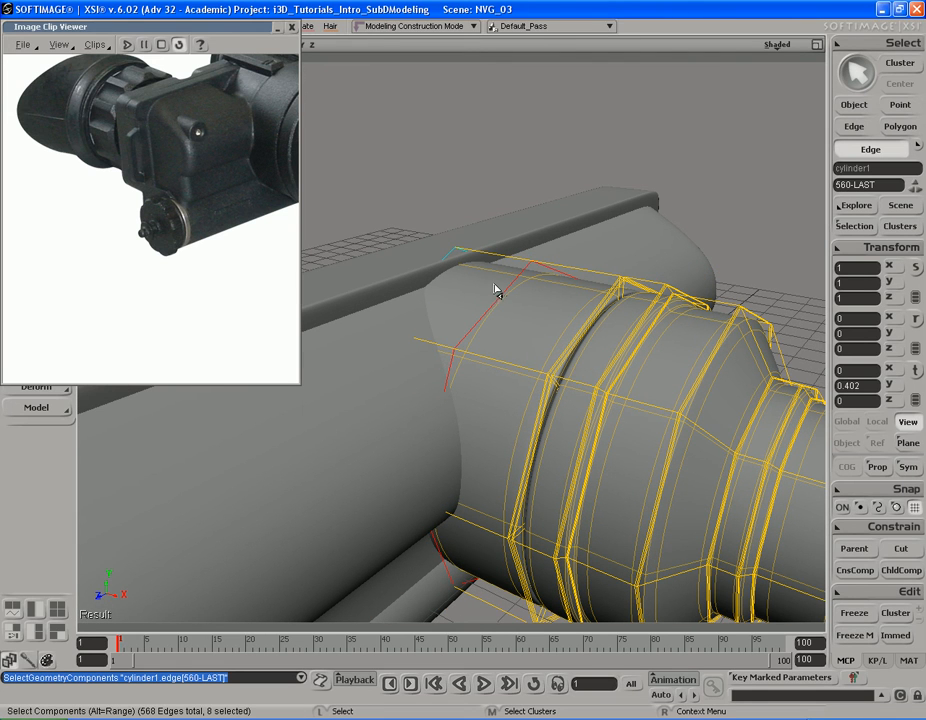
right_click(534, 348)
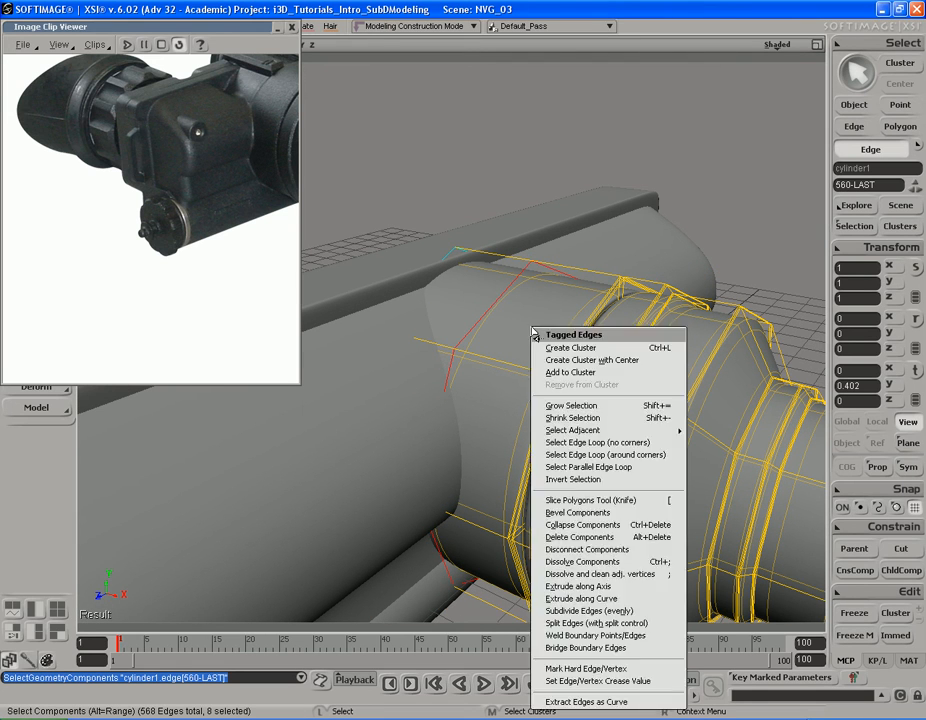
left_click(596, 517)
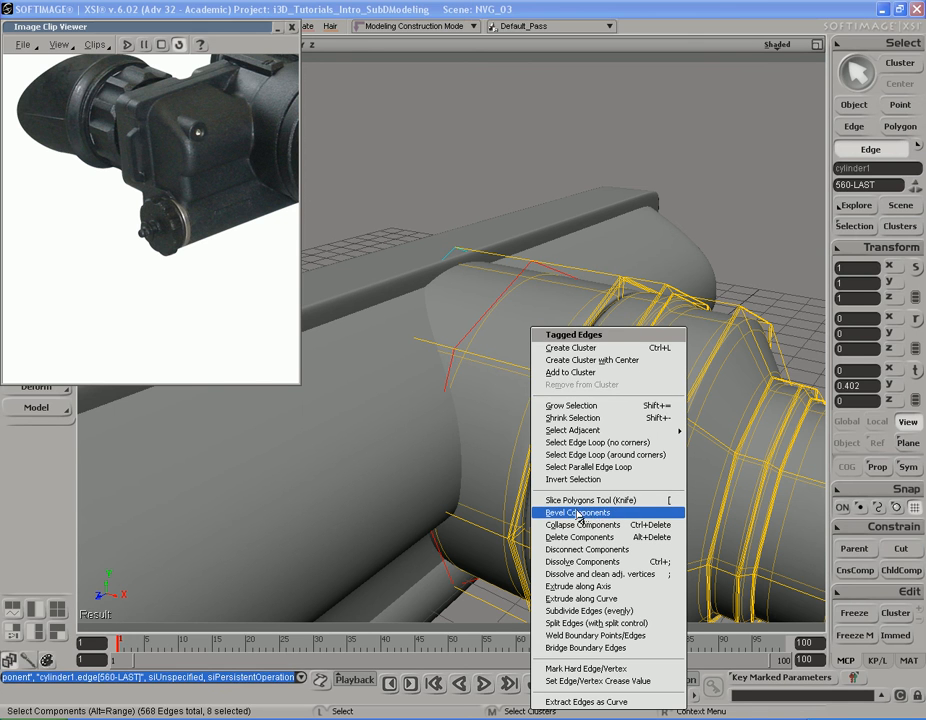
key("s")
middle_click_drag(554, 430, 652, 380)
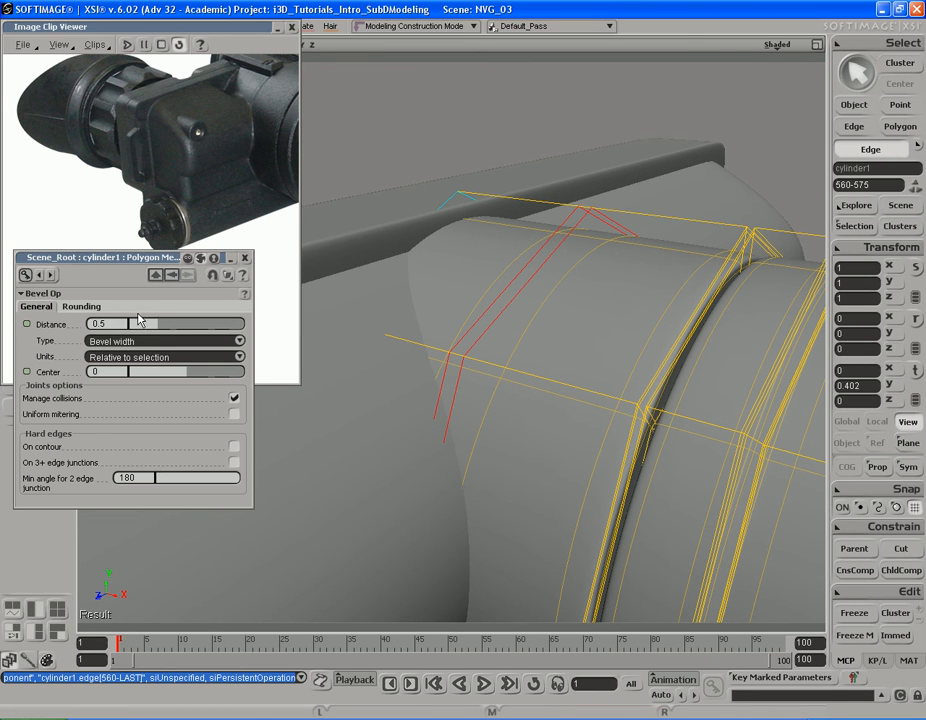
left_click_drag(156, 327, 143, 333)
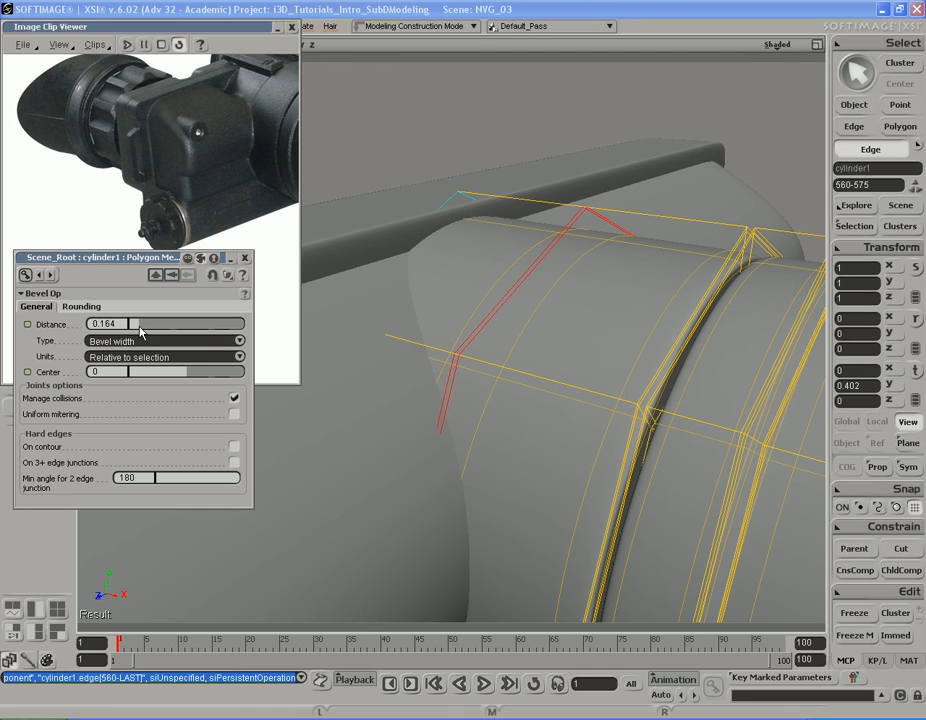
left_click(245, 258)
key("s")
middle_click_drag(703, 395, 516, 412)
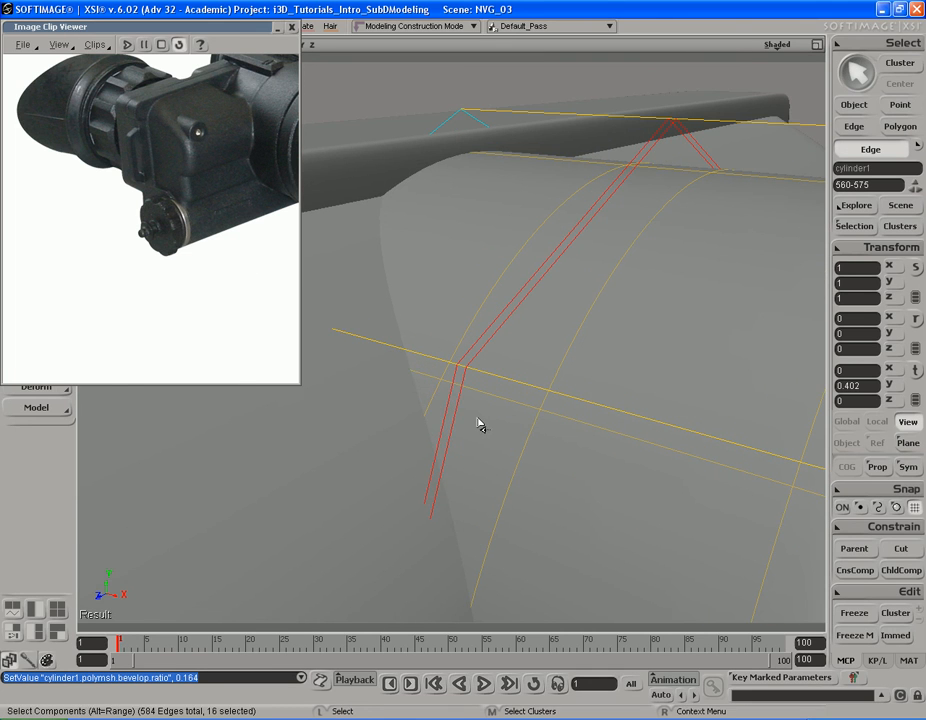
Step: Select the narrow ring of polygons between the two bevelled edge loops around the barrel's rear section
key("y")
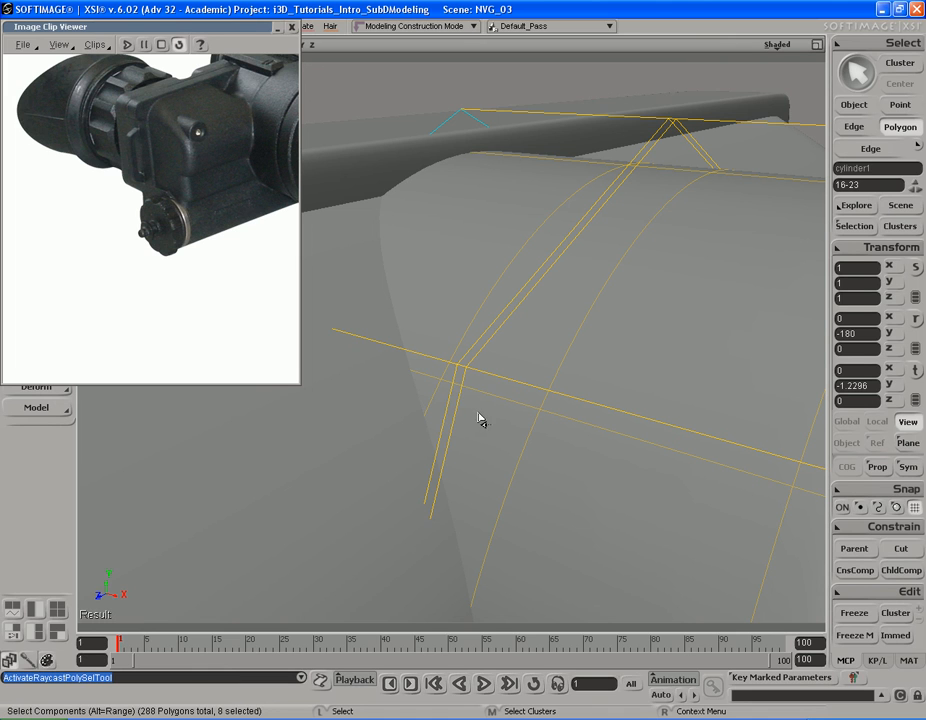
left_click(459, 411)
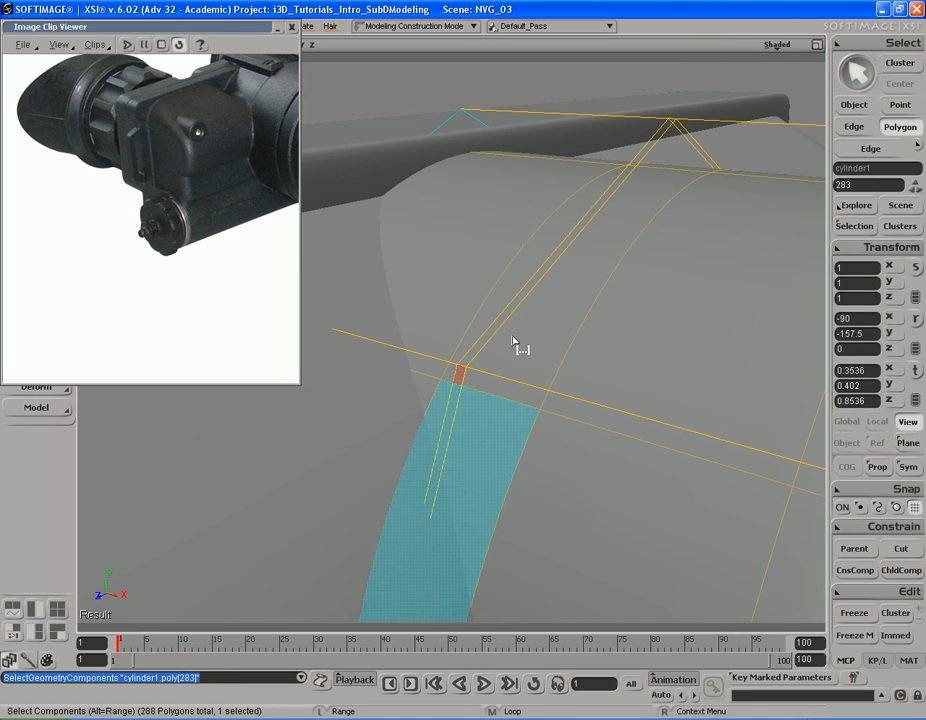
left_click(527, 310, "alt")
key("s")
right_click_drag(488, 368, 702, 465)
middle_click_drag(705, 463, 535, 451)
left_click_drag(498, 337, 591, 426)
right_click_drag(591, 426, 573, 420)
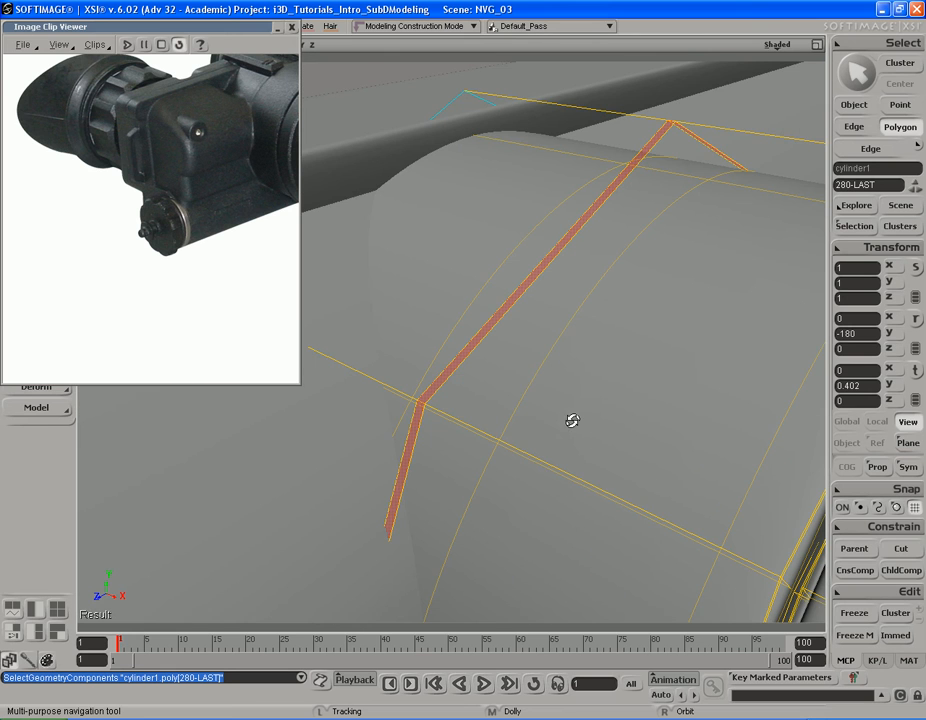
left_click_drag(550, 405, 527, 407)
right_click_drag(527, 407, 535, 409)
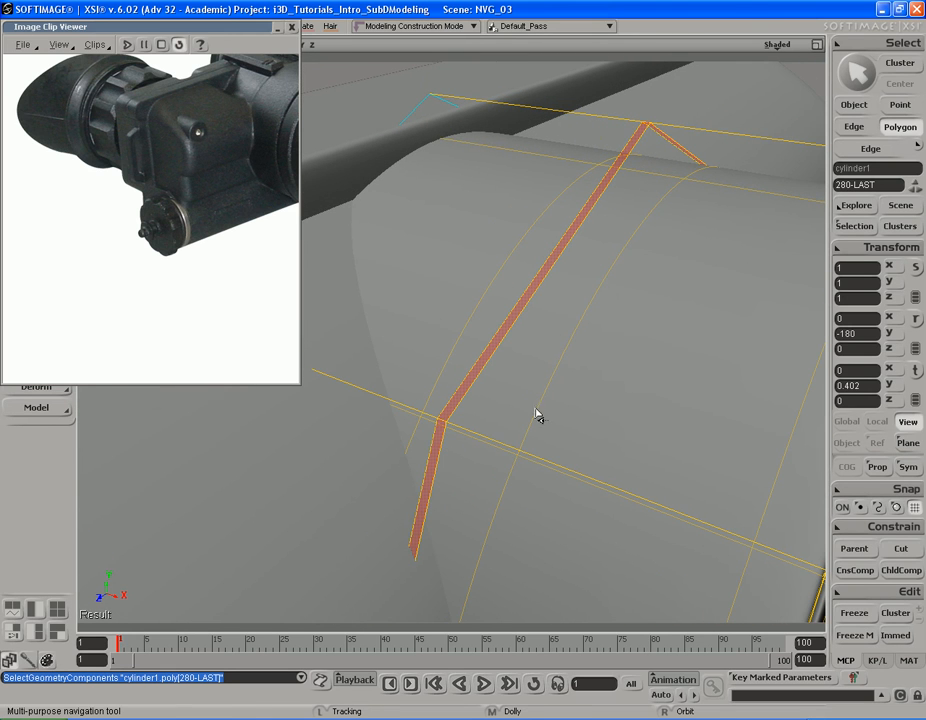
Step: Extrude the selected polygon ring and scale it inward by a factor of about 0.991 to form a shallow groove
key("ctrl+d")
key("x")
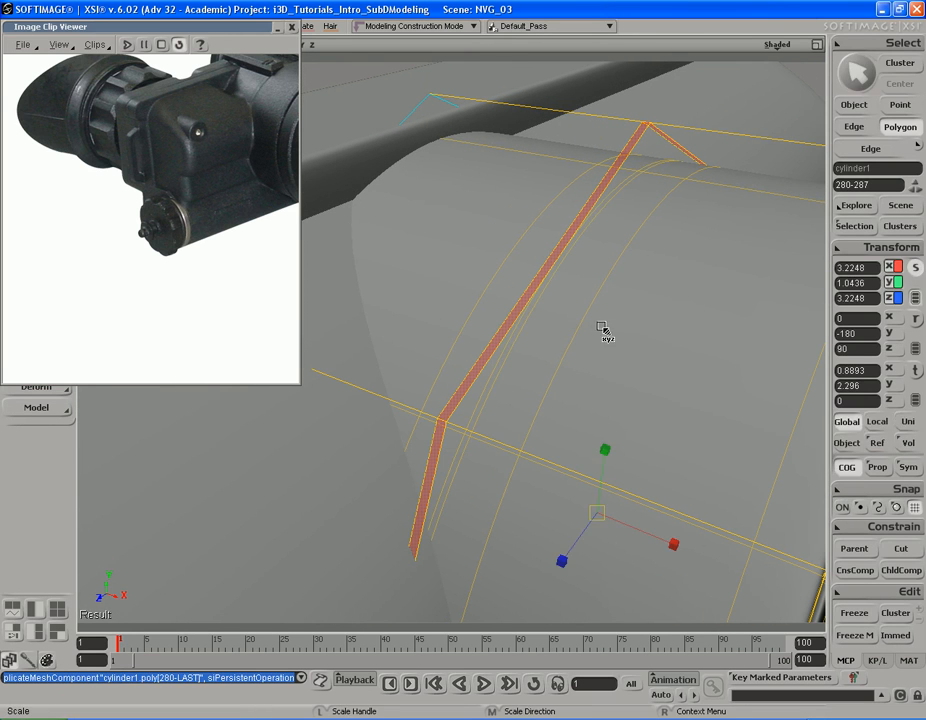
middle_click_drag(599, 327, 615, 327)
right_click_drag(615, 328, 610, 314)
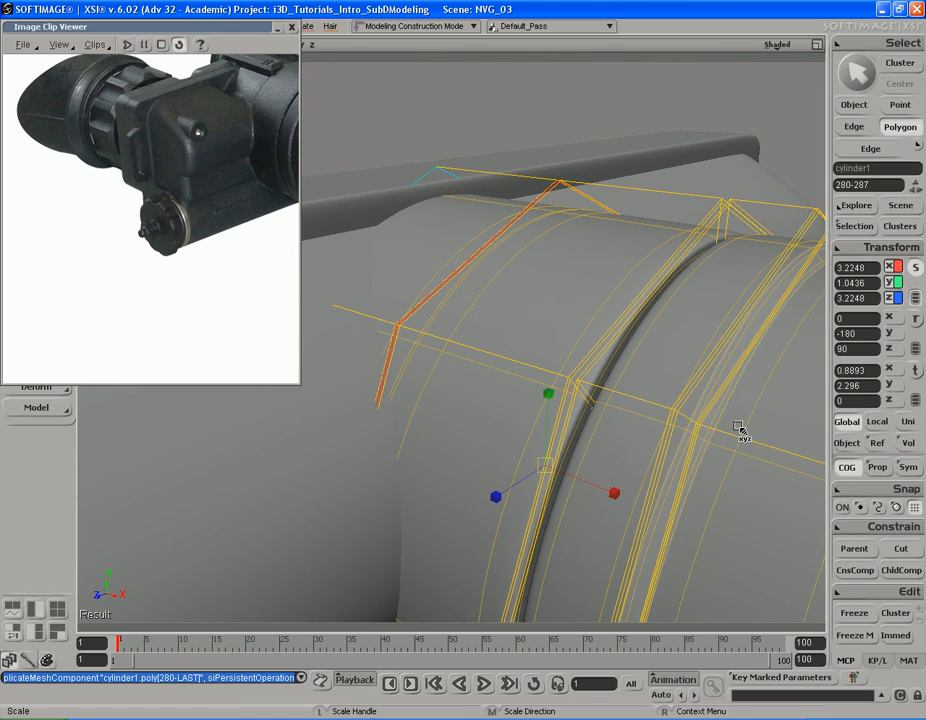
key("s")
right_click_drag(517, 404, 488, 405)
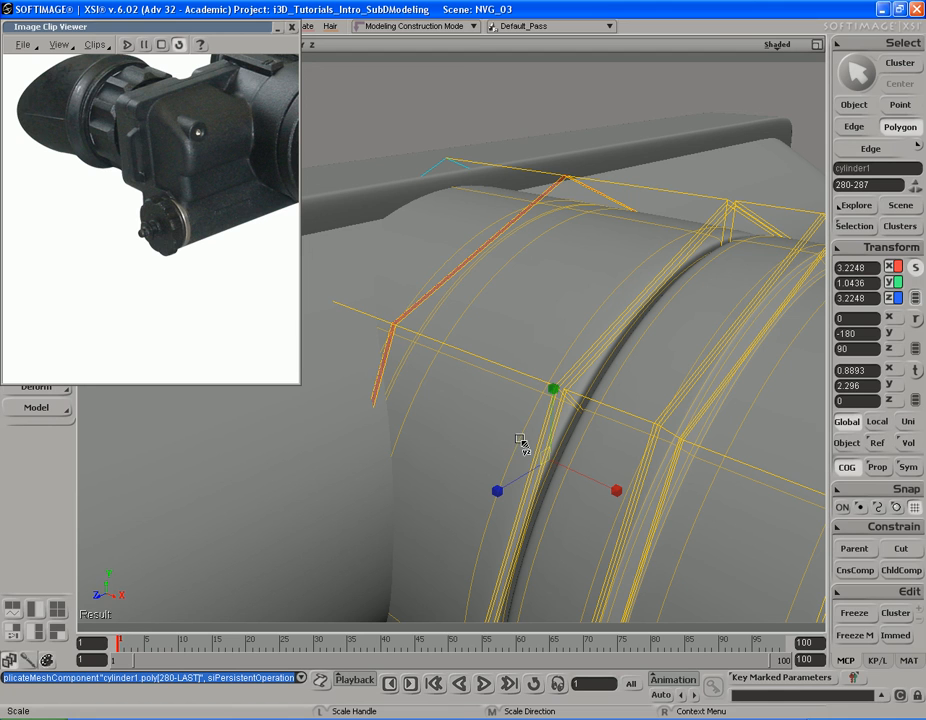
left_click_drag(514, 427, 516, 428)
key("s")
middle_click_drag(544, 422, 449, 424)
left_click_drag(449, 424, 467, 424)
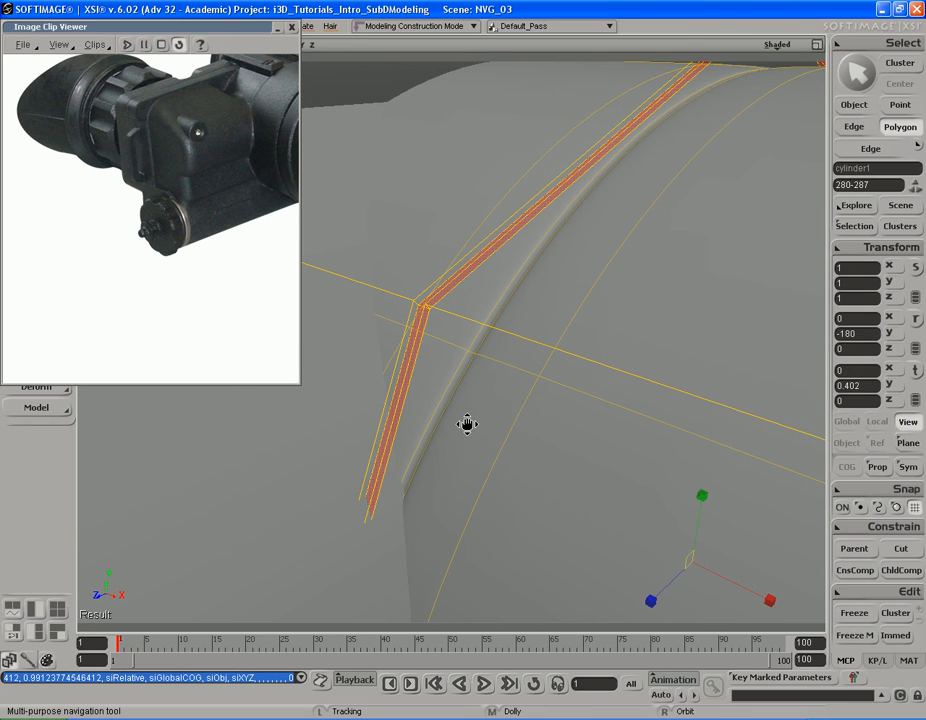
Step: Fine-tune the scale of the groove's polygon ring around the barrel's rear section and extrude the ring once more
key("x")
key("s")
right_click_drag(639, 527, 625, 521)
left_click_drag(655, 544, 659, 548)
key("s")
left_click_drag(538, 512, 677, 537)
key("ctrl+d")
Step: Return to object selection and check the new groove on the barrel's rear section with a render region preview
key("s")
middle_click_drag(482, 454, 432, 449)
right_click_drag(432, 449, 571, 455)
mouse_move(571, 455)
middle_mouse_down()
mouse_move(589, 418)
mouse_move(661, 409)
middle_mouse_up()
key("space")
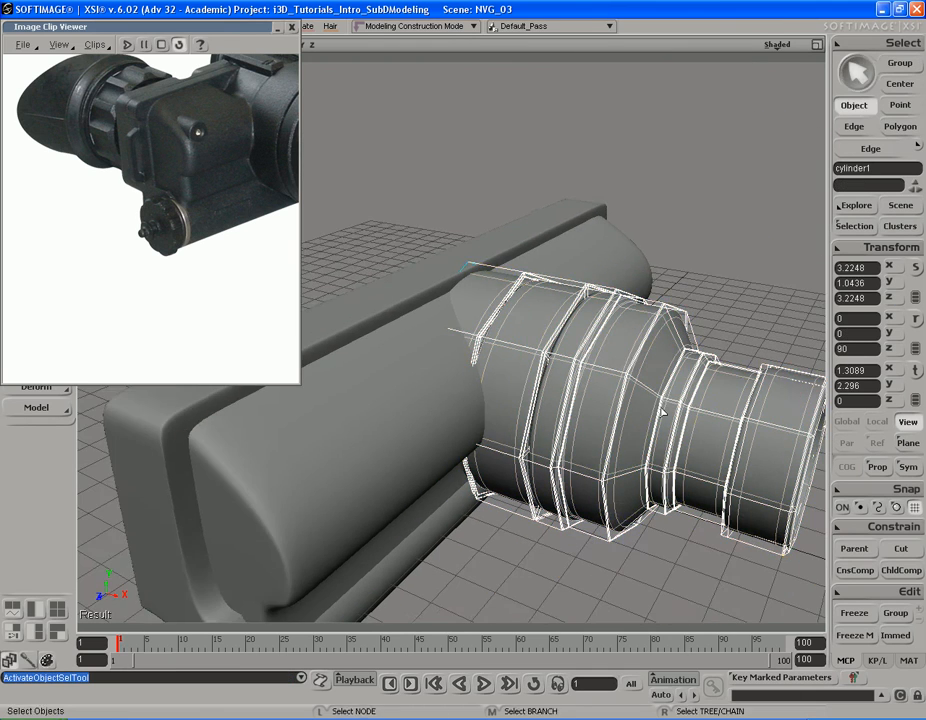
key("s")
right_click_drag(661, 409, 492, 347)
key("q")
mouse_move(418, 225)
left_mouse_down()
mouse_move(642, 433)
mouse_move(731, 499)
left_mouse_up()
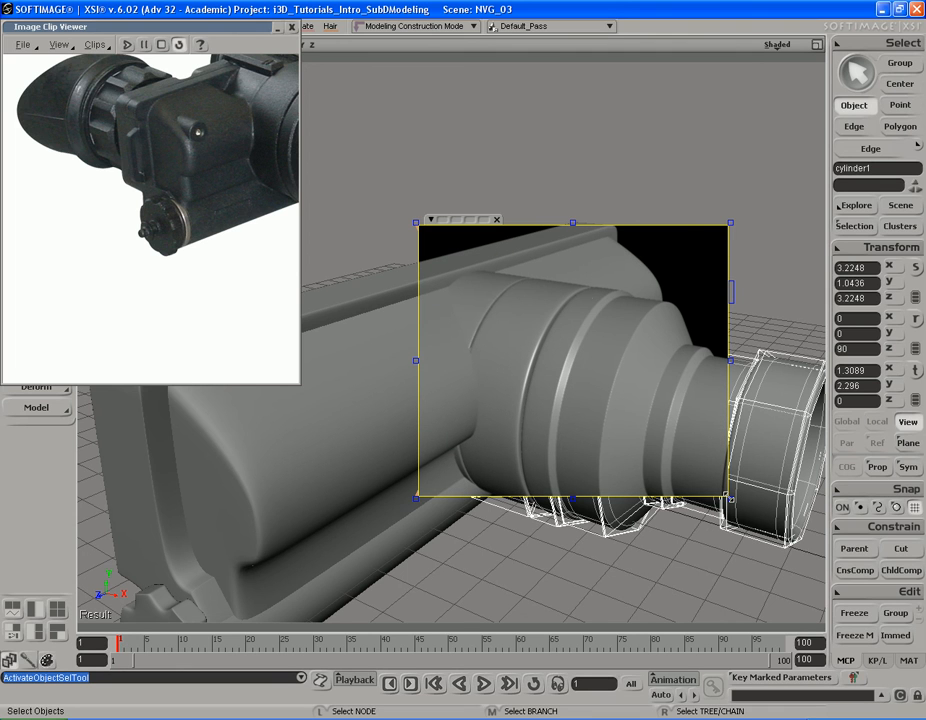
key("q")
middle_click(758, 311)
Step: Widen the reference image viewer and compare the photo's lens barrel with a render region preview of the modelled one
key("s")
right_click_drag(648, 378, 624, 366)
left_click_drag(300, 275, 512, 281)
left_click_drag(689, 369, 732, 361)
middle_click_drag(653, 374, 697, 390)
right_click_drag(697, 390, 676, 364)
left_click_drag(676, 364, 690, 373)
key("q")
left_click_drag(789, 262, 489, 510)
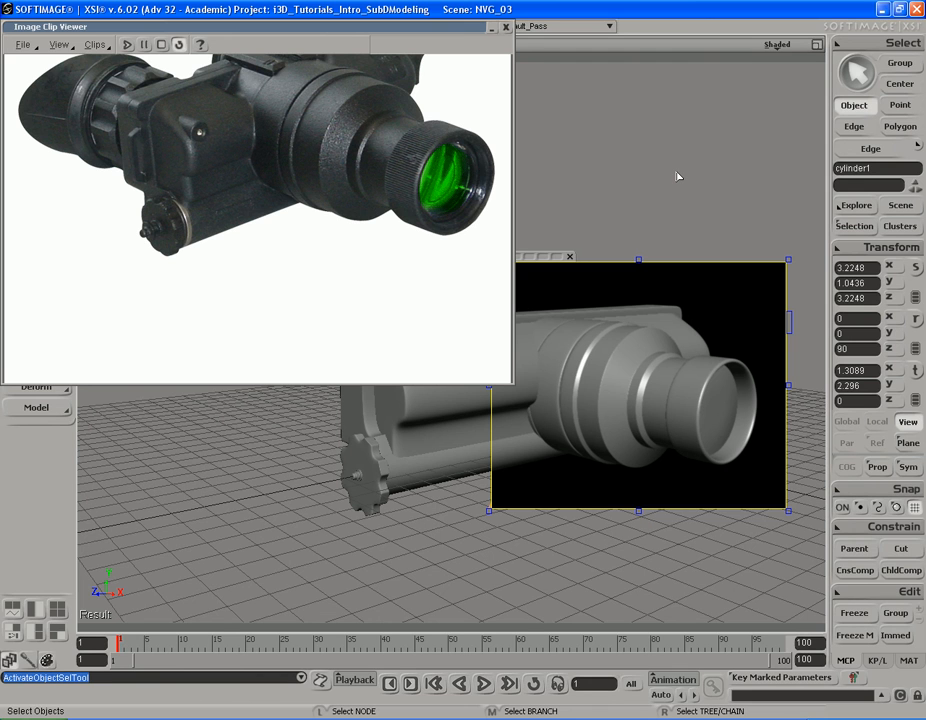
key("q")
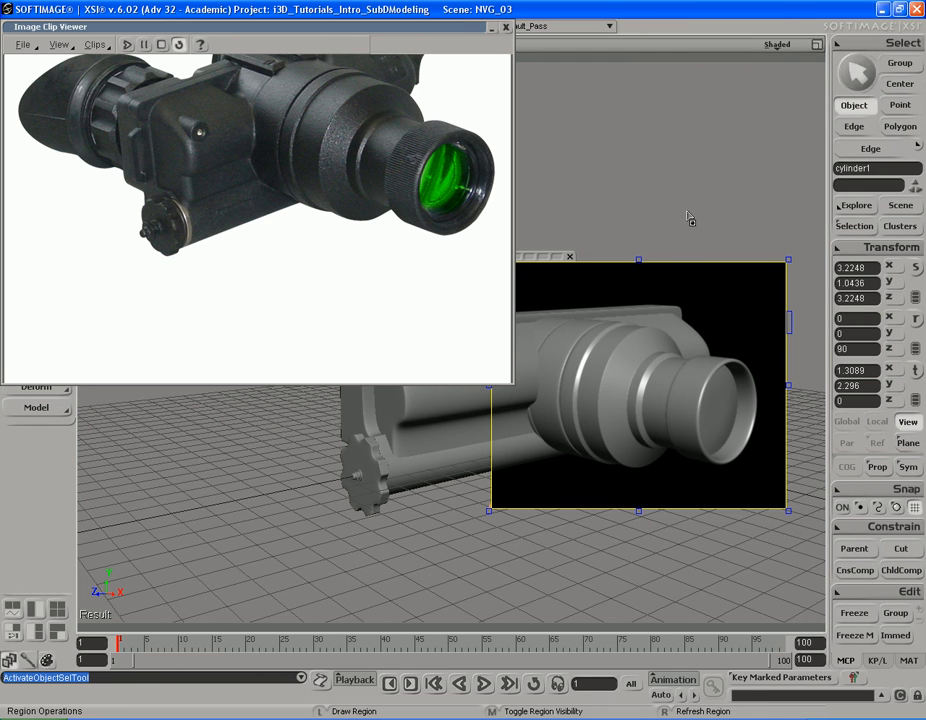
middle_click(692, 222)
Step: Make the reference image viewer taller to show the whole goggles photo, and match the model's viewing angle to it
key("s")
right_click_drag(628, 281, 655, 296)
left_click_drag(655, 296, 649, 307)
right_click_drag(649, 307, 722, 296)
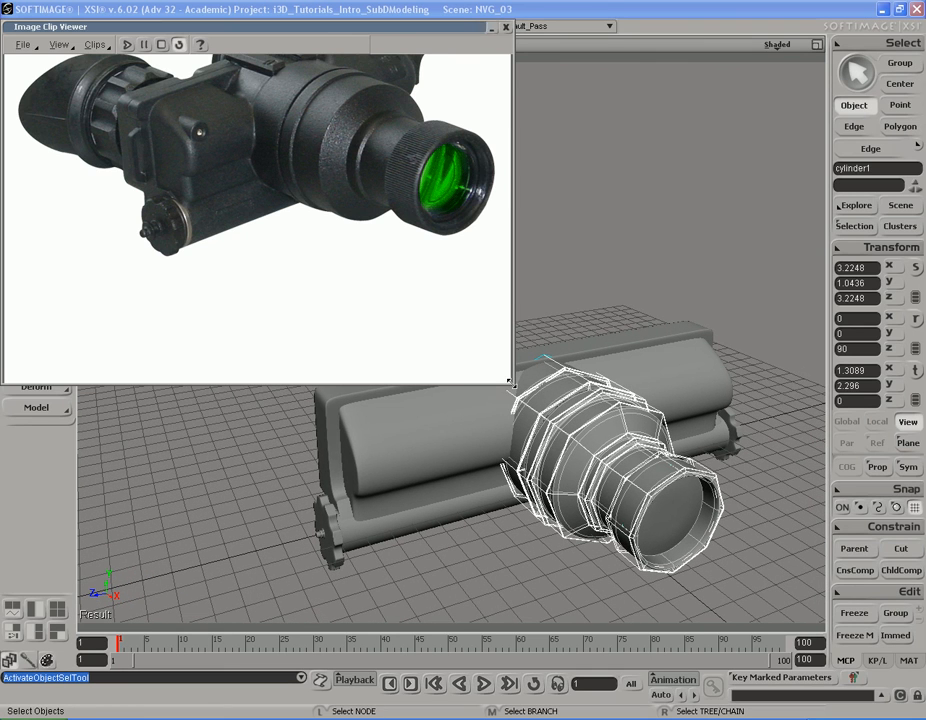
left_click_drag(511, 384, 497, 482)
key("s")
right_click_drag(602, 321, 614, 340)
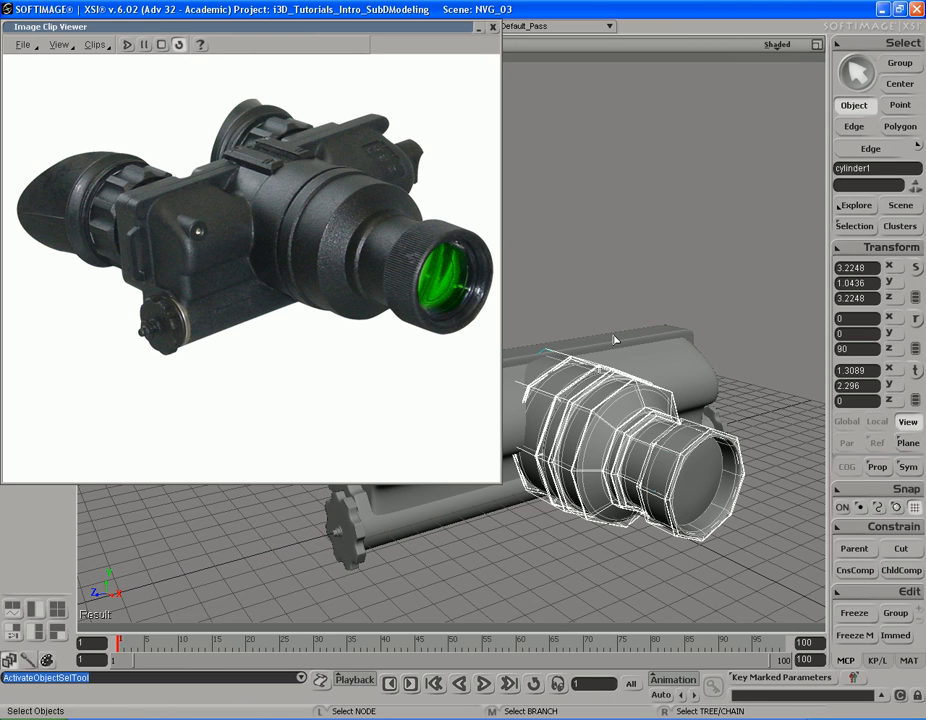